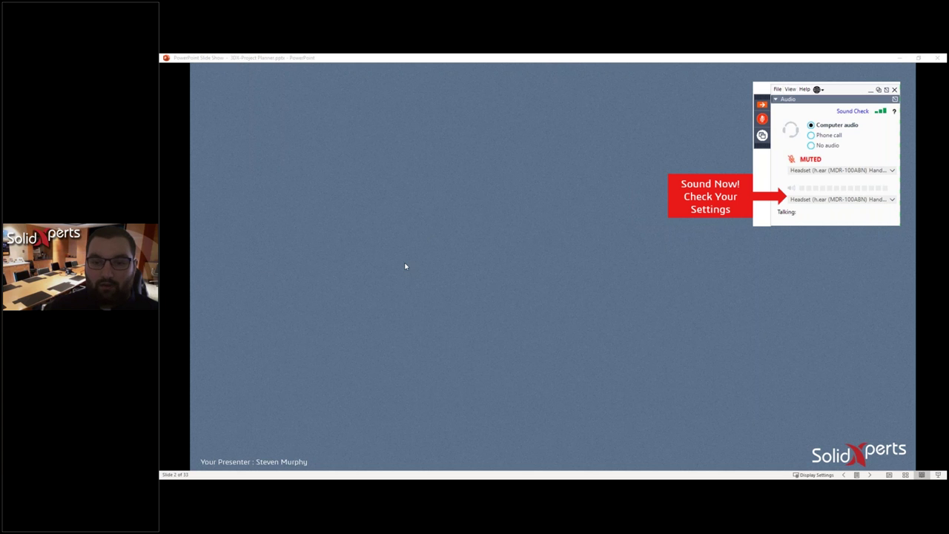
Advance the slide show past the 3DEXPERIENCE WORKS title slide to the presenter introduction on slide 4
{"action": "left_click", "coordinate": [343, 294]}
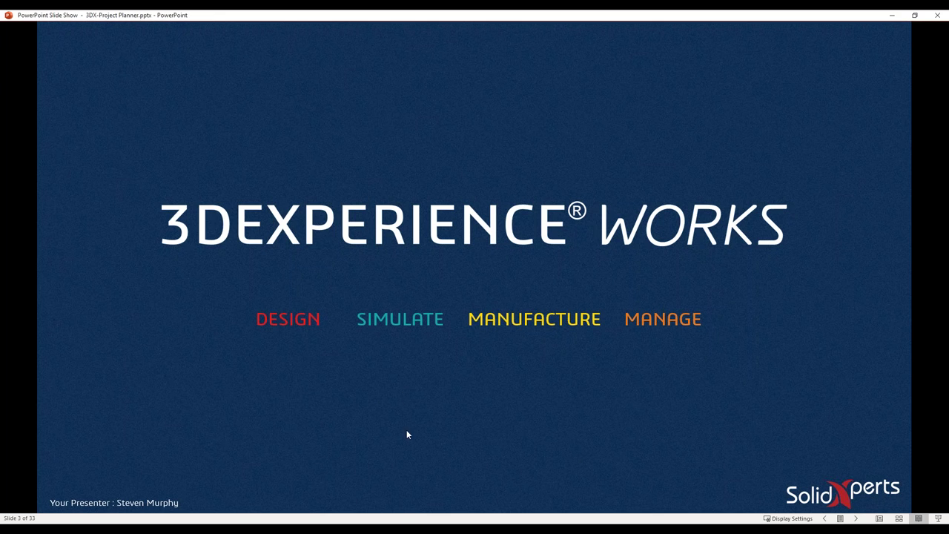
{"action": "left_click", "coordinate": [704, 461]}
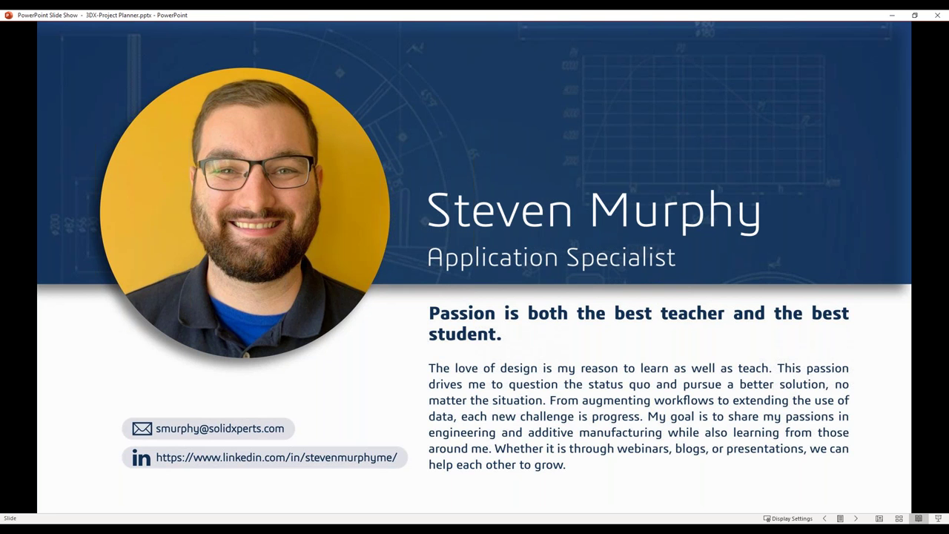
Advance to slide 6 and play its dashed boxes, APPS list and APPS + SERVICES + CONTENT labels
{"action": "left_click", "coordinate": [782, 332]}
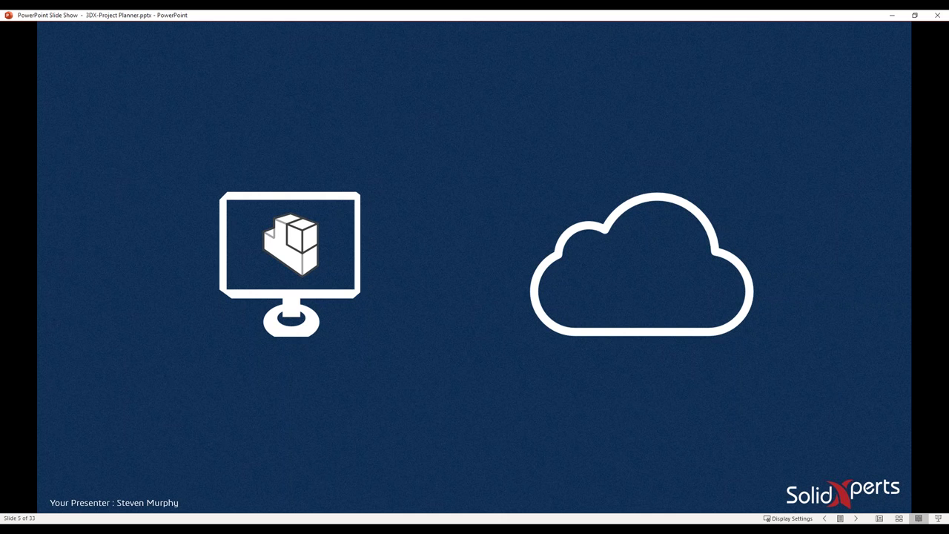
{"action": "key", "text": "Right"}
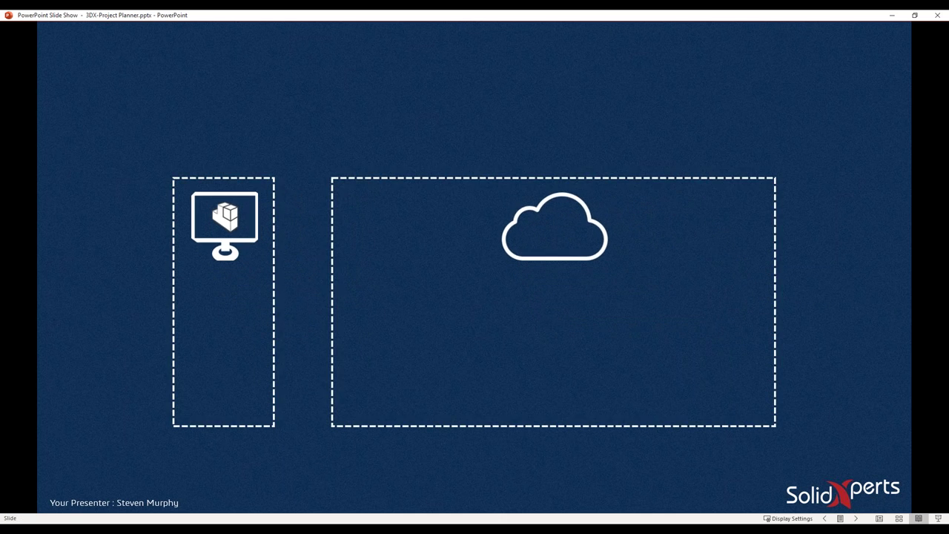
{"action": "key", "text": "Right"}
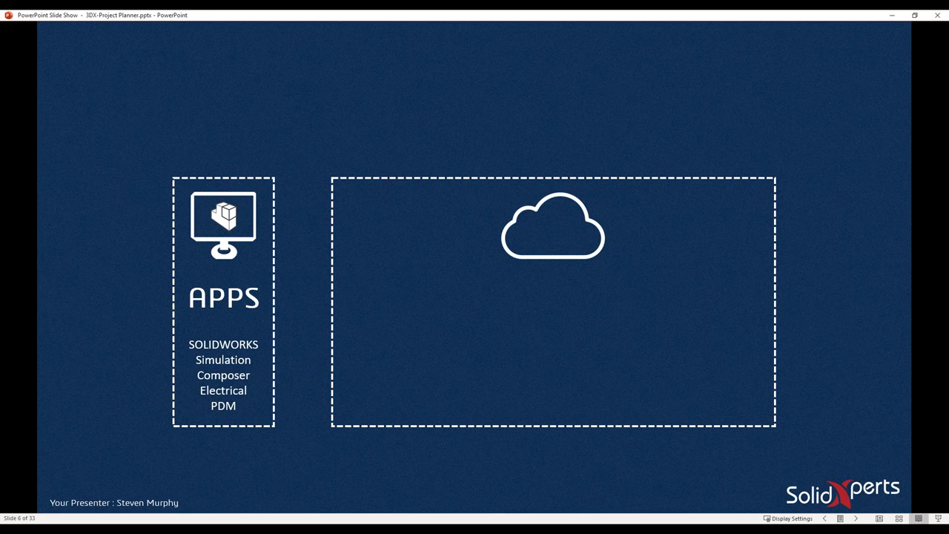
{"action": "key", "text": "Right"}
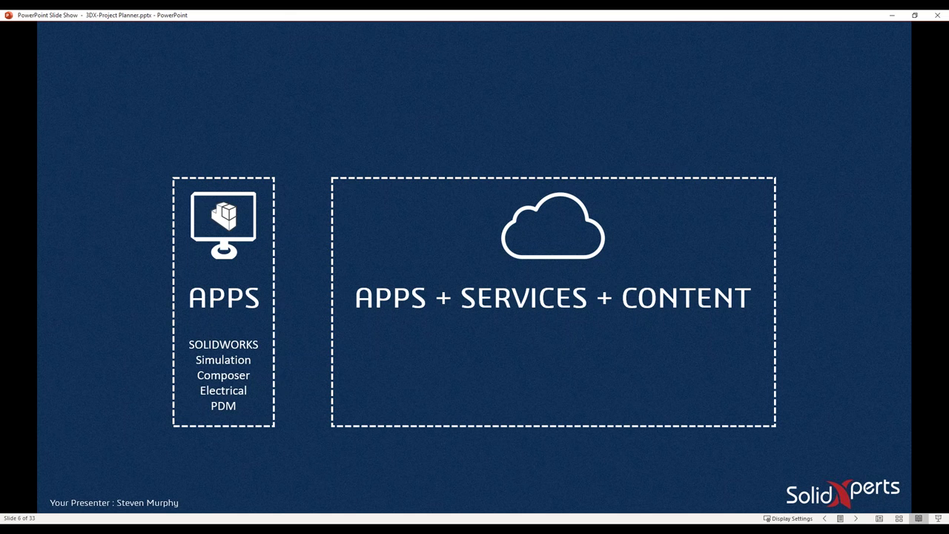
Reveal the xDesign, xShape, SIMULIAWORKS, DELMIAWORKS, ENOVIAWORKS and Marketplace columns on slide 6
{"action": "key", "text": "Right"}
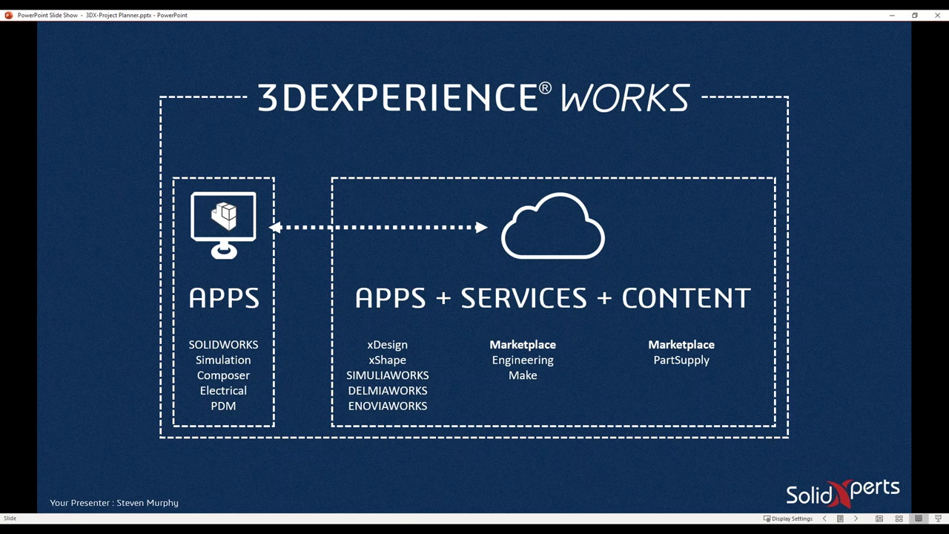
Advance to slide 9's brand logos and reveal the SOLIDWORKS DESIGN description panel
{"action": "key", "text": "Right"}
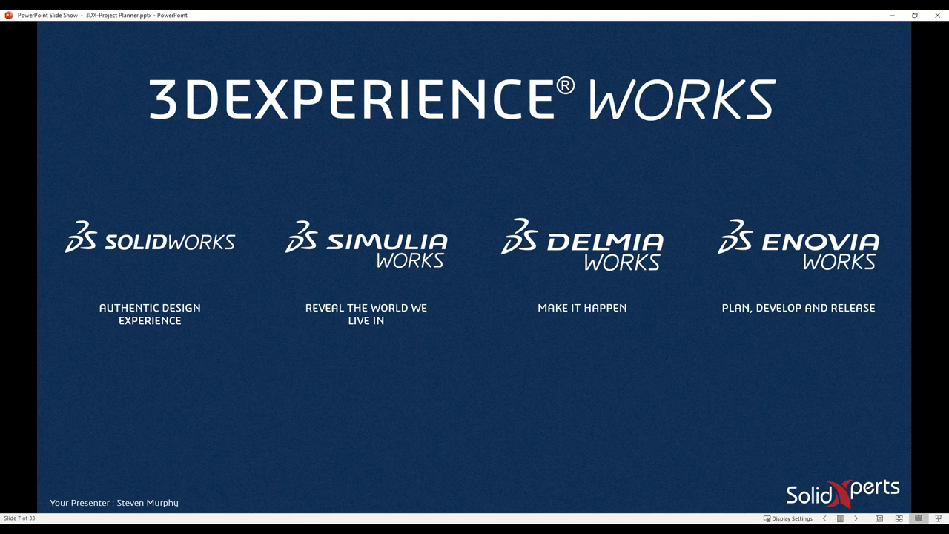
{"action": "key", "text": "Right"}
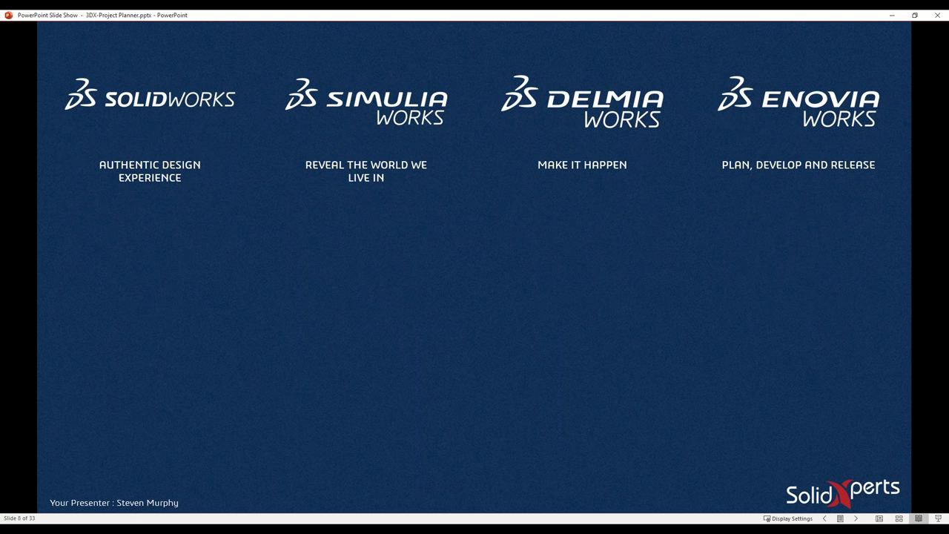
{"action": "key", "text": "Right"}
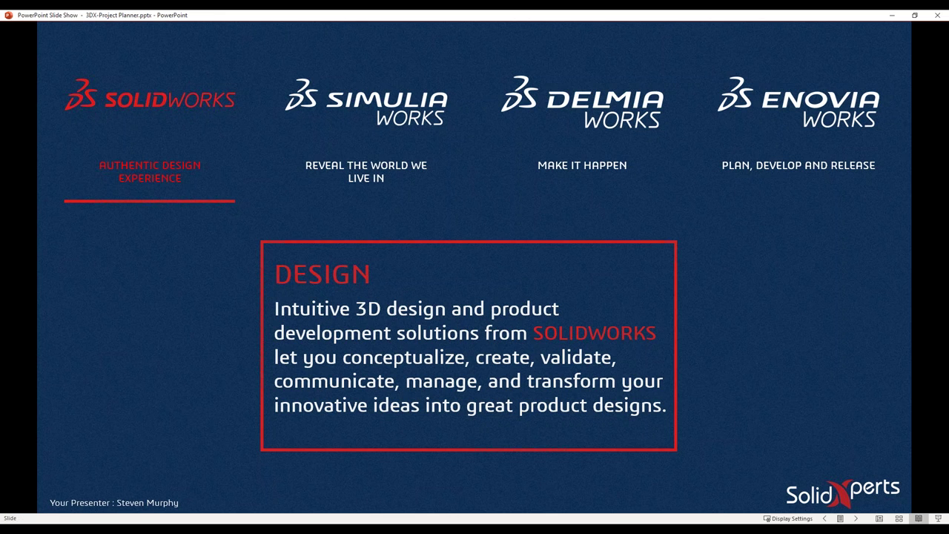
Step through the SIMULIAWORKS, DELMIA and ENOVIA descriptions to the Roles slide, slide 14
{"action": "key", "text": "Right"}
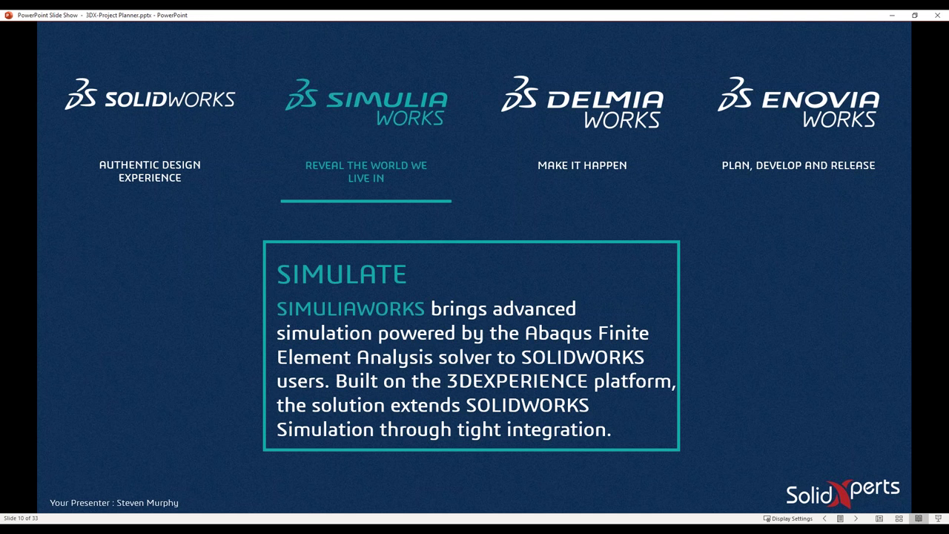
{"action": "key", "text": "Right"}
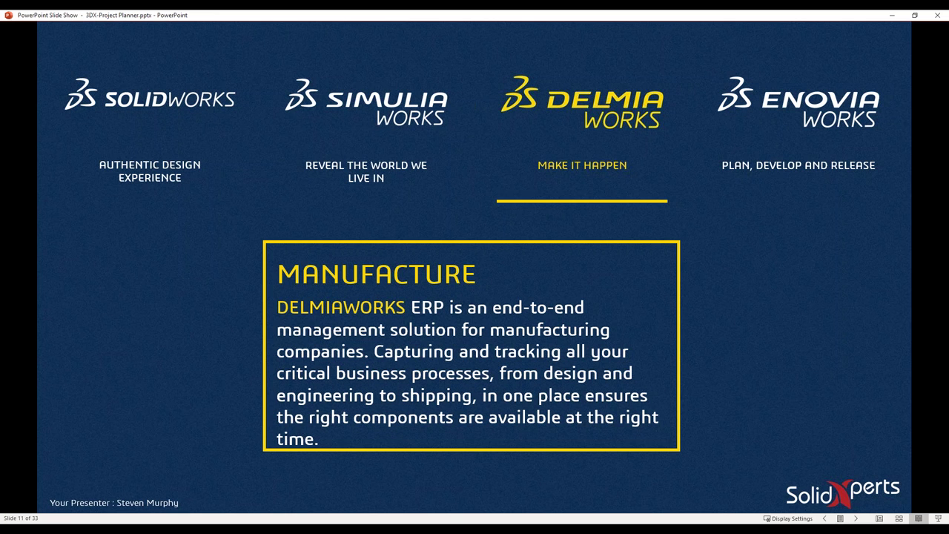
{"action": "key", "text": "Right"}
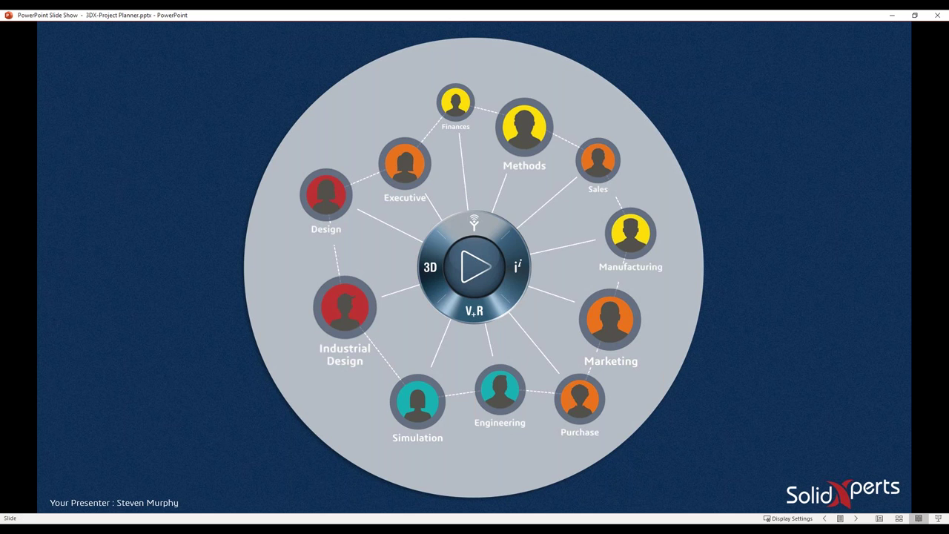
{"action": "key", "text": "Right"}
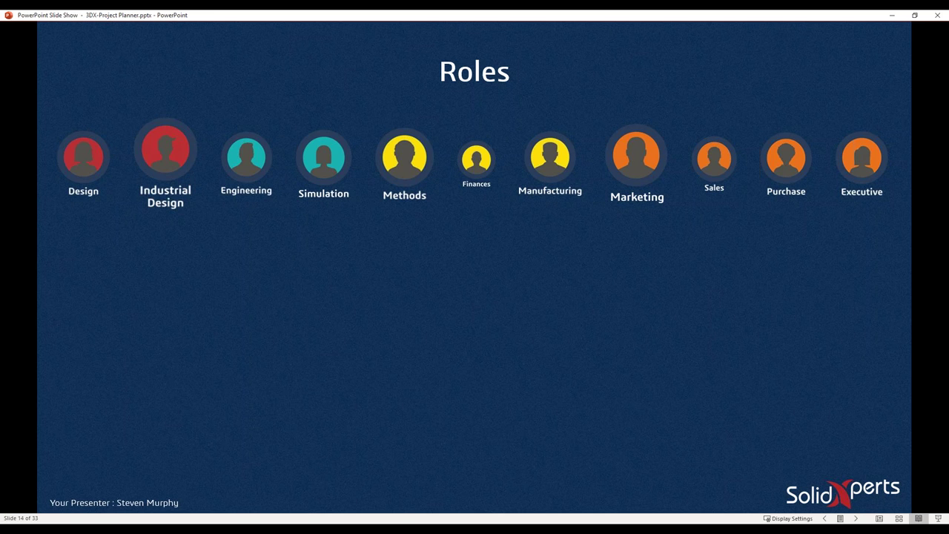
Reveal the Industrial Design roles through 3D Sculptor, then frame Marketing with Collaborative Business Innovator
{"action": "key", "text": "Right"}
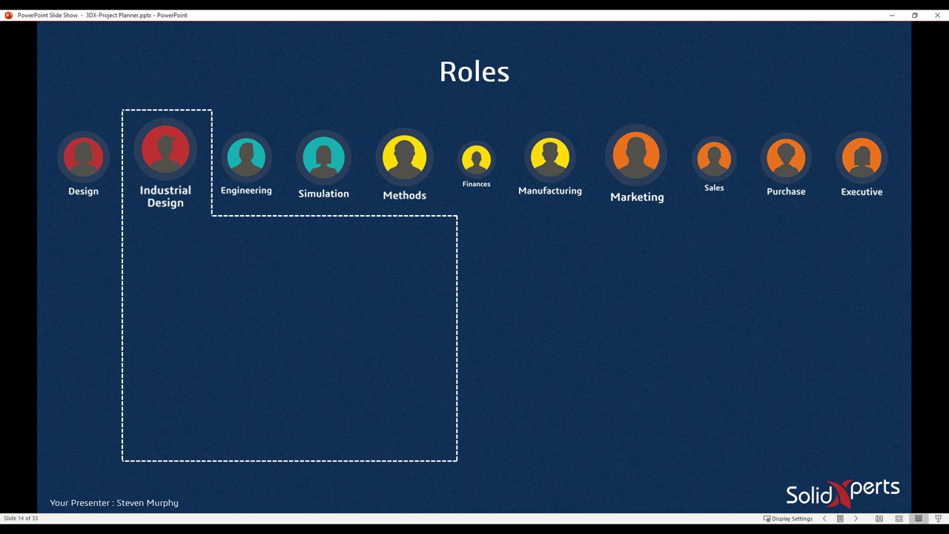
{"action": "key", "text": "Right"}
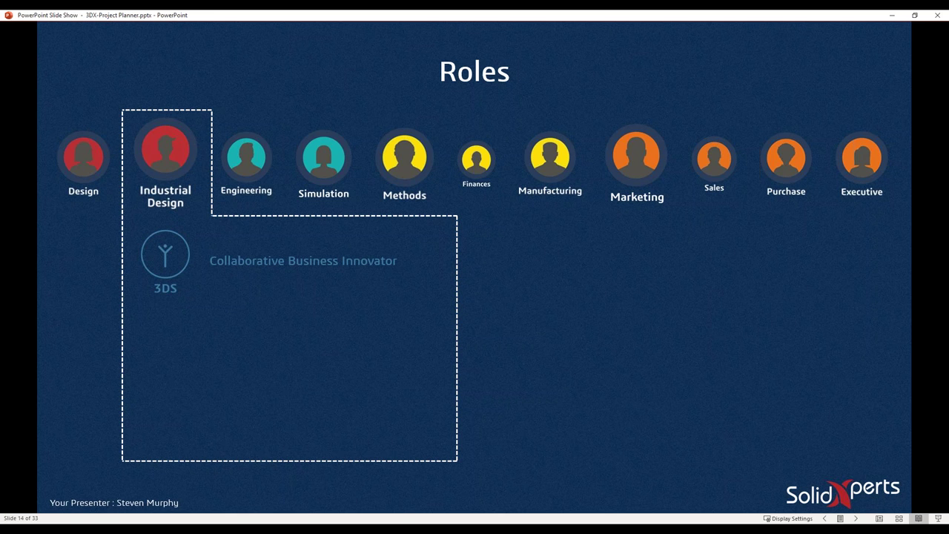
{"action": "key", "text": "Right"}
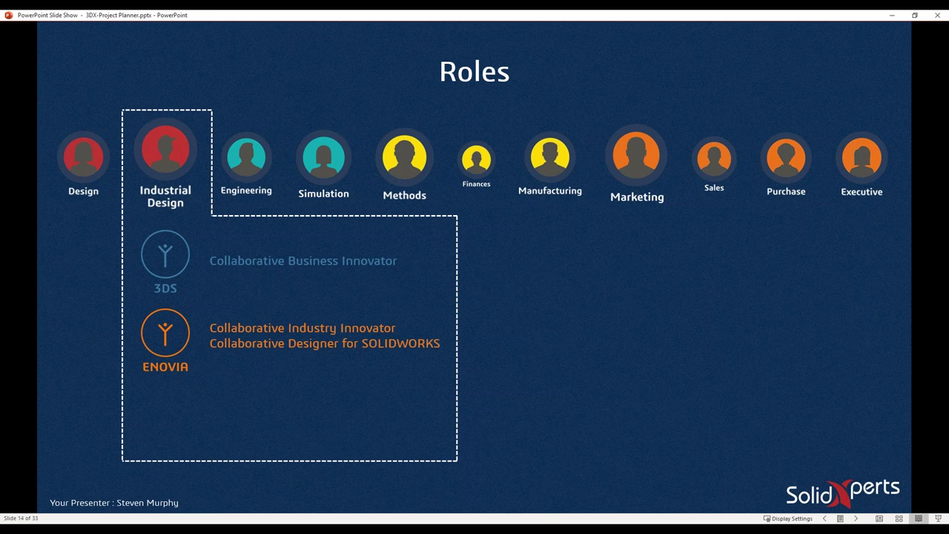
{"action": "key", "text": "Right"}
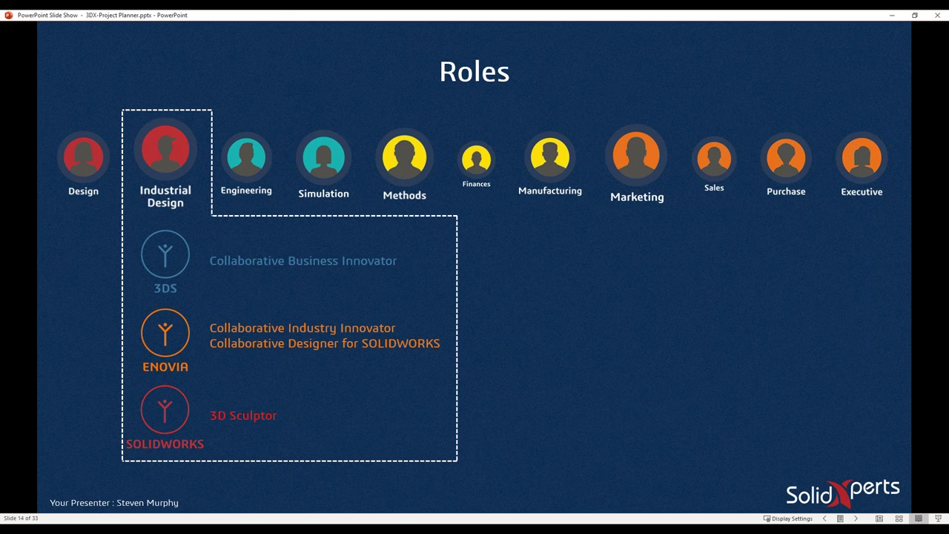
{"action": "key", "text": "Right"}
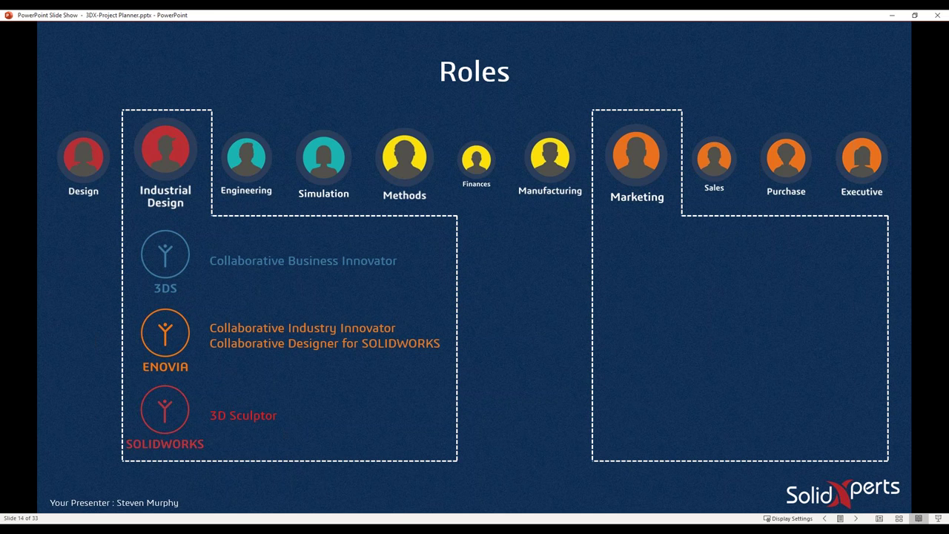
{"action": "key", "text": "Right"}
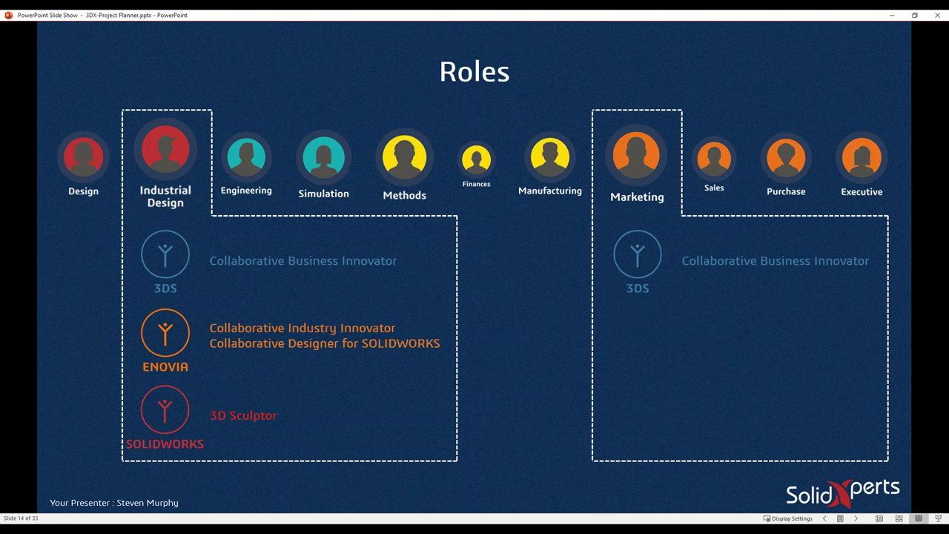
Reveal the Project Planner and Social Business Analyst roles, then advance to slide 18, ENOVIA Project Planner
{"action": "key", "text": "Right"}
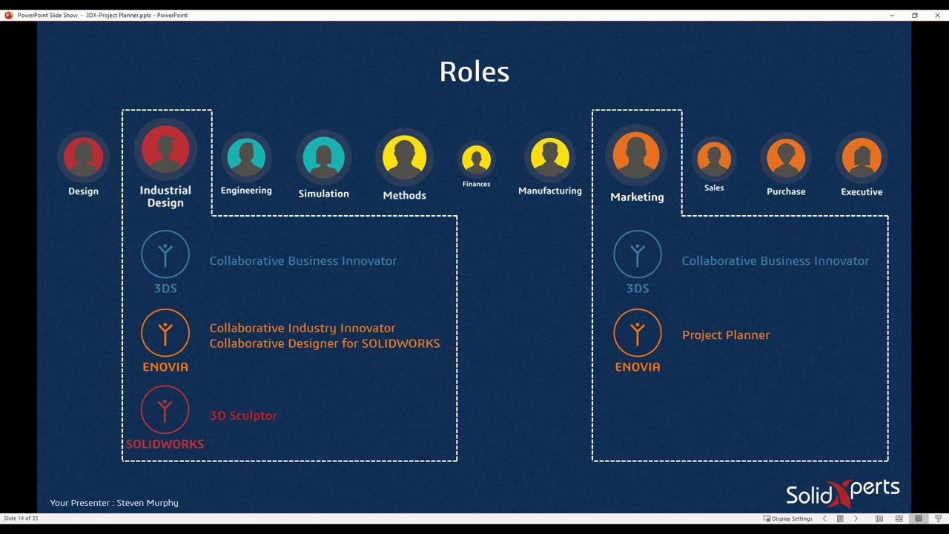
{"action": "key", "text": "Right"}
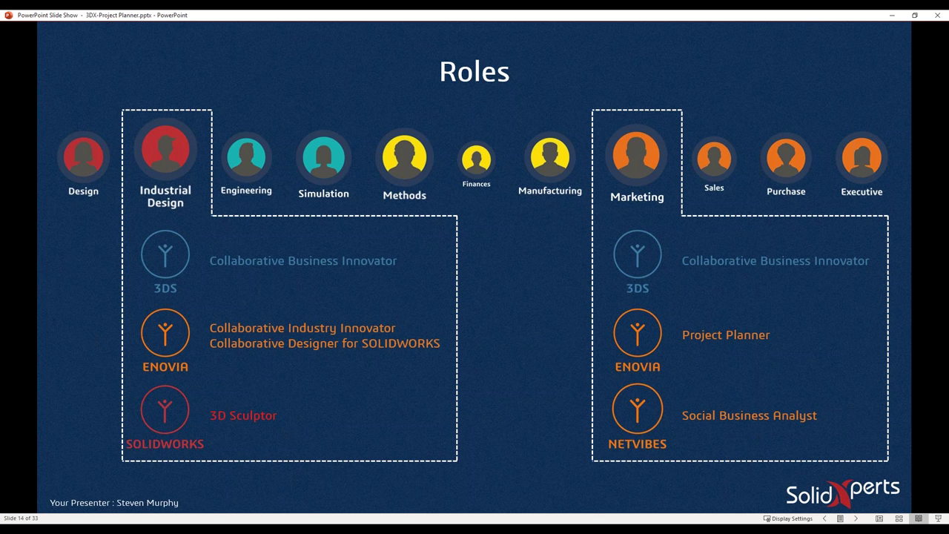
{"action": "key", "text": "Right"}
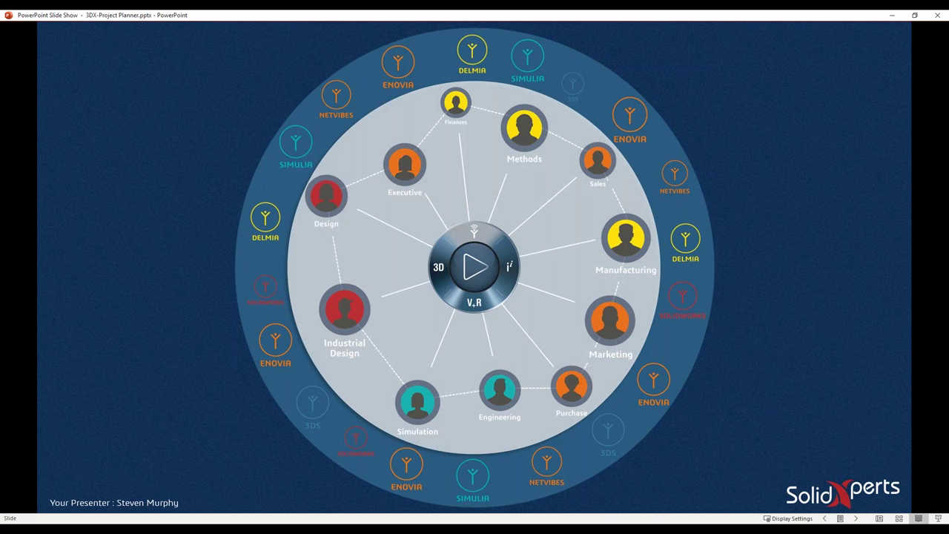
{"action": "key", "text": "Right"}
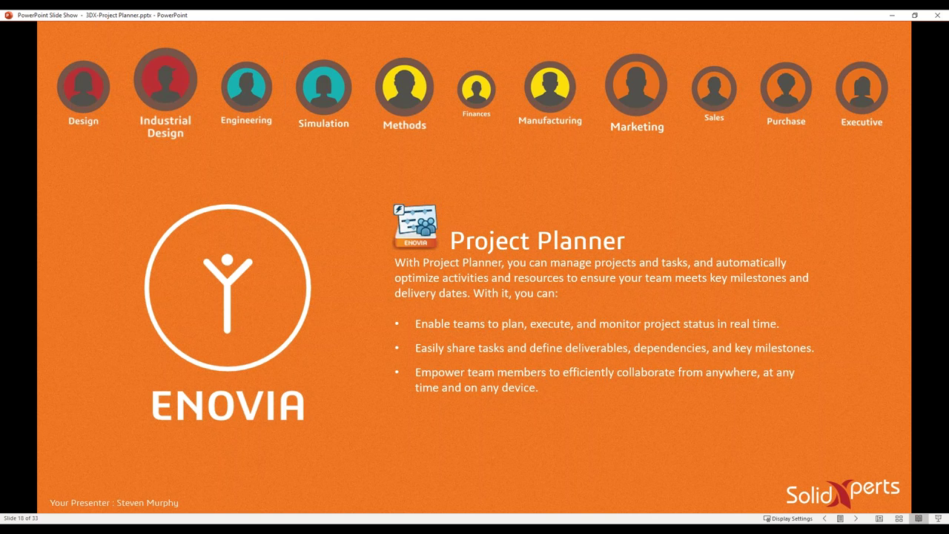
Advance to slide 19, the four-tile agenda with 3DSwym highlighted first
{"action": "key", "text": "Right"}
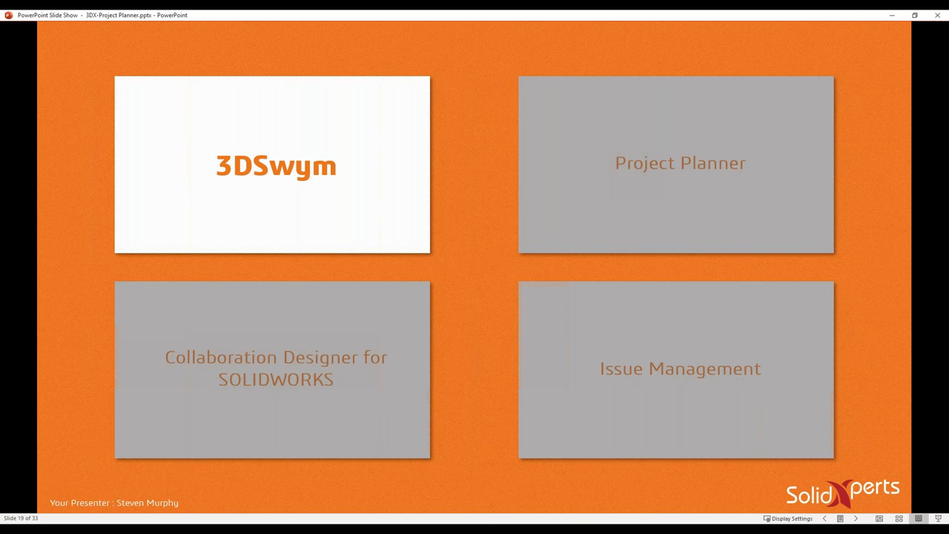
Move to slide 20 of 33, the Business–Project–Product triangle with Expectations and Worldwide labels
{"action": "key", "text": "Right"}
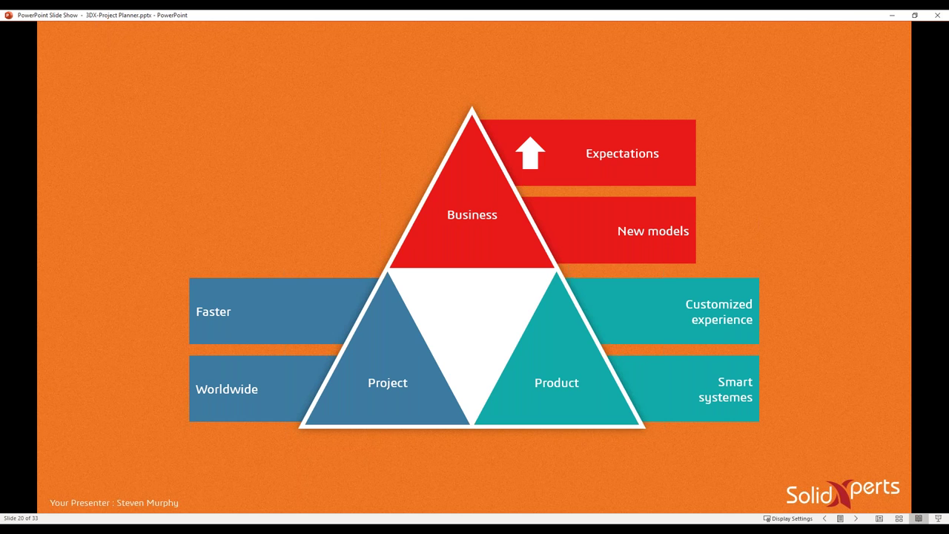
Switch with Alt+Tab to the Mountain Scooter Project community feed in the 3DEXPERIENCE dashboard
{"action": "key", "text": "alt+Tab"}
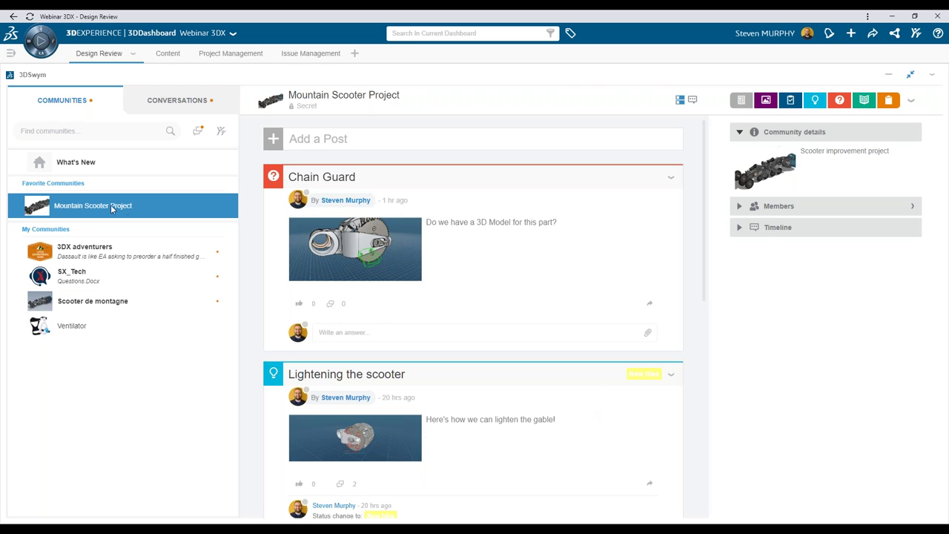
{"action": "mouse_move", "coordinate": [108, 215]}
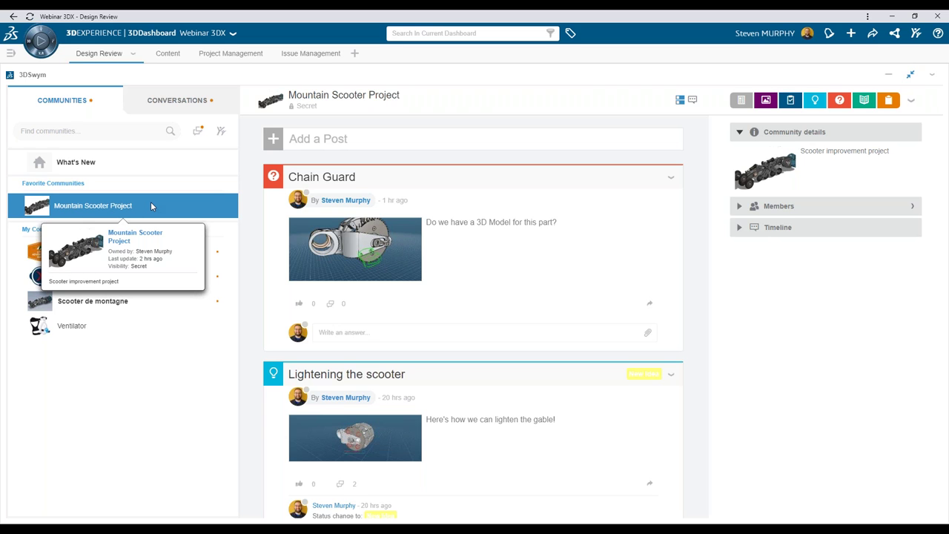
{"action": "scroll", "coordinate": [481, 268], "scroll_direction": "down", "scroll_amount": 6}
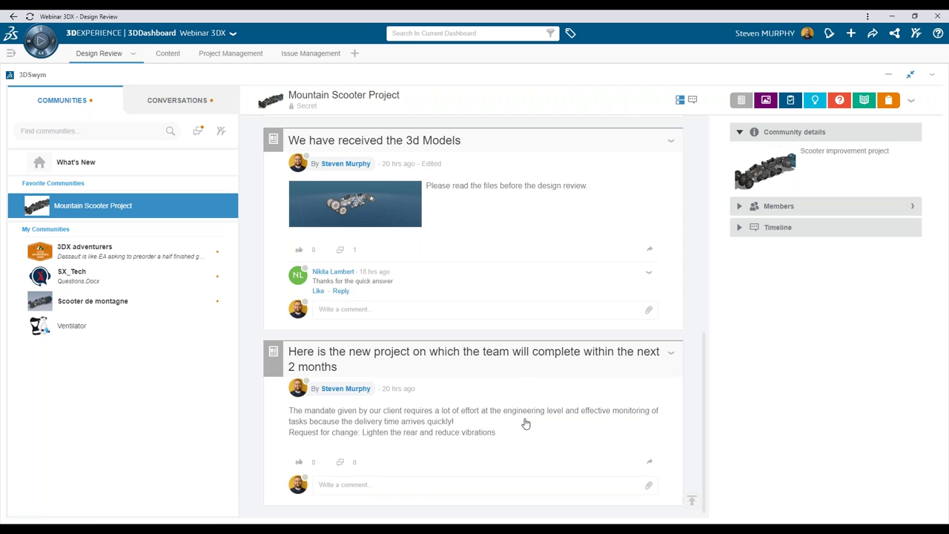
{"action": "left_click", "coordinate": [320, 143]}
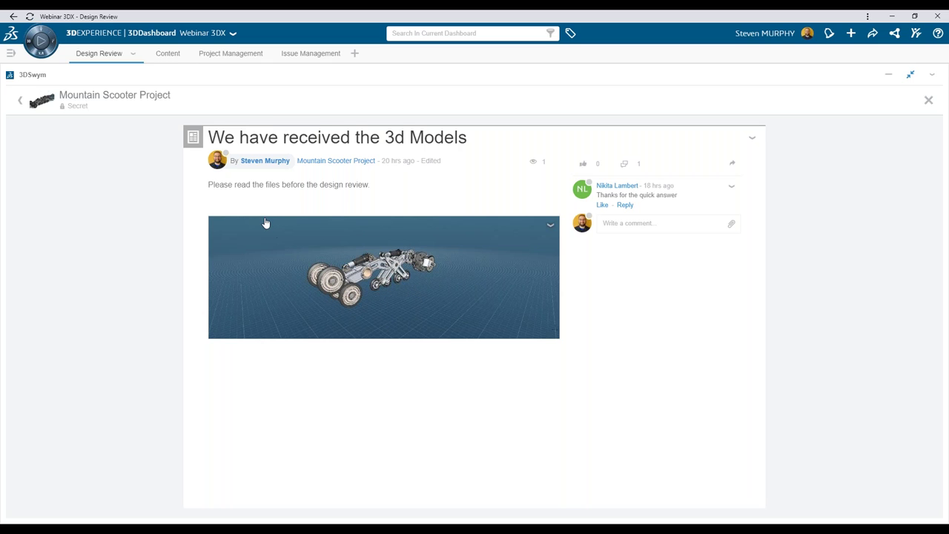
{"action": "left_click", "coordinate": [646, 223]}
{"action": "left_click", "coordinate": [20, 102]}
{"action": "scroll", "coordinate": [666, 391], "scroll_direction": "up", "scroll_amount": 4}
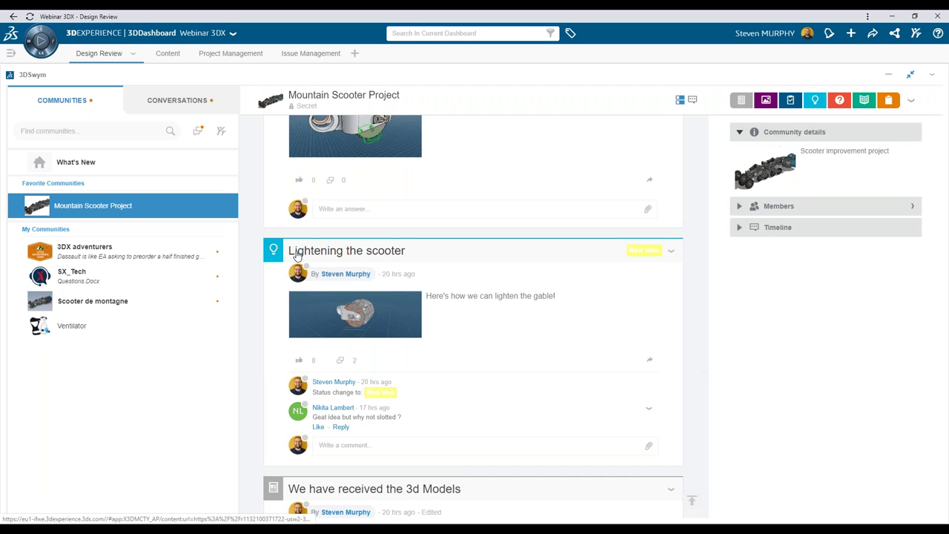
{"action": "left_click", "coordinate": [300, 253]}
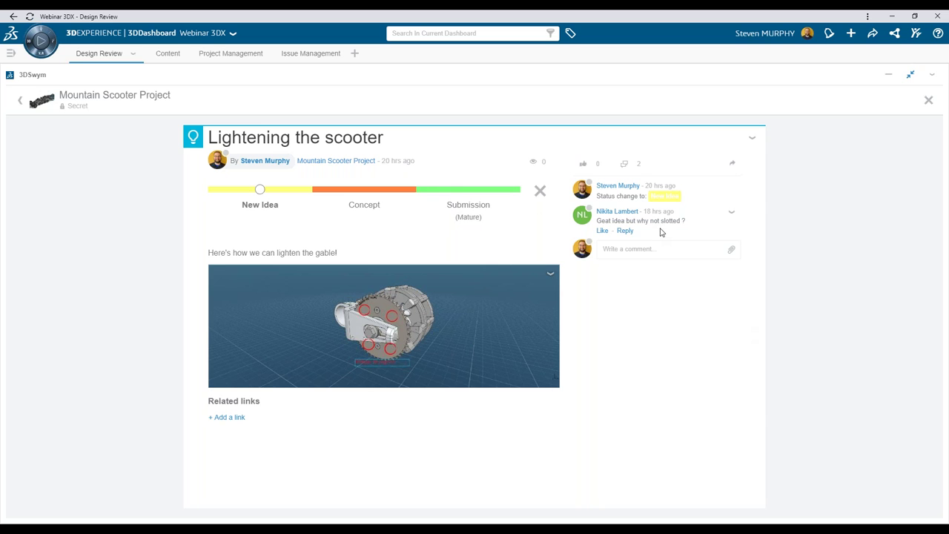
Begin a comment on the Lightening the scooter idea and pick the Concept maturity stage
{"action": "left_click", "coordinate": [613, 245]}
{"action": "left_click", "coordinate": [381, 205]}
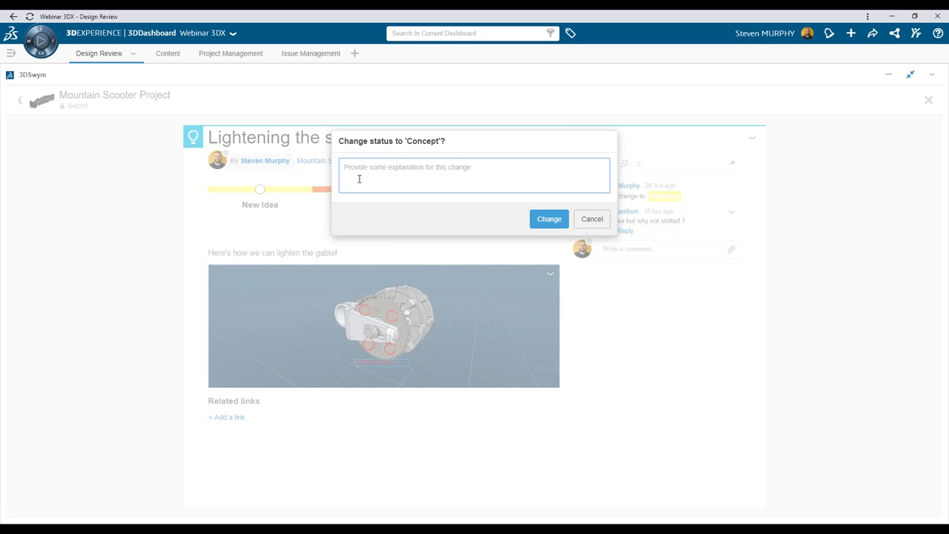
Explain the Concept change with 'Move forward with weight reduction', confirm it, and close the idea
{"action": "type", "text": "Mo"}
{"action": "left_click", "coordinate": [557, 217]}
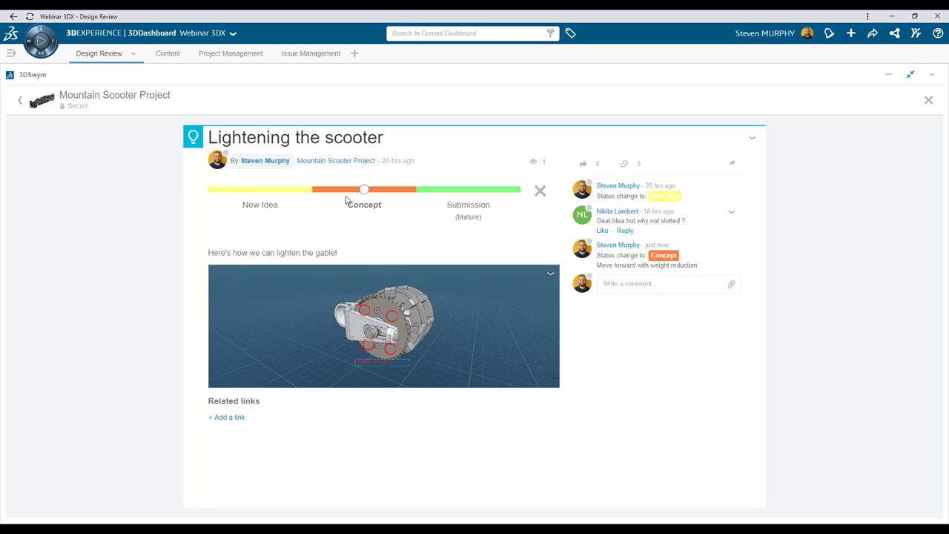
{"action": "left_click", "coordinate": [21, 101]}
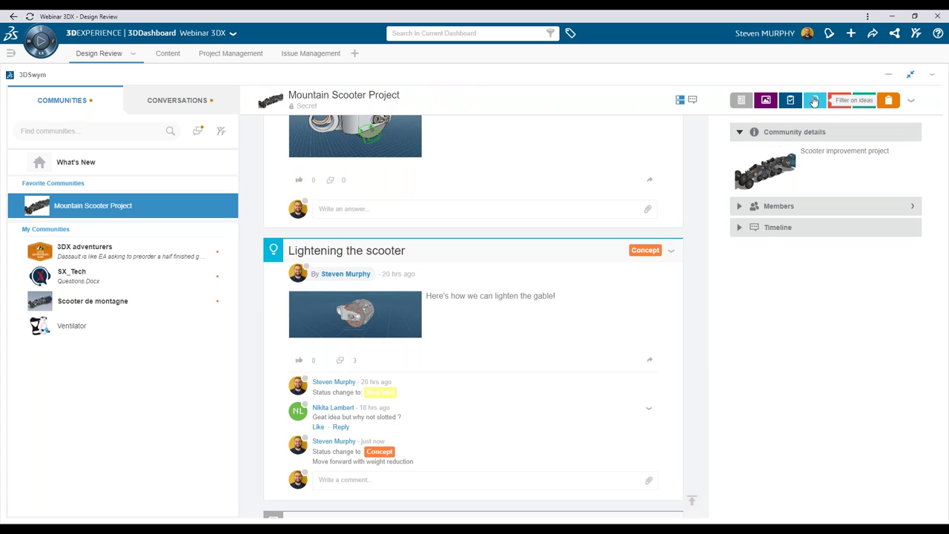
Filter the Mountain Scooter Project feed to ideas, then to posts, then clear filtering
{"action": "left_click", "coordinate": [815, 100]}
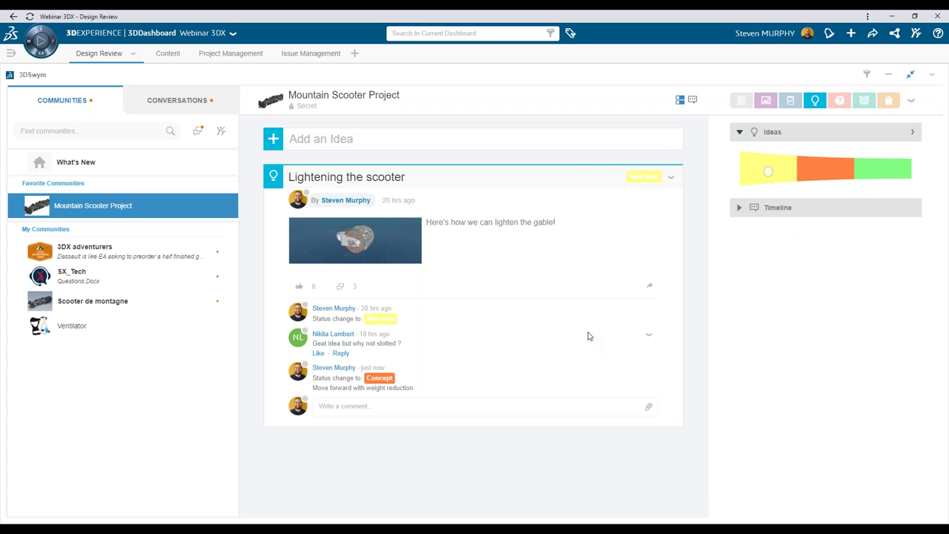
{"action": "left_click", "coordinate": [772, 181]}
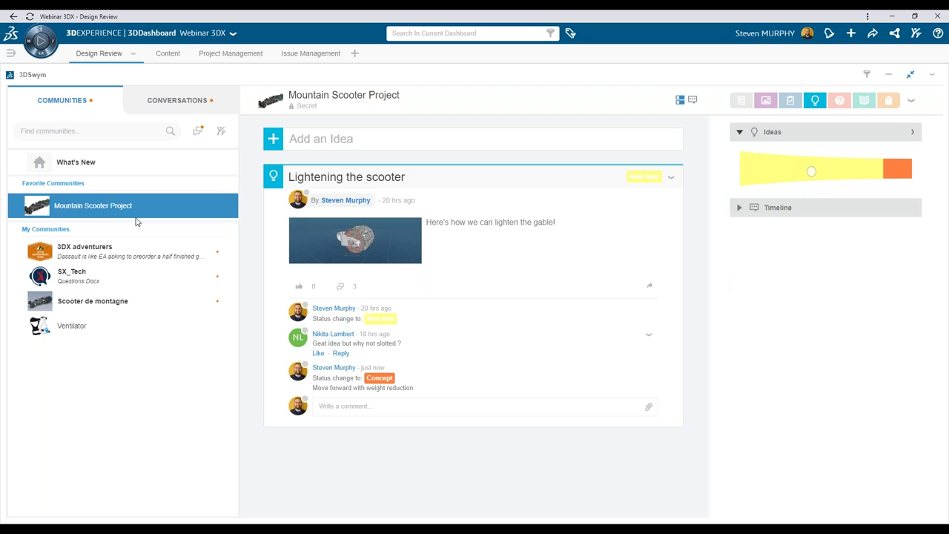
{"action": "mouse_move", "coordinate": [136, 221]}
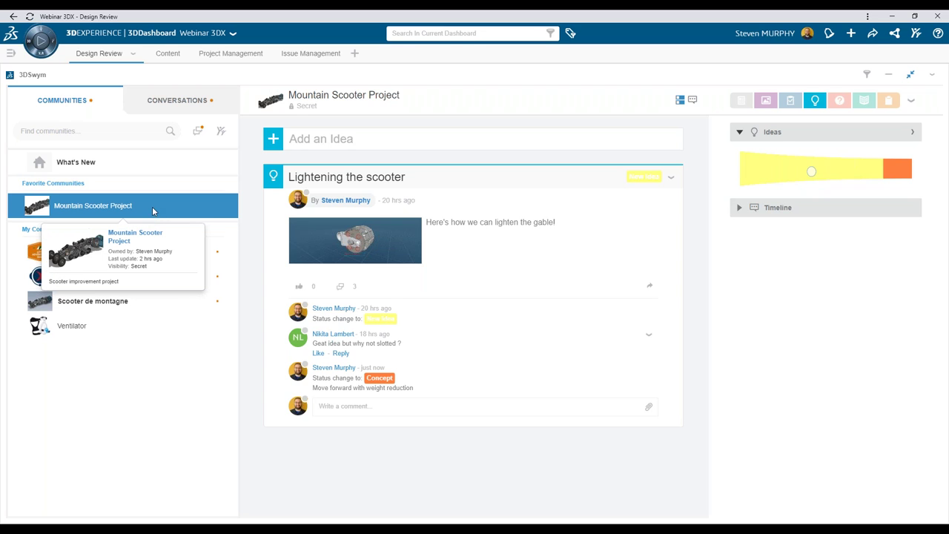
{"action": "left_click", "coordinate": [741, 100]}
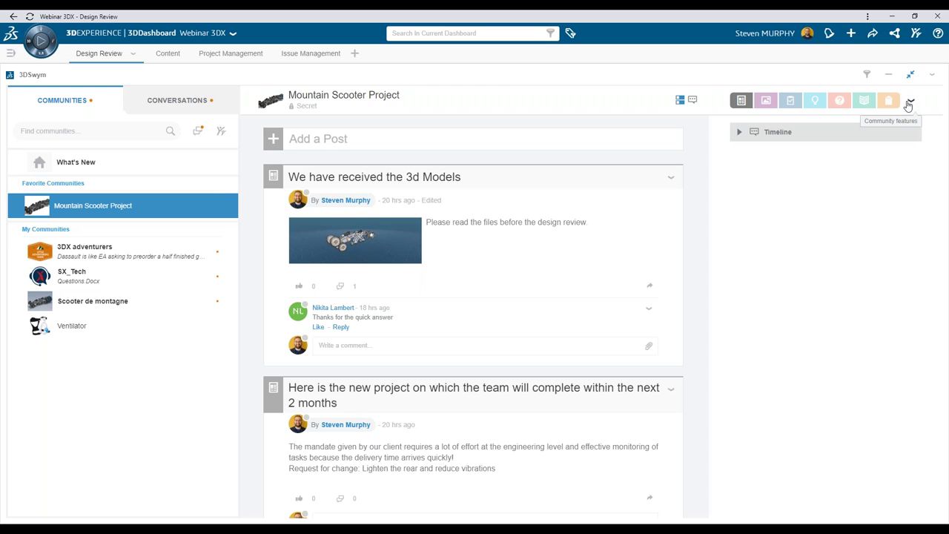
{"action": "left_click", "coordinate": [741, 100]}
{"action": "scroll", "coordinate": [534, 215], "scroll_direction": "up", "scroll_amount": 3}
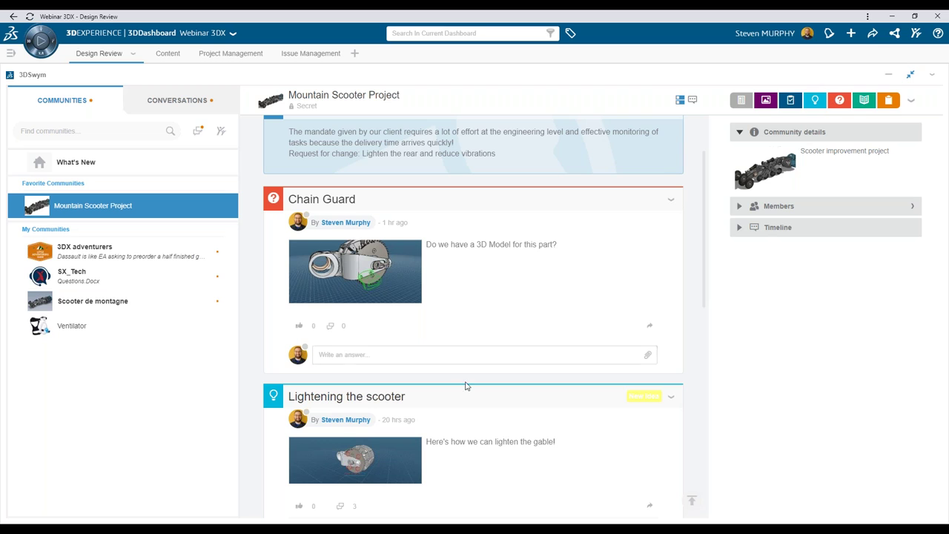
{"action": "left_click", "coordinate": [409, 207]}
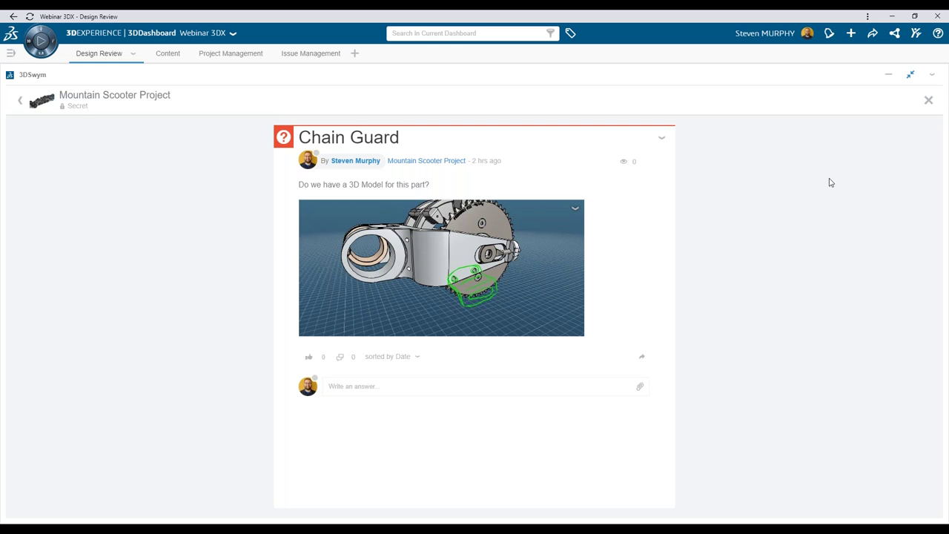
{"action": "left_click", "coordinate": [928, 100]}
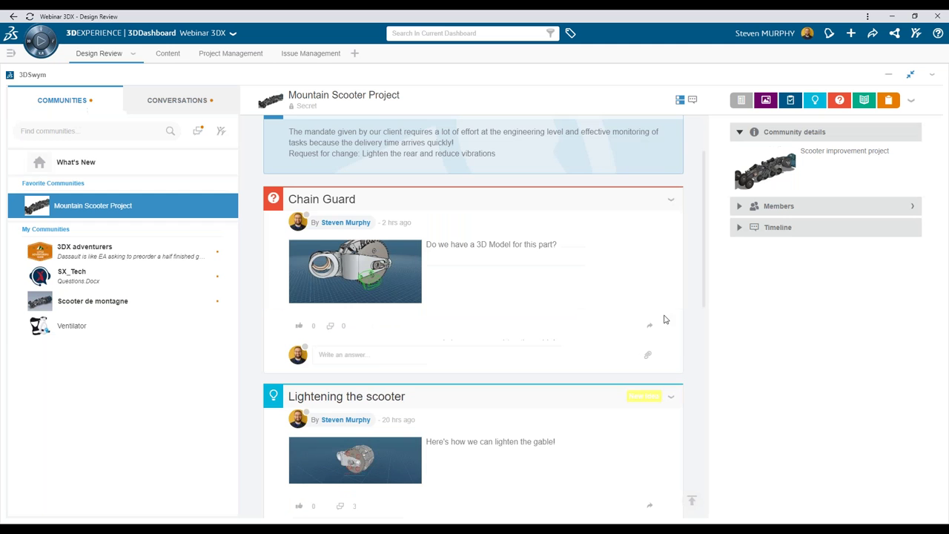
{"action": "scroll", "coordinate": [510, 370], "scroll_direction": "up", "scroll_amount": 2}
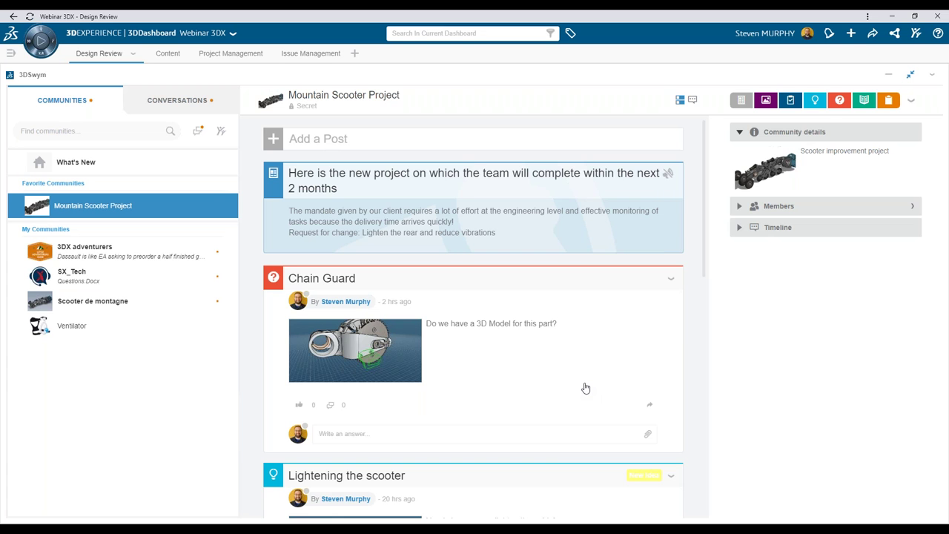
On the Content tab, load 3DX-10000239(Default) into Collaborative Lifecycle and into 3DPlay
{"action": "left_click", "coordinate": [169, 55]}
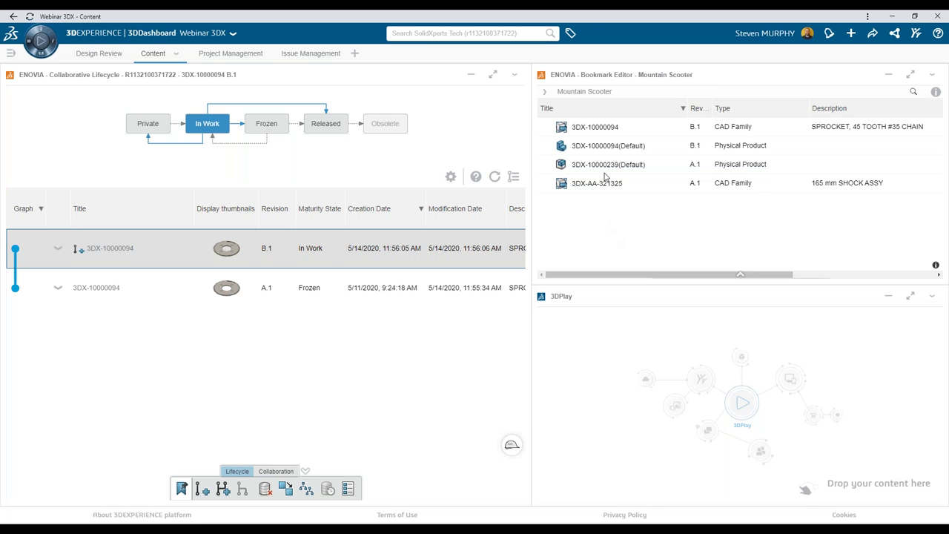
{"action": "left_click_drag", "start_coordinate": [585, 170], "coordinate": [349, 333]}
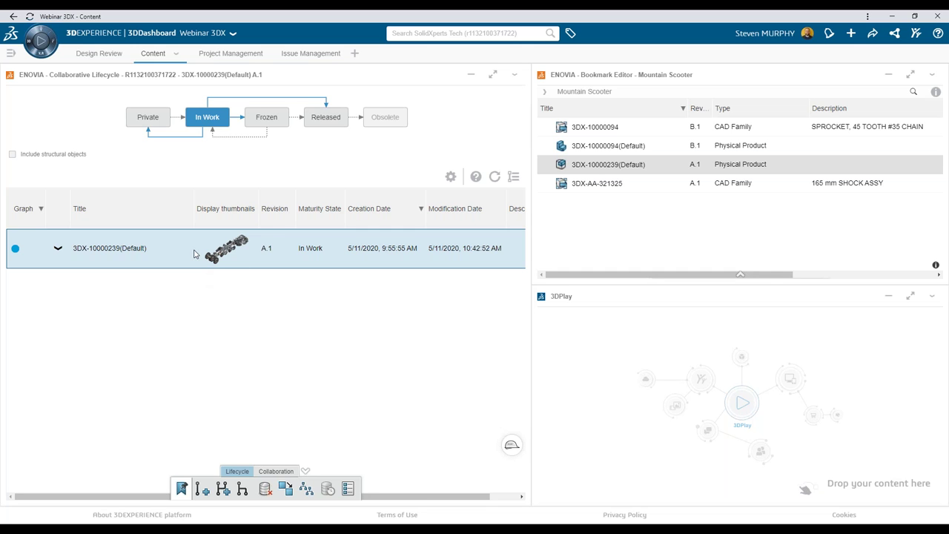
{"action": "left_click_drag", "start_coordinate": [252, 256], "coordinate": [688, 435]}
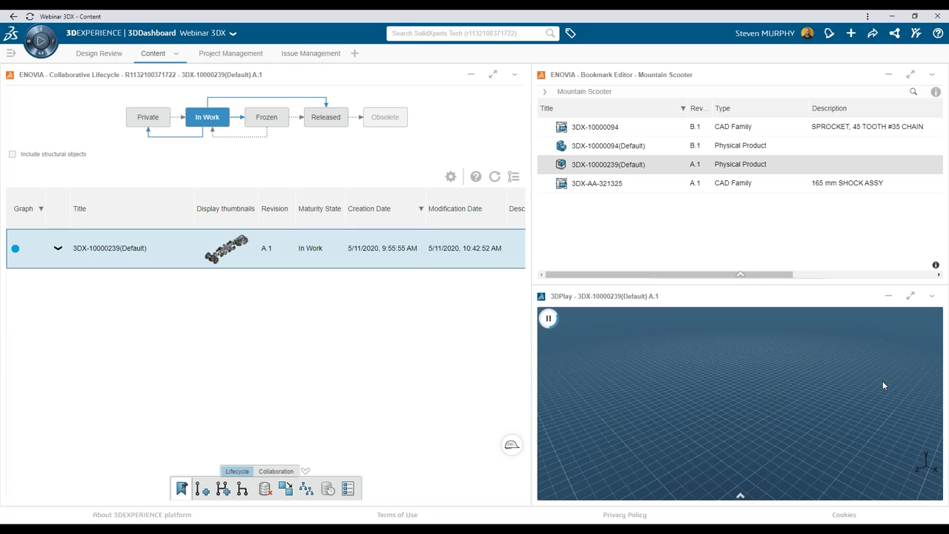
Maximize 3DPlay, orbit the scooter assembly, and explode it with the slider
{"action": "left_click", "coordinate": [912, 298]}
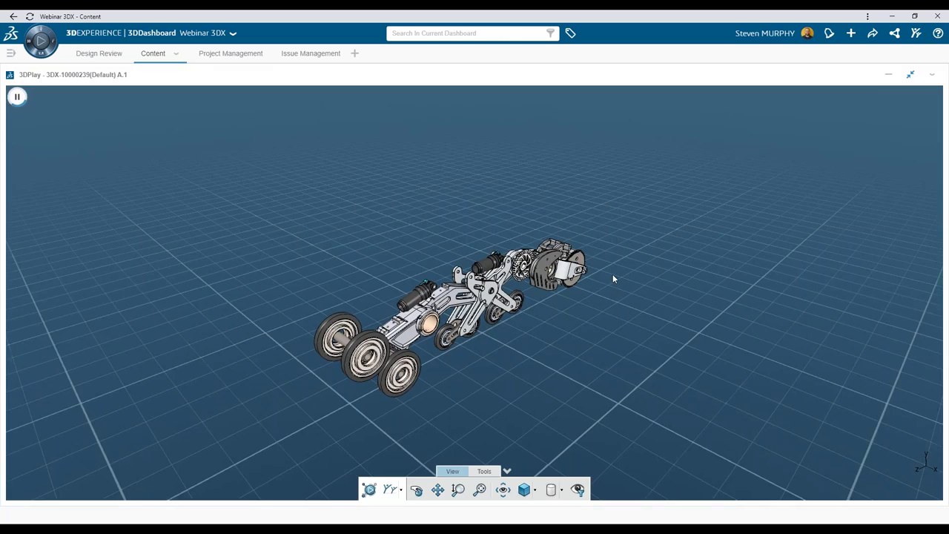
{"action": "left_click_drag", "start_coordinate": [518, 401], "coordinate": [496, 382]}
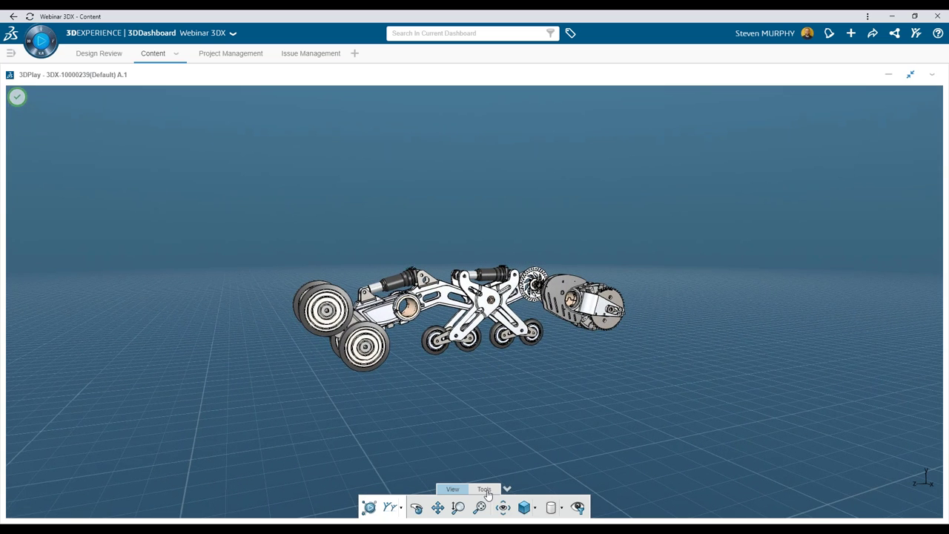
{"action": "left_click", "coordinate": [486, 491]}
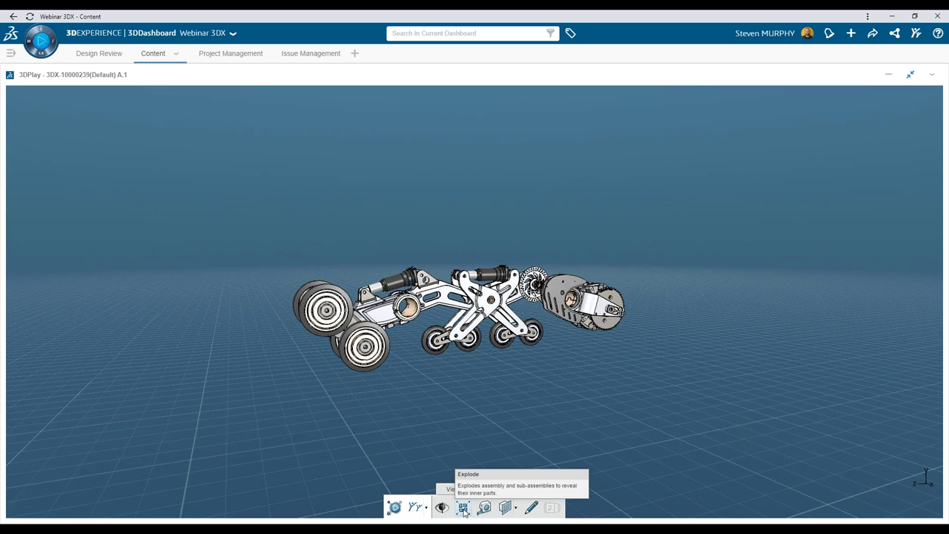
{"action": "left_click", "coordinate": [464, 509]}
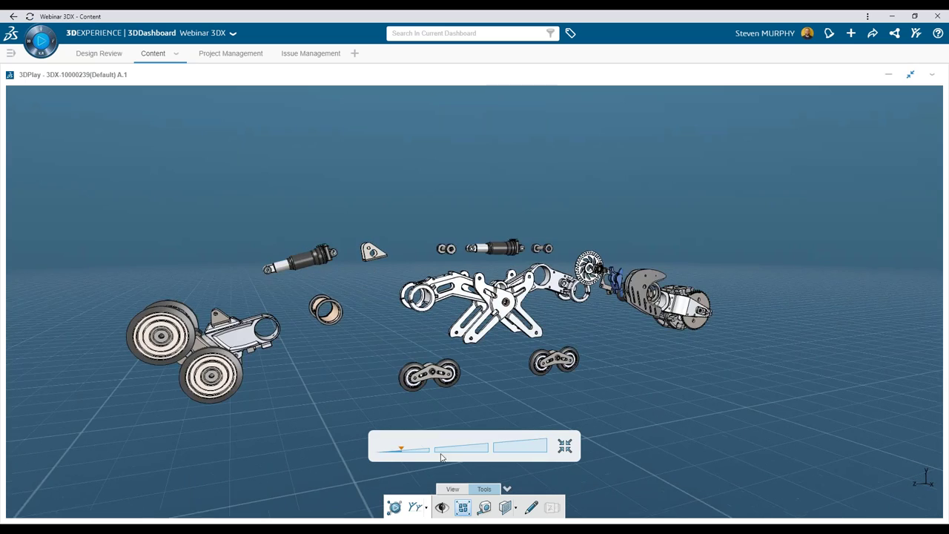
{"action": "mouse_move", "coordinate": [407, 455]}
{"action": "left_mouse_down"}
{"action": "mouse_move", "coordinate": [541, 456]}
{"action": "mouse_move", "coordinate": [376, 450]}
{"action": "left_mouse_up"}
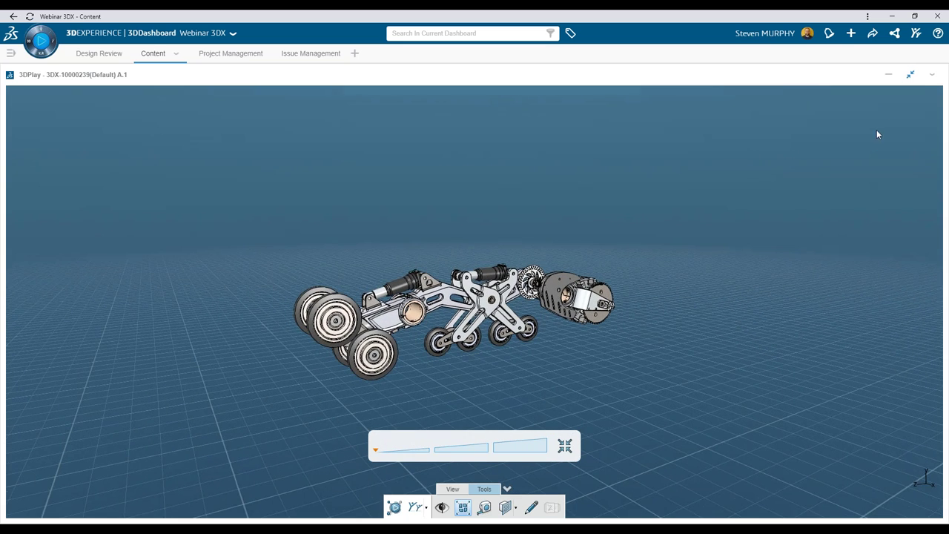
Restore the three-panel dashboard and open the 3DX-10000239(Default) row's actions
{"action": "left_click", "coordinate": [909, 77]}
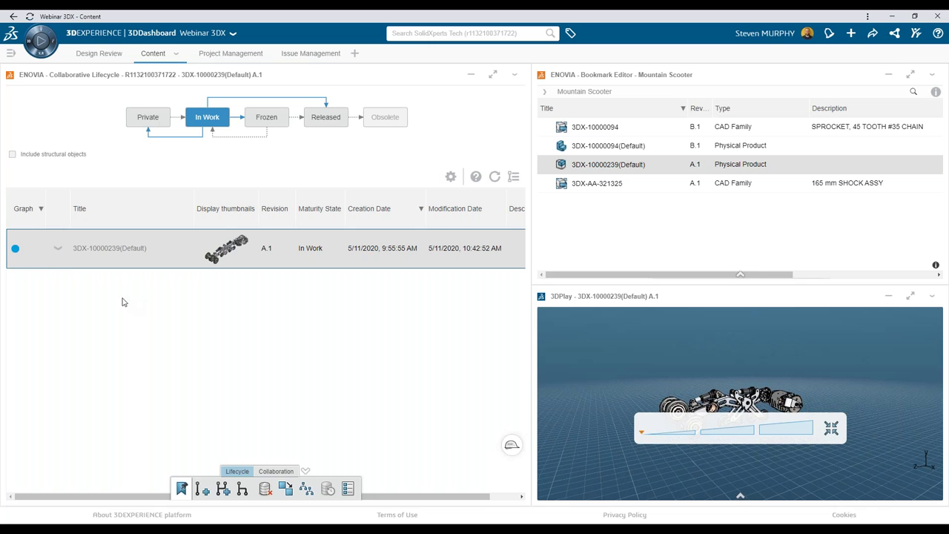
{"action": "left_click", "coordinate": [61, 253]}
{"action": "left_click", "coordinate": [59, 250]}
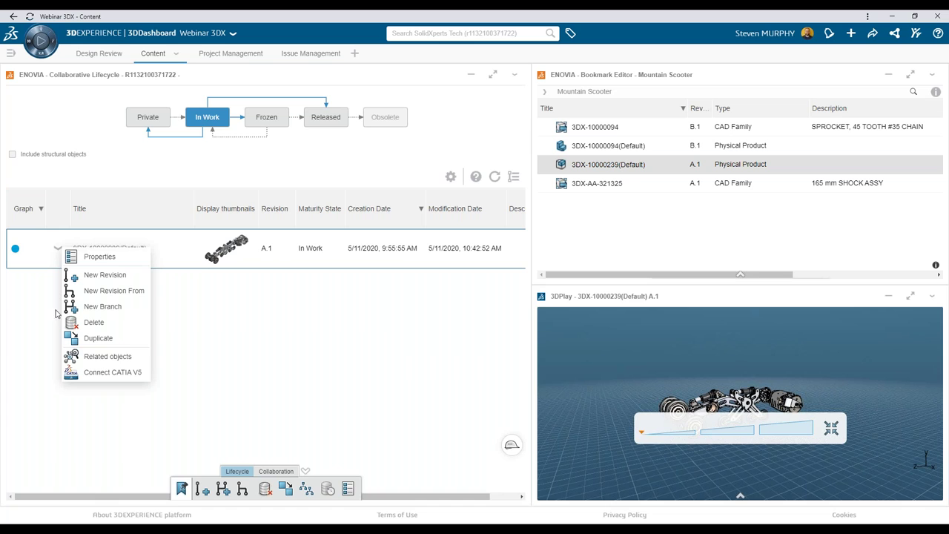
Choose Related objects for 3DX-10000239(Default) A.1 in Collaborative Lifecycle
{"action": "left_click", "coordinate": [92, 356]}
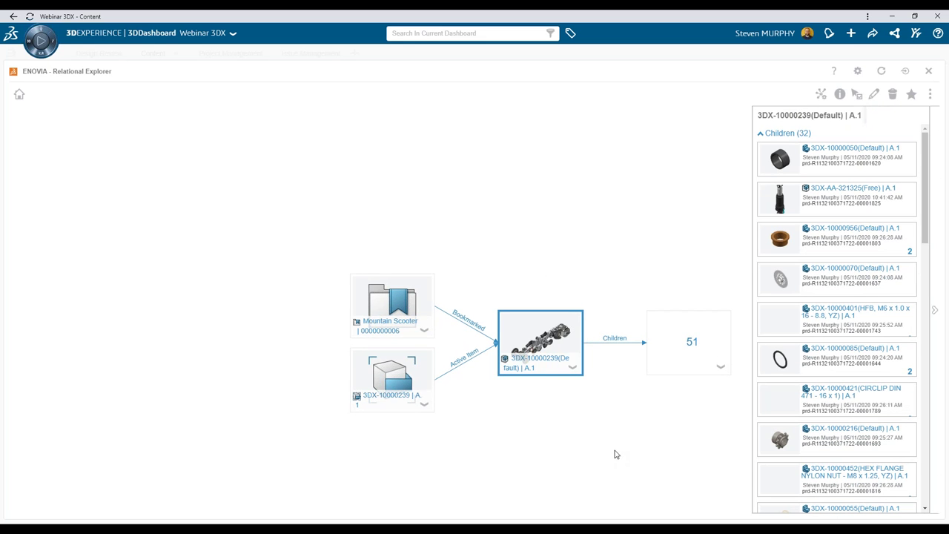
Add child 3DX-10000227 to the Relational Explorer graph, expand it, and send it to 3DPlay
{"action": "left_click_drag", "start_coordinate": [604, 452], "coordinate": [433, 373]}
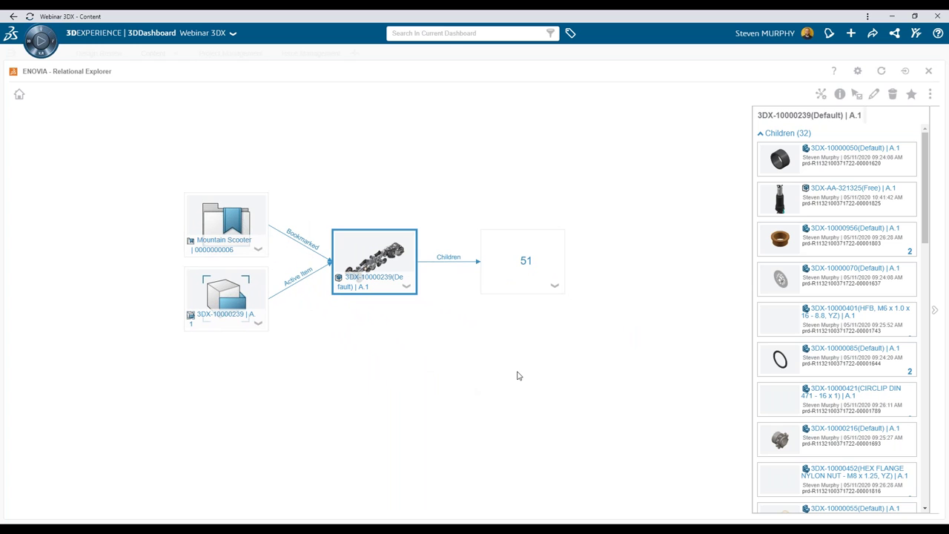
{"action": "left_click_drag", "start_coordinate": [928, 205], "coordinate": [941, 329]}
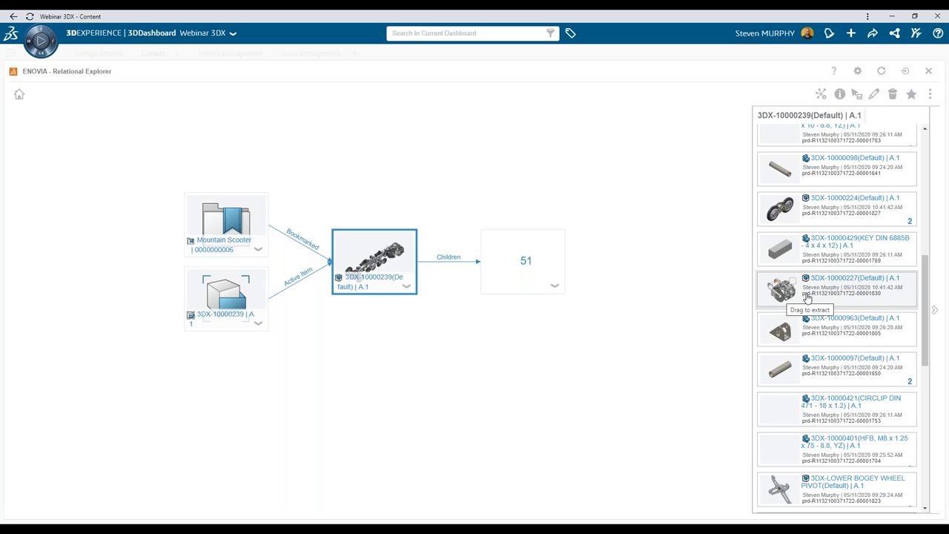
{"action": "left_click_drag", "start_coordinate": [812, 302], "coordinate": [482, 318]}
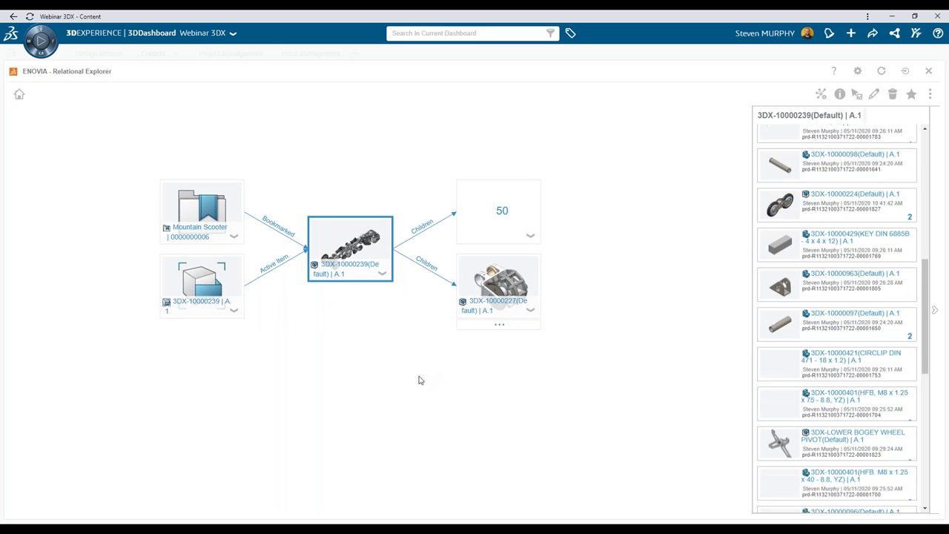
{"action": "left_click", "coordinate": [517, 283]}
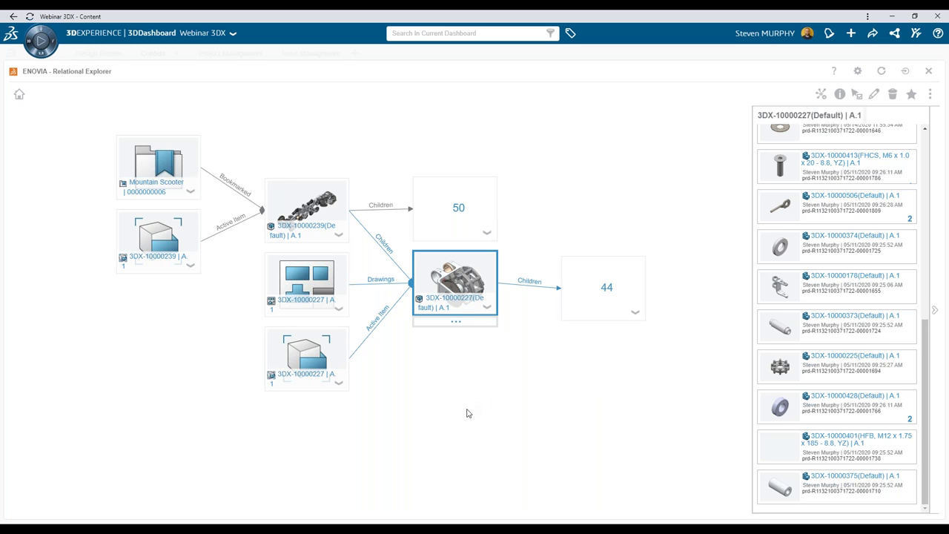
{"action": "left_click_drag", "start_coordinate": [459, 283], "coordinate": [606, 373]}
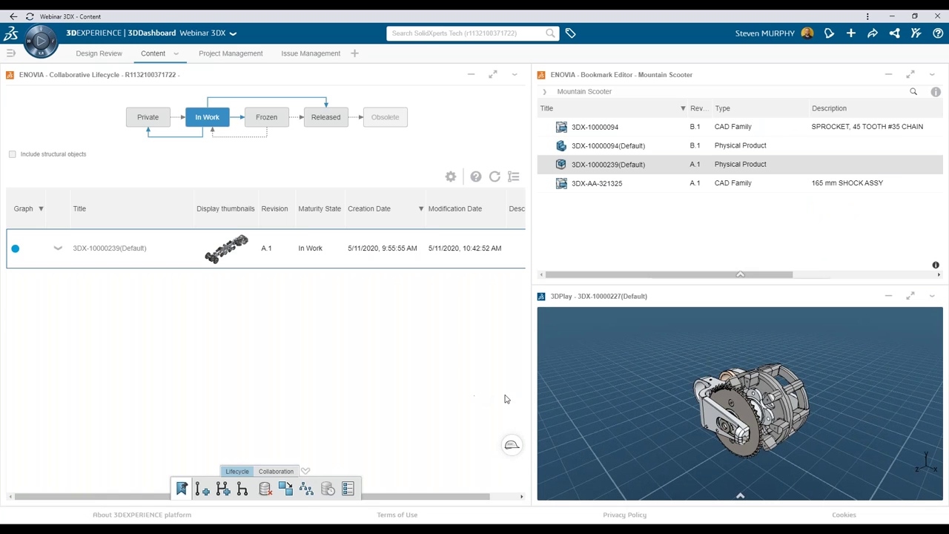
Maximize 3DPlay, orient the 3DX-10000227 sub-assembly toward the sprocket, and start freehand markup
{"action": "left_click", "coordinate": [911, 297]}
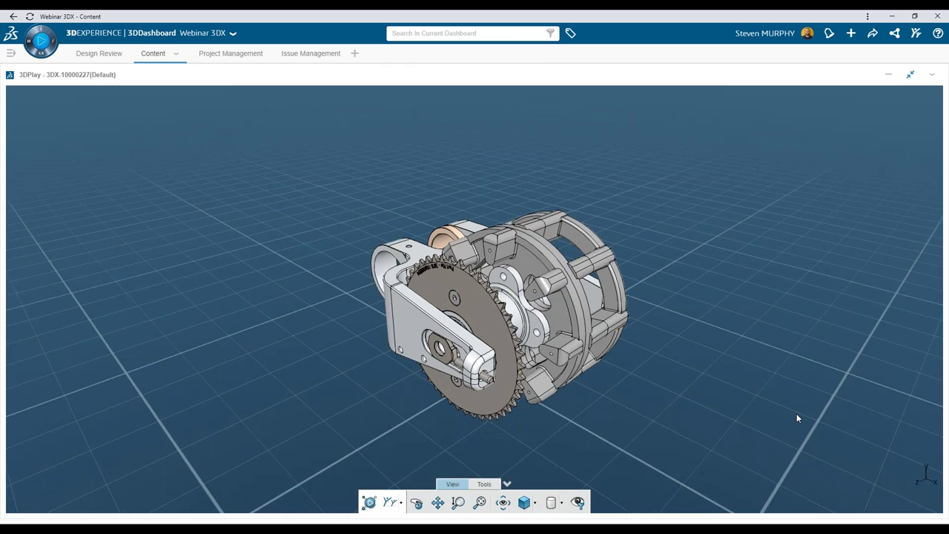
{"action": "mouse_move", "coordinate": [647, 413]}
{"action": "left_mouse_down"}
{"action": "mouse_move", "coordinate": [658, 392]}
{"action": "mouse_move", "coordinate": [686, 394]}
{"action": "mouse_move", "coordinate": [656, 399]}
{"action": "left_mouse_up"}
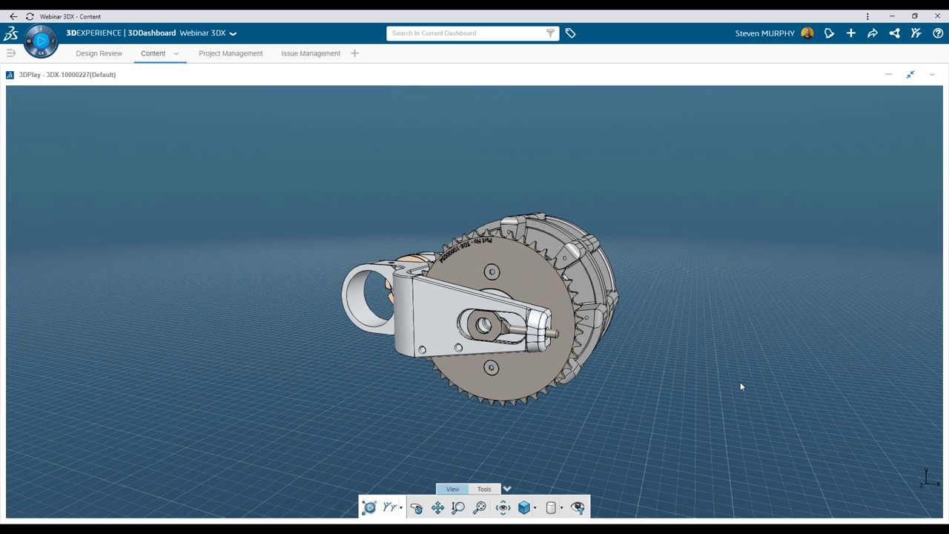
{"action": "left_click_drag", "start_coordinate": [676, 385], "coordinate": [724, 357]}
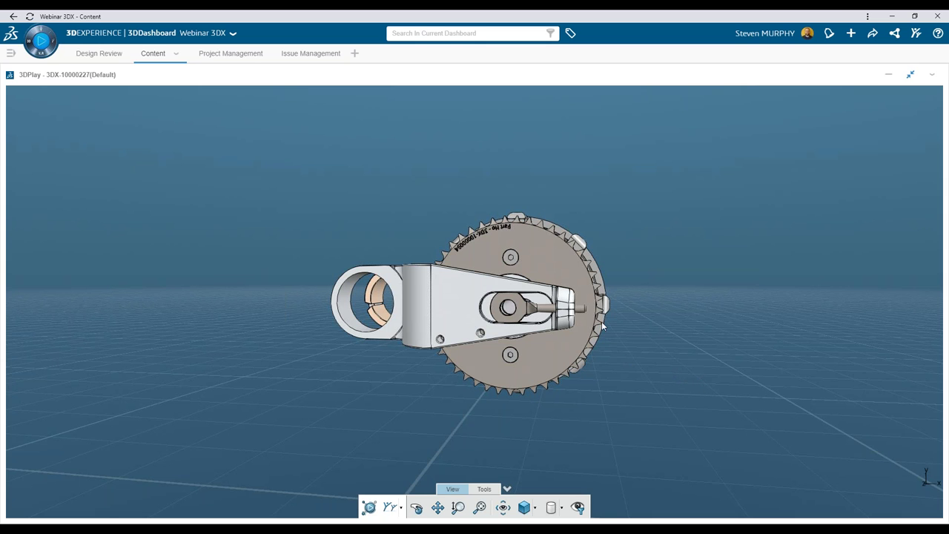
{"action": "scroll", "coordinate": [550, 330], "scroll_direction": "up", "scroll_amount": 5}
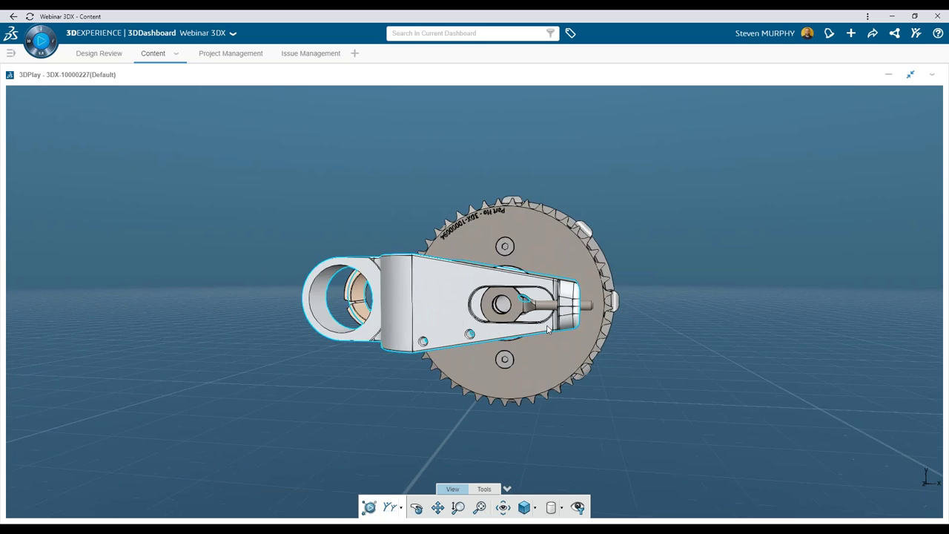
{"action": "left_click_drag", "start_coordinate": [737, 346], "coordinate": [665, 373]}
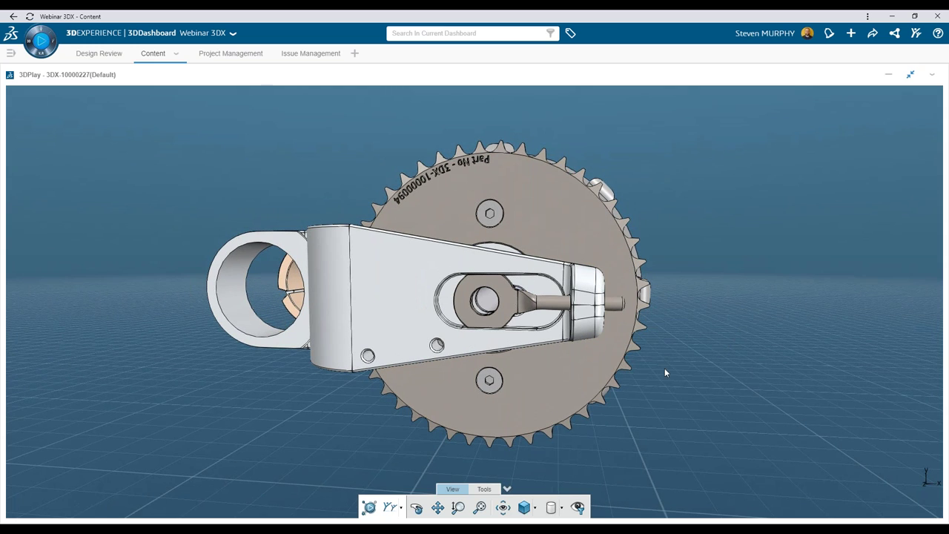
{"action": "left_click", "coordinate": [484, 490]}
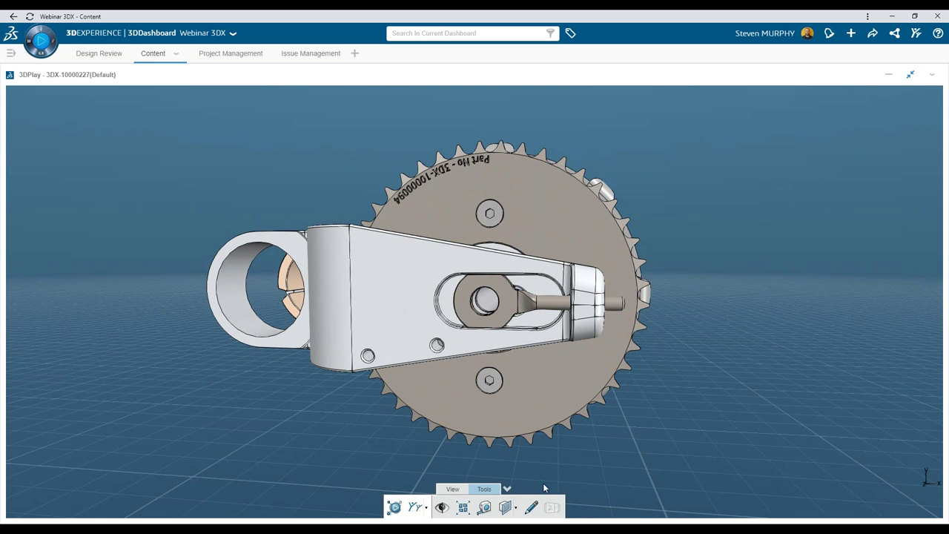
{"action": "left_click", "coordinate": [531, 507]}
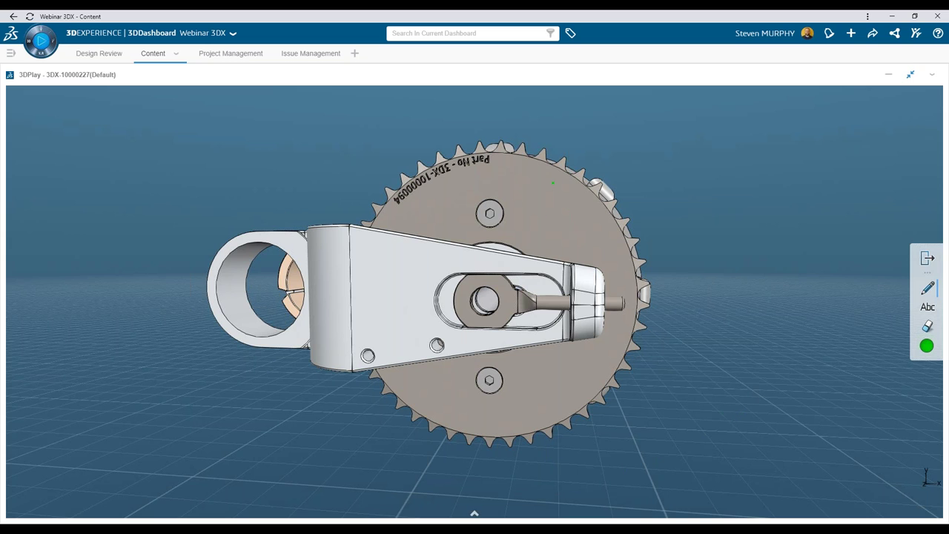
Draw four green loops around the arm's end, lower hole and upper-left sprocket face, then exit markup
{"action": "mouse_move", "coordinate": [514, 180]}
{"action": "left_mouse_down"}
{"action": "mouse_move", "coordinate": [583, 282]}
{"action": "mouse_move", "coordinate": [606, 236]}
{"action": "mouse_move", "coordinate": [552, 182]}
{"action": "left_mouse_up"}
{"action": "mouse_move", "coordinate": [583, 371]}
{"action": "left_mouse_down"}
{"action": "mouse_move", "coordinate": [527, 409]}
{"action": "mouse_move", "coordinate": [522, 362]}
{"action": "mouse_move", "coordinate": [602, 320]}
{"action": "mouse_move", "coordinate": [601, 361]}
{"action": "left_mouse_up"}
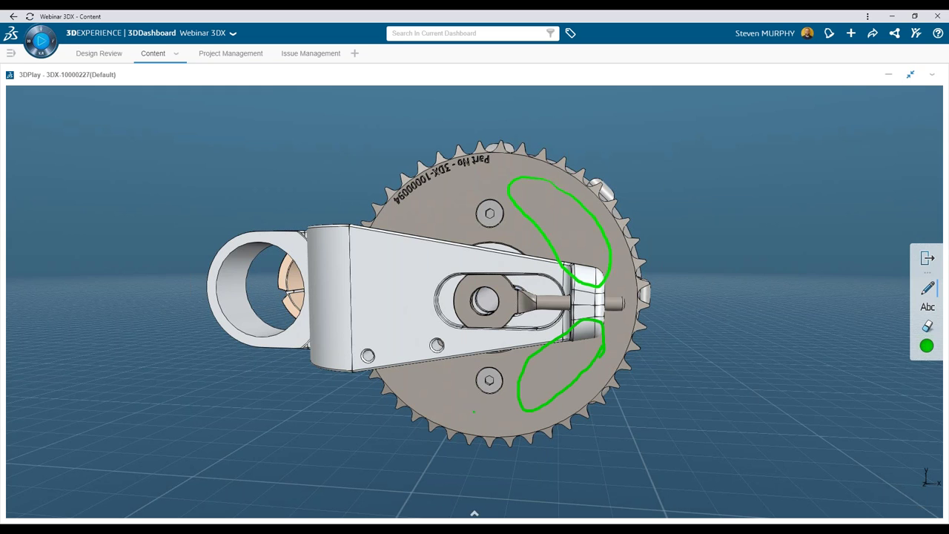
{"action": "mouse_move", "coordinate": [437, 357]}
{"action": "left_mouse_down"}
{"action": "mouse_move", "coordinate": [456, 397]}
{"action": "mouse_move", "coordinate": [390, 313]}
{"action": "mouse_move", "coordinate": [427, 334]}
{"action": "mouse_move", "coordinate": [437, 356]}
{"action": "left_mouse_up"}
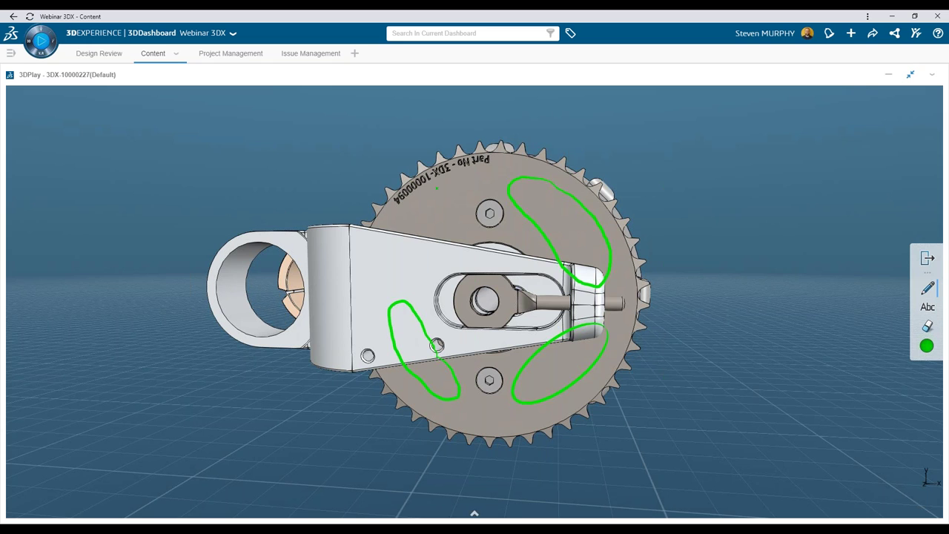
{"action": "mouse_move", "coordinate": [445, 180]}
{"action": "left_mouse_down"}
{"action": "mouse_move", "coordinate": [414, 207]}
{"action": "mouse_move", "coordinate": [407, 260]}
{"action": "mouse_move", "coordinate": [455, 217]}
{"action": "mouse_move", "coordinate": [450, 181]}
{"action": "left_mouse_up"}
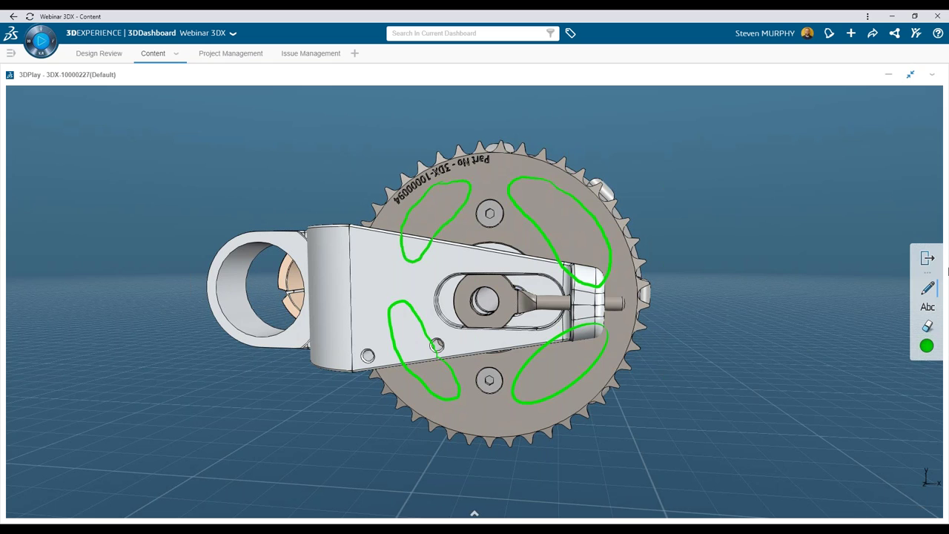
{"action": "left_click", "coordinate": [927, 258]}
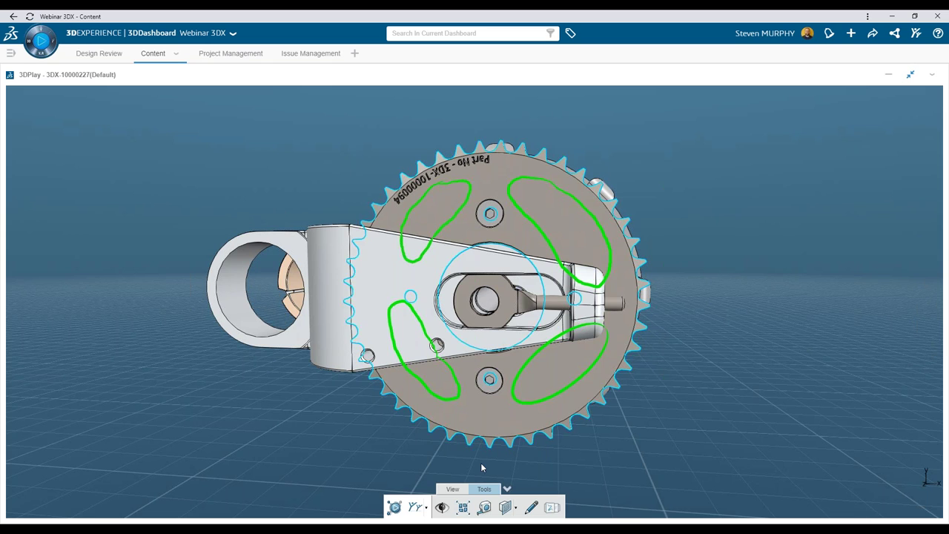
{"action": "left_click", "coordinate": [426, 507]}
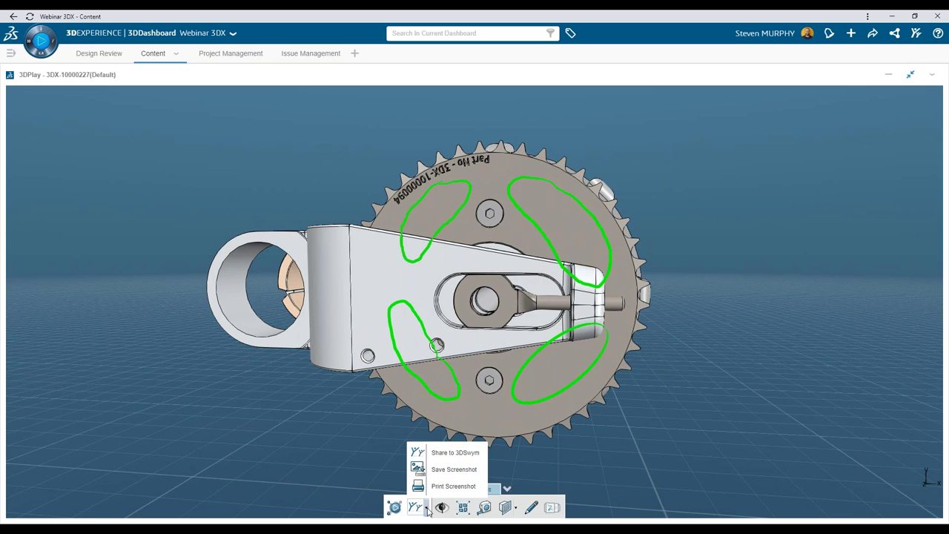
Share the marked-up view to 3DSwym as an Idea in Mountain Scooter Project
{"action": "left_click", "coordinate": [452, 452]}
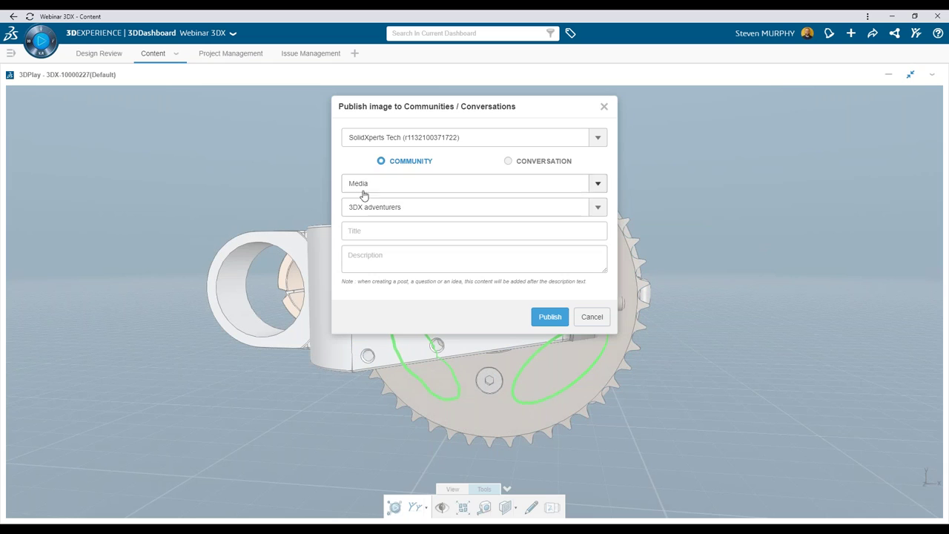
{"action": "left_click", "coordinate": [379, 192]}
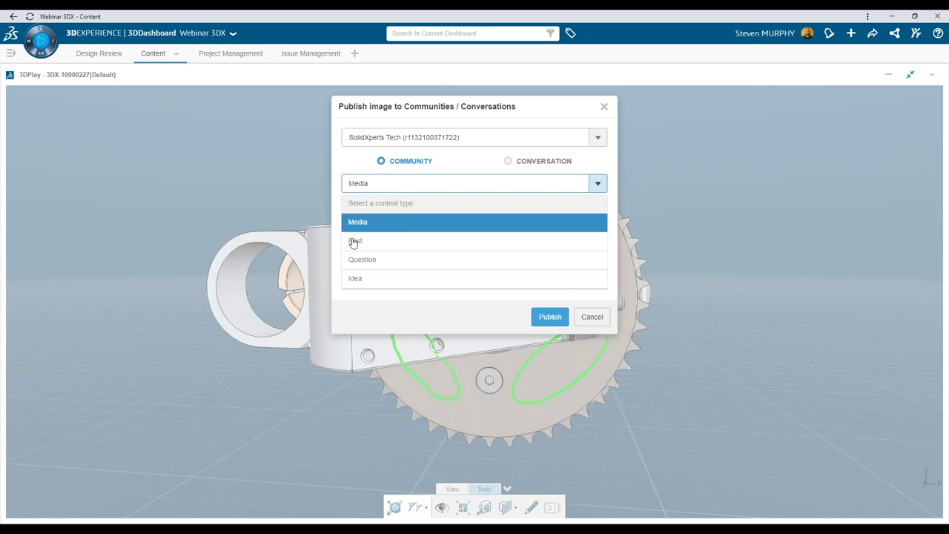
{"action": "left_click", "coordinate": [374, 280]}
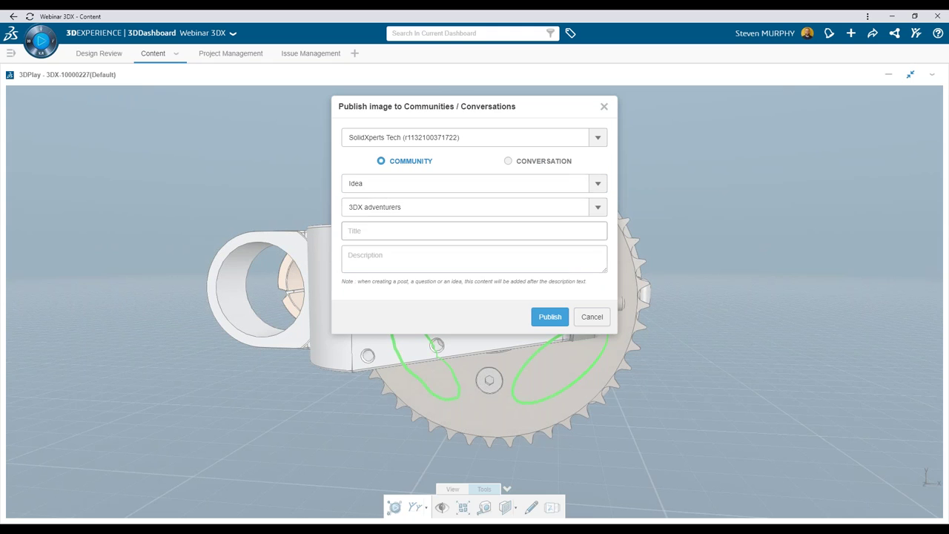
{"action": "left_click", "coordinate": [372, 211]}
{"action": "left_click", "coordinate": [406, 267]}
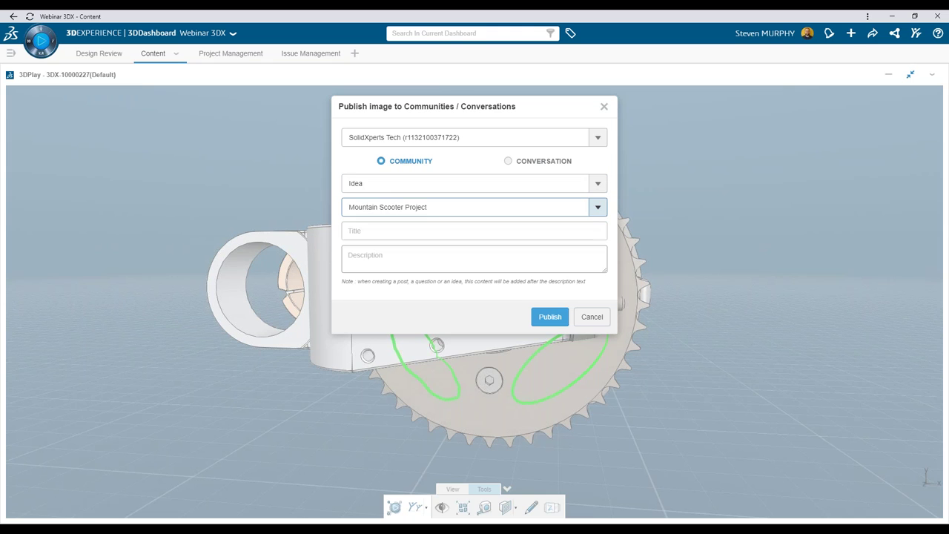
Title the idea 'Slots are better', describe it as 'Slot design seems viable', and publish
{"action": "left_click", "coordinate": [417, 233]}
{"action": "type", "text": "Slots f"}
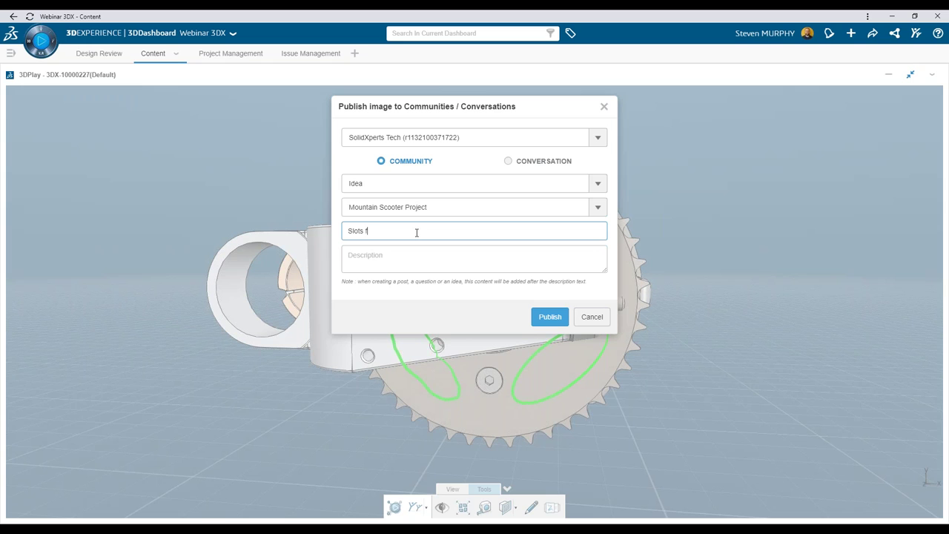
{"action": "key", "text": "BackSpace"}
{"action": "type", "text": "are better"}
{"action": "left_click", "coordinate": [418, 257]}
{"action": "type", "text": "S"}
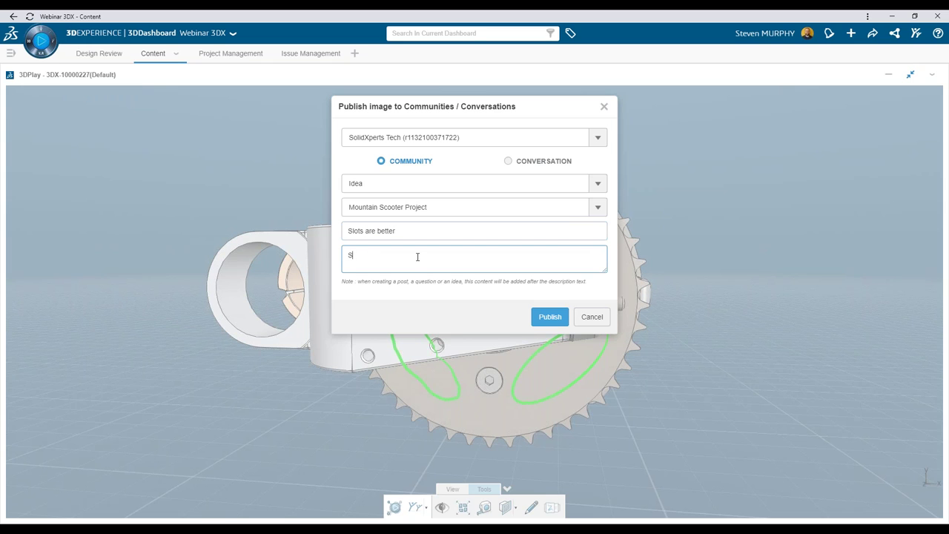
{"action": "type", "text": "lot design seems viable"}
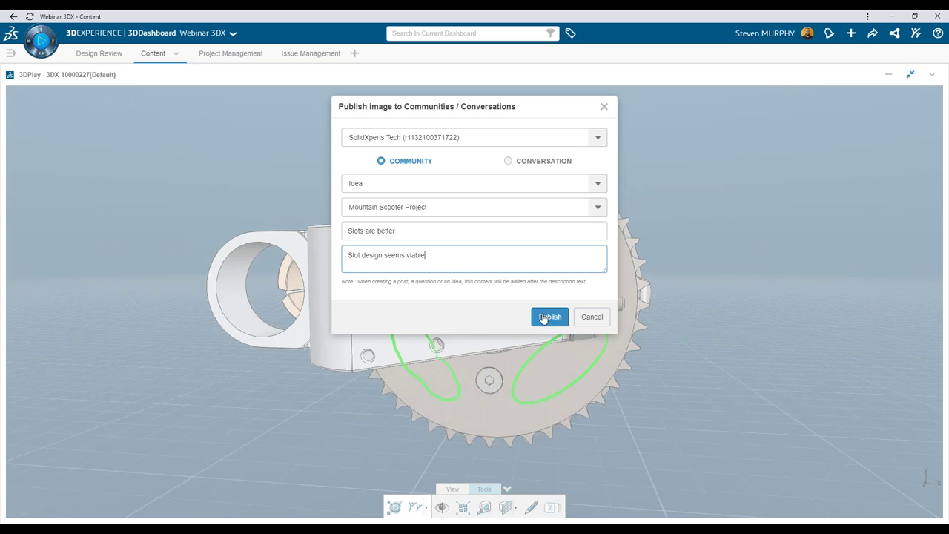
{"action": "left_click", "coordinate": [546, 318]}
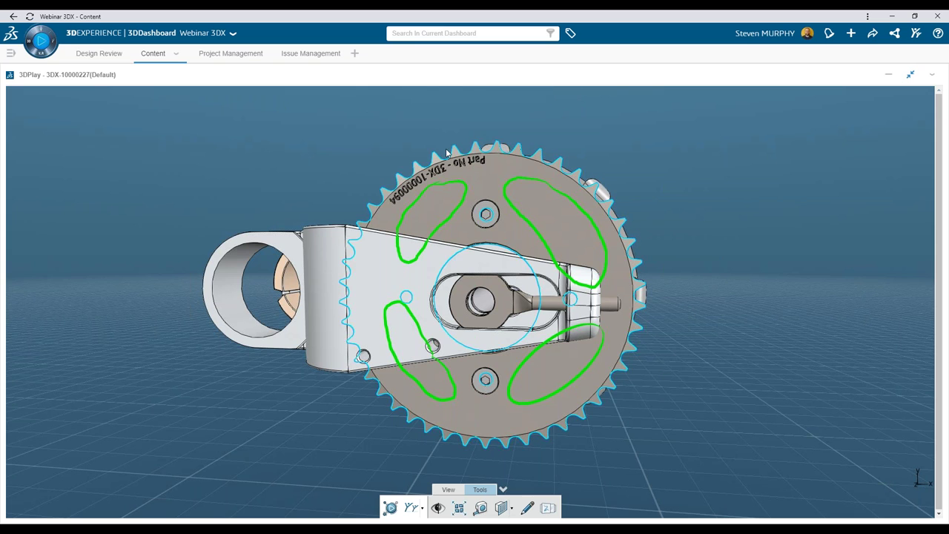
Switch to the Design Review dashboard page, then return to the PowerPoint slide show
{"action": "left_click", "coordinate": [97, 56]}
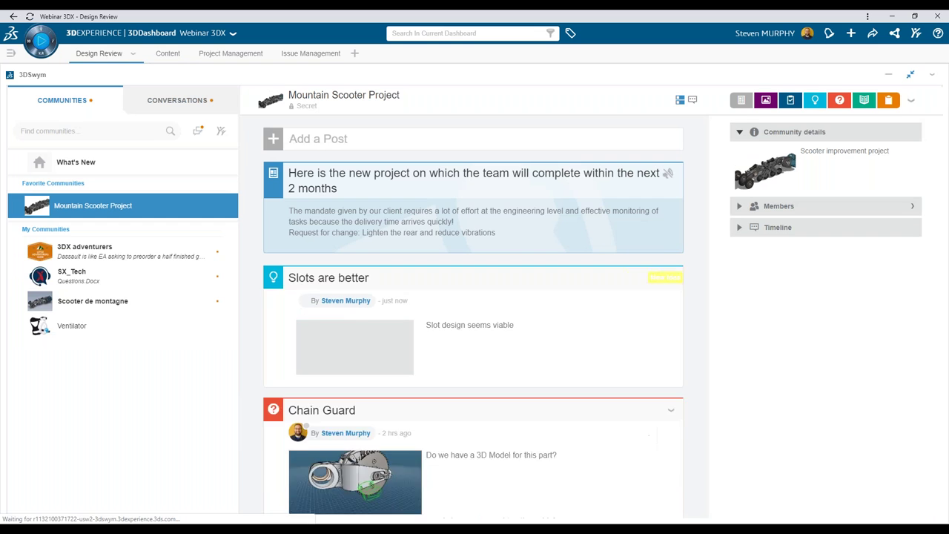
{"action": "left_click", "coordinate": [561, 330]}
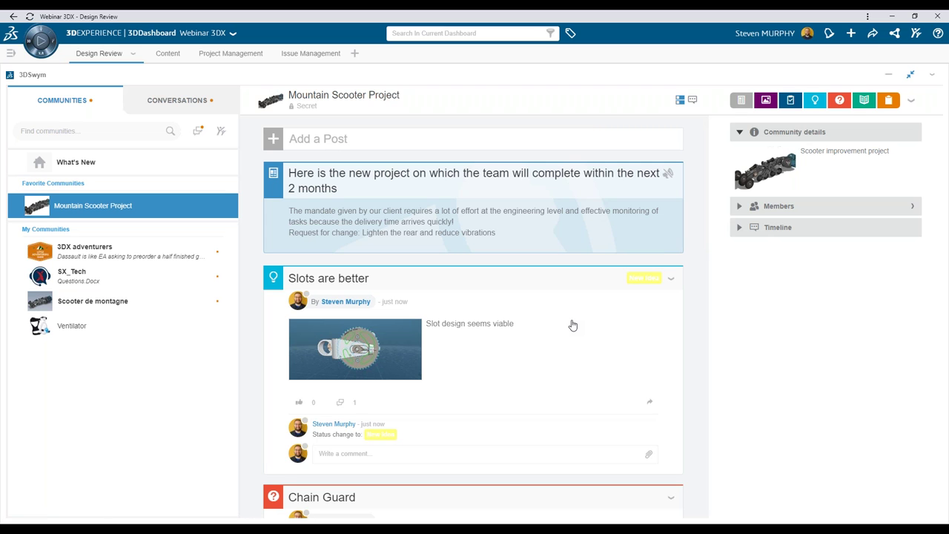
{"action": "key", "text": "alt+Tab"}
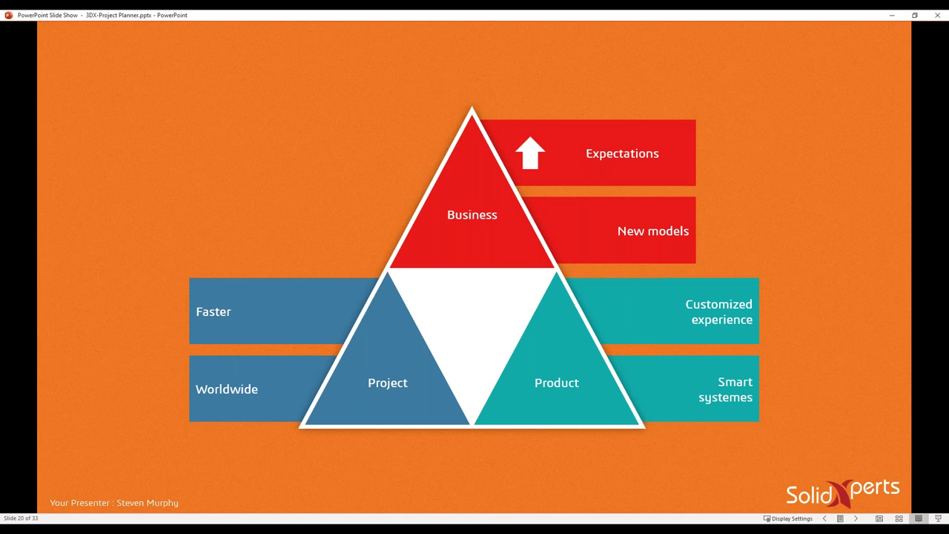
Advance the PowerPoint slide show to slide 23, Top-down vs Team-based Planning, then return to the browser
{"action": "key", "text": "Right"}
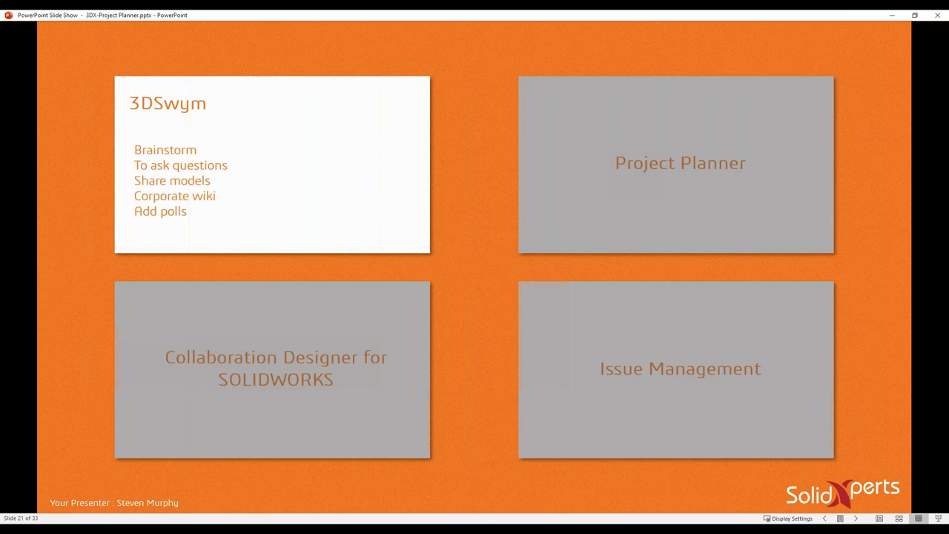
{"action": "key", "text": "Right"}
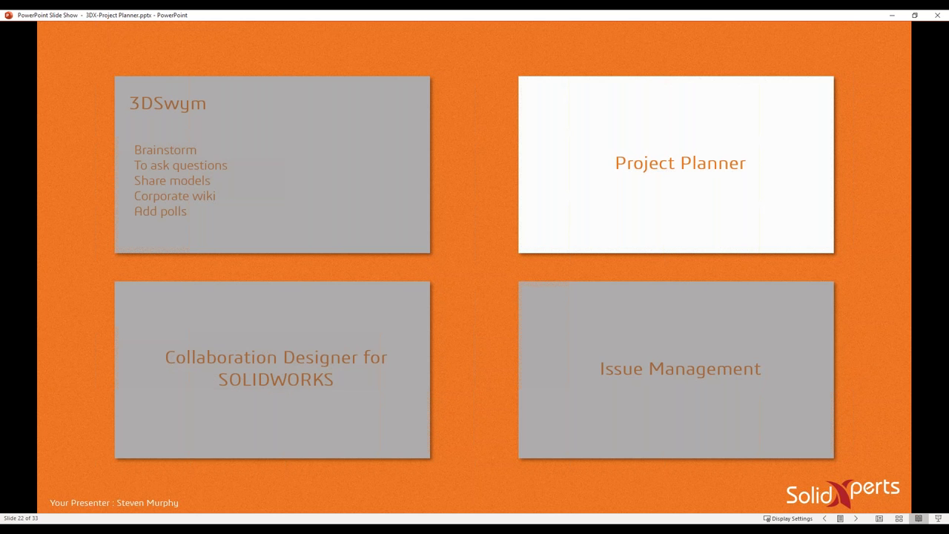
{"action": "key", "text": "Right"}
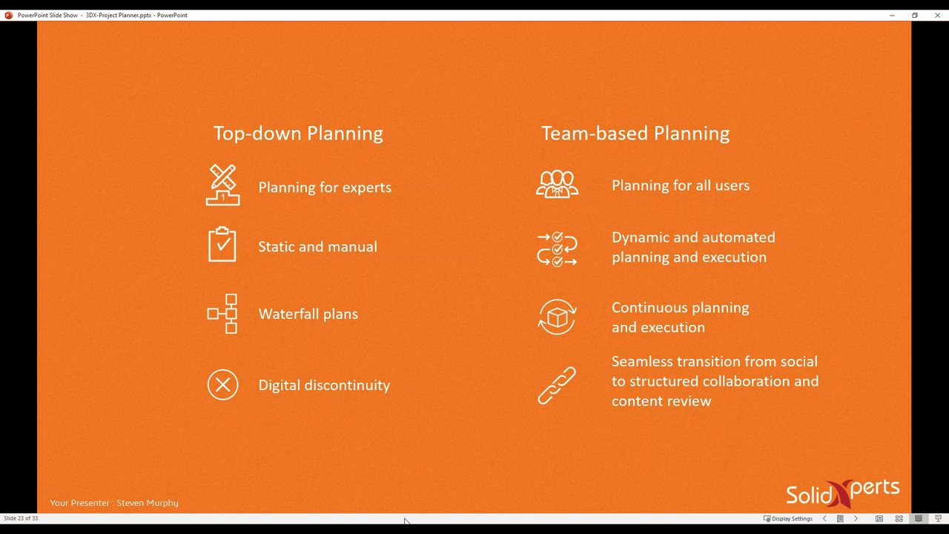
{"action": "key", "text": "alt+Tab"}
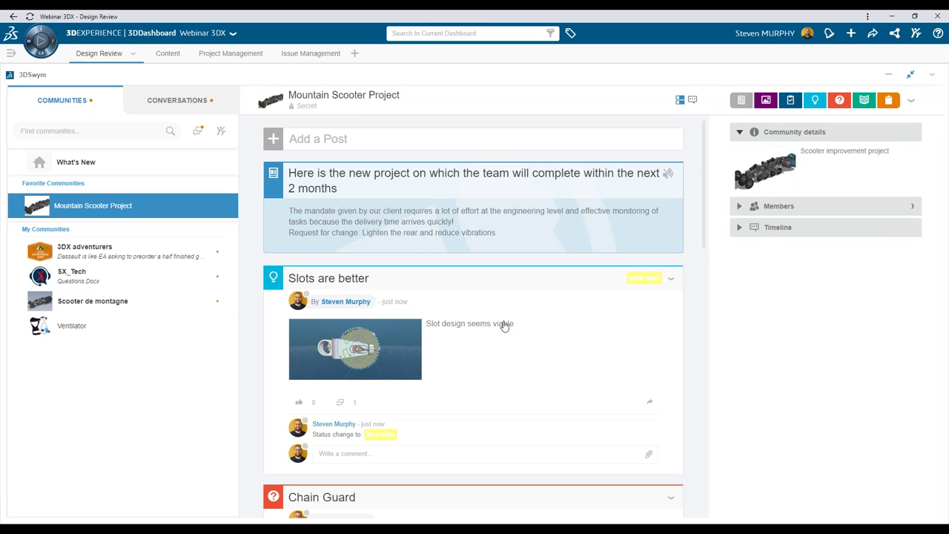
Show the Mountain Scooter project's Schedule Gantt chart instead of its dashboard
{"action": "left_click", "coordinate": [241, 58]}
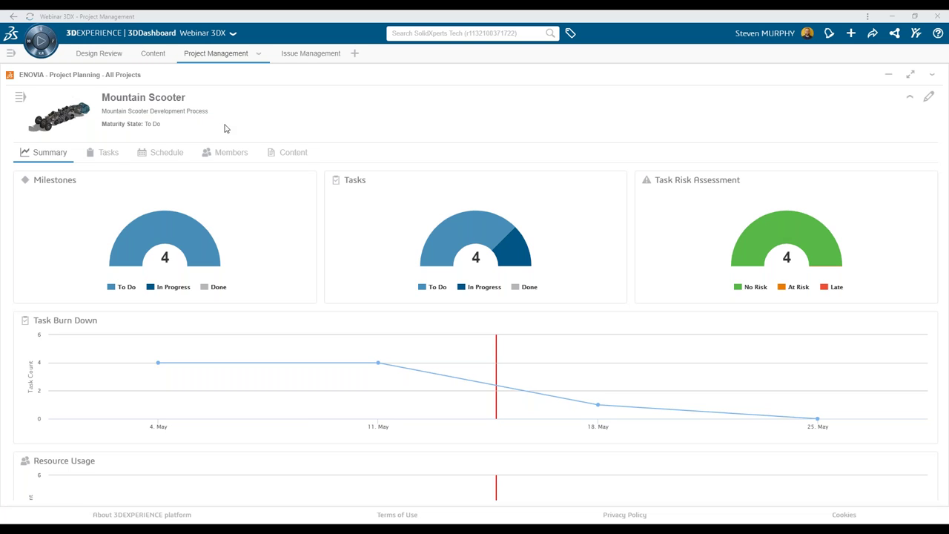
{"action": "left_click", "coordinate": [146, 152]}
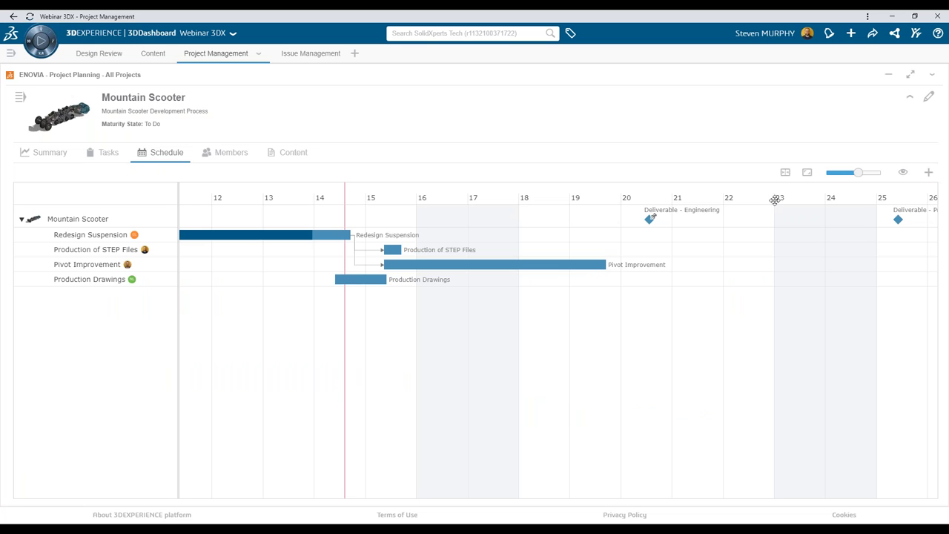
Adjust the Gantt timeline zoom so it spans roughly the 10th to the 28th
{"action": "left_click_drag", "start_coordinate": [859, 178], "coordinate": [857, 179]}
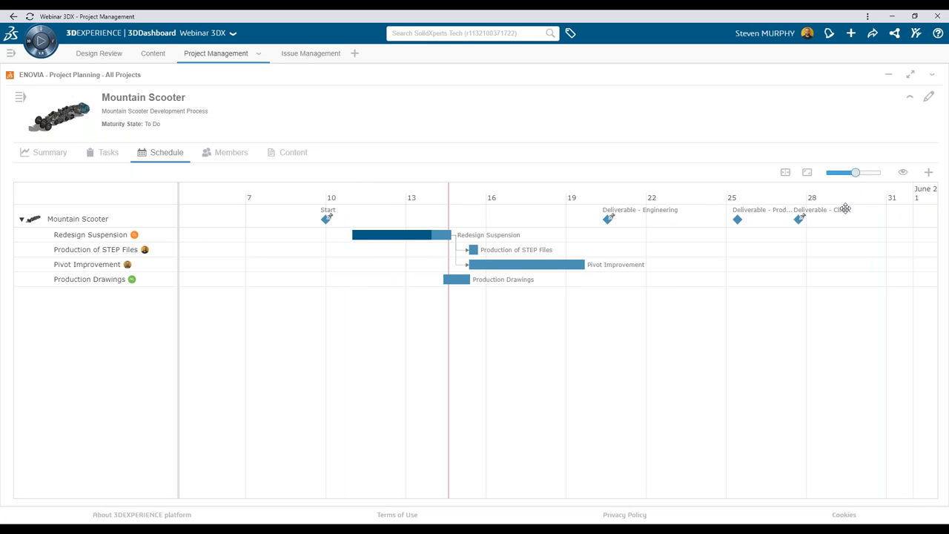
{"action": "left_click_drag", "start_coordinate": [856, 173], "coordinate": [858, 173]}
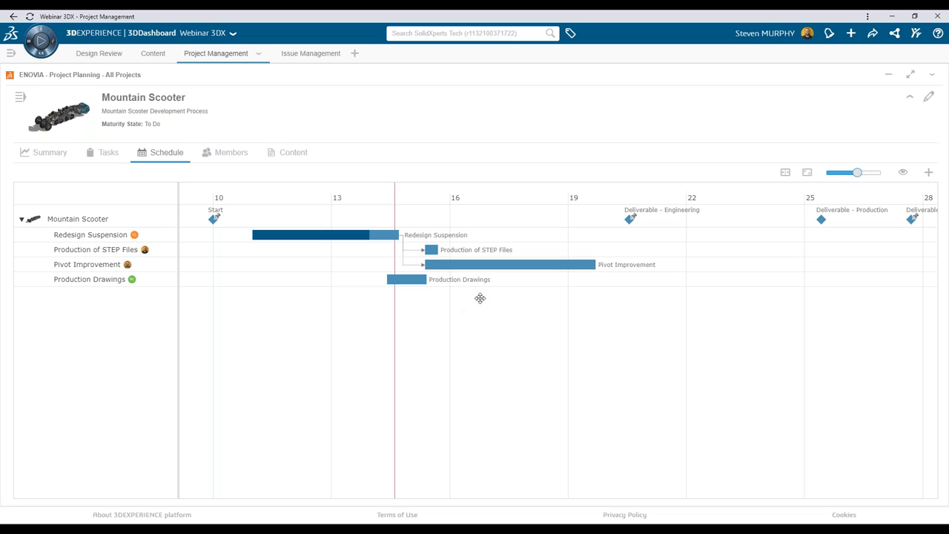
Link Production Drawings and Production of STEP Files to follow Pivot Improvement, with STEP Files listed after Drawings
{"action": "mouse_move", "coordinate": [388, 282]}
{"action": "left_click_drag", "start_coordinate": [382, 282], "coordinate": [602, 269]}
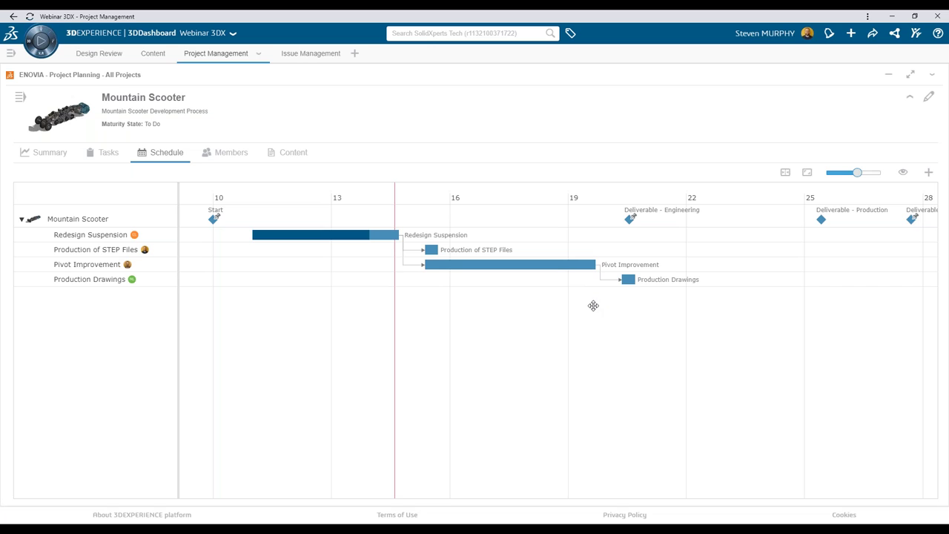
{"action": "left_click_drag", "start_coordinate": [443, 250], "coordinate": [598, 267]}
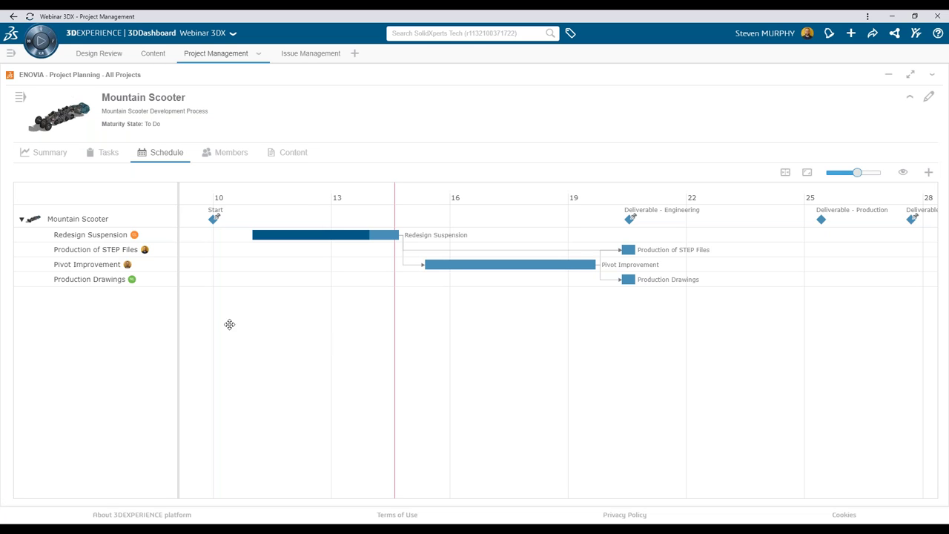
{"action": "mouse_move", "coordinate": [96, 251]}
{"action": "left_mouse_down"}
{"action": "mouse_move", "coordinate": [94, 279]}
{"action": "mouse_move", "coordinate": [95, 266]}
{"action": "left_mouse_up"}
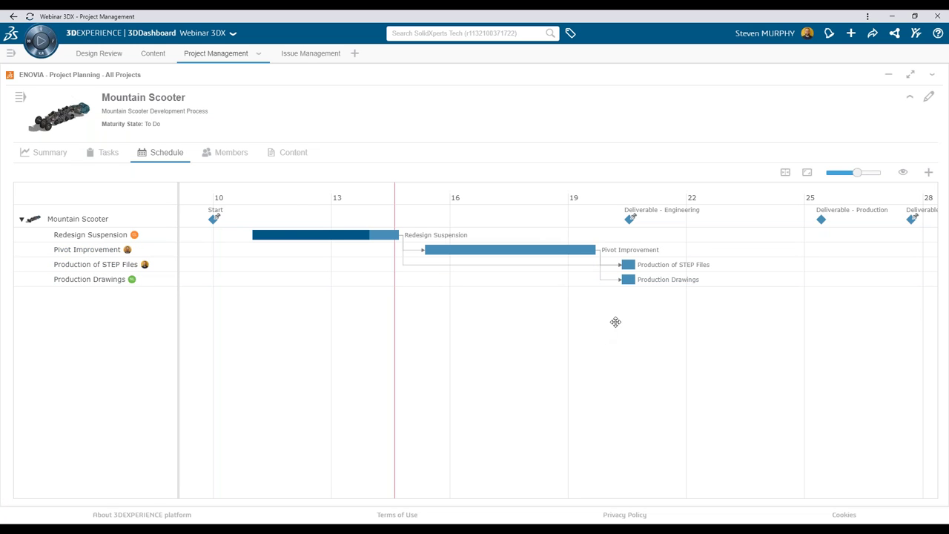
{"action": "left_click_drag", "start_coordinate": [120, 271], "coordinate": [119, 286]}
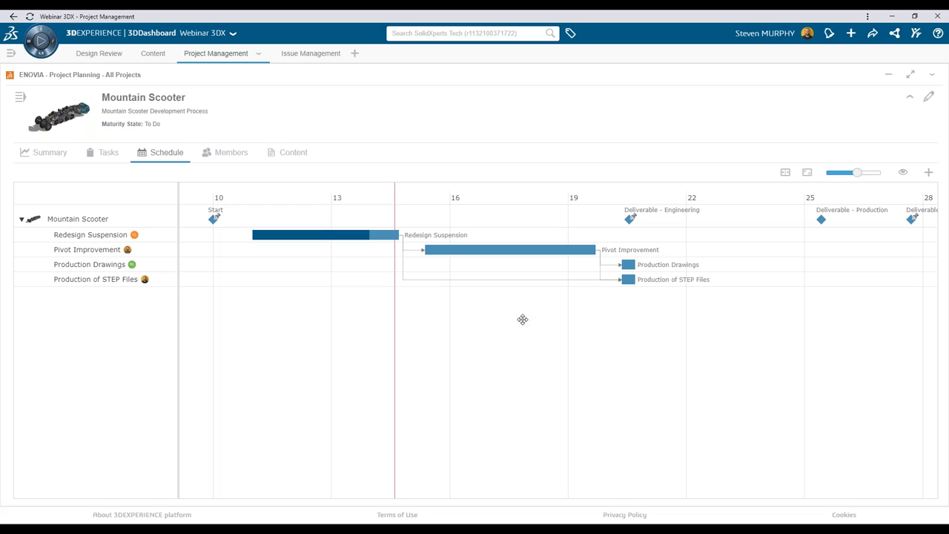
Set Pivot Improvement's +/- duration allowance to 1 day, save it, and close the details panel
{"action": "left_click", "coordinate": [560, 250]}
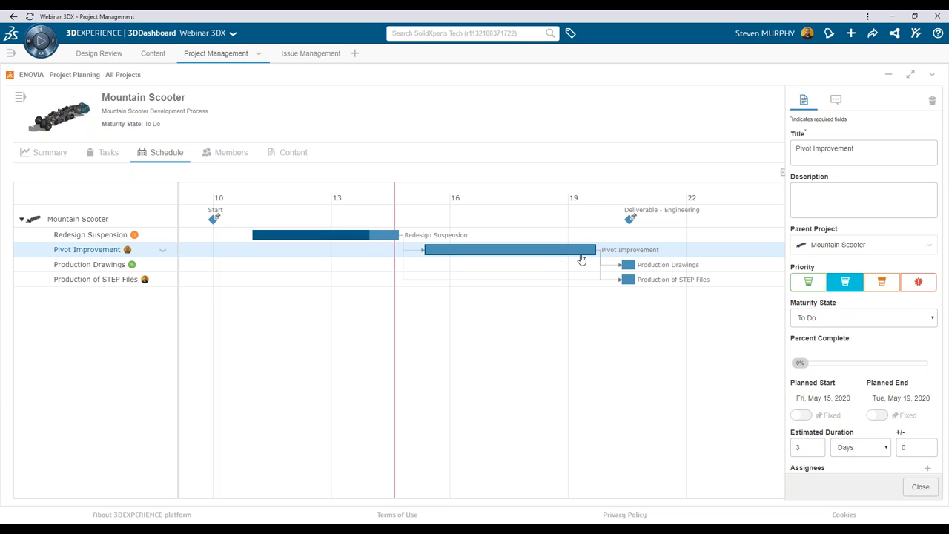
{"action": "left_click_drag", "start_coordinate": [943, 190], "coordinate": [946, 201]}
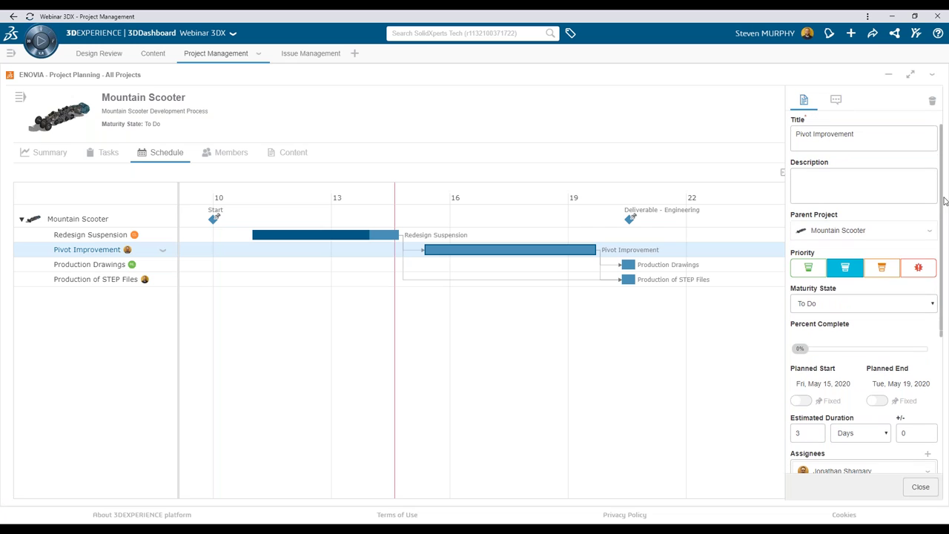
{"action": "scroll", "coordinate": [946, 276], "scroll_direction": "down", "scroll_amount": 3}
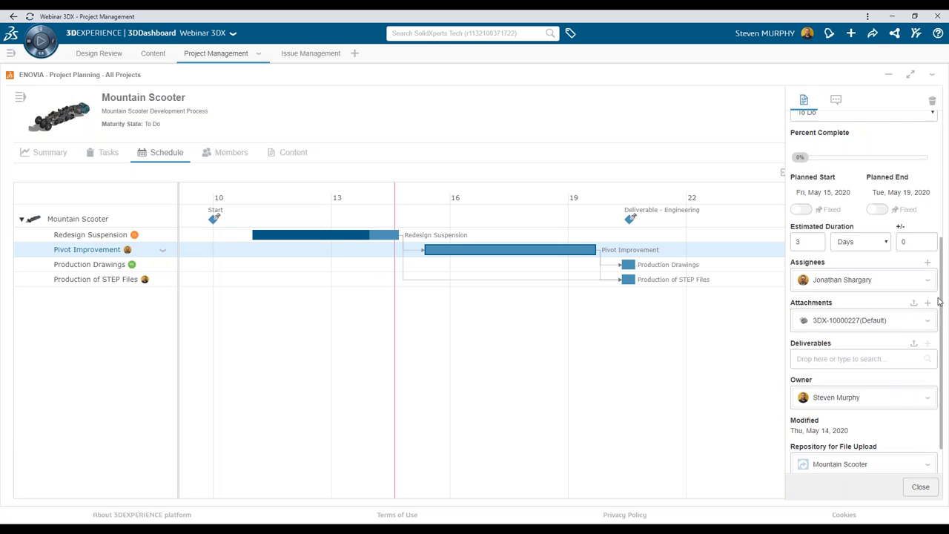
{"action": "scroll", "coordinate": [938, 237], "scroll_direction": "up", "scroll_amount": 2}
{"action": "scroll", "coordinate": [937, 225], "scroll_direction": "up", "scroll_amount": 1}
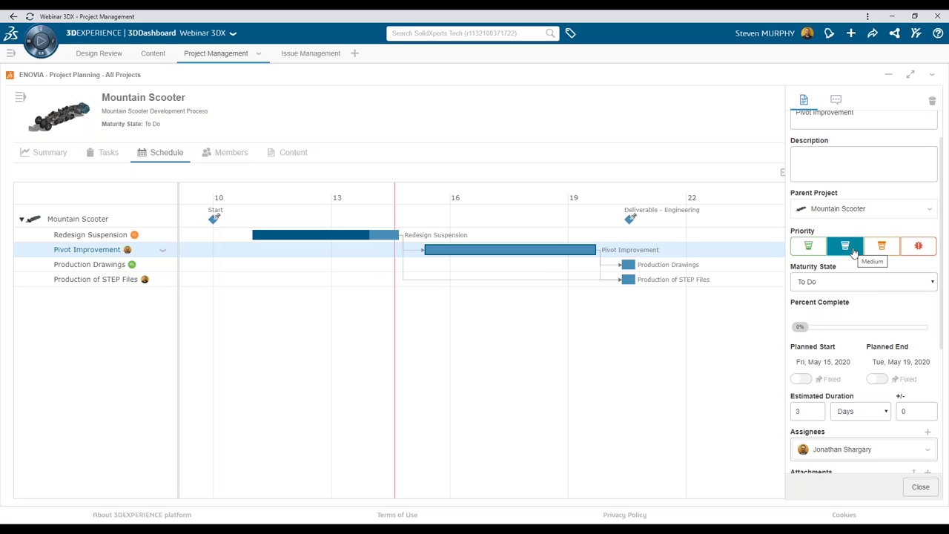
{"action": "scroll", "coordinate": [945, 282], "scroll_direction": "down", "scroll_amount": 1}
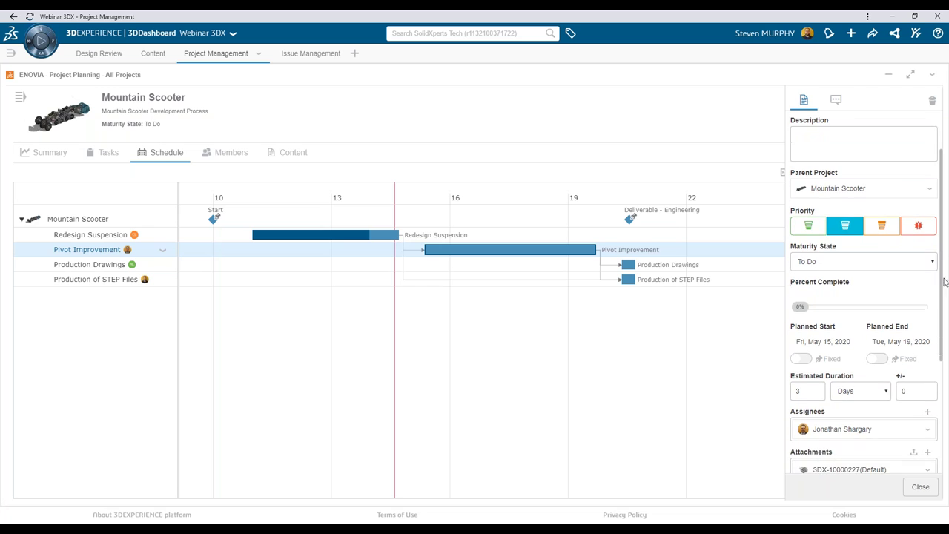
{"action": "scroll", "coordinate": [946, 293], "scroll_direction": "down", "scroll_amount": 3}
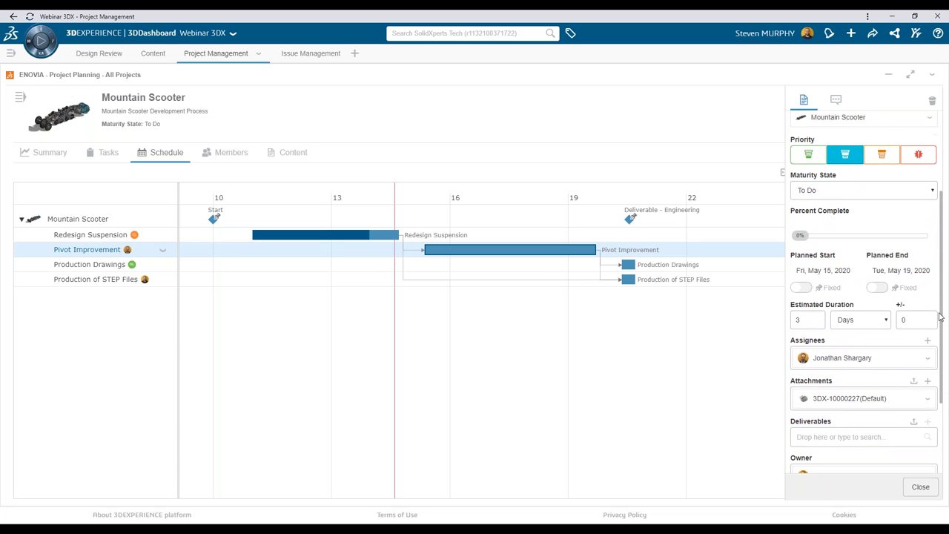
{"action": "left_click", "coordinate": [907, 319]}
{"action": "type", "text": "1"}
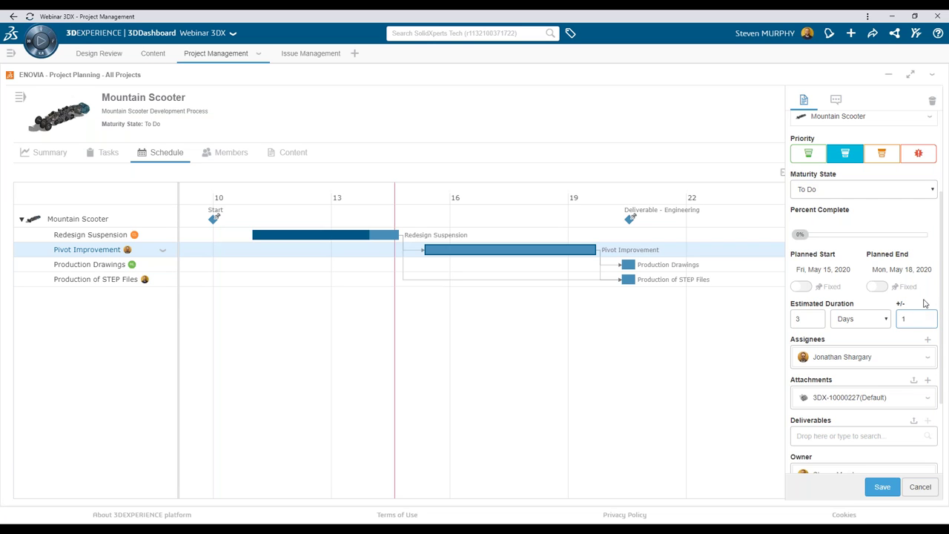
{"action": "left_click", "coordinate": [883, 489]}
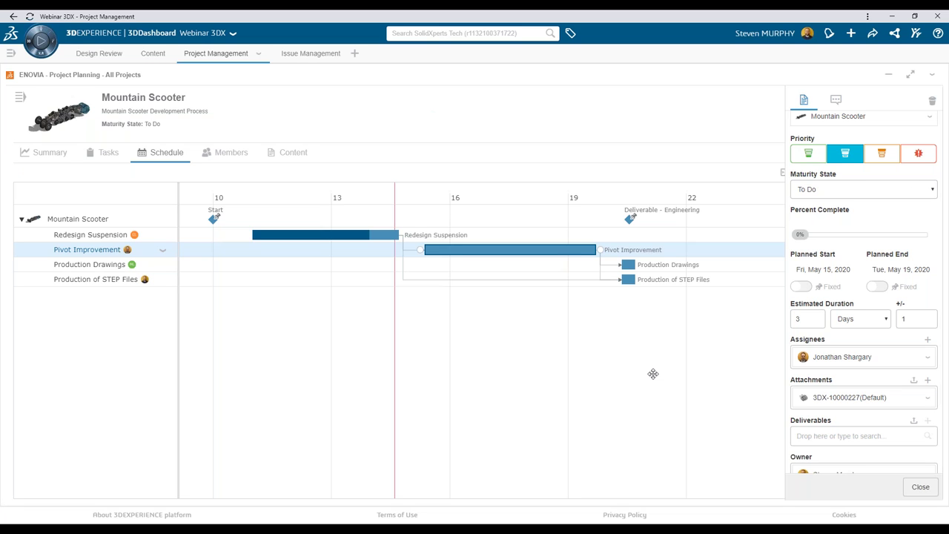
{"action": "left_click", "coordinate": [917, 486]}
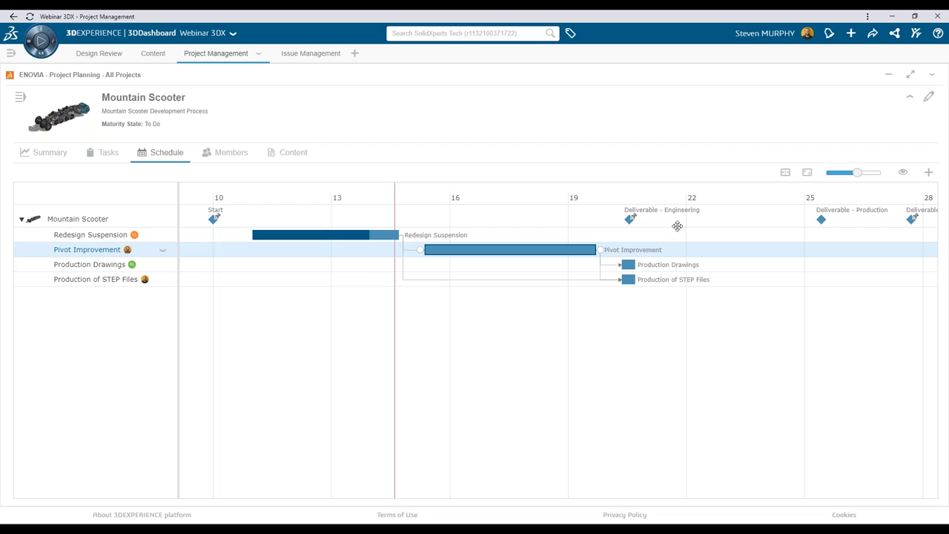
Move the Deliverable - Engineering milestone to the 19th, tie it to Pivot Improvement's end, and show Summary
{"action": "mouse_move", "coordinate": [629, 225]}
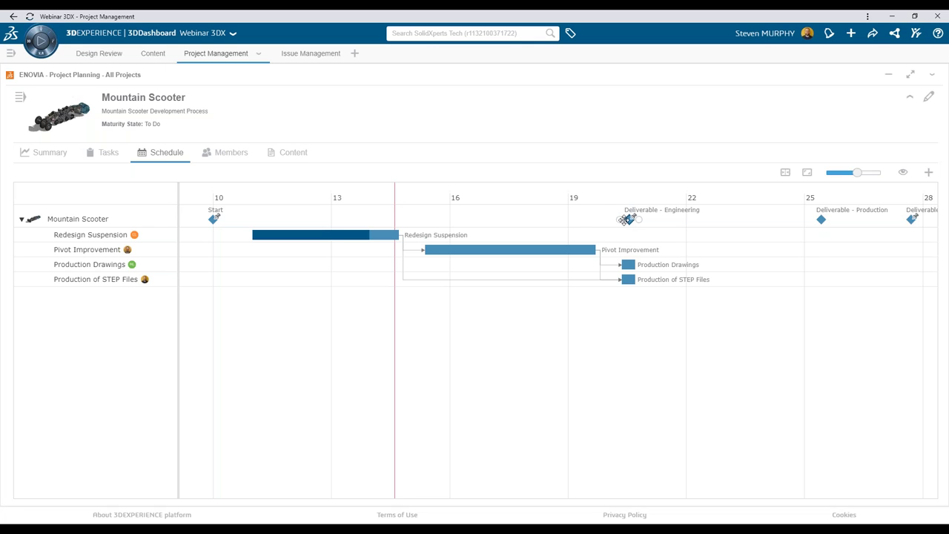
{"action": "left_click_drag", "start_coordinate": [627, 224], "coordinate": [590, 225]}
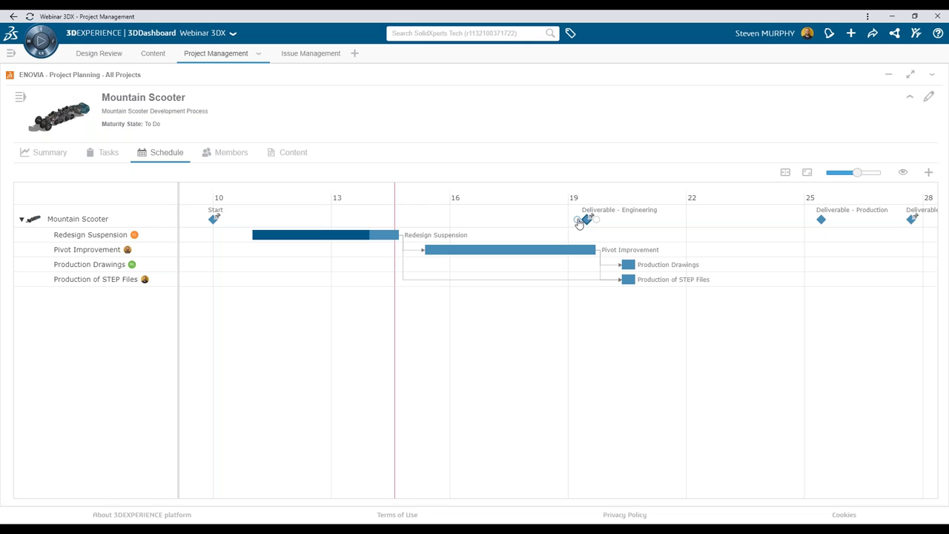
{"action": "left_click_drag", "start_coordinate": [578, 224], "coordinate": [602, 255]}
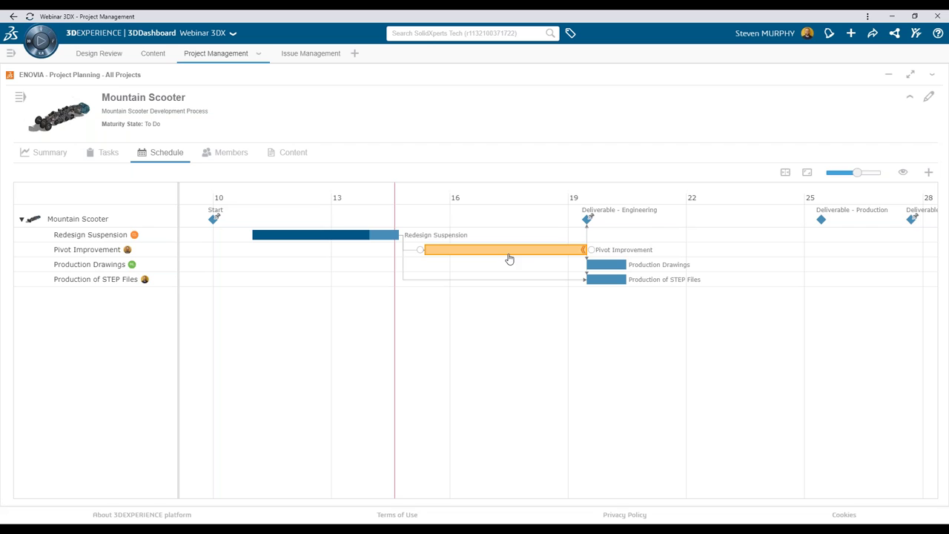
{"action": "left_click", "coordinate": [62, 157]}
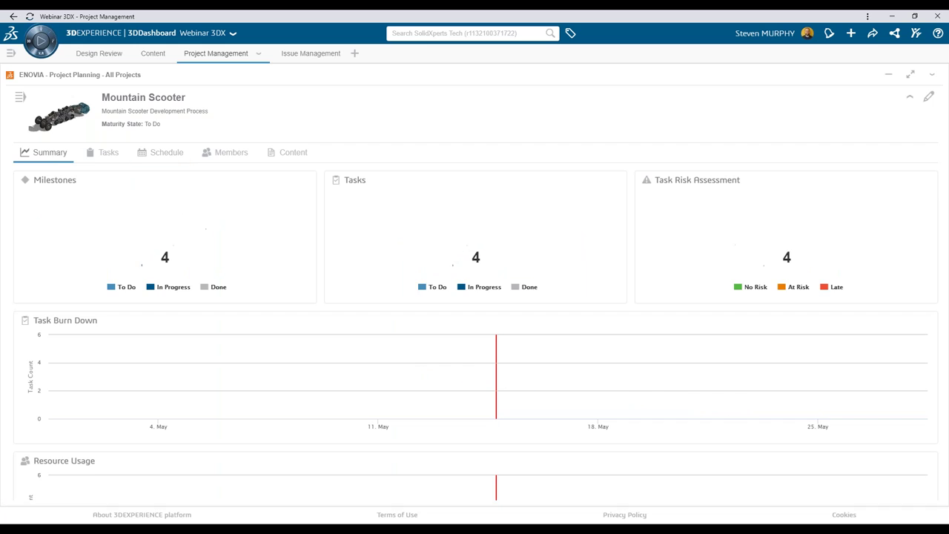
{"action": "mouse_move", "coordinate": [834, 259]}
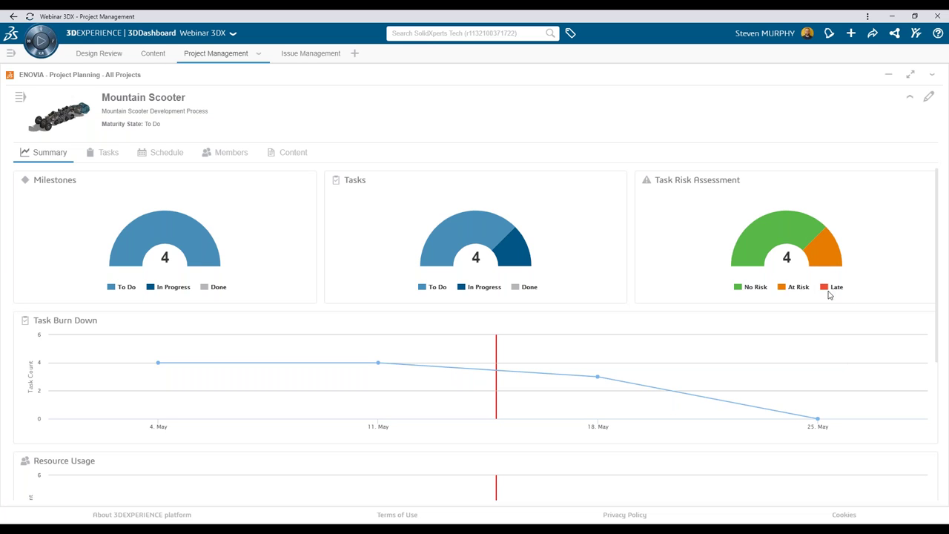
Return to the Gantt schedule and open the Redesign Suspension task's details
{"action": "left_click", "coordinate": [173, 162]}
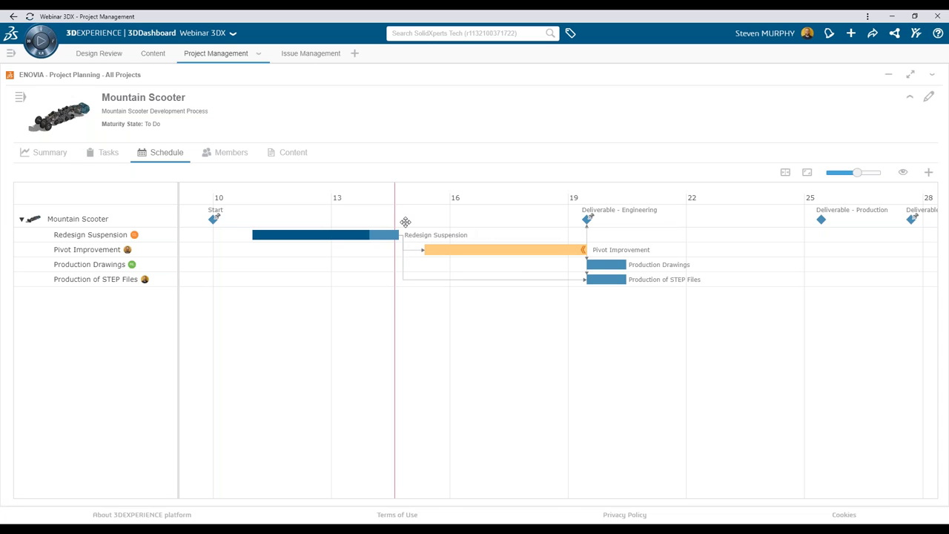
{"action": "left_click", "coordinate": [371, 237]}
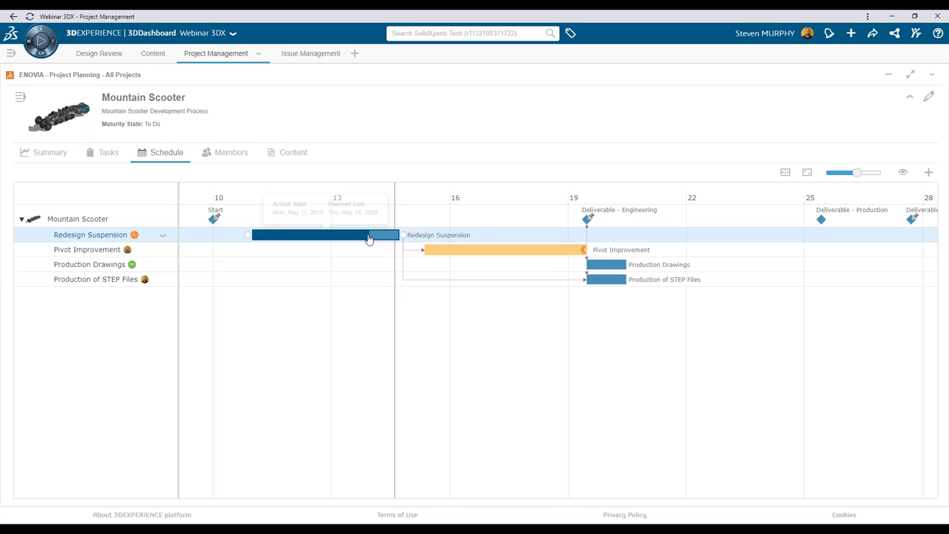
{"action": "double_click", "coordinate": [366, 241]}
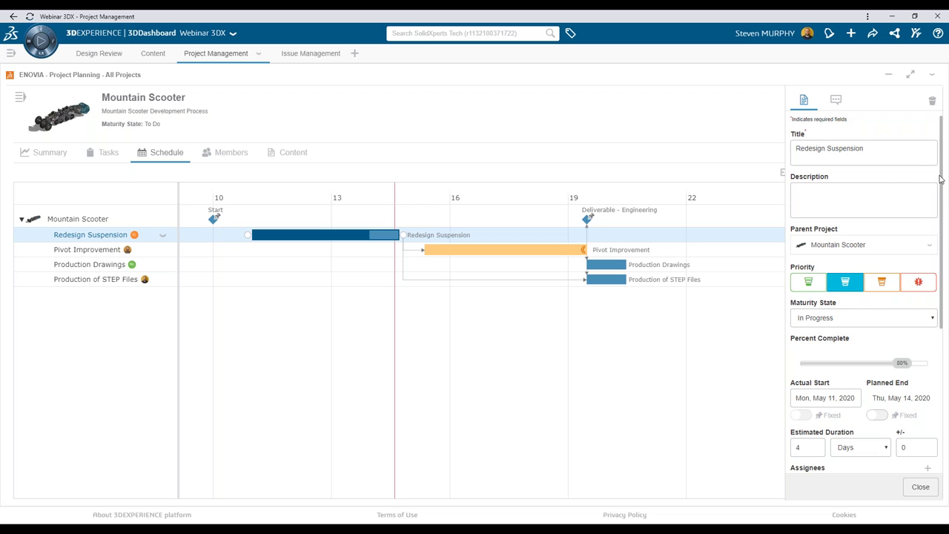
Set Redesign Suspension's maturity state to Done and save it
{"action": "scroll", "coordinate": [944, 178], "scroll_direction": "down", "scroll_amount": 1}
{"action": "scroll", "coordinate": [945, 242], "scroll_direction": "down", "scroll_amount": 2}
{"action": "scroll", "coordinate": [944, 226], "scroll_direction": "up", "scroll_amount": 1}
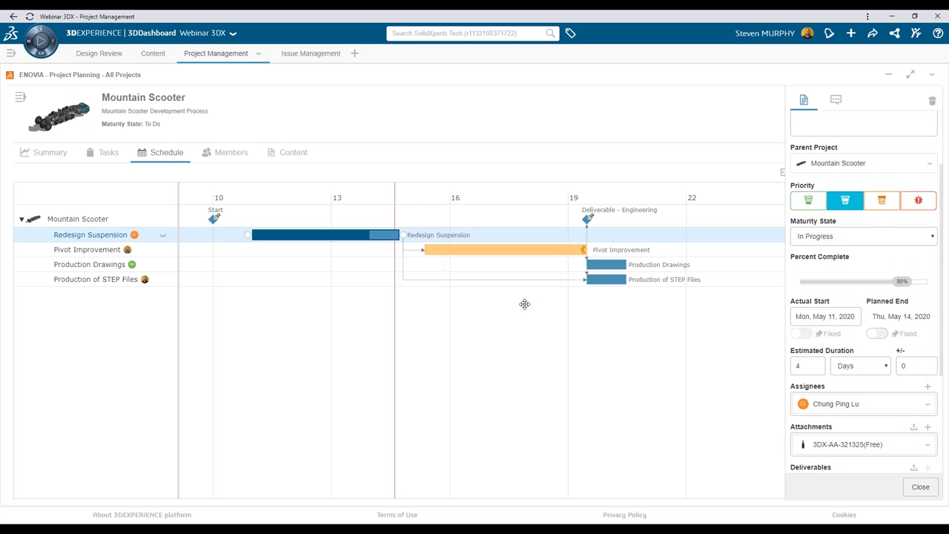
{"action": "left_click", "coordinate": [816, 241]}
{"action": "left_click", "coordinate": [853, 265]}
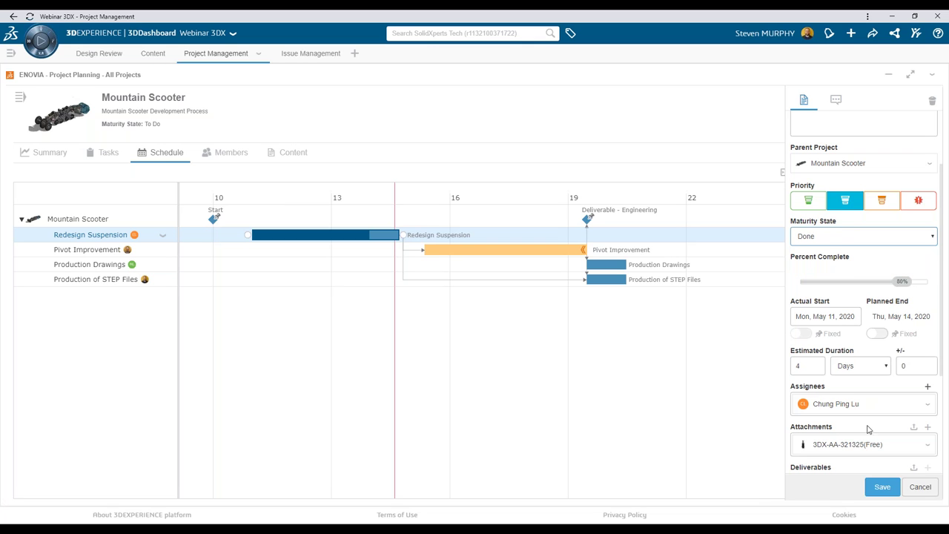
{"action": "left_click", "coordinate": [882, 490]}
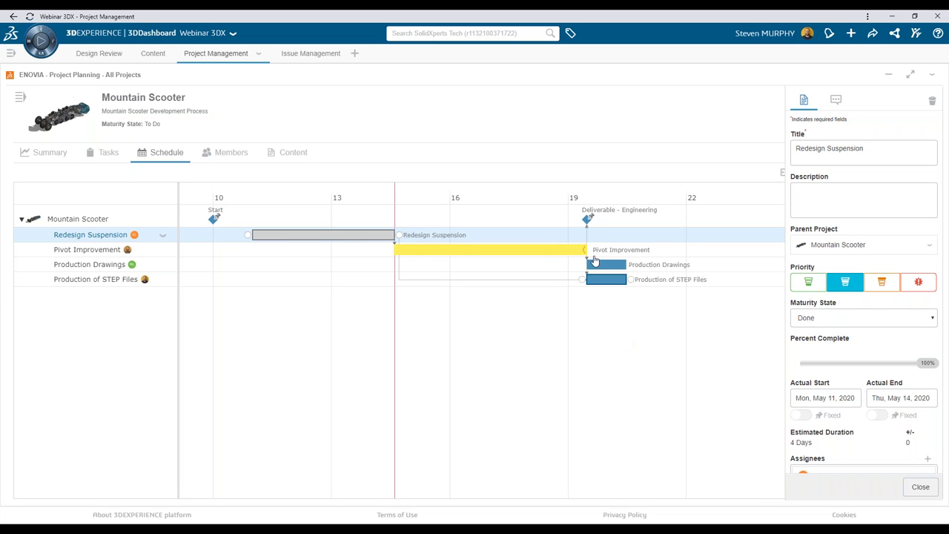
Move the Deliverable - Engineering milestone to about day 21 and close the task details
{"action": "left_click_drag", "start_coordinate": [587, 221], "coordinate": [651, 220]}
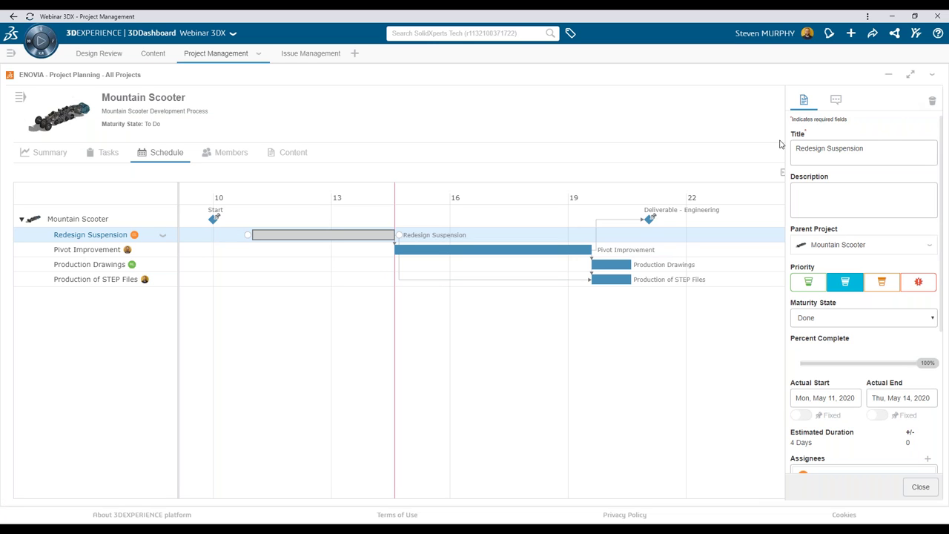
{"action": "left_click", "coordinate": [920, 486]}
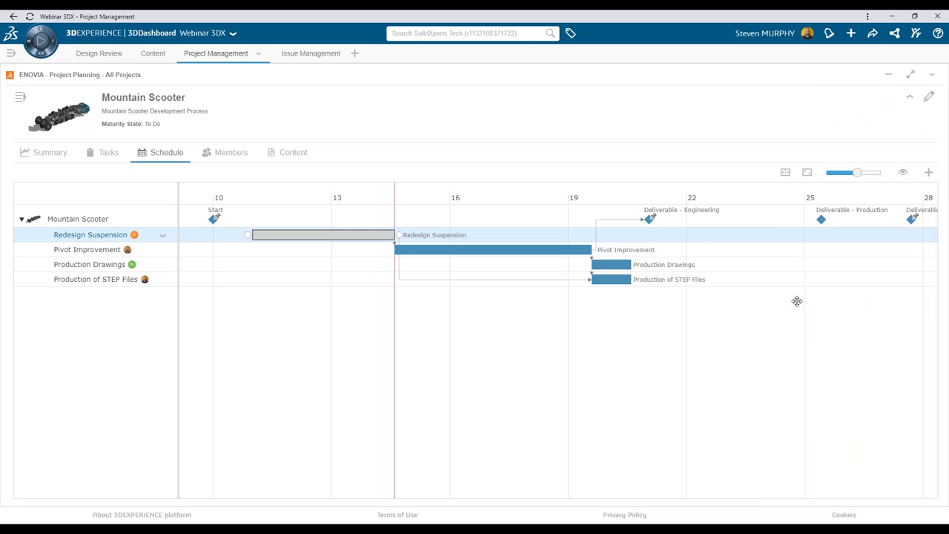
Create a new one-day task named FEA as the last row of the schedule
{"action": "left_click", "coordinate": [930, 175]}
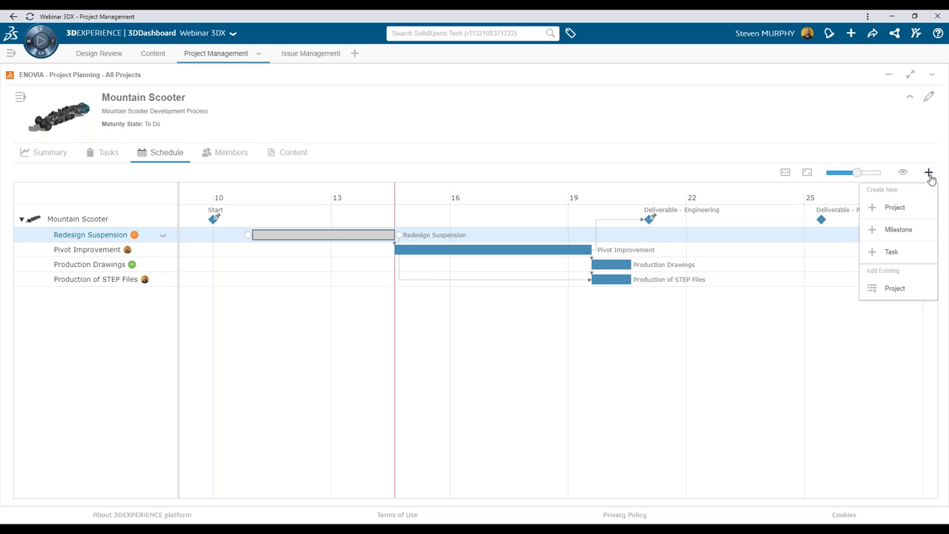
{"action": "left_click", "coordinate": [894, 253]}
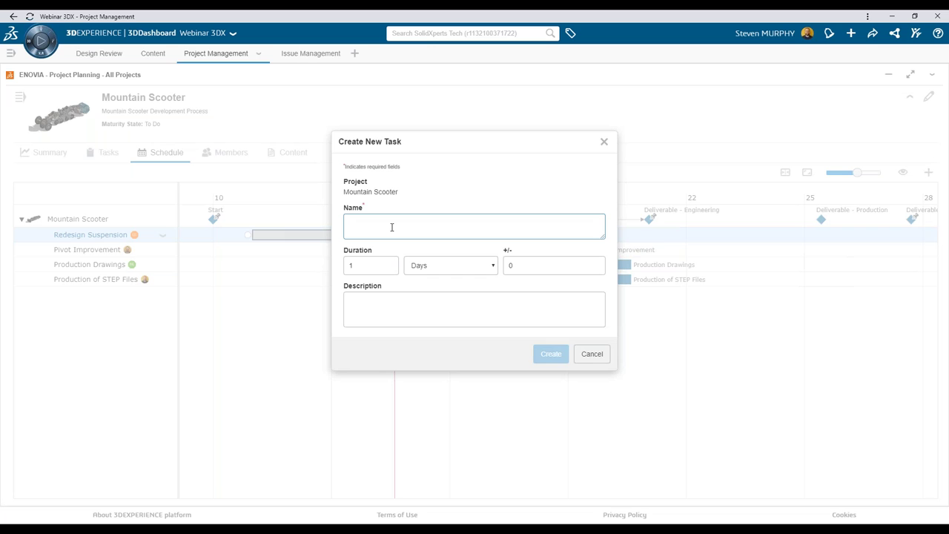
{"action": "type", "text": "FEA"}
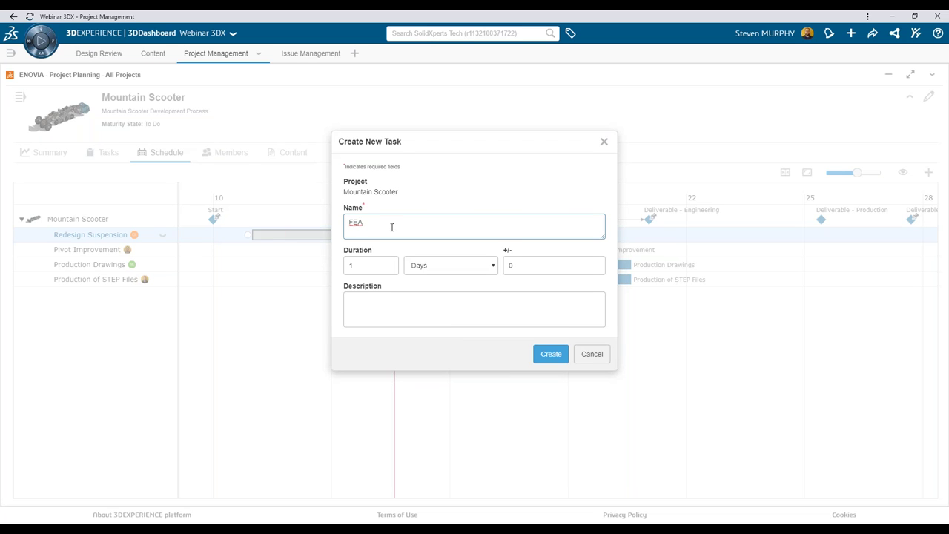
{"action": "left_click", "coordinate": [530, 265]}
{"action": "left_click", "coordinate": [553, 357]}
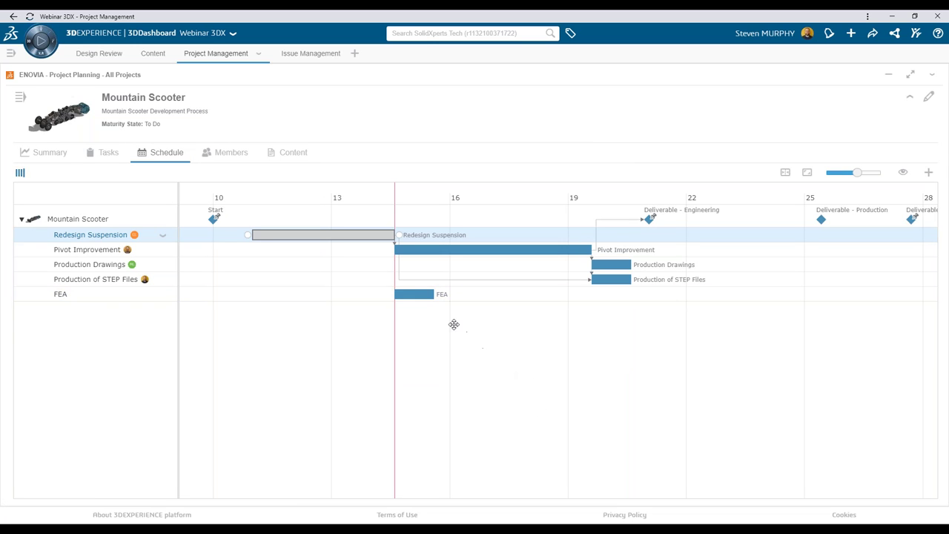
{"action": "left_click", "coordinate": [391, 297]}
Make FEA depend on Production of STEP Files (May 20–21, 2020) and open its details
{"action": "left_click_drag", "start_coordinate": [440, 294], "coordinate": [635, 283]}
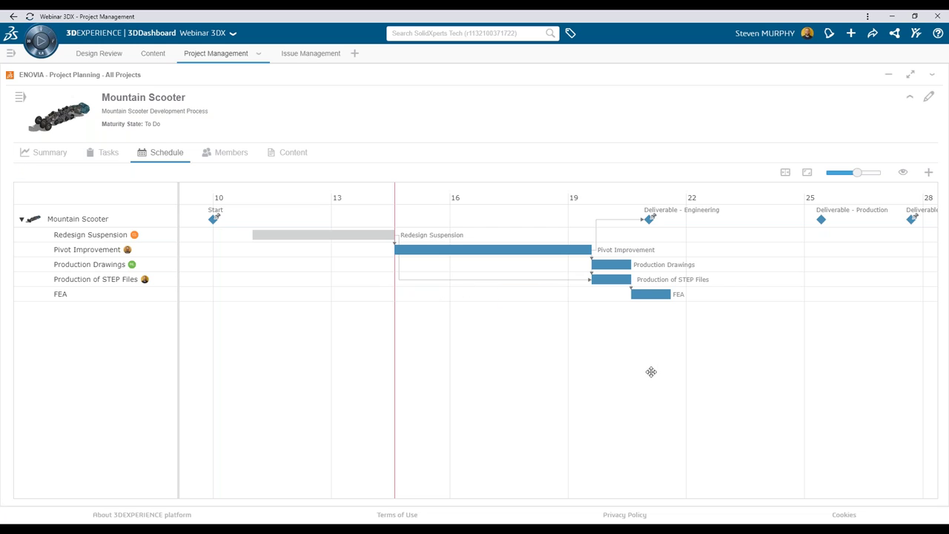
{"action": "left_click", "coordinate": [657, 299]}
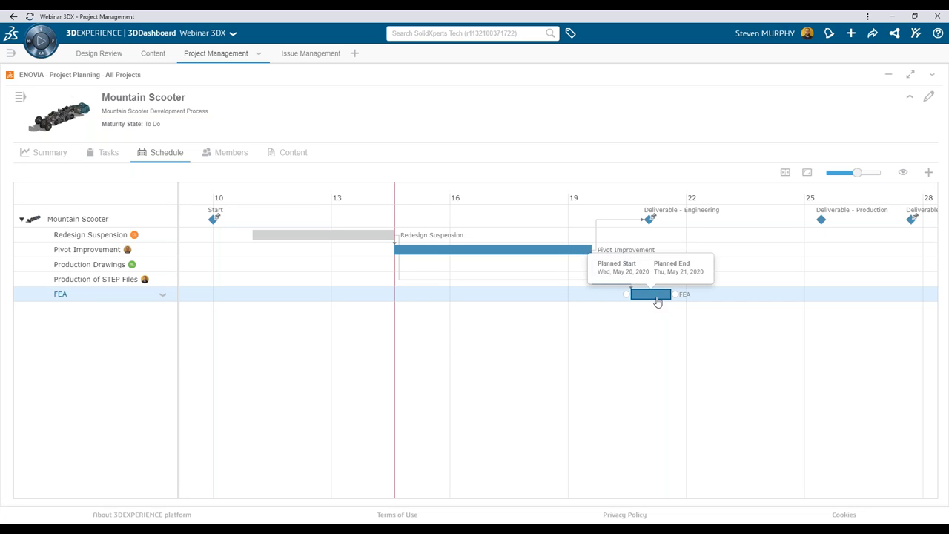
{"action": "double_click", "coordinate": [657, 300]}
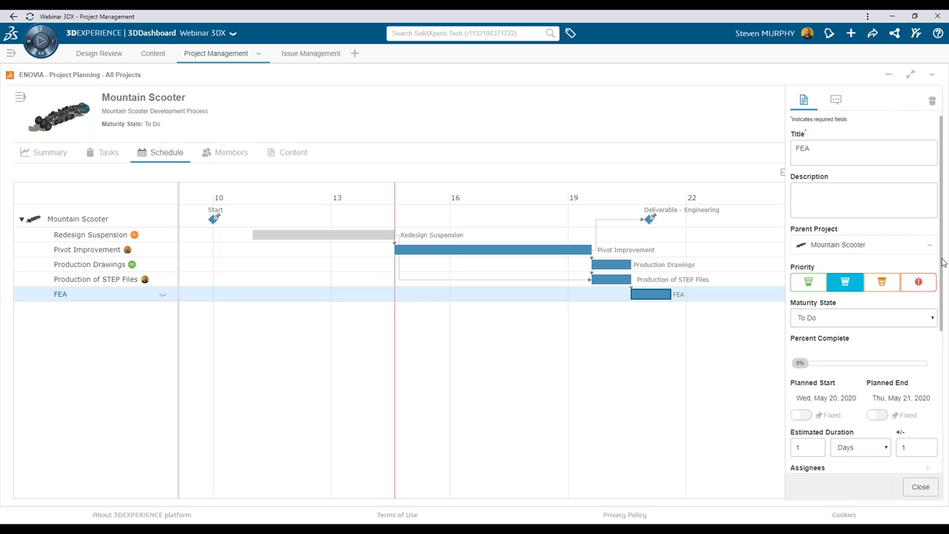
Search for the team member, assign them to FEA, save, and close the task details
{"action": "scroll", "coordinate": [944, 264], "scroll_direction": "down", "scroll_amount": 1}
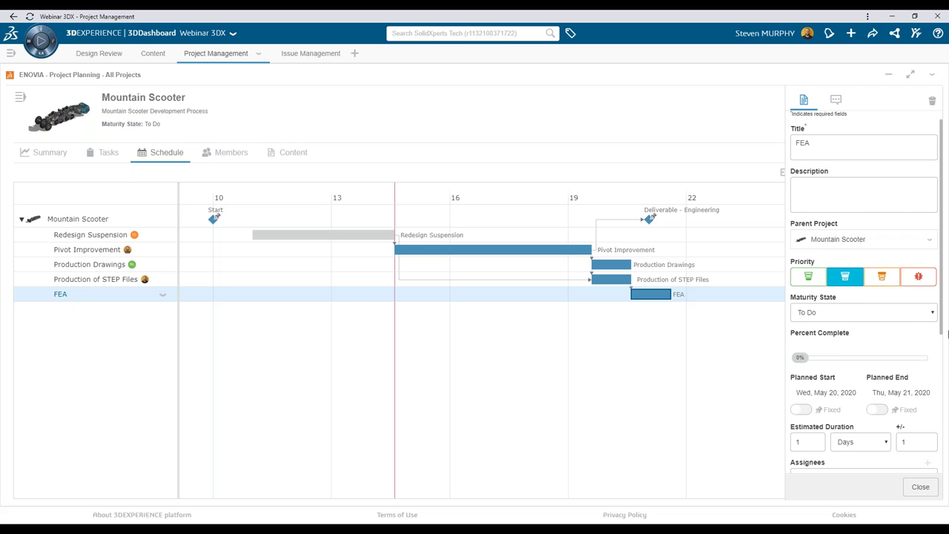
{"action": "scroll", "coordinate": [945, 338], "scroll_direction": "down", "scroll_amount": 3}
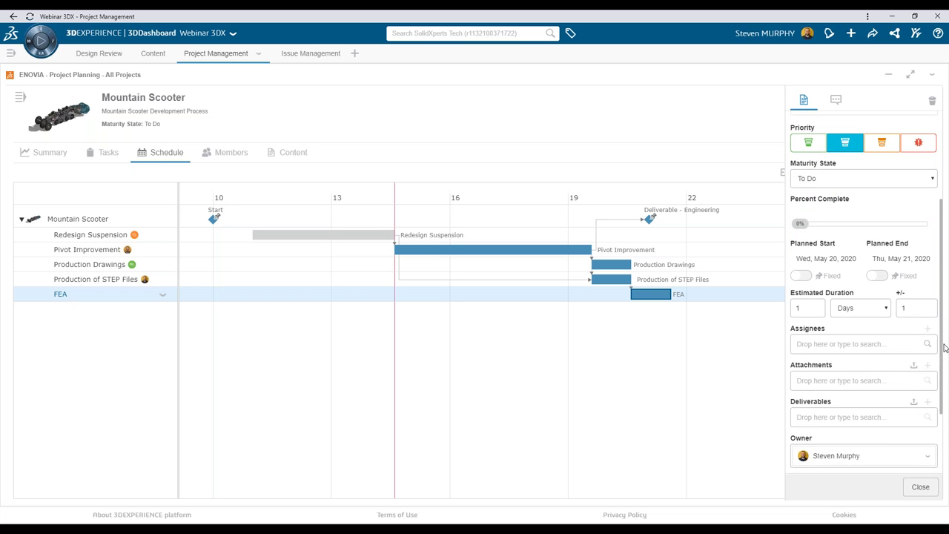
{"action": "left_click", "coordinate": [824, 349]}
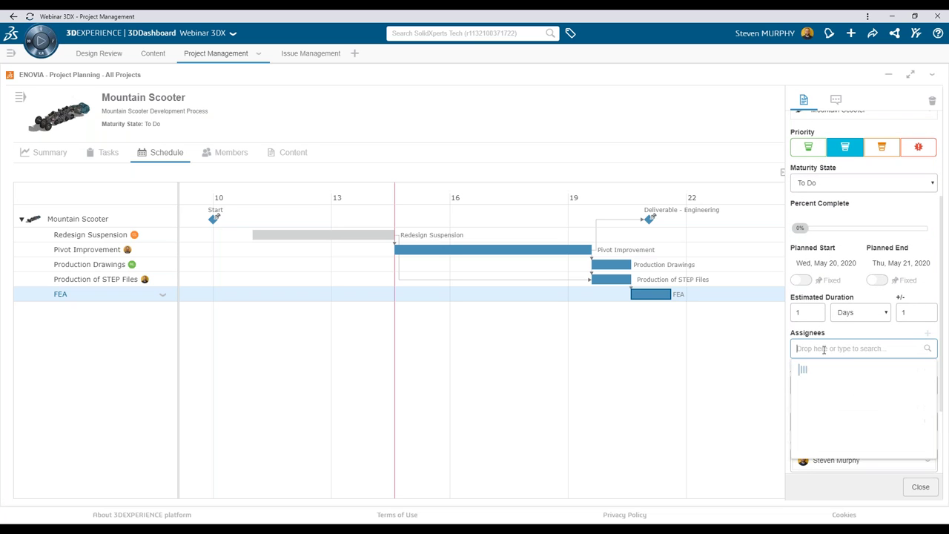
{"action": "type", "text": "niki"}
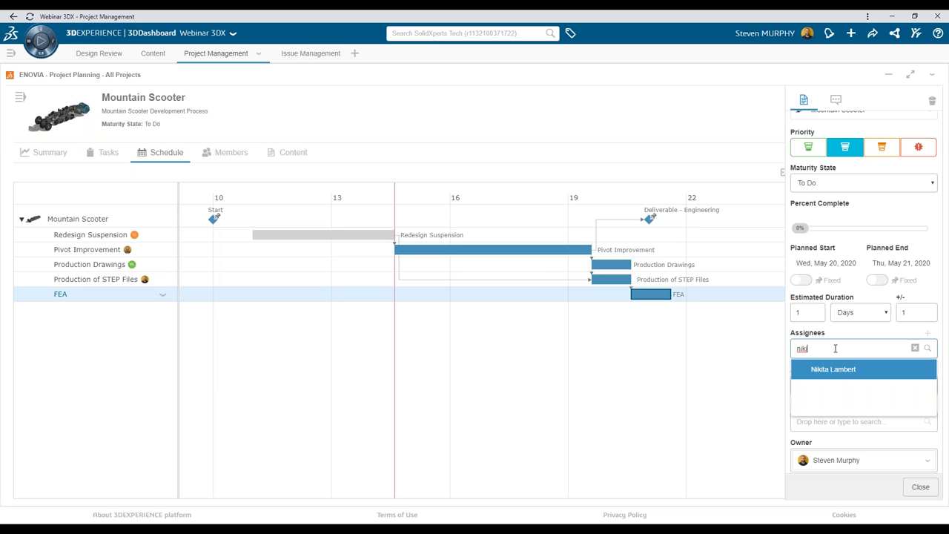
{"action": "left_click", "coordinate": [835, 373]}
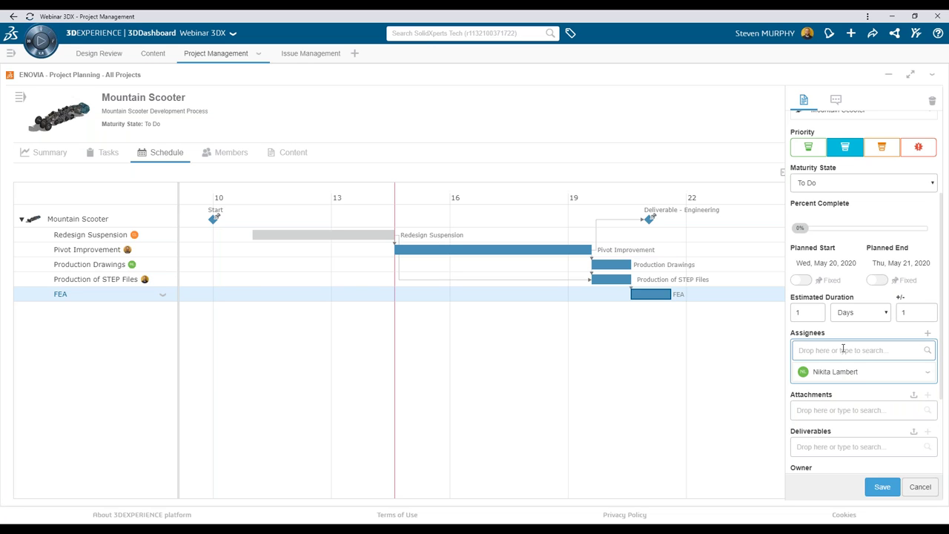
{"action": "left_click", "coordinate": [882, 488]}
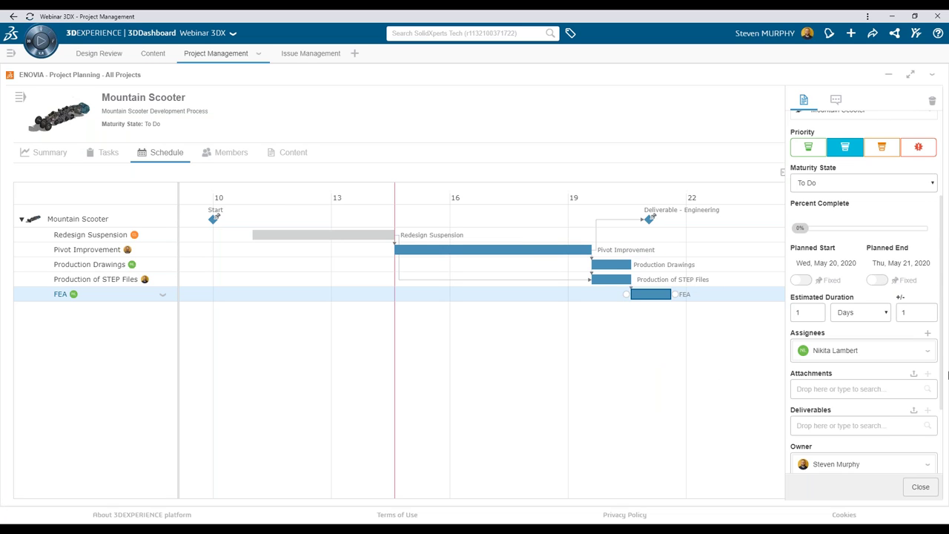
{"action": "left_click", "coordinate": [930, 493]}
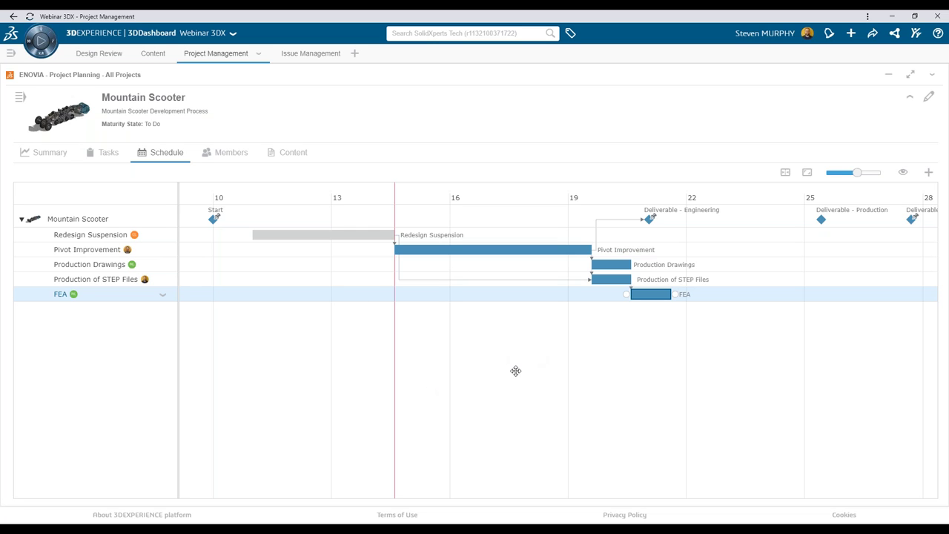
Add subproject ECO-1245 under Mountain Scooter, using the ECO template and description 'Pivot ECO change'
{"action": "left_click", "coordinate": [927, 172]}
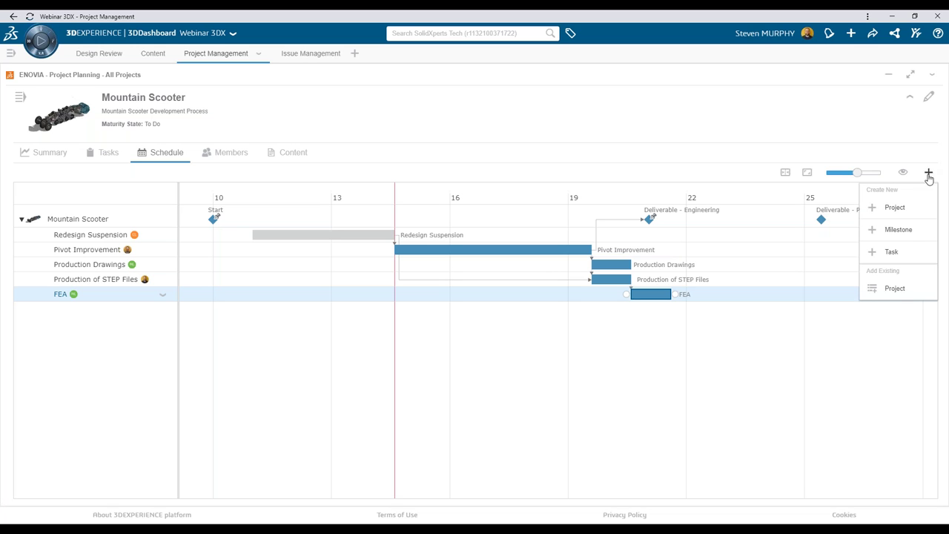
{"action": "left_click", "coordinate": [906, 213]}
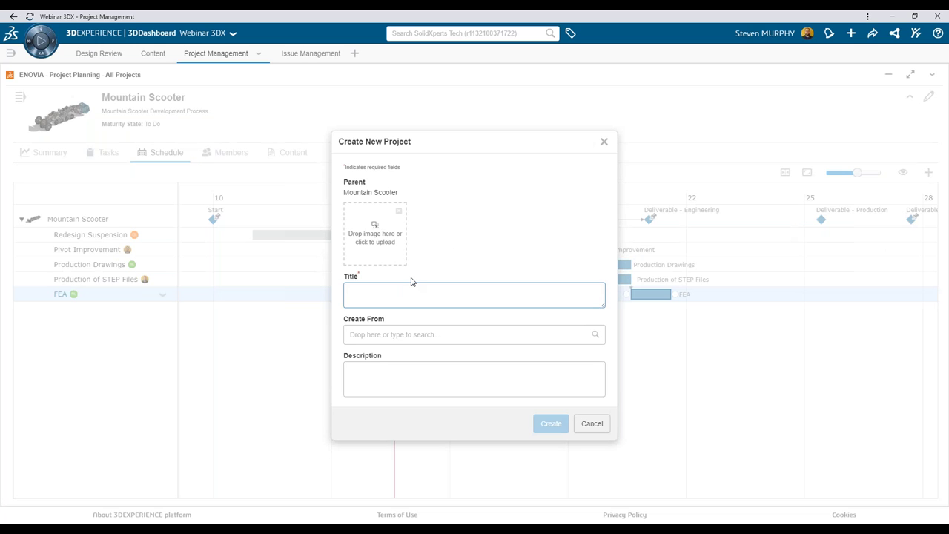
{"action": "type", "text": "WCO-1245"}
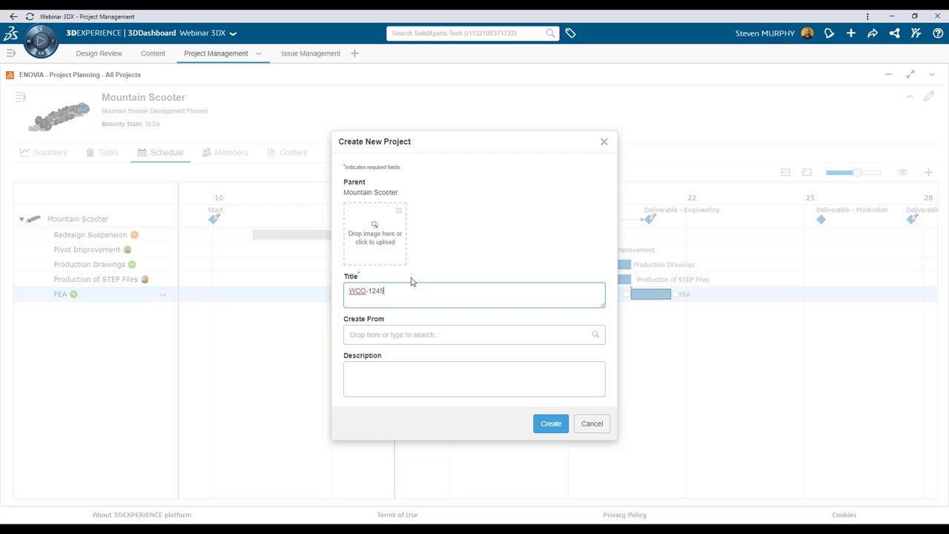
{"action": "type", "text": "E"}
{"action": "left_click", "coordinate": [388, 335]}
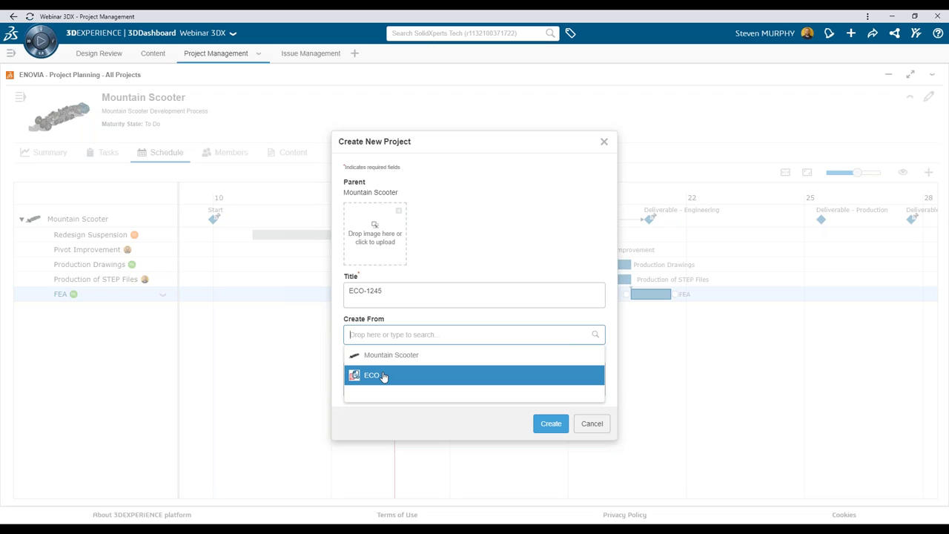
{"action": "left_click", "coordinate": [384, 376]}
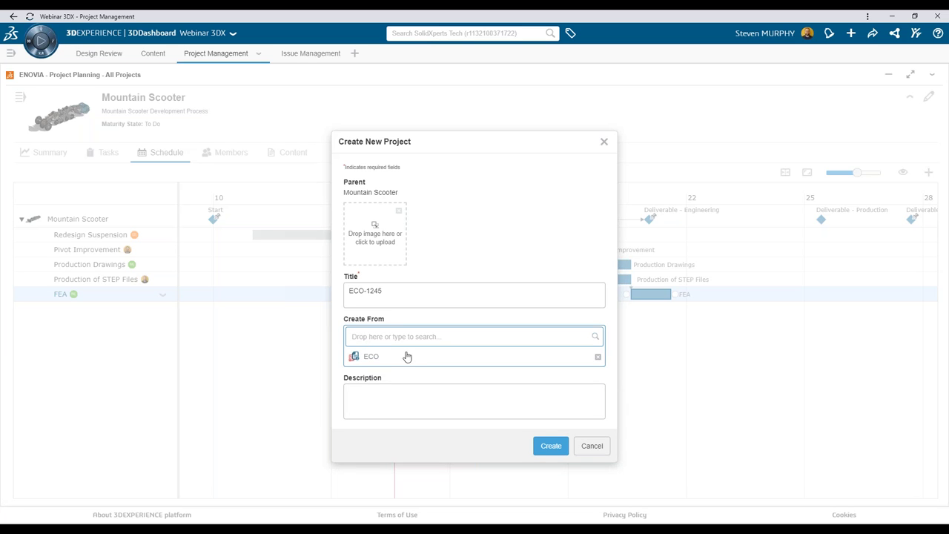
{"action": "left_click", "coordinate": [388, 400]}
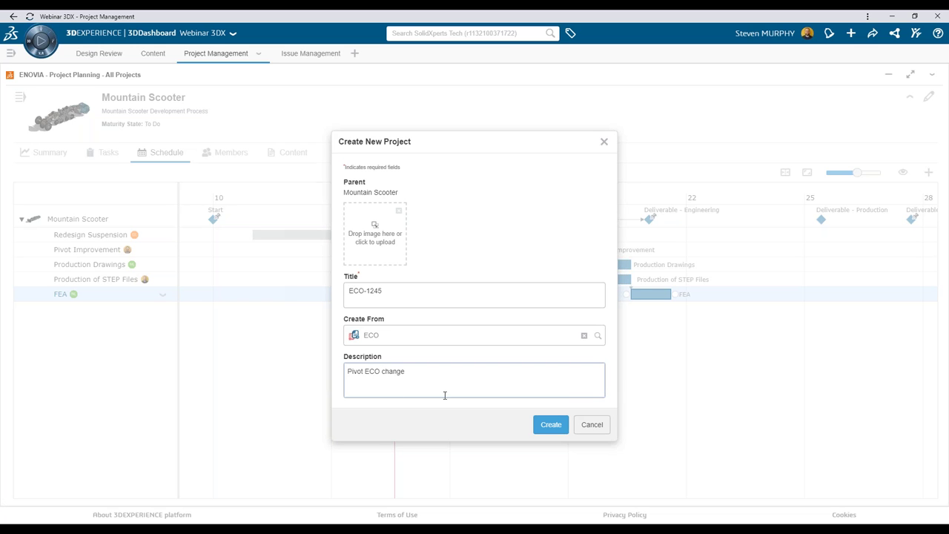
{"action": "left_click", "coordinate": [548, 432]}
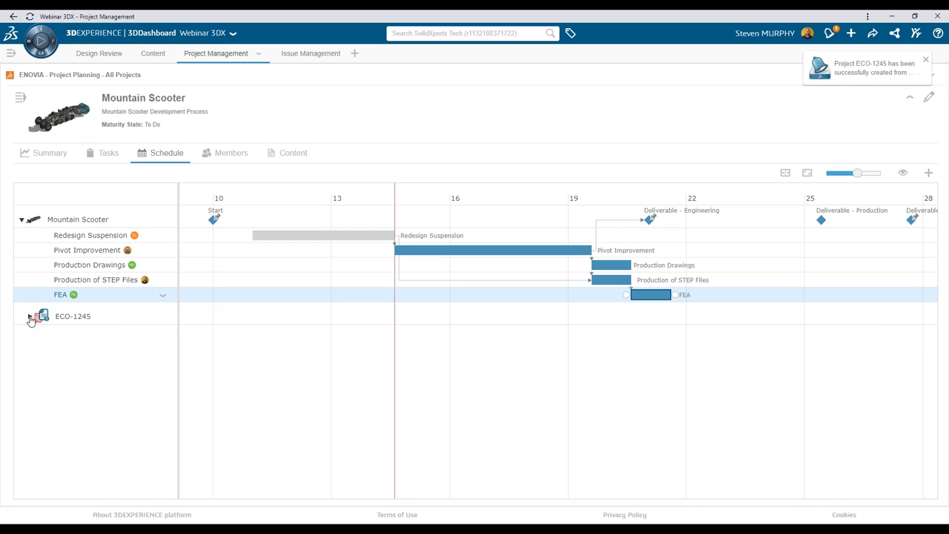
{"action": "left_click", "coordinate": [29, 317]}
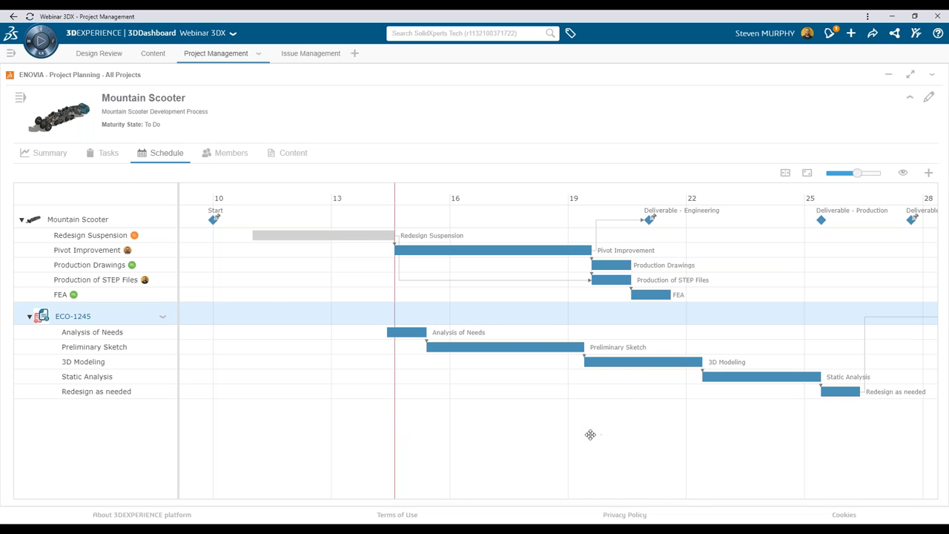
Link Redesign Suspension to Analysis of Needs, and Redesign as needed to Deliverable - Production
{"action": "left_click_drag", "start_coordinate": [589, 435], "coordinate": [450, 433]}
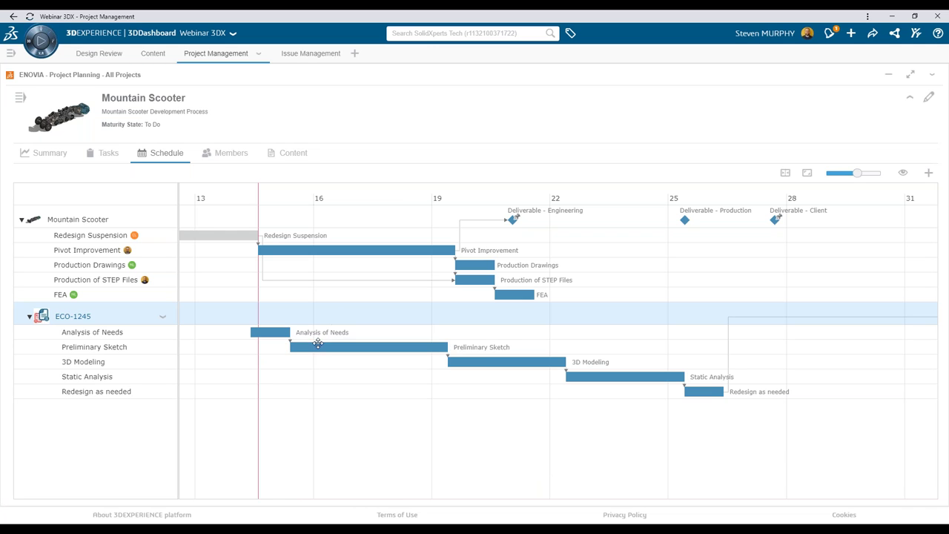
{"action": "left_click", "coordinate": [247, 333]}
{"action": "left_click_drag", "start_coordinate": [246, 331], "coordinate": [259, 239]}
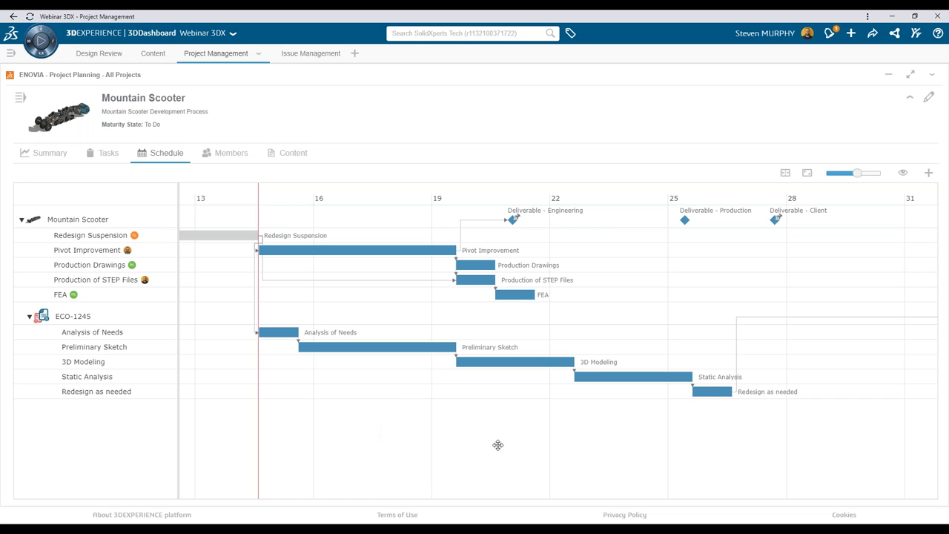
{"action": "left_click_drag", "start_coordinate": [740, 450], "coordinate": [645, 441]}
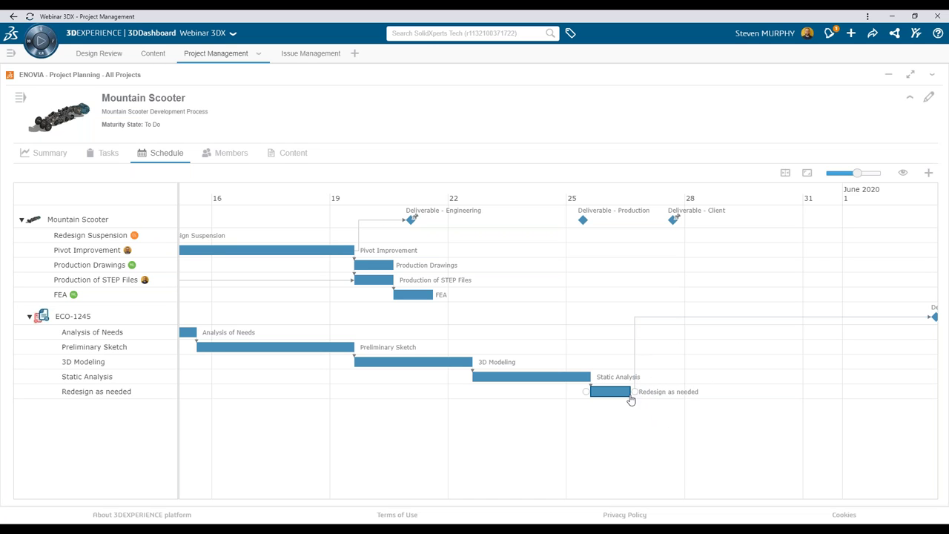
{"action": "left_click_drag", "start_coordinate": [636, 394], "coordinate": [583, 220]}
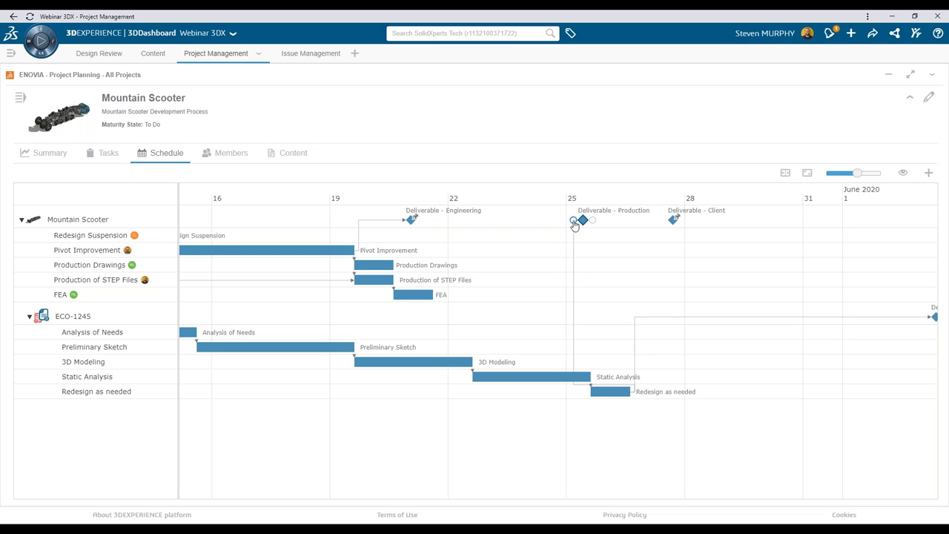
{"action": "left_click_drag", "start_coordinate": [420, 457], "coordinate": [475, 458]}
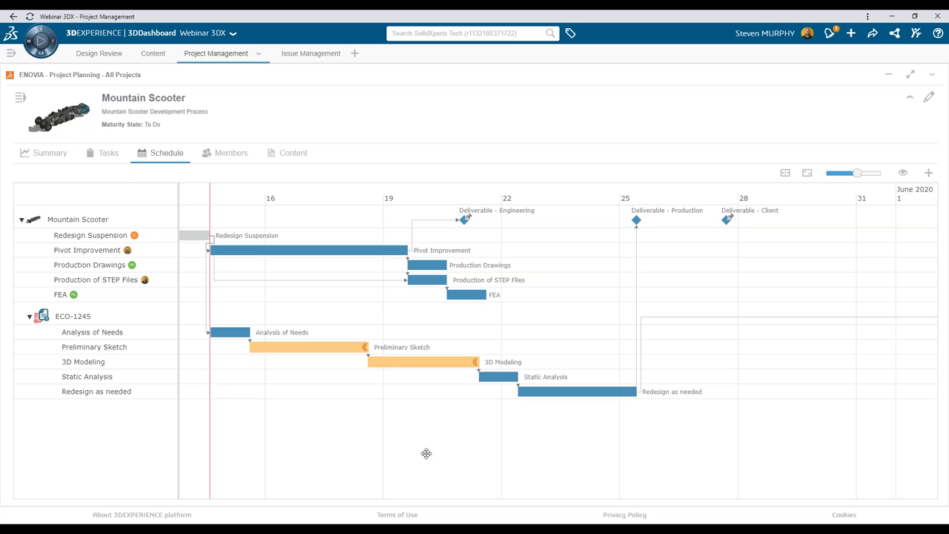
{"action": "left_click_drag", "start_coordinate": [549, 453], "coordinate": [589, 459]}
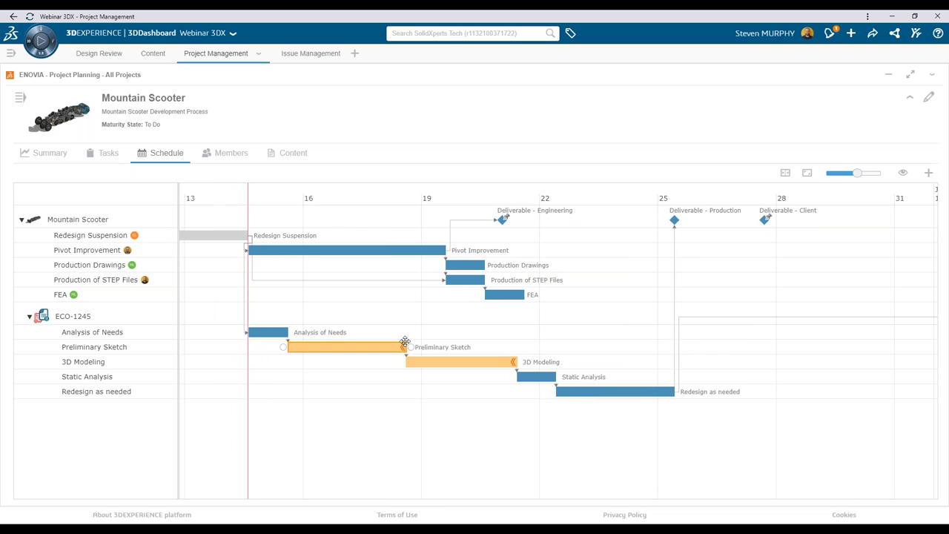
{"action": "left_click", "coordinate": [422, 364]}
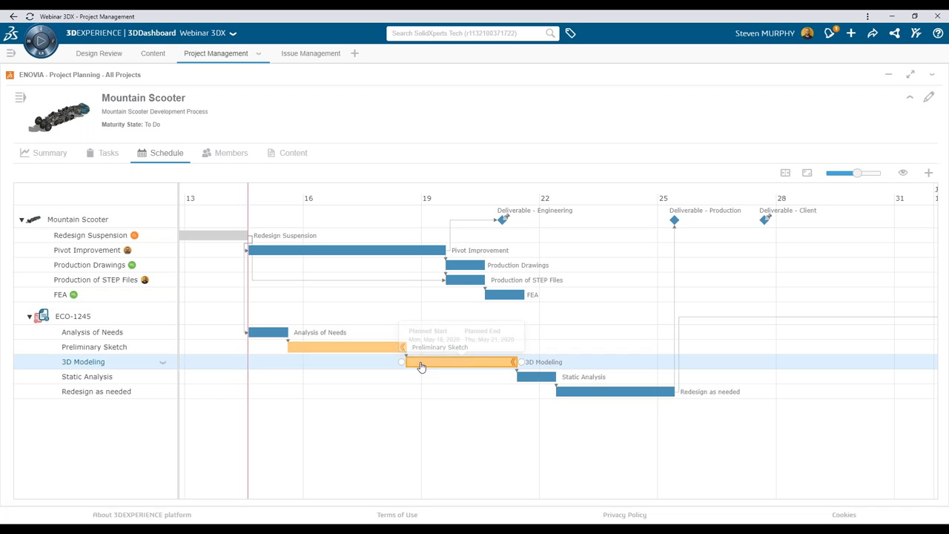
Set the 3D Modeling task to High priority, In Progress state and 10% complete
{"action": "double_click", "coordinate": [469, 366]}
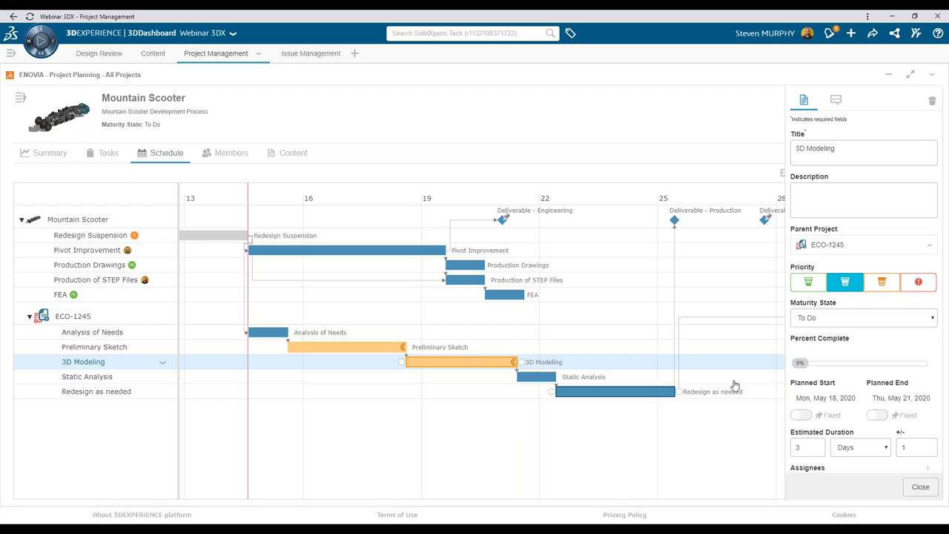
{"action": "left_click", "coordinate": [882, 282]}
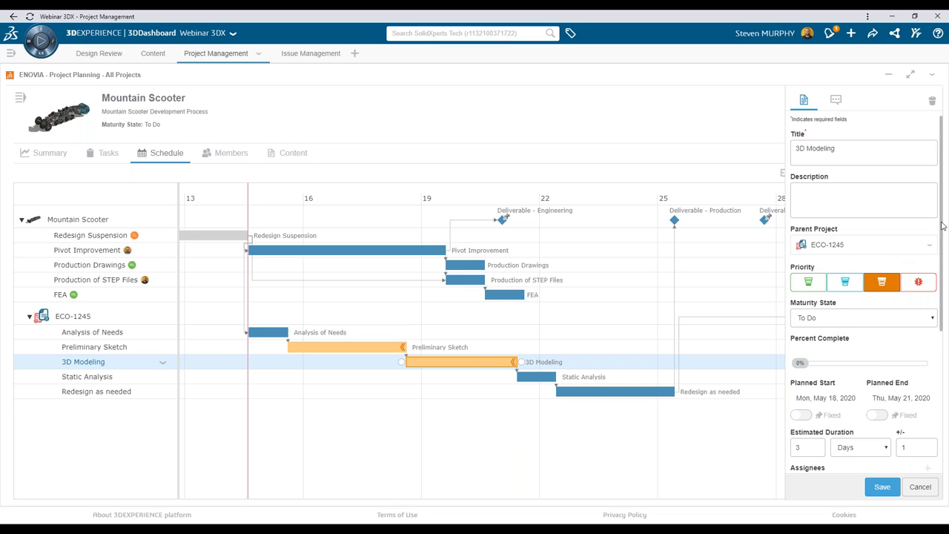
{"action": "scroll", "coordinate": [945, 230], "scroll_direction": "down", "scroll_amount": 1}
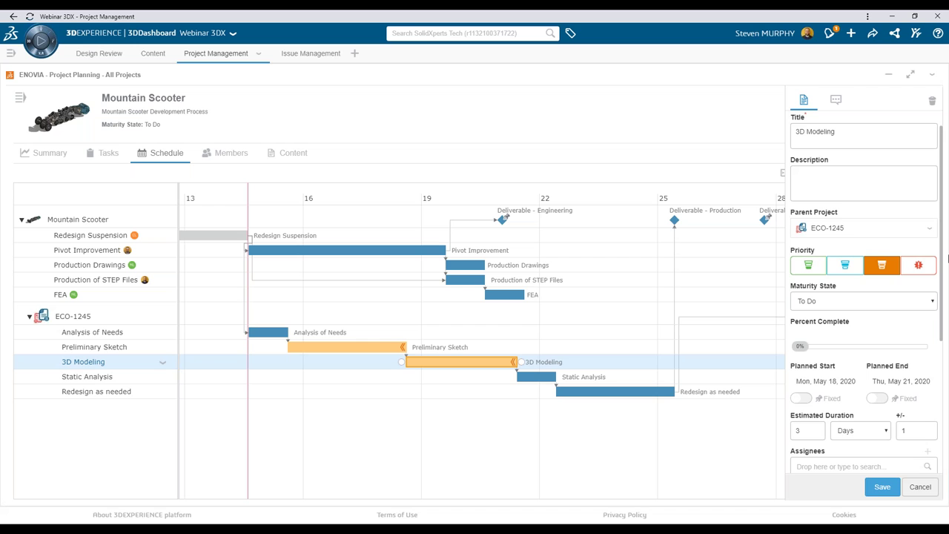
{"action": "scroll", "coordinate": [947, 260], "scroll_direction": "down", "scroll_amount": 3}
{"action": "scroll", "coordinate": [946, 245], "scroll_direction": "up", "scroll_amount": 2}
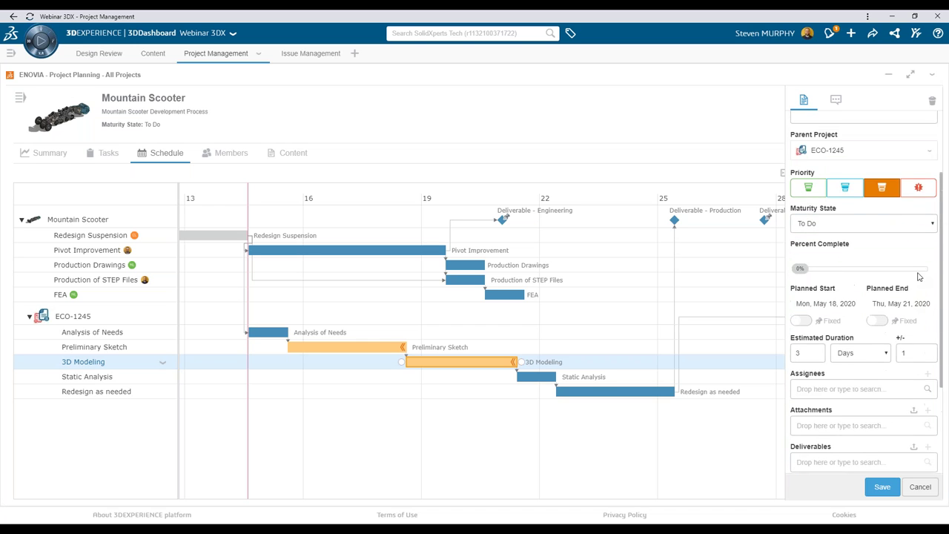
{"action": "scroll", "coordinate": [846, 269], "scroll_direction": "down", "scroll_amount": 2}
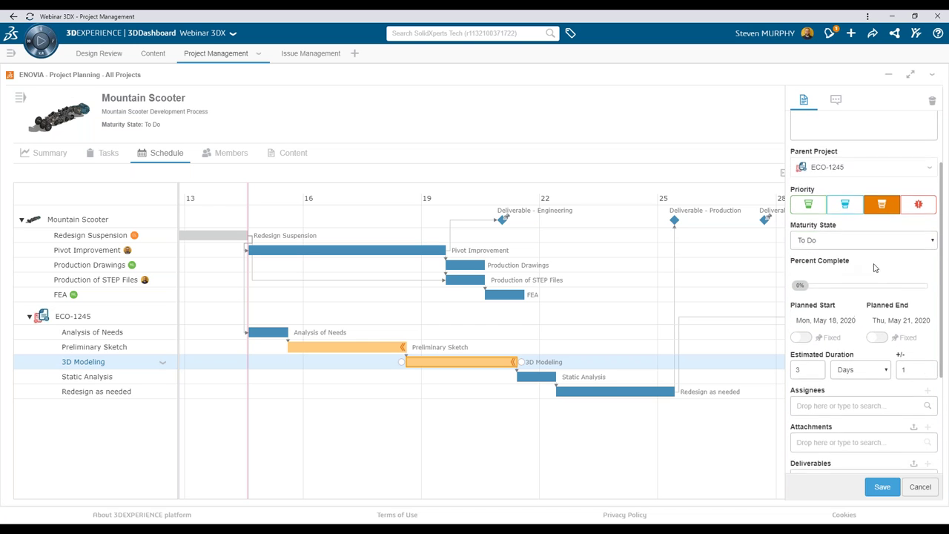
{"action": "left_click", "coordinate": [866, 254]}
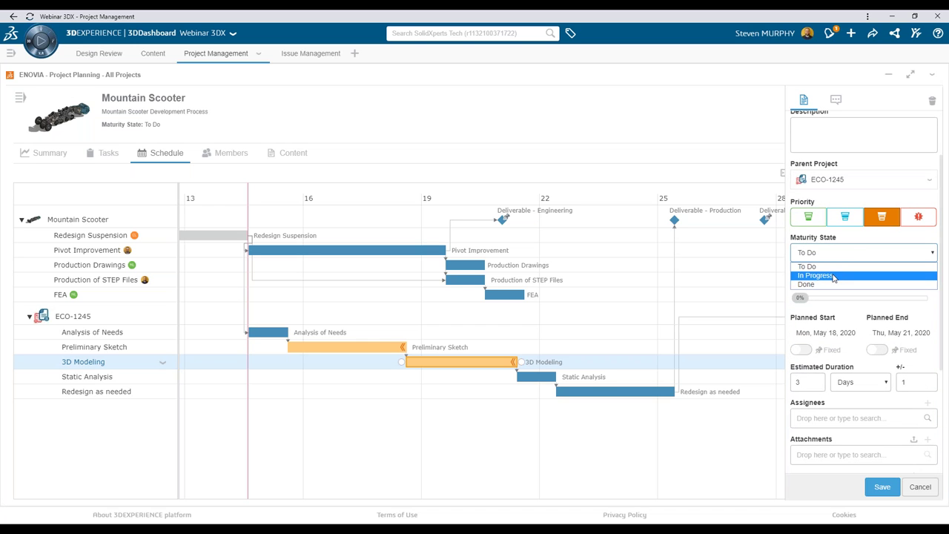
{"action": "left_click", "coordinate": [834, 277]}
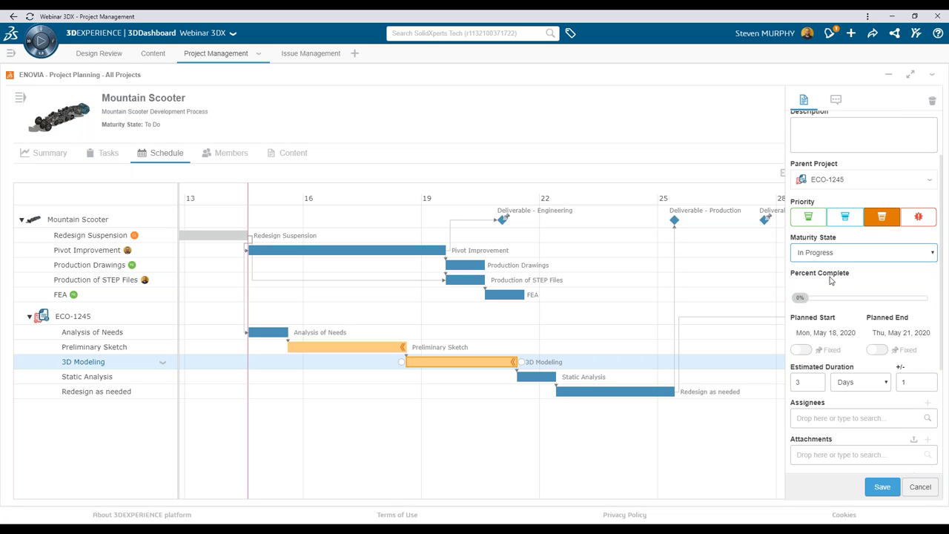
{"action": "left_click_drag", "start_coordinate": [801, 298], "coordinate": [814, 297]}
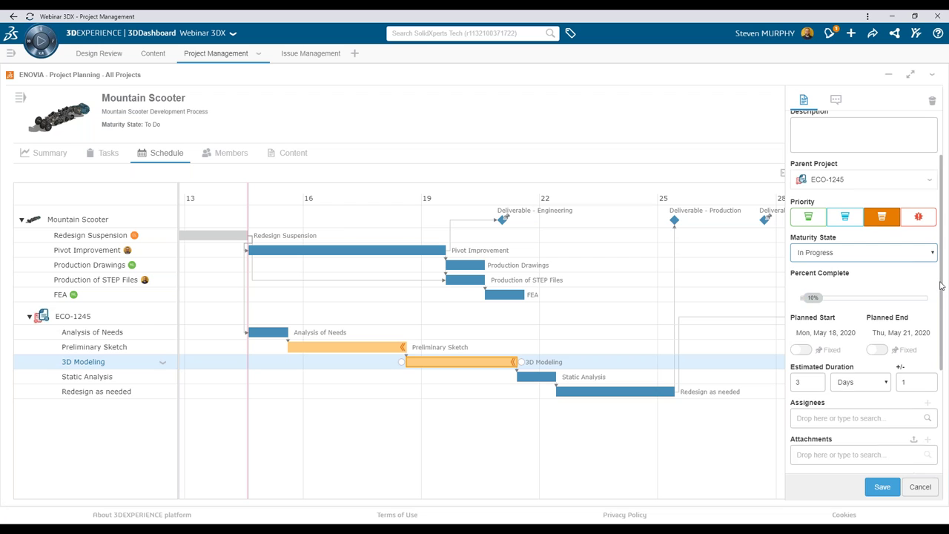
Assign the 3D Modeling task to the suggested person
{"action": "scroll", "coordinate": [940, 286], "scroll_direction": "down", "scroll_amount": 1}
{"action": "scroll", "coordinate": [879, 276], "scroll_direction": "up", "scroll_amount": 1}
{"action": "scroll", "coordinate": [871, 296], "scroll_direction": "down", "scroll_amount": 1}
{"action": "scroll", "coordinate": [871, 295], "scroll_direction": "down", "scroll_amount": 2}
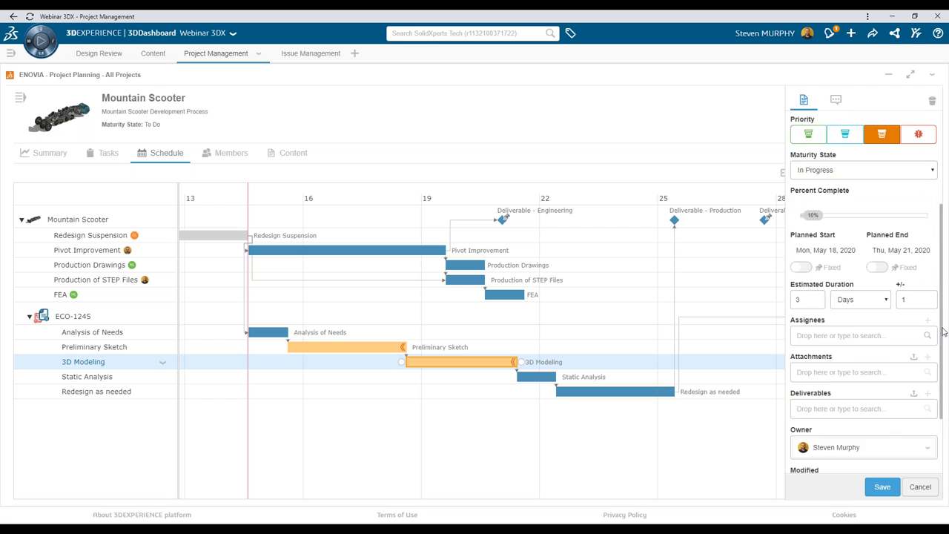
{"action": "scroll", "coordinate": [941, 332], "scroll_direction": "up", "scroll_amount": 1}
{"action": "left_click", "coordinate": [820, 346]}
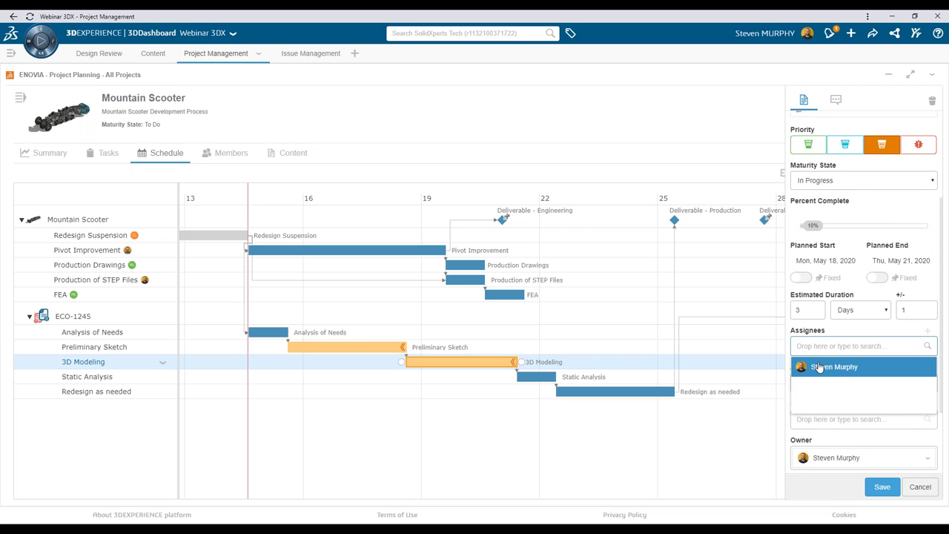
{"action": "left_click", "coordinate": [819, 367]}
{"action": "scroll", "coordinate": [819, 312], "scroll_direction": "down", "scroll_amount": 3}
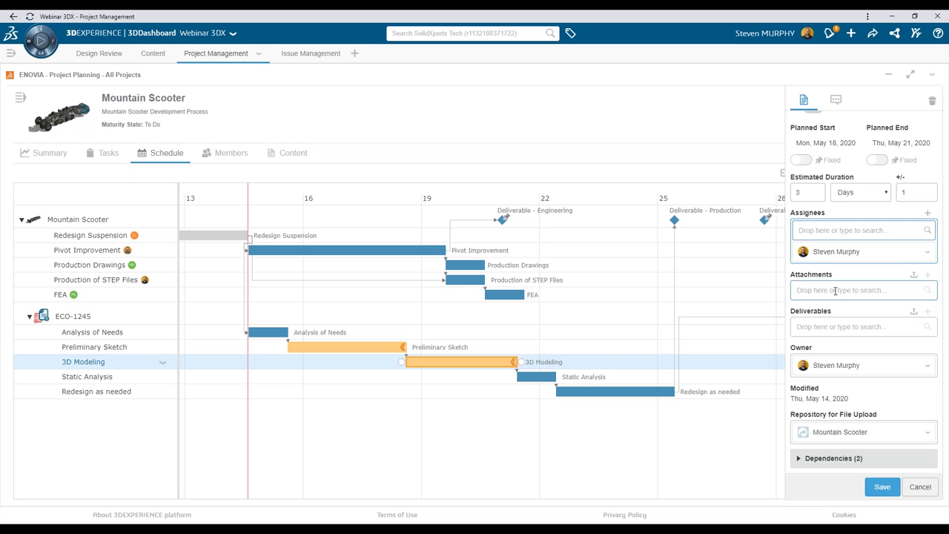
{"action": "left_click", "coordinate": [833, 301]}
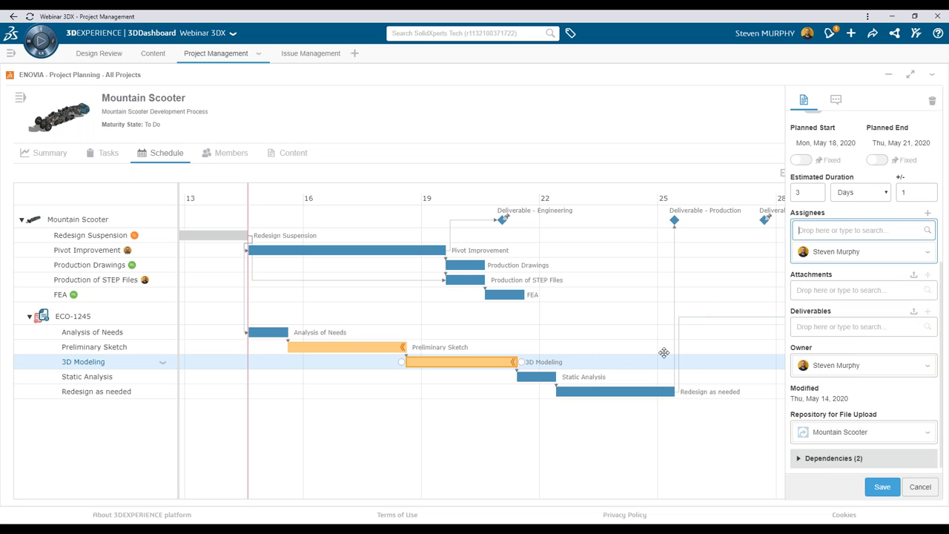
Search for 227 and attach the 3DX-10000227 physical product and CAD Family to the task
{"action": "left_click", "coordinate": [428, 32]}
{"action": "type", "text": "227"}
{"action": "key", "text": "Return"}
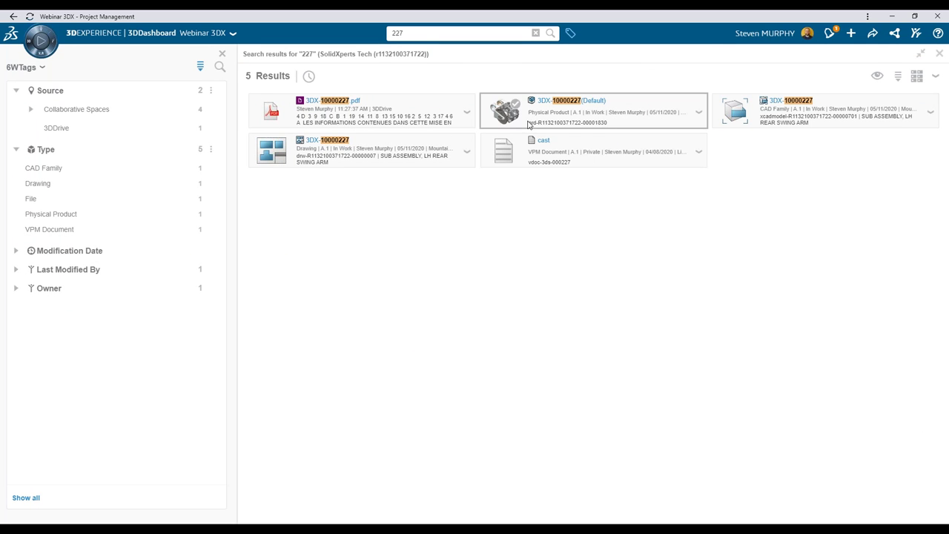
{"action": "left_click_drag", "start_coordinate": [529, 124], "coordinate": [600, 299]}
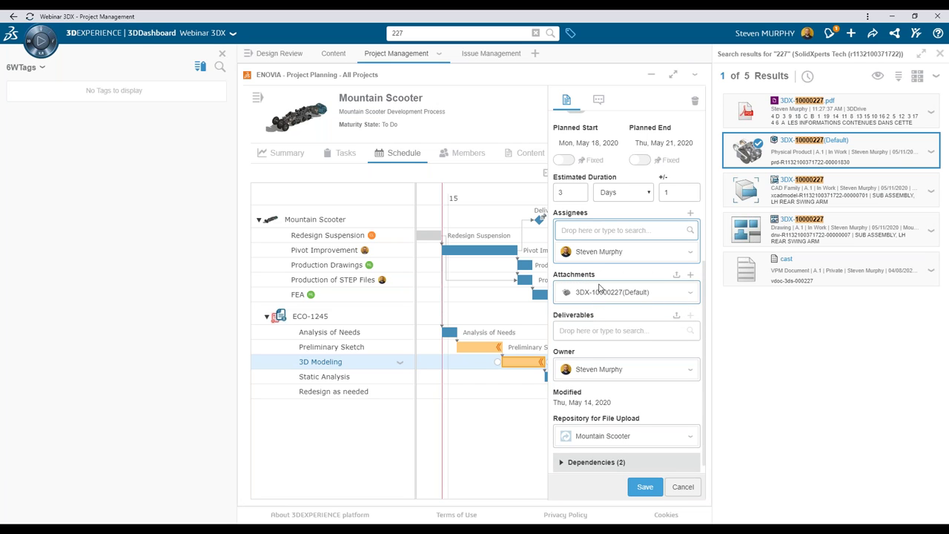
{"action": "left_click_drag", "start_coordinate": [788, 191], "coordinate": [617, 302]}
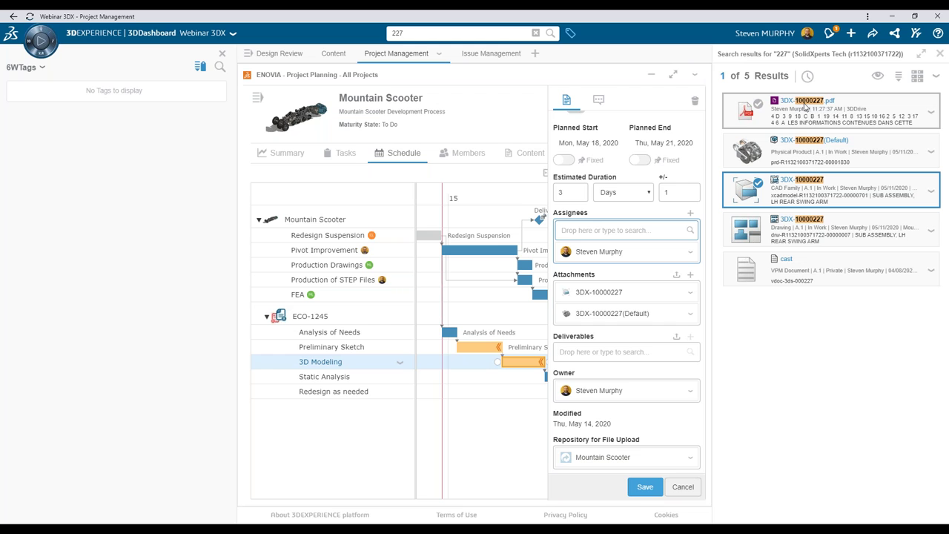
Add 3DX-10000227.pdf as a deliverable, save the task, and close the search results
{"action": "left_click_drag", "start_coordinate": [806, 117], "coordinate": [612, 353]}
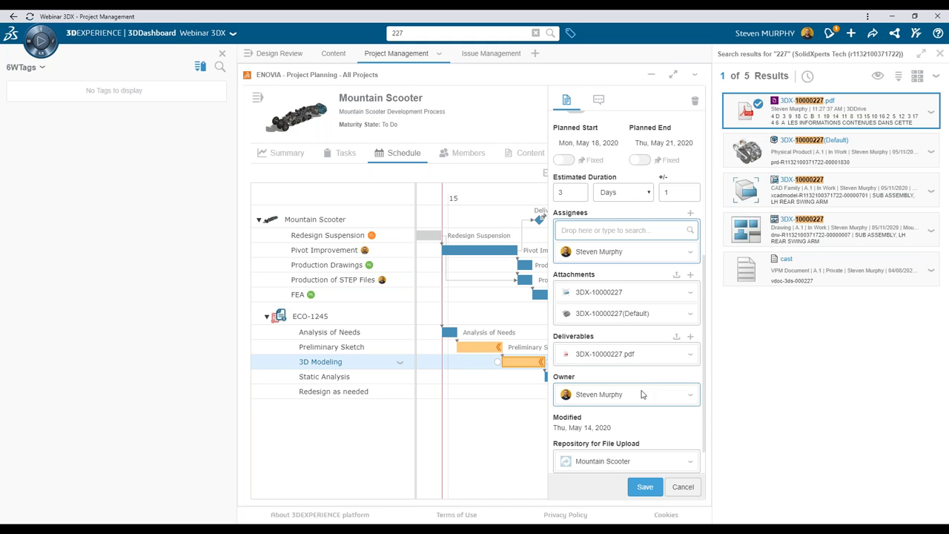
{"action": "left_click", "coordinate": [646, 490]}
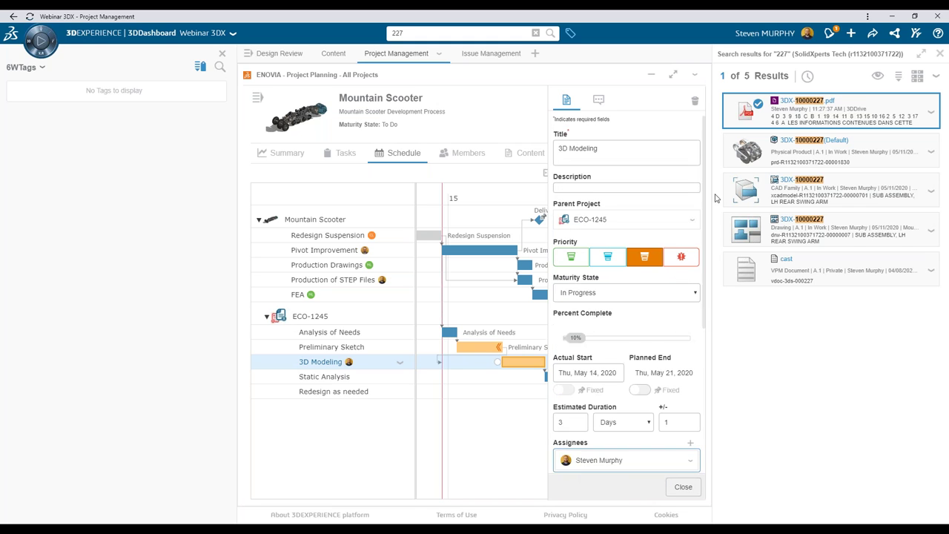
{"action": "left_click", "coordinate": [941, 54]}
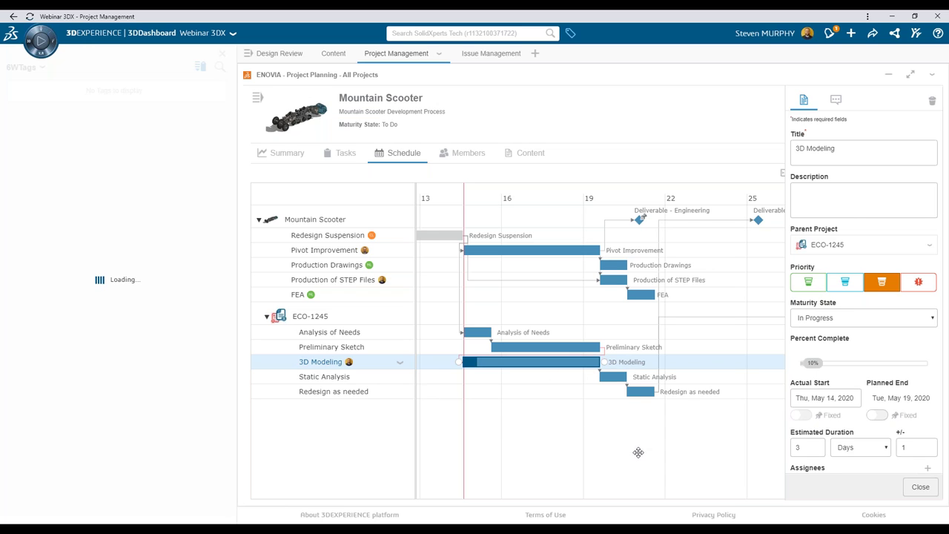
Review the Mountain Scooter summary dashboard's milestone, task, risk and burn-down charts
{"action": "left_click", "coordinate": [286, 154]}
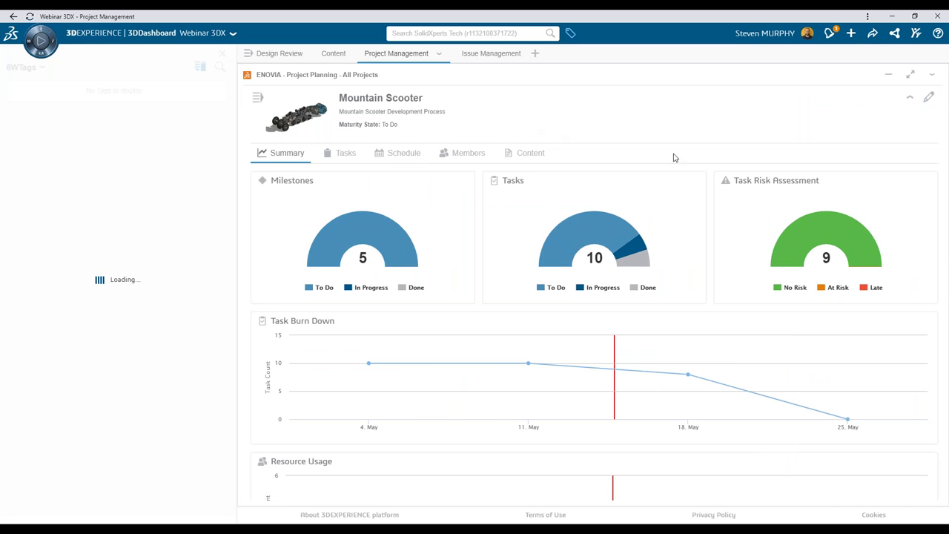
{"action": "scroll", "coordinate": [826, 293], "scroll_direction": "down", "scroll_amount": 1}
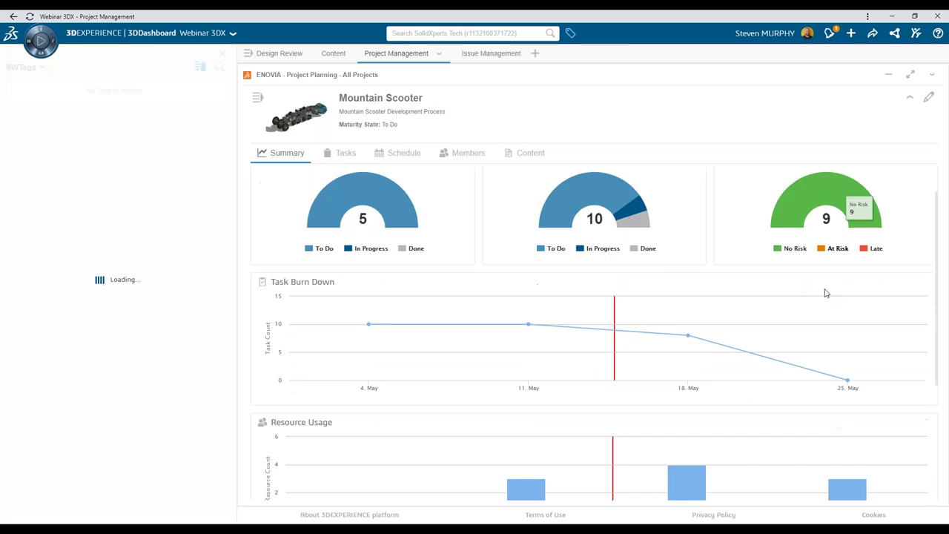
{"action": "scroll", "coordinate": [827, 293], "scroll_direction": "down", "scroll_amount": 3}
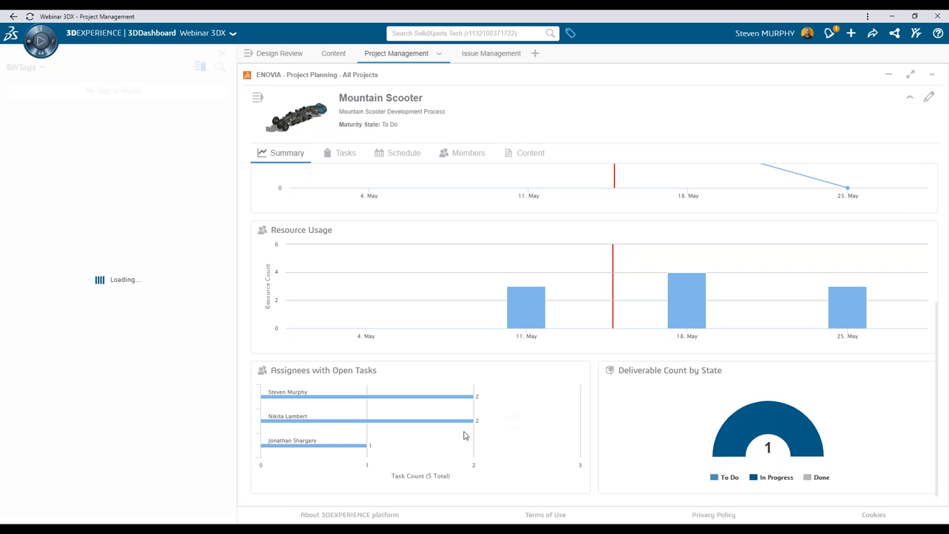
{"action": "mouse_move", "coordinate": [524, 386]}
{"action": "scroll", "coordinate": [555, 396], "scroll_direction": "up", "scroll_amount": 3}
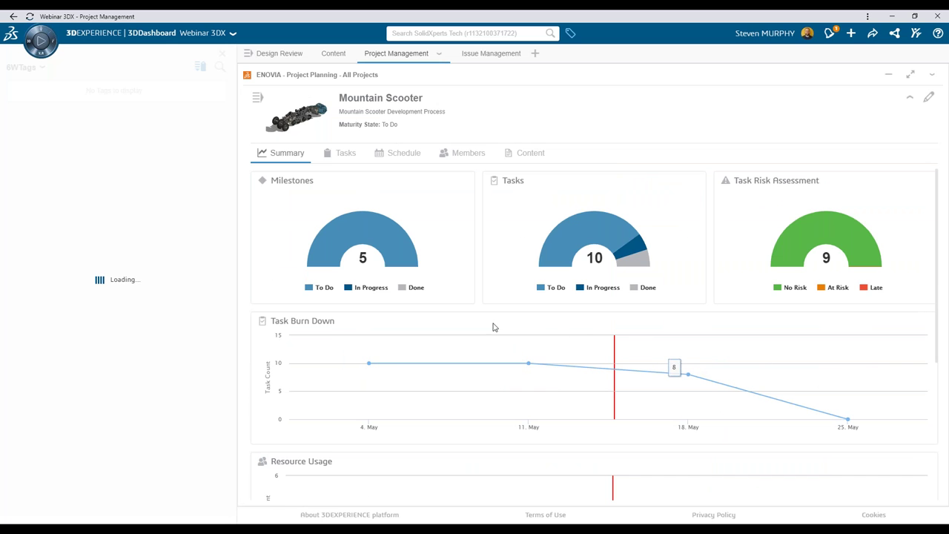
{"action": "mouse_move", "coordinate": [627, 253]}
{"action": "left_click", "coordinate": [532, 153]}
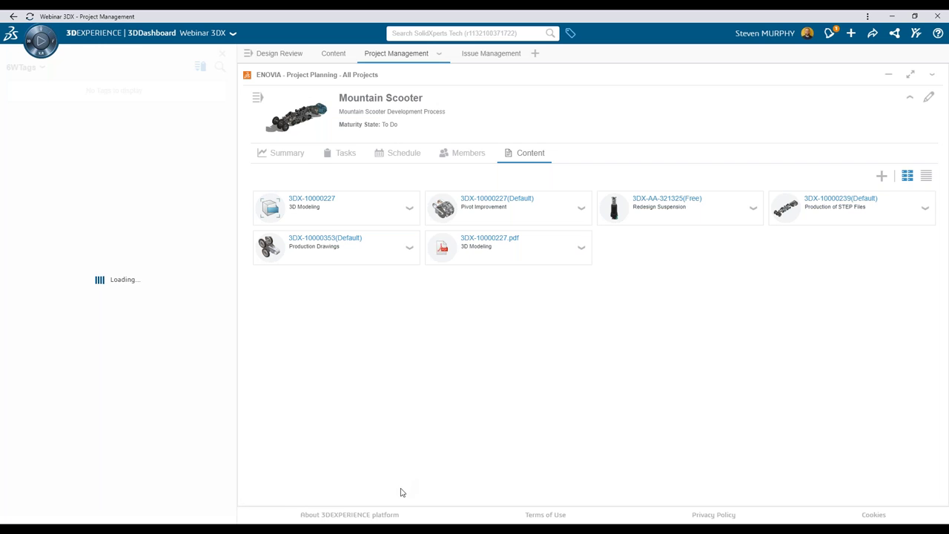
Bring SOLIDWORKS 2020 to the front
{"action": "left_click", "coordinate": [133, 520]}
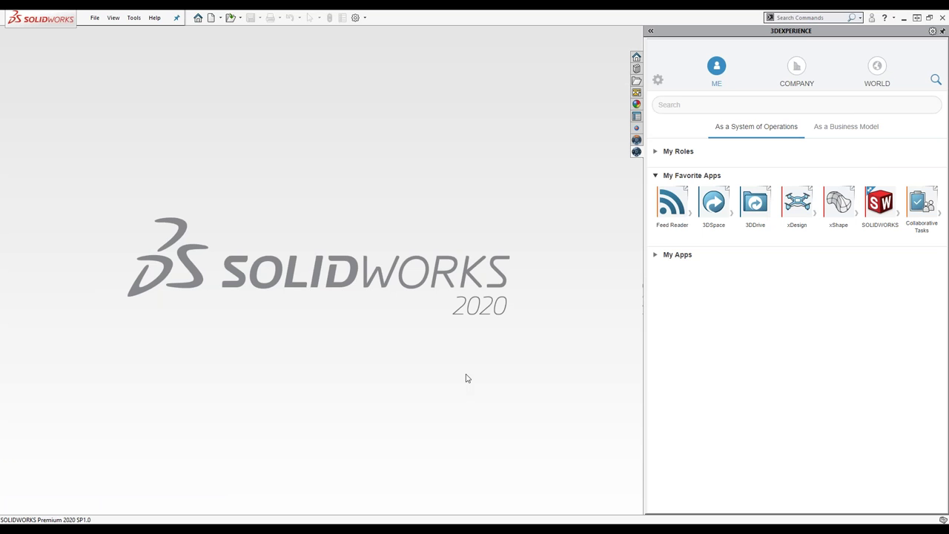
Switch to the slide show at slide 23, Top-down vs Team-based Planning
{"action": "left_click", "coordinate": [452, 524]}
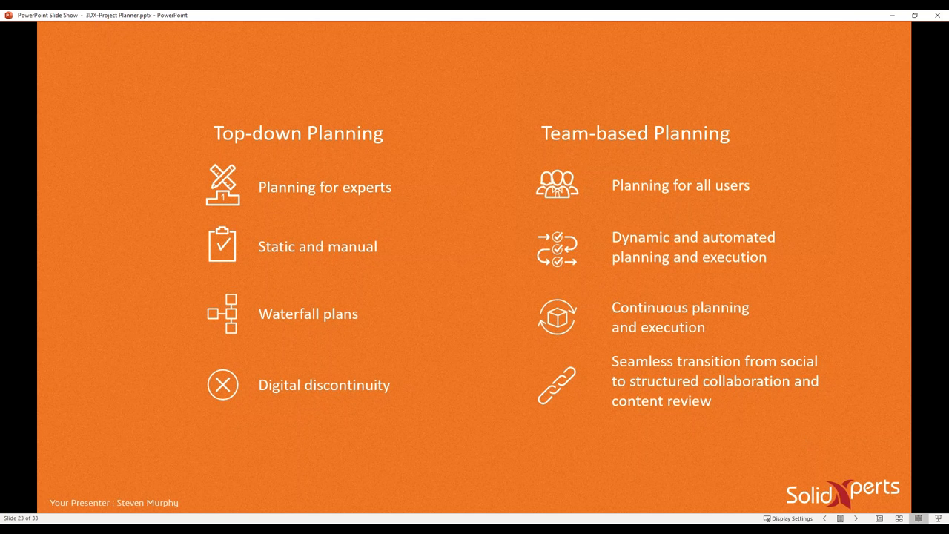
Advance three slides to Collaboration Designer for SOLIDWORKS, then return to SOLIDWORKS
{"action": "key", "text": "Right"}
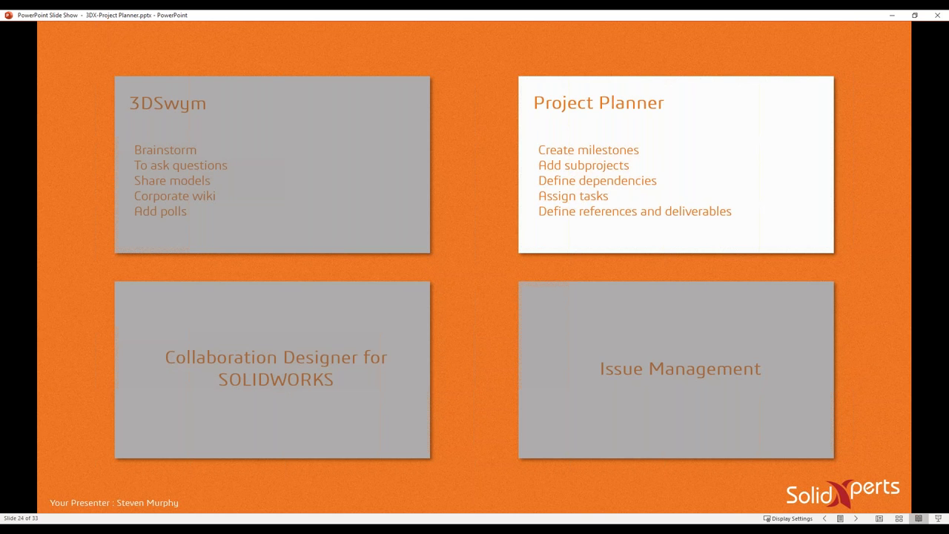
{"action": "key", "text": "Right"}
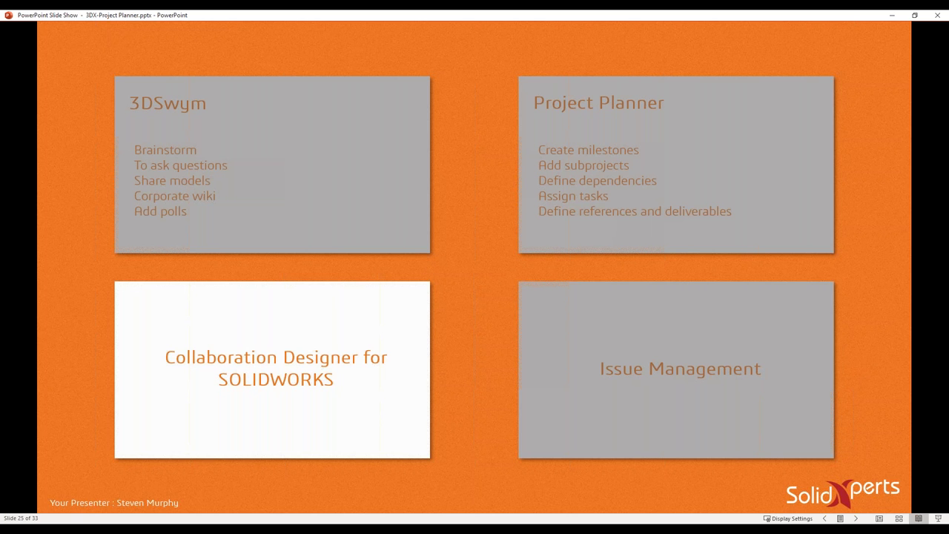
{"action": "key", "text": "Right"}
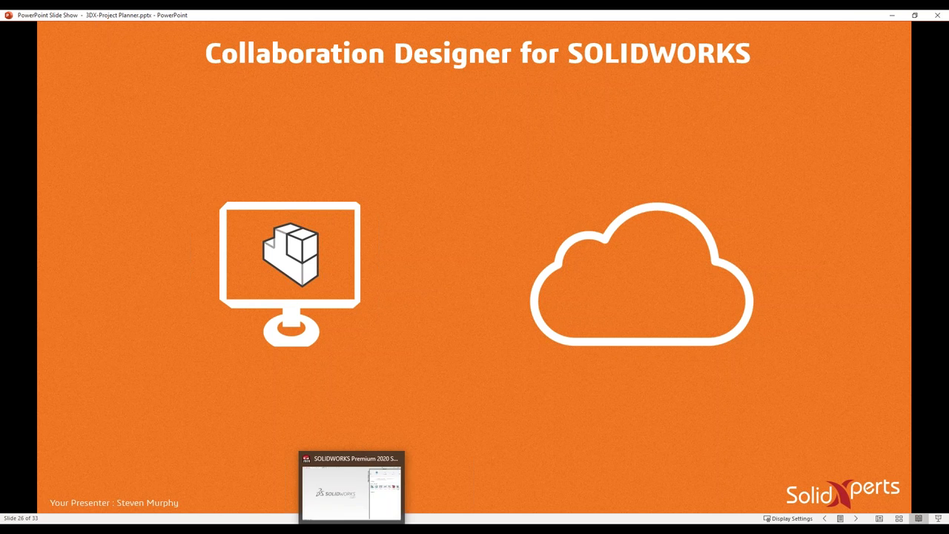
{"action": "left_click", "coordinate": [359, 523]}
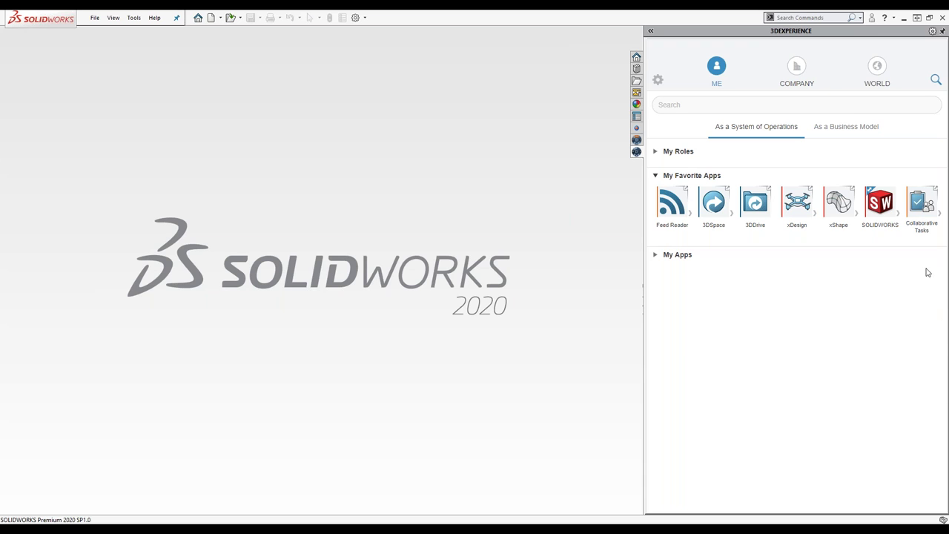
Open Collaborative Tasks, widen its pane, and filter the board to context ECO-1245
{"action": "left_click", "coordinate": [919, 218]}
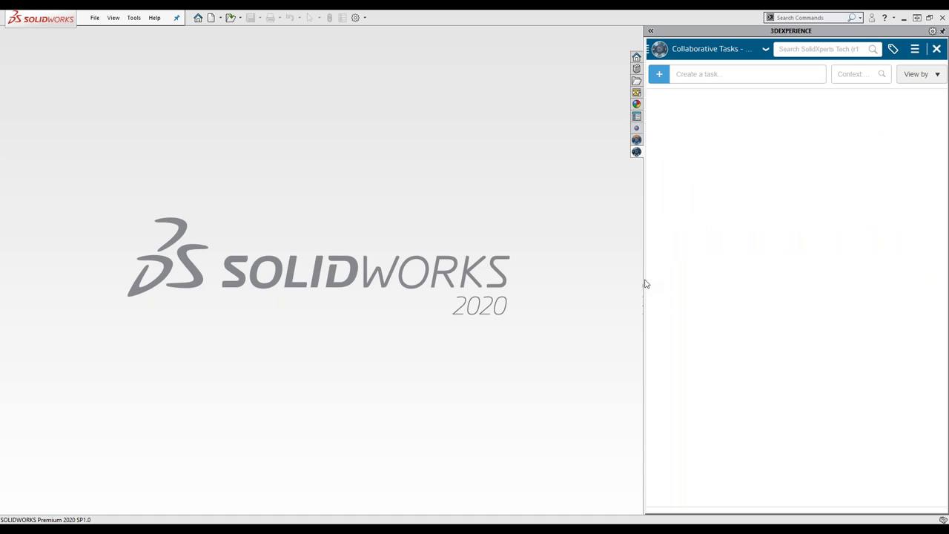
{"action": "left_click_drag", "start_coordinate": [644, 280], "coordinate": [393, 280]}
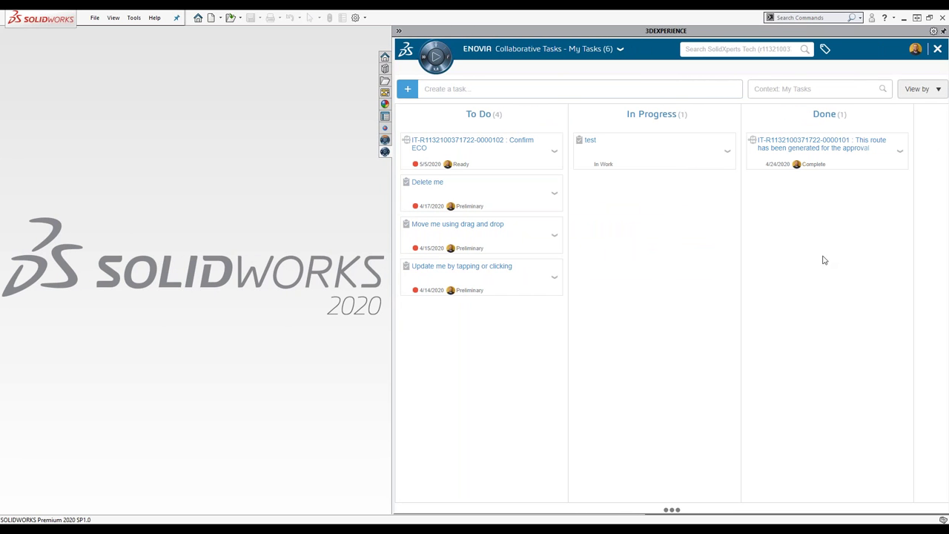
{"action": "left_click", "coordinate": [783, 88]}
{"action": "type", "text": "ec"}
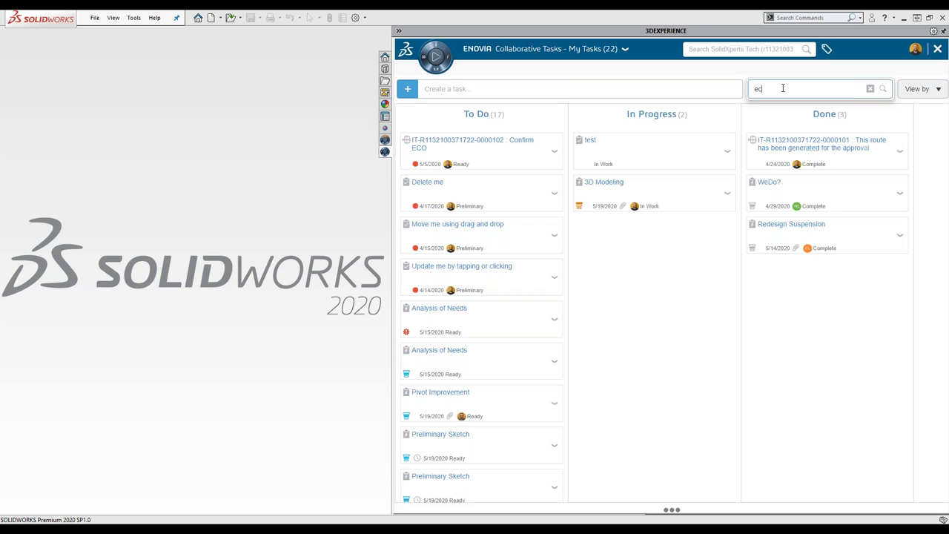
{"action": "type", "text": "o-"}
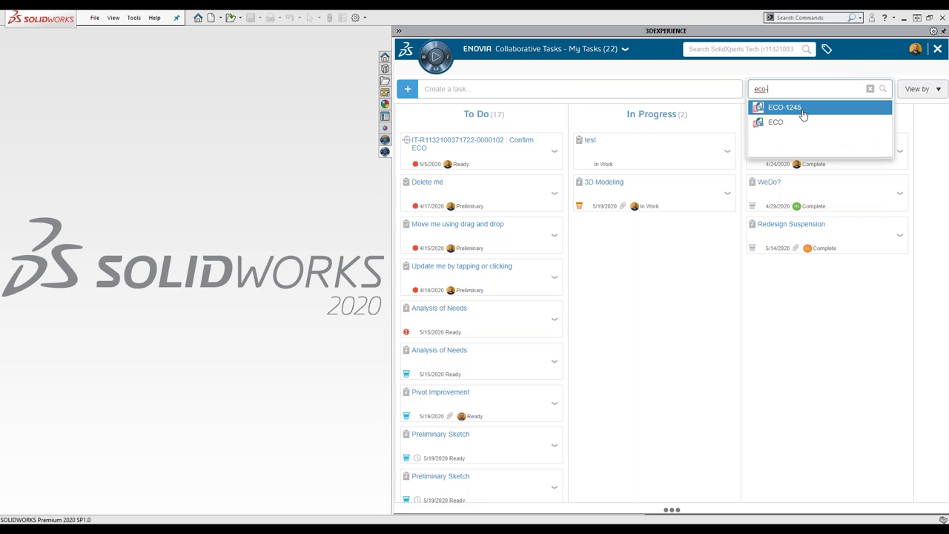
{"action": "left_click", "coordinate": [803, 111]}
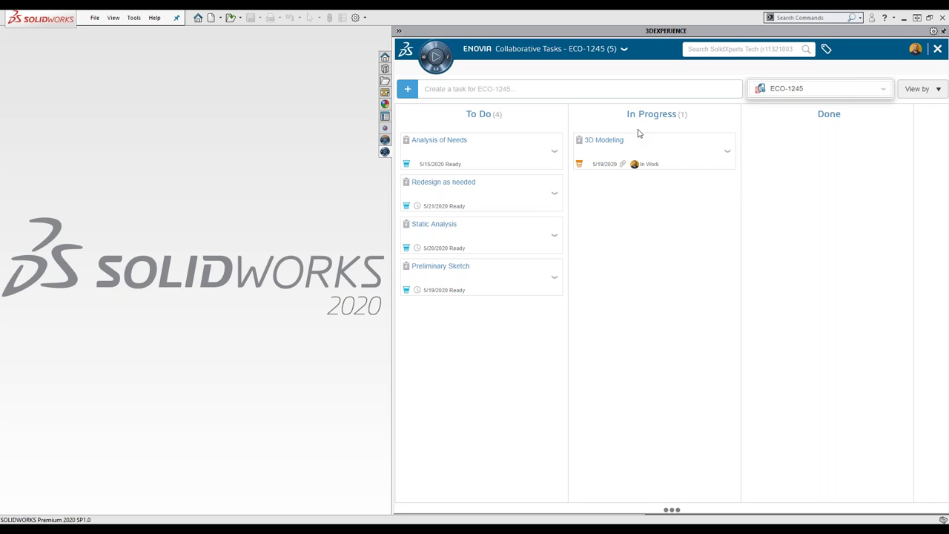
Open the 3D Modeling task's attached assembly 3DX-10000227 in SOLIDWORKS, dismissing the rebuild prompt
{"action": "left_click", "coordinate": [726, 153]}
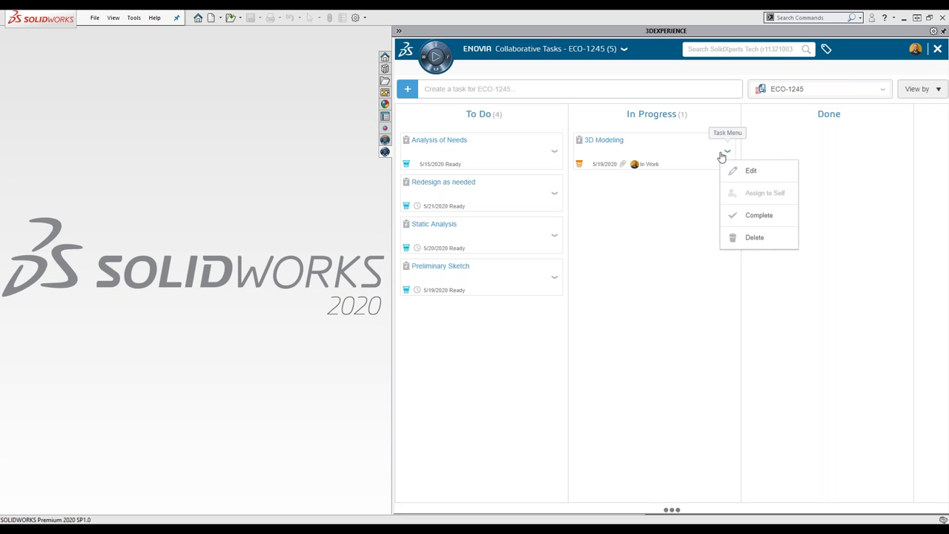
{"action": "left_click", "coordinate": [663, 157]}
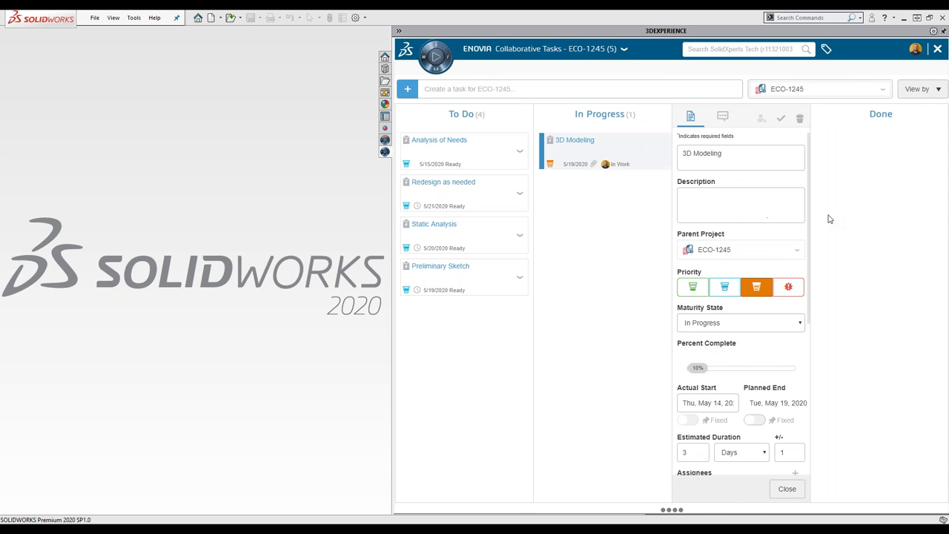
{"action": "left_click_drag", "start_coordinate": [810, 213], "coordinate": [811, 323]}
{"action": "left_click_drag", "start_coordinate": [712, 334], "coordinate": [238, 148]}
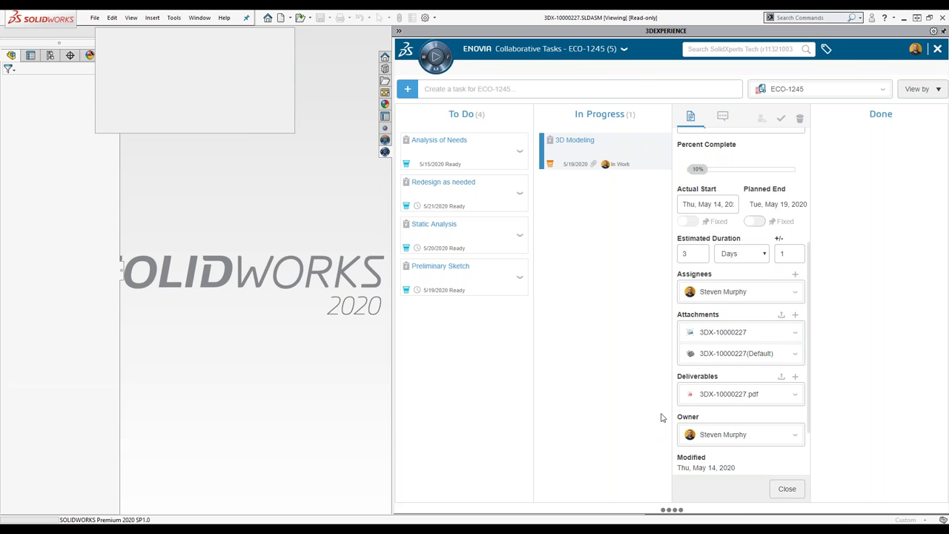
{"action": "scroll", "coordinate": [738, 434], "scroll_direction": "down", "scroll_amount": 3}
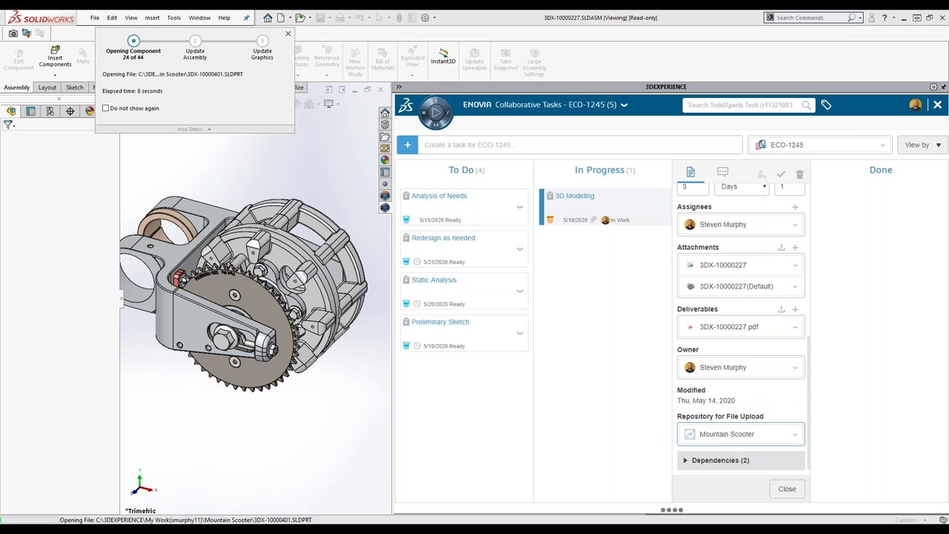
{"action": "left_click", "coordinate": [483, 280]}
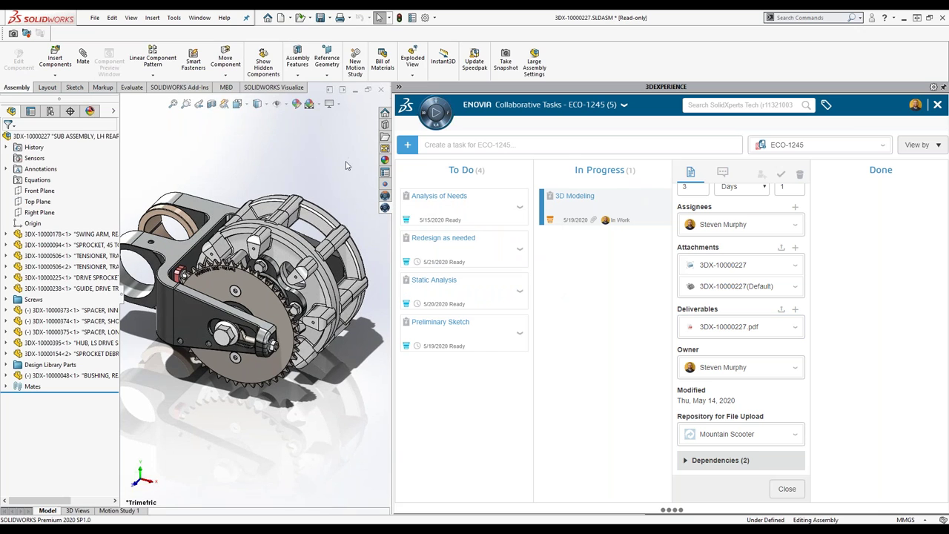
Close the 3DEXPERIENCE pane and open the top-level assembly's drawing
{"action": "left_click", "coordinate": [942, 93]}
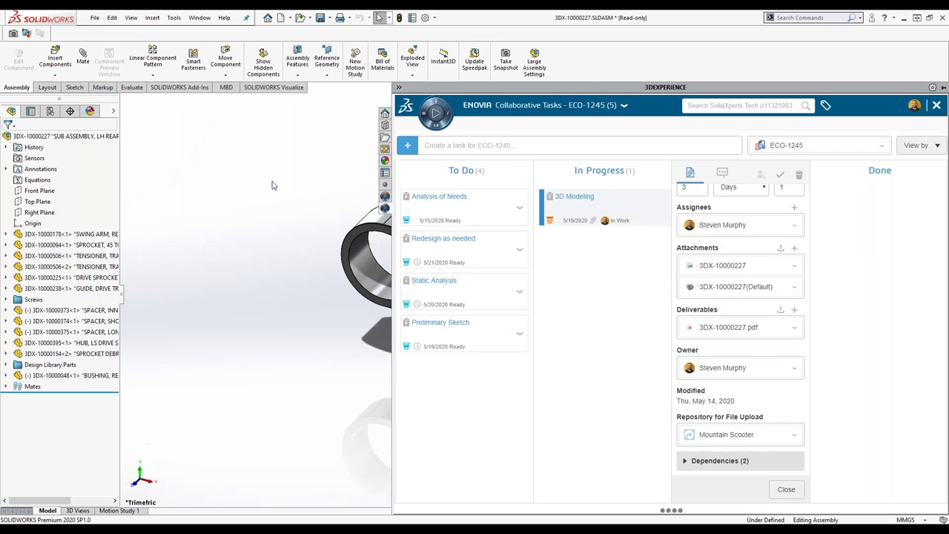
{"action": "right_click", "coordinate": [108, 138]}
{"action": "left_click", "coordinate": [99, 108]}
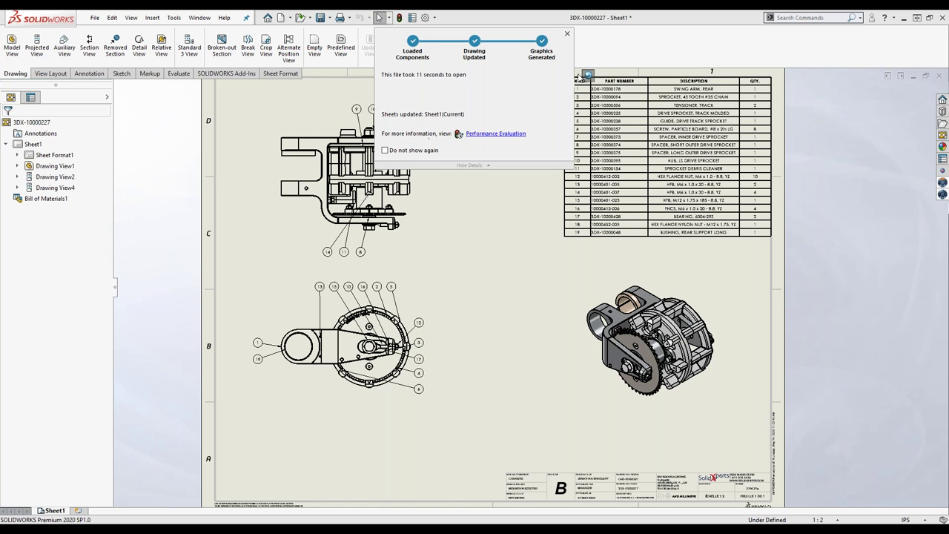
Reserve the 3DX-10000227 assembly and drawing items in the PLM Services session
{"action": "left_click", "coordinate": [943, 193]}
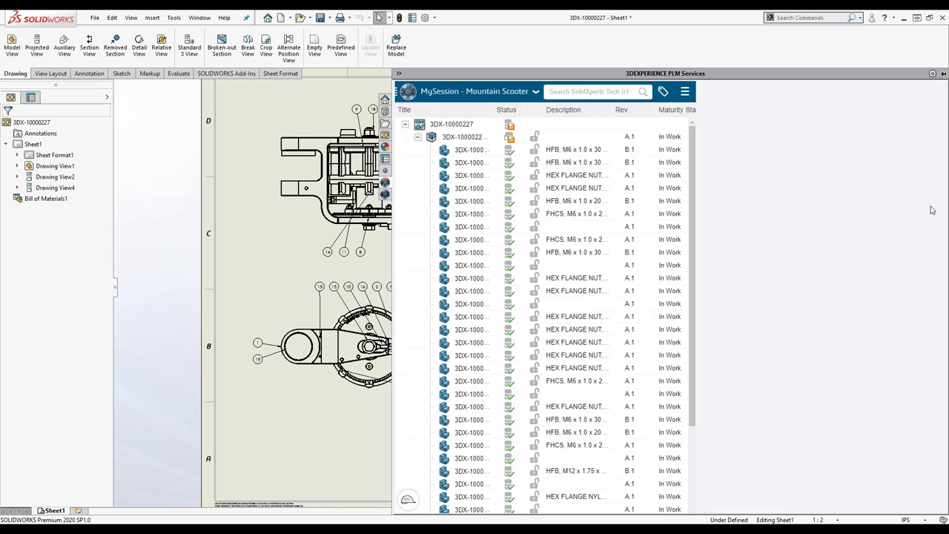
{"action": "left_click_drag", "start_coordinate": [397, 207], "coordinate": [564, 204]}
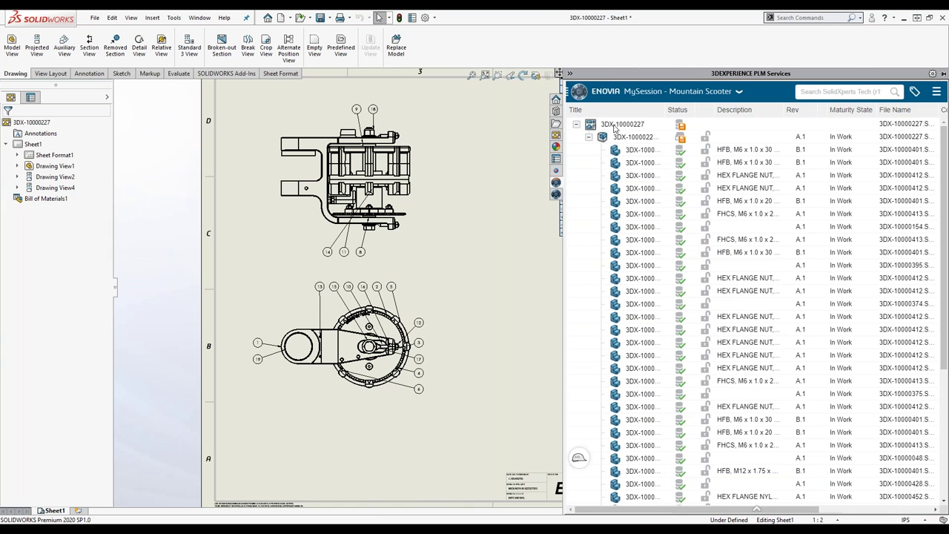
{"action": "left_click", "coordinate": [614, 127]}
{"action": "left_click", "coordinate": [626, 139]}
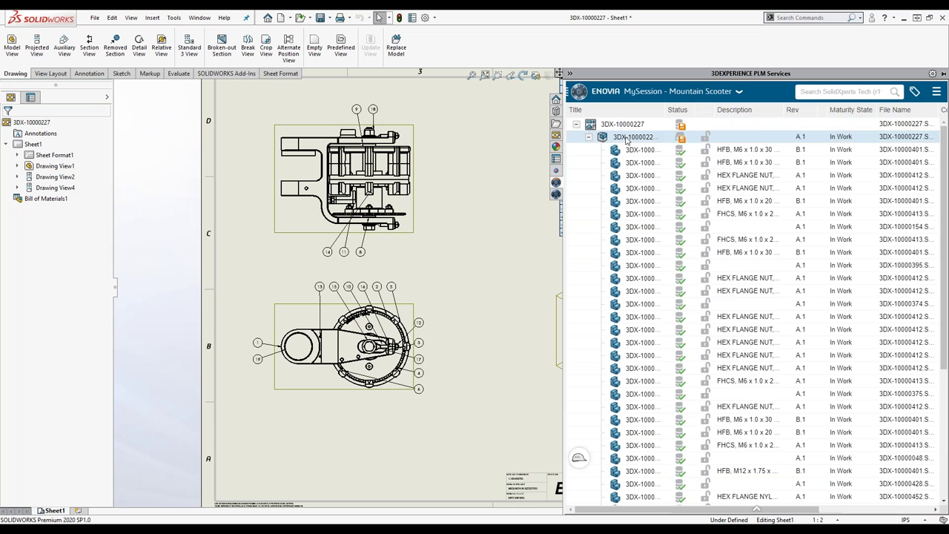
{"action": "left_click", "coordinate": [627, 128], "text": "ctrl"}
{"action": "right_click", "coordinate": [628, 128]}
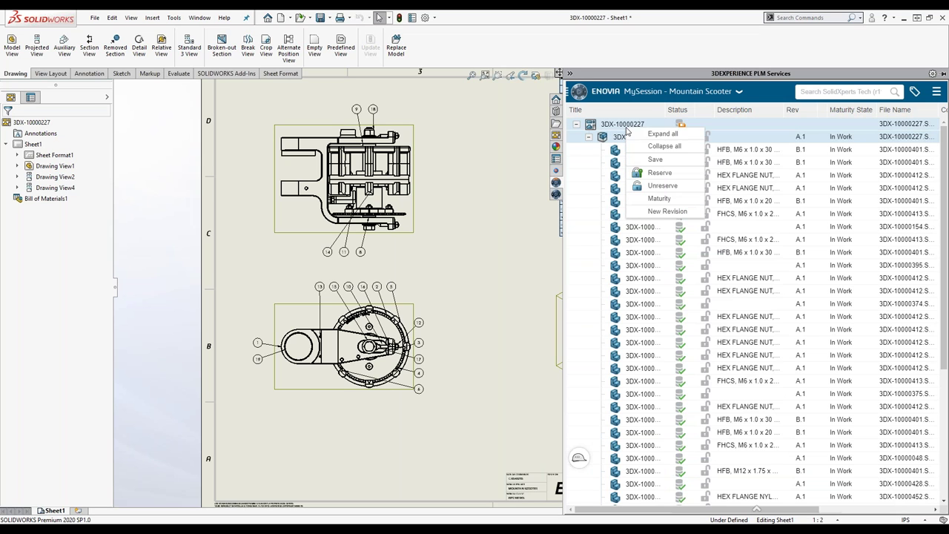
{"action": "left_click", "coordinate": [643, 172]}
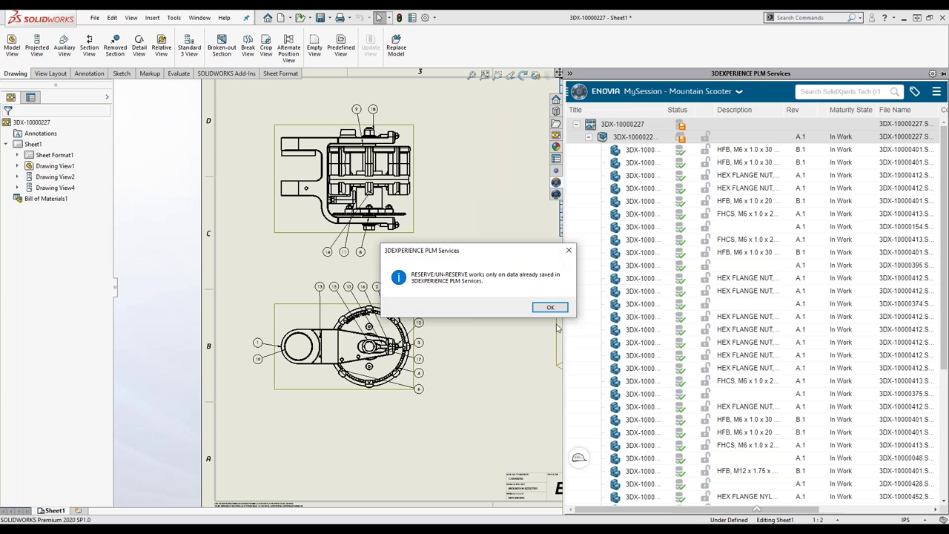
{"action": "left_click", "coordinate": [547, 306]}
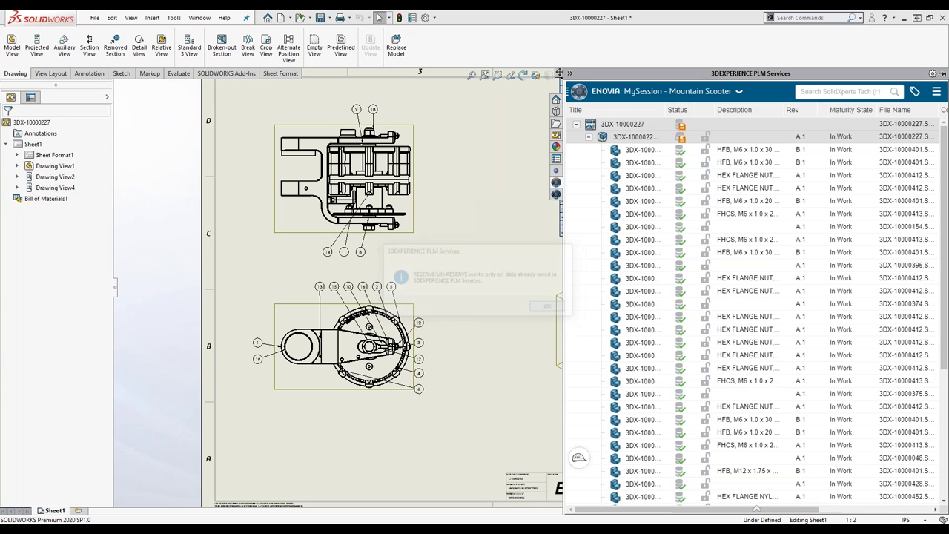
Run an assembly action that triggers the 3DPassport login, ready for the password
{"action": "left_click", "coordinate": [637, 144]}
{"action": "right_click", "coordinate": [637, 143]}
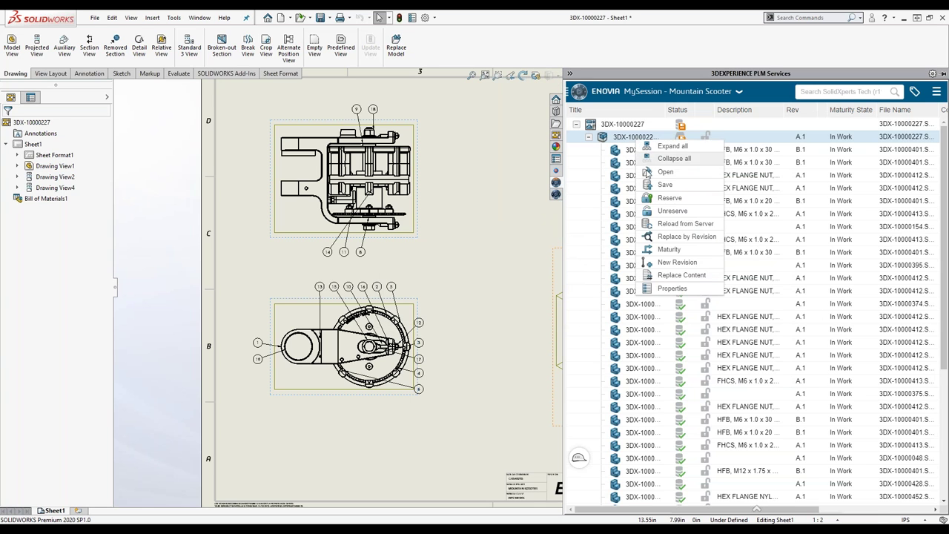
{"action": "left_click", "coordinate": [722, 176]}
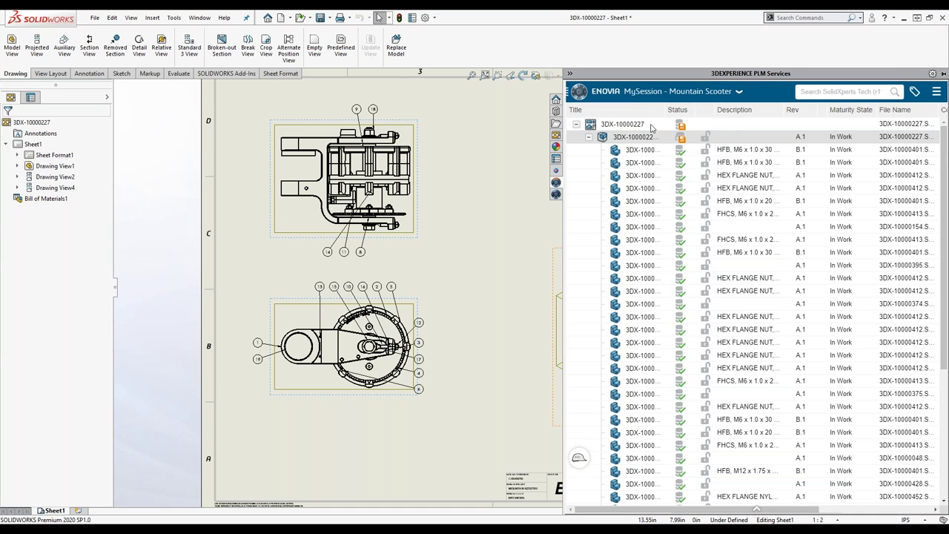
{"action": "left_click", "coordinate": [546, 220]}
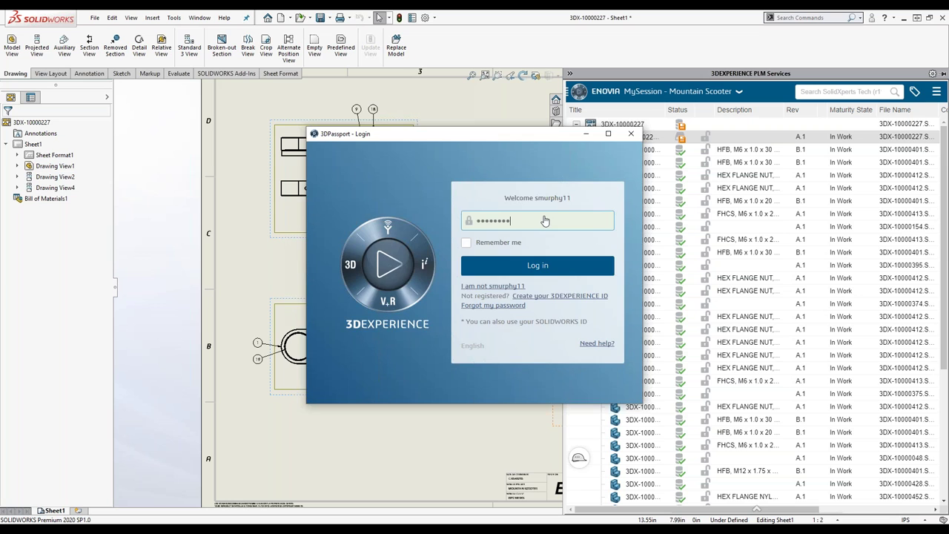
Log in to Mountain Scooter as Leader, try reserving 3DX-10000227, then start saving it
{"action": "key", "text": "Return"}
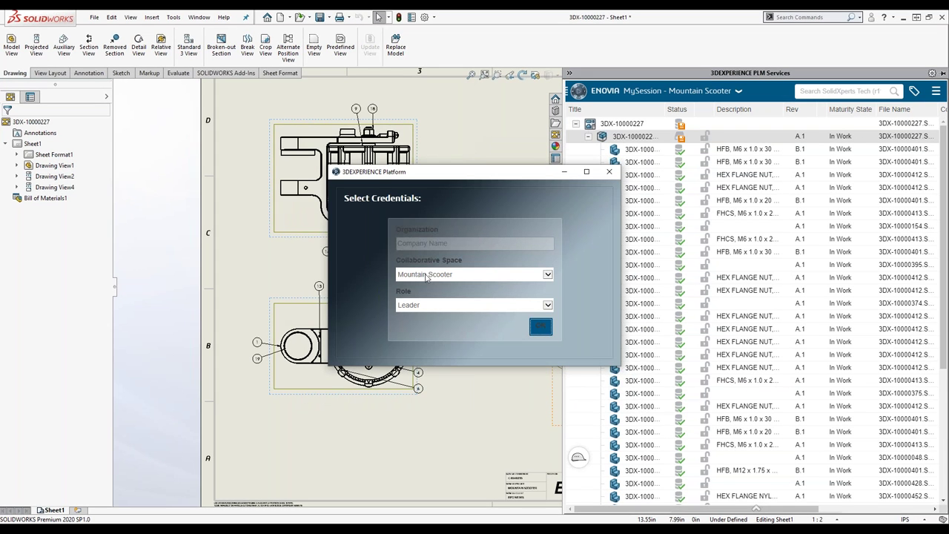
{"action": "left_click", "coordinate": [541, 327]}
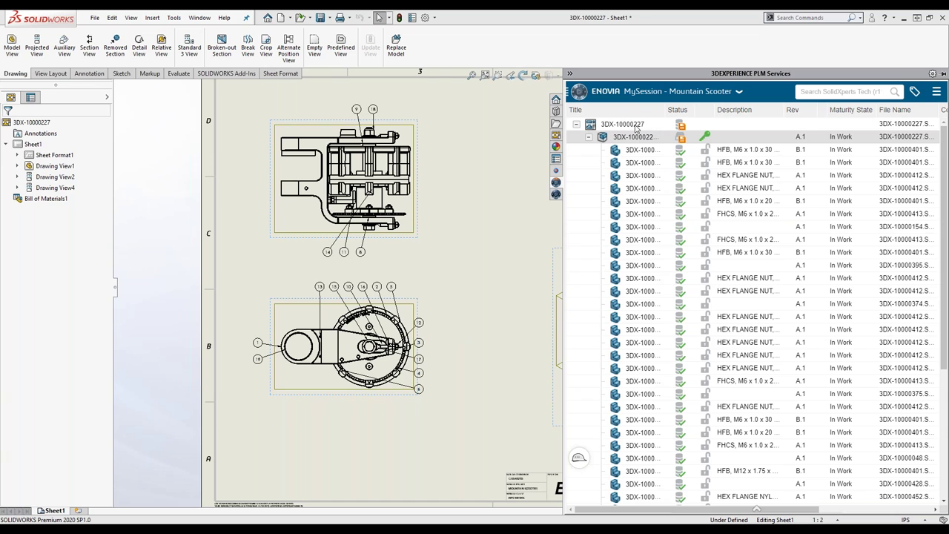
{"action": "right_click", "coordinate": [653, 126]}
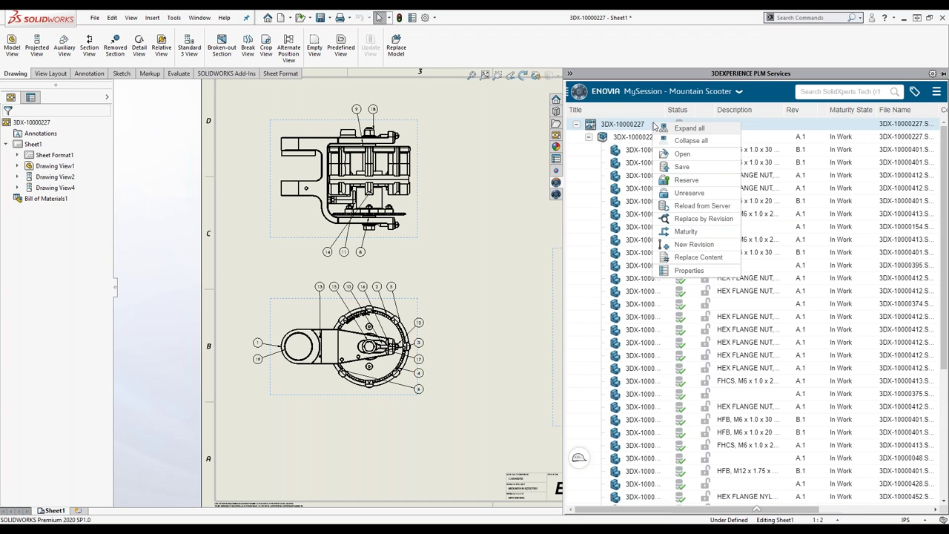
{"action": "left_click", "coordinate": [685, 181]}
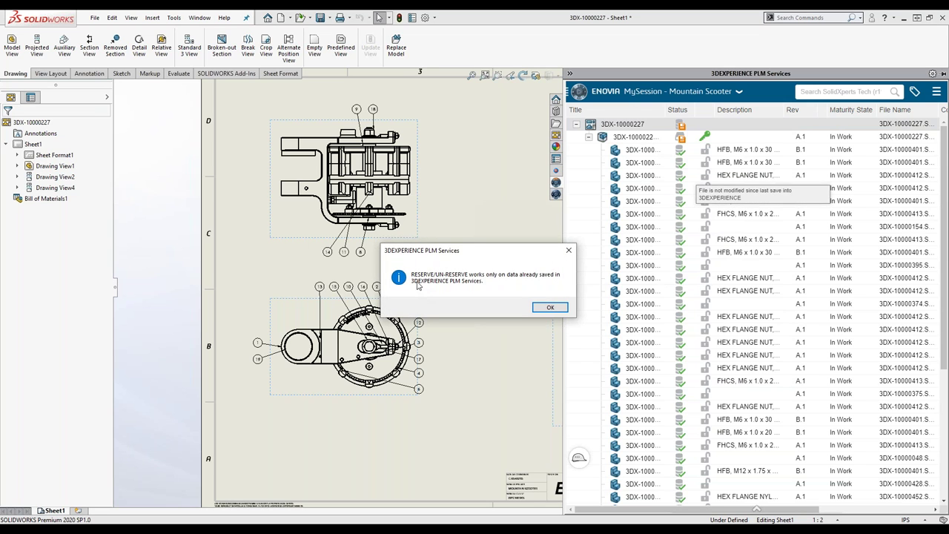
{"action": "left_click", "coordinate": [569, 250]}
{"action": "right_click", "coordinate": [625, 130]}
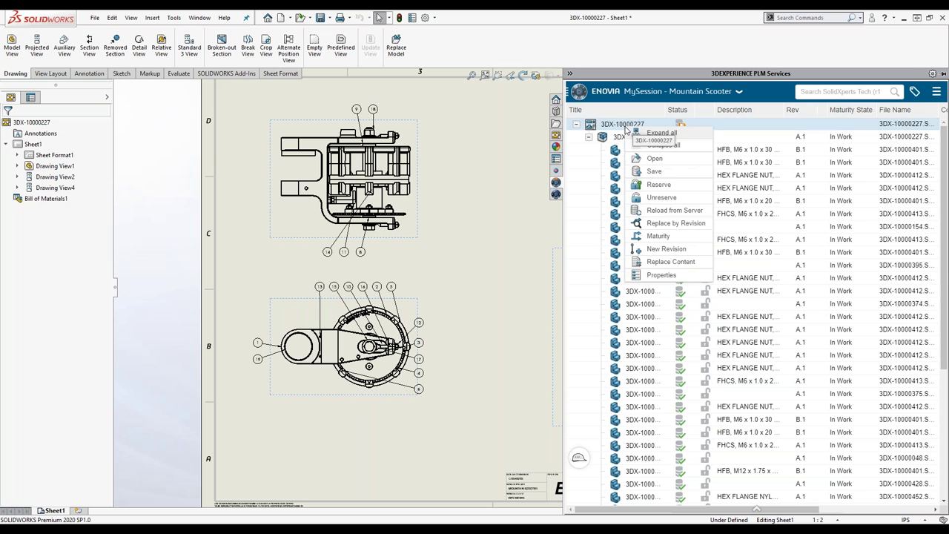
{"action": "left_click", "coordinate": [656, 171]}
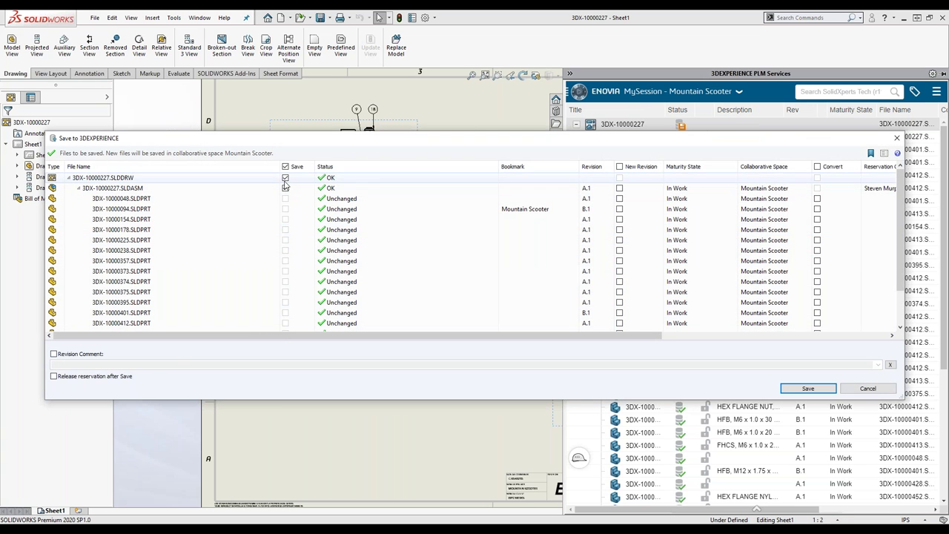
Save the drawing and assembly with revision comment 'Initial Upload', then reserve 3DX-10000227
{"action": "left_click", "coordinate": [75, 355]}
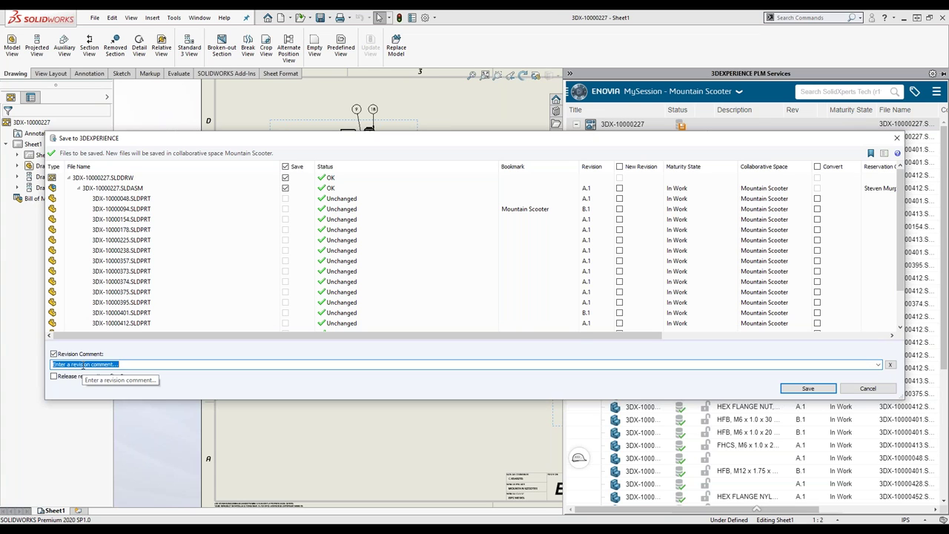
{"action": "left_click", "coordinate": [84, 364]}
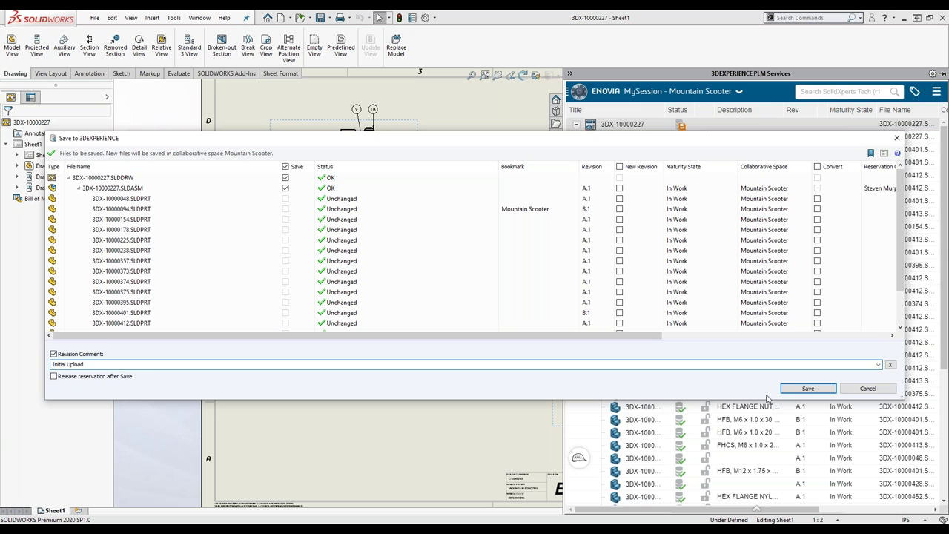
{"action": "left_click", "coordinate": [805, 387]}
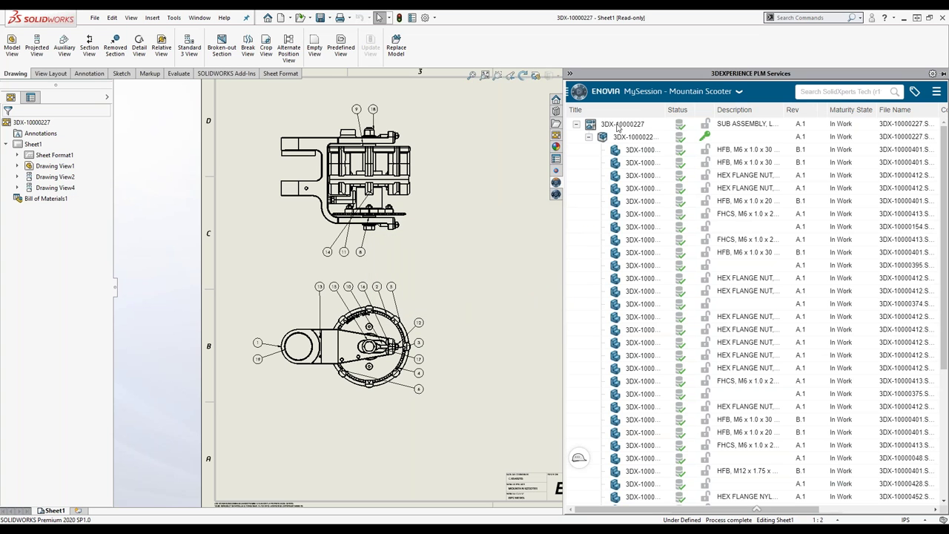
{"action": "right_click", "coordinate": [617, 128]}
{"action": "left_click", "coordinate": [620, 180]}
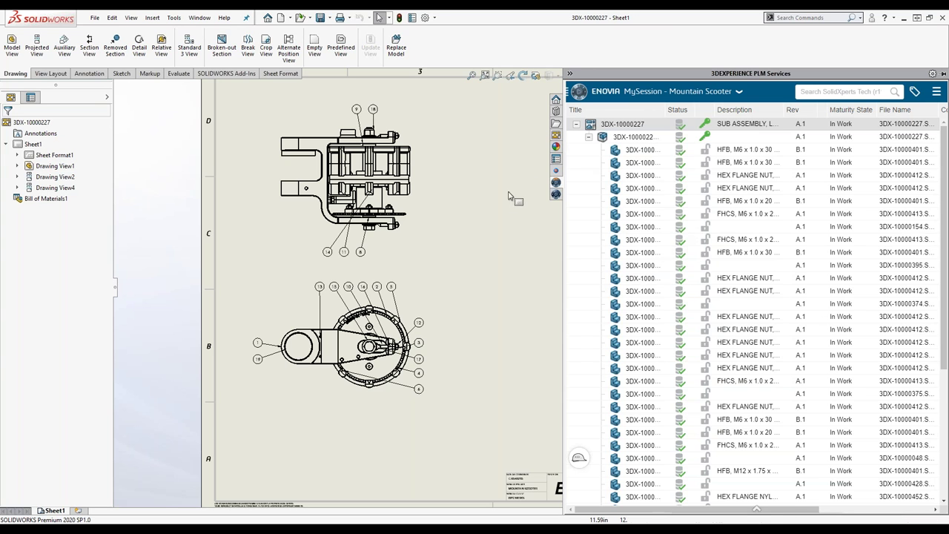
Open sprocket part 3DX-10000094 from the drawing's isometric view
{"action": "left_click", "coordinate": [498, 286]}
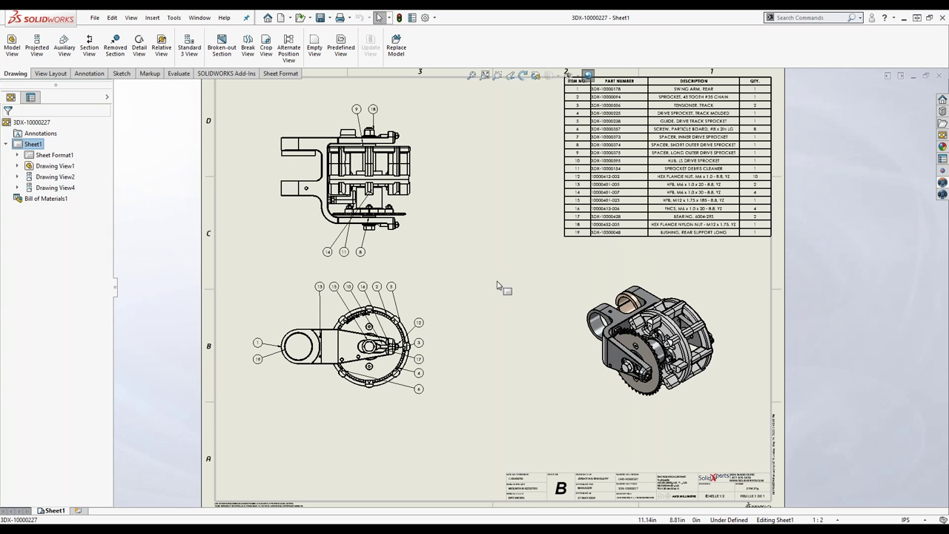
{"action": "left_click", "coordinate": [630, 342]}
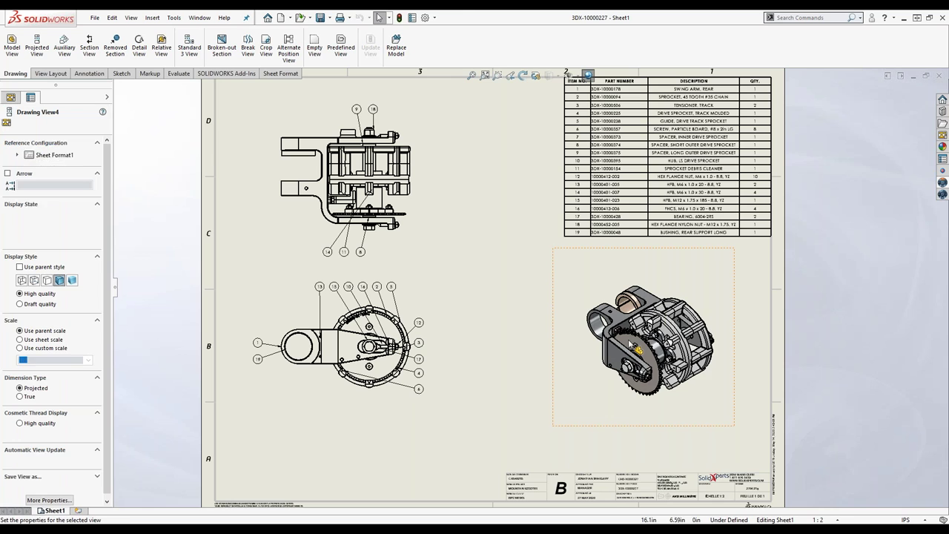
{"action": "right_click", "coordinate": [628, 334]}
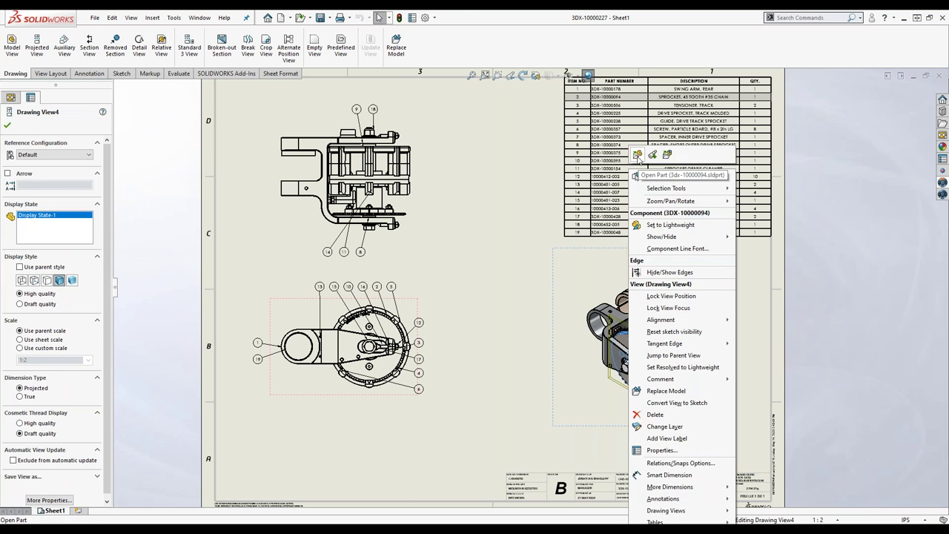
{"action": "left_click", "coordinate": [626, 193]}
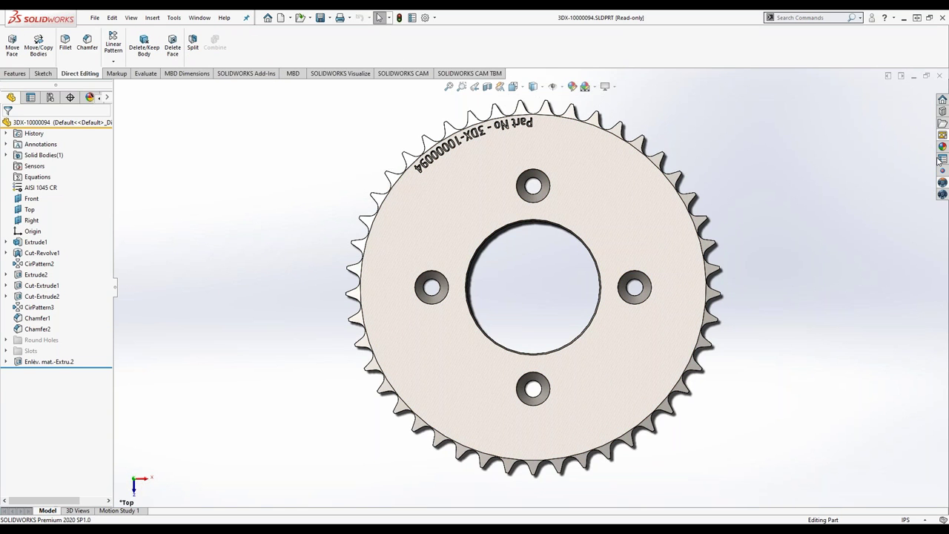
Reserve sprocket part 3DX-10000094 for editing and bring up the Design Library
{"action": "left_click", "coordinate": [942, 195]}
{"action": "right_click", "coordinate": [644, 130]}
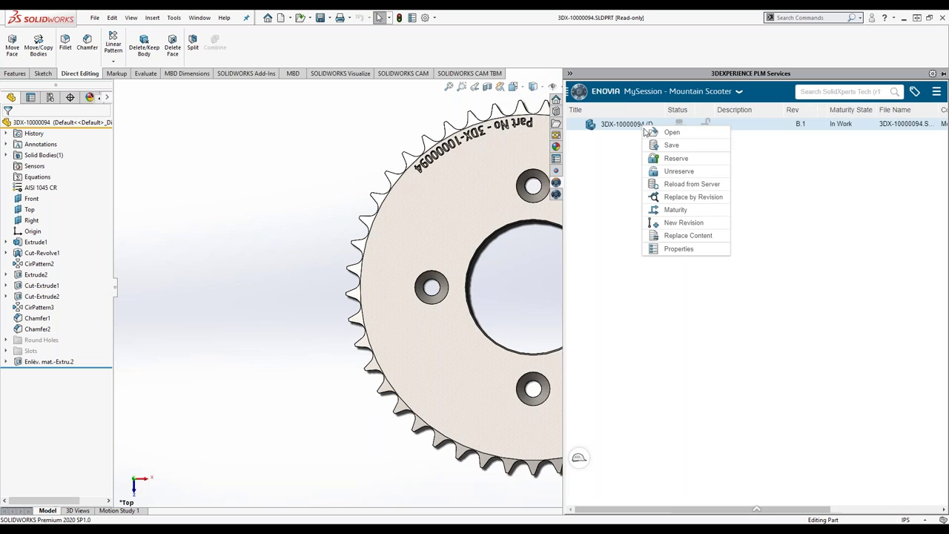
{"action": "left_click", "coordinate": [674, 163]}
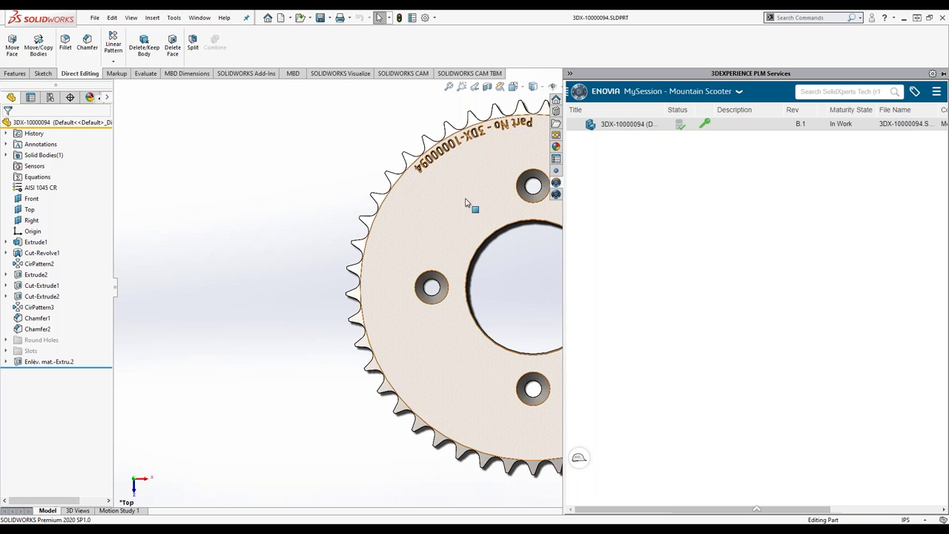
{"action": "left_click", "coordinate": [255, 206]}
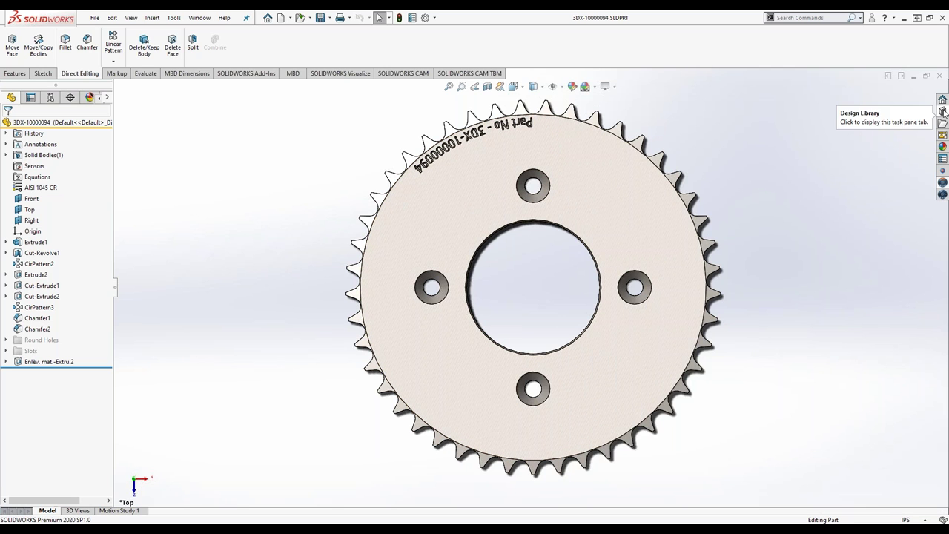
{"action": "left_click", "coordinate": [943, 111]}
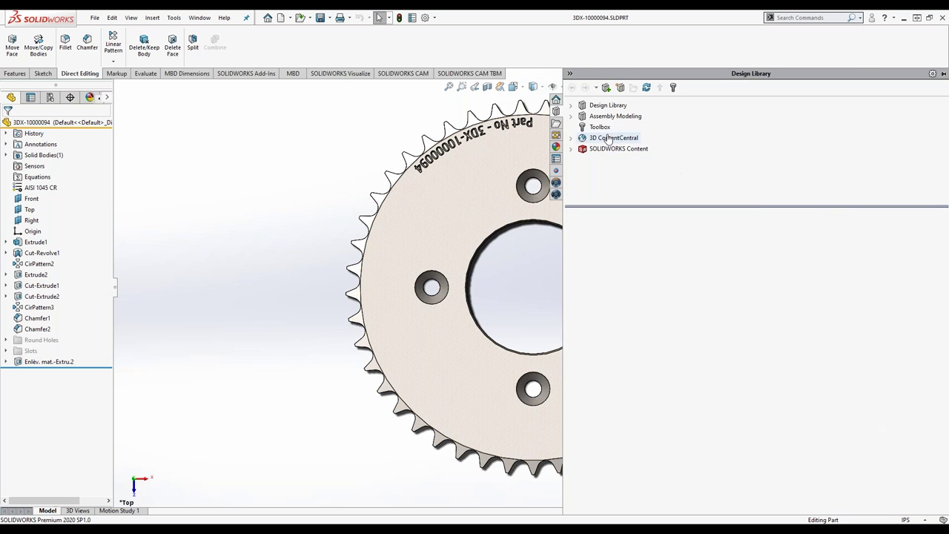
Insert Mountain Scooter library feature F-200616-052 (RAINURES) on the sprocket face, referencing the centre-hole edge
{"action": "left_click", "coordinate": [598, 105]}
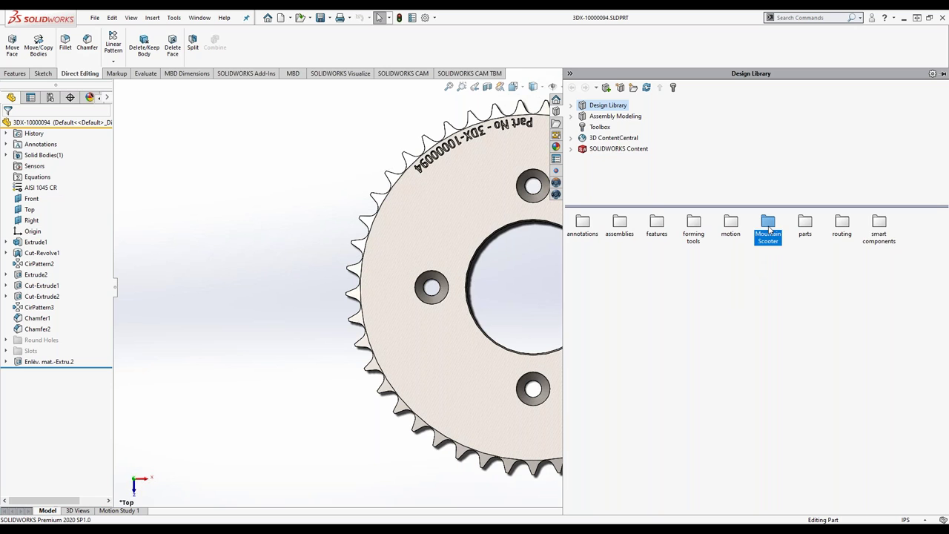
{"action": "double_click", "coordinate": [767, 224]}
{"action": "left_click_drag", "start_coordinate": [592, 226], "coordinate": [499, 300]}
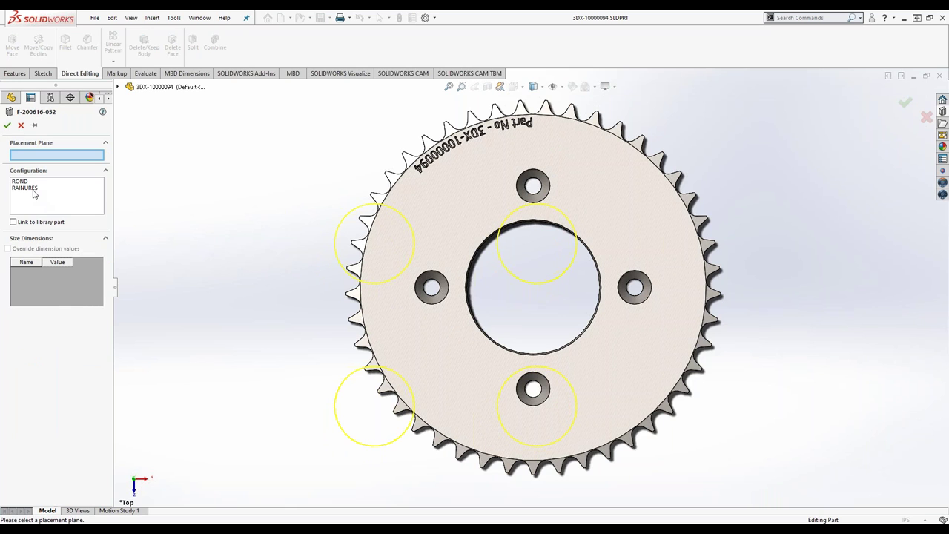
{"action": "left_click", "coordinate": [34, 189]}
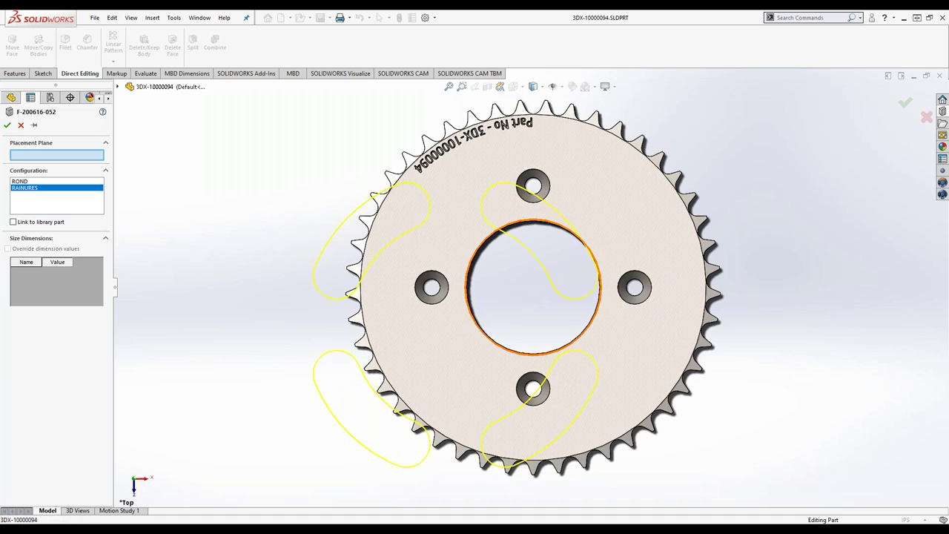
{"action": "left_click", "coordinate": [458, 321]}
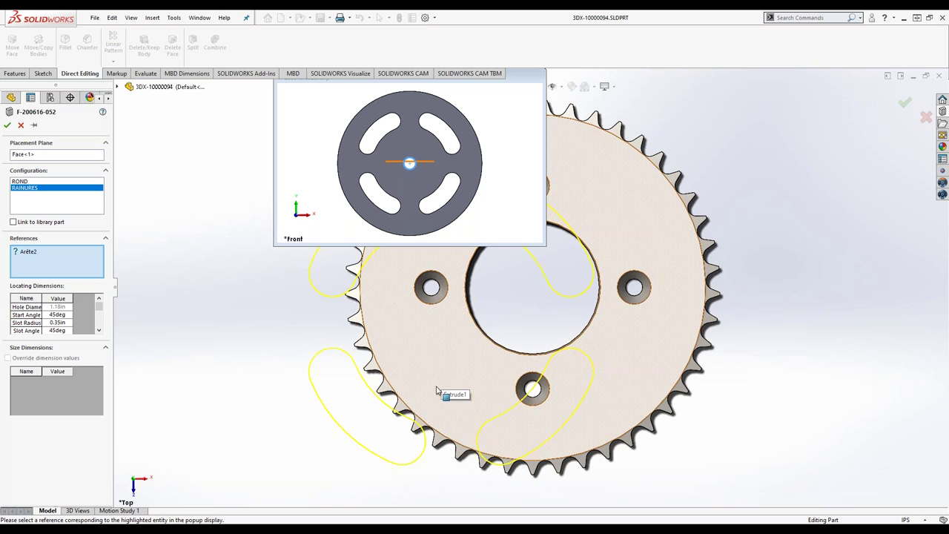
{"action": "left_click", "coordinate": [476, 324]}
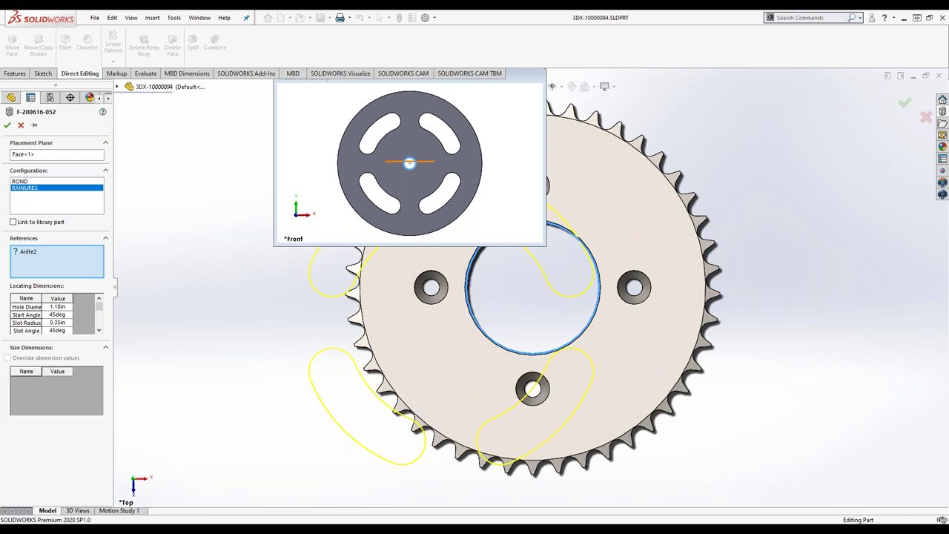
{"action": "left_click", "coordinate": [8, 125]}
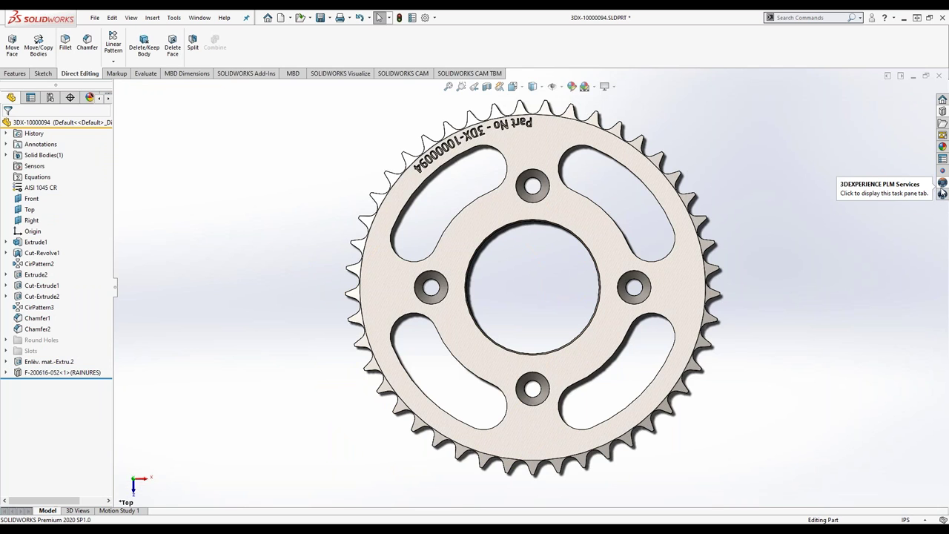
{"action": "left_click", "coordinate": [942, 189]}
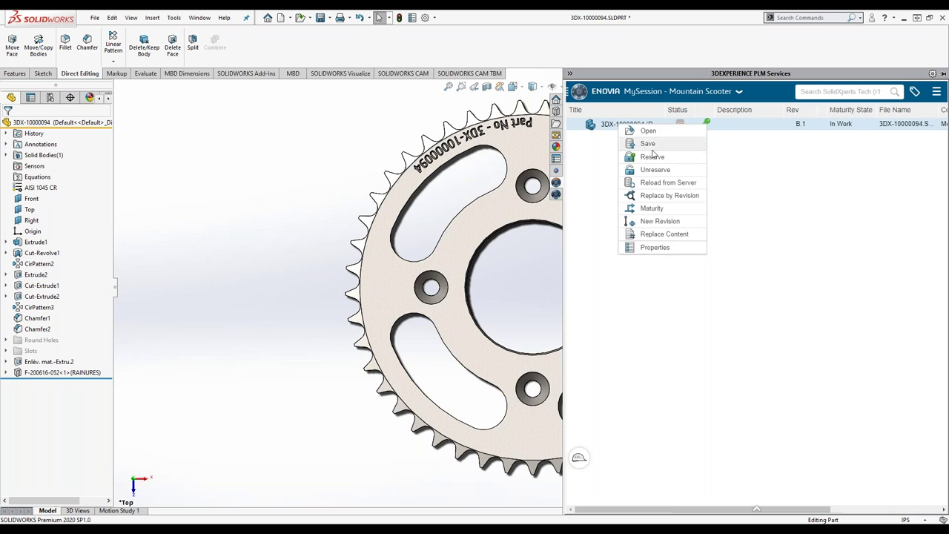
Save sprocket 3DX-10000094 as new revision C.1 commented 'Added 4 Slots ECO 1254', releasing the reservation
{"action": "left_click", "coordinate": [648, 143]}
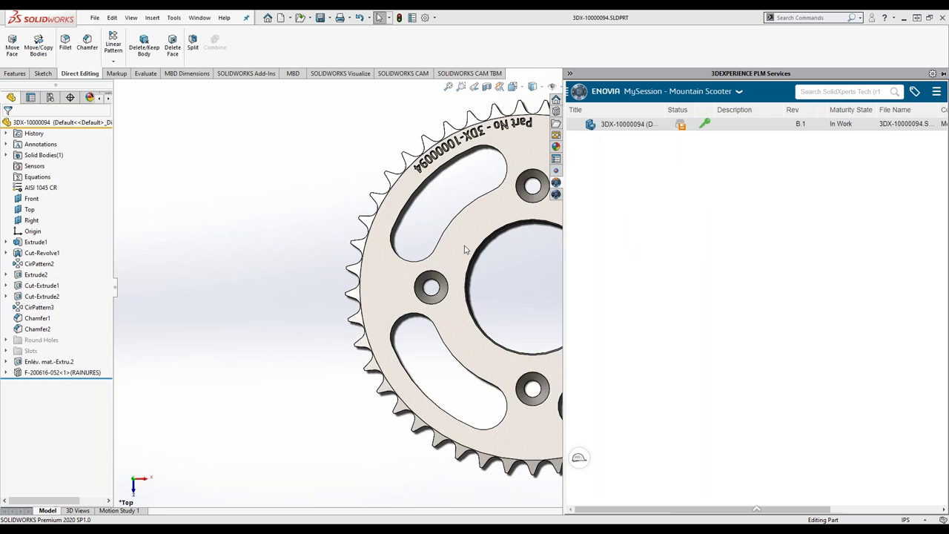
{"action": "left_click", "coordinate": [54, 354]}
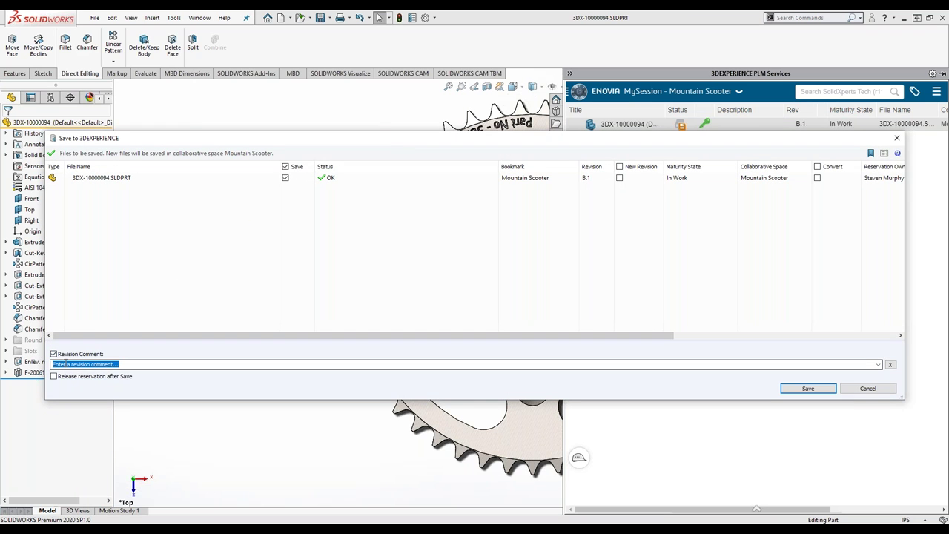
{"action": "type", "text": "Added 4 Slots ECO 1254"}
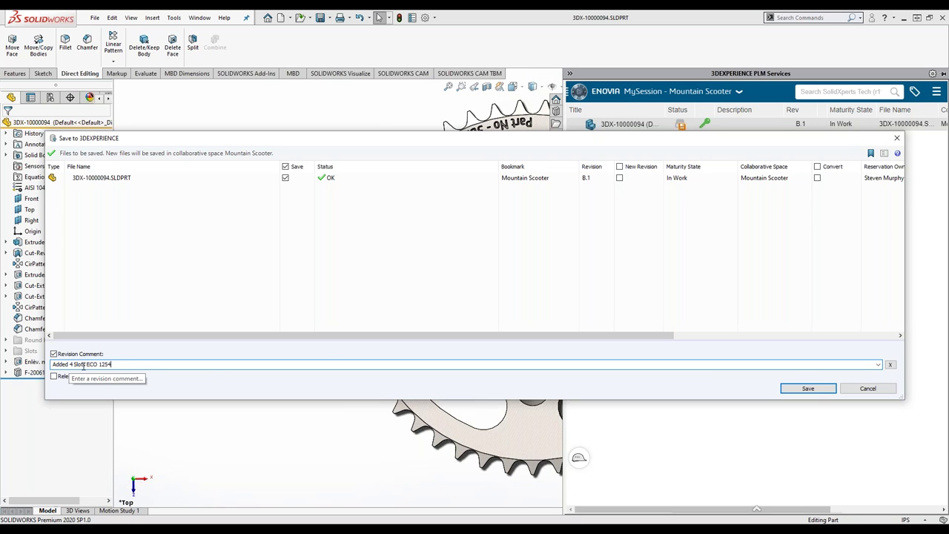
{"action": "left_click", "coordinate": [78, 374]}
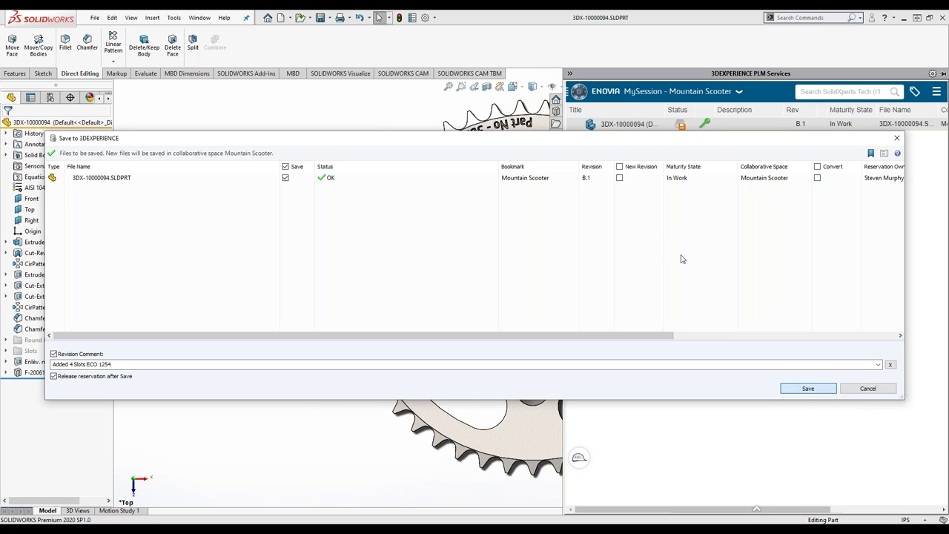
{"action": "left_click", "coordinate": [619, 178]}
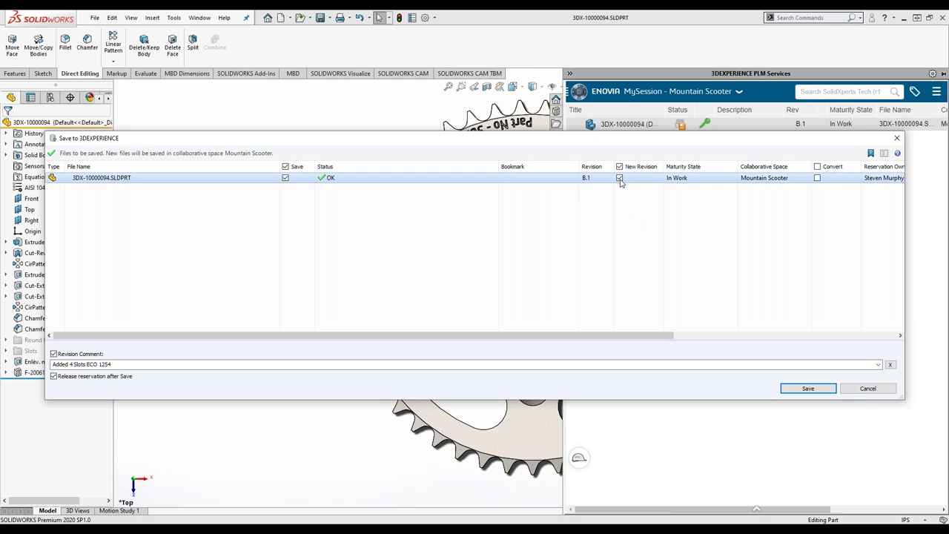
{"action": "left_click", "coordinate": [816, 391]}
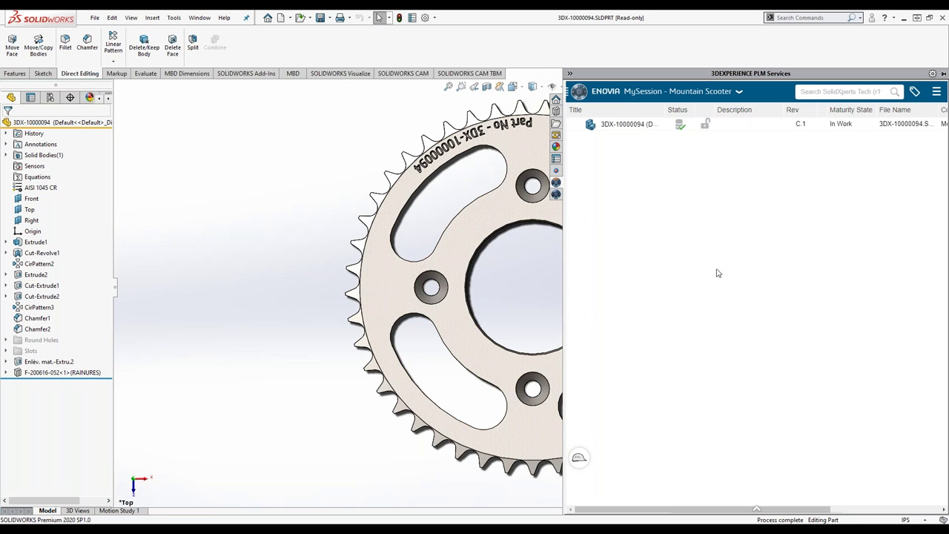
{"action": "left_click_drag", "start_coordinate": [564, 267], "coordinate": [535, 266]}
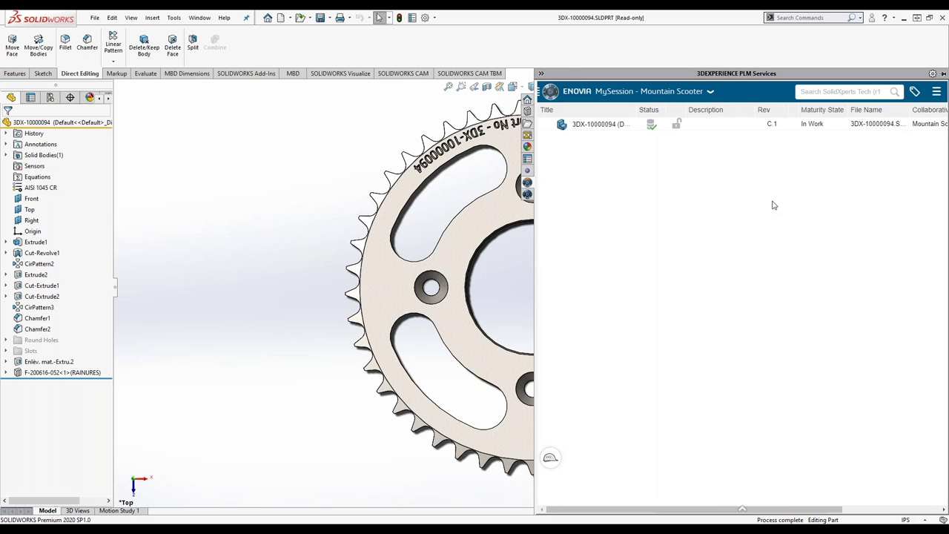
Change the maturity of part 3DX-10000094 C.1 from In Work to Frozen
{"action": "right_click", "coordinate": [753, 132]}
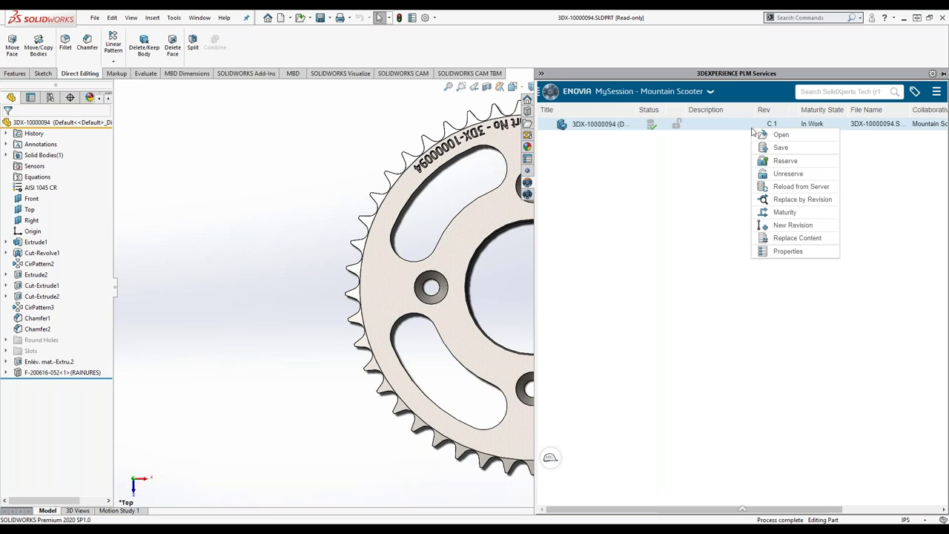
{"action": "left_click", "coordinate": [784, 213]}
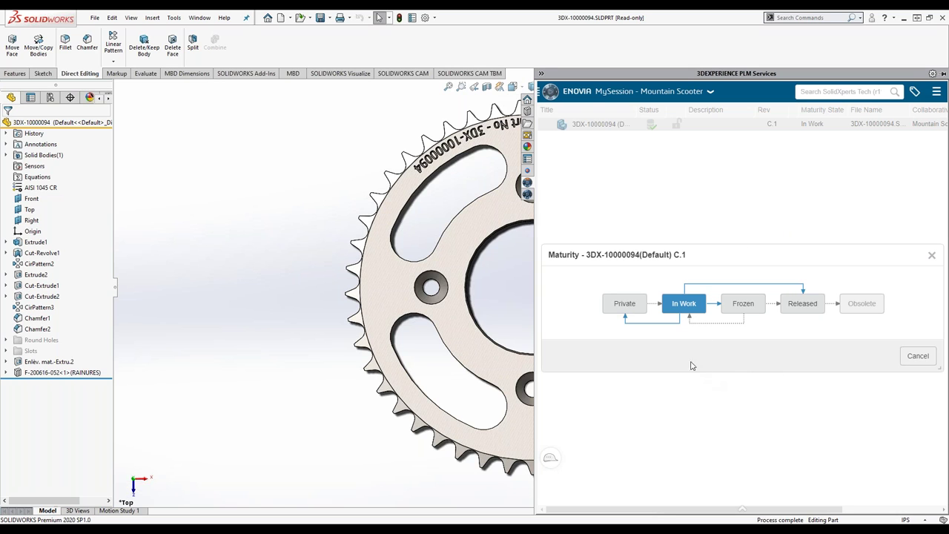
{"action": "left_click", "coordinate": [743, 307]}
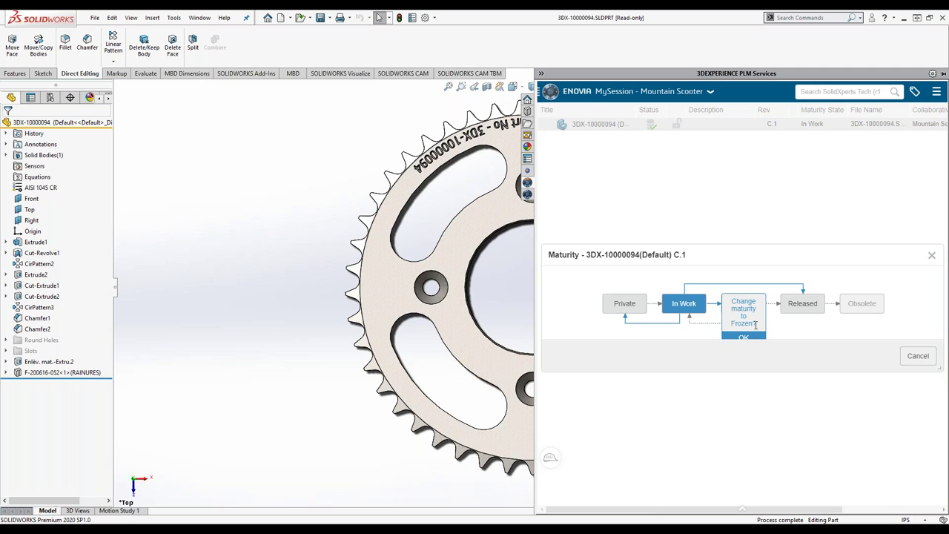
{"action": "left_click", "coordinate": [746, 336]}
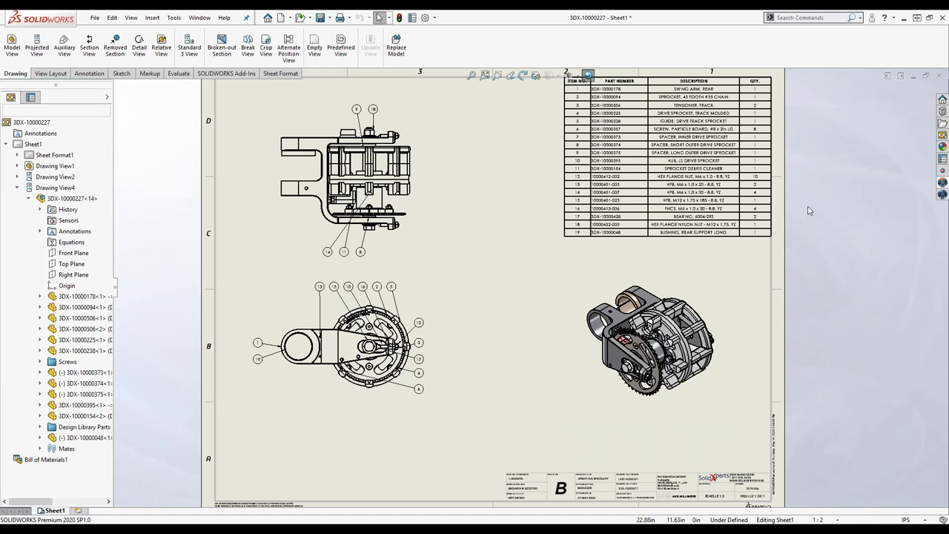
Switch to the 3DX-10000227 assembly and turn the view toward the sprocket
{"action": "key", "text": "ctrl+Tab"}
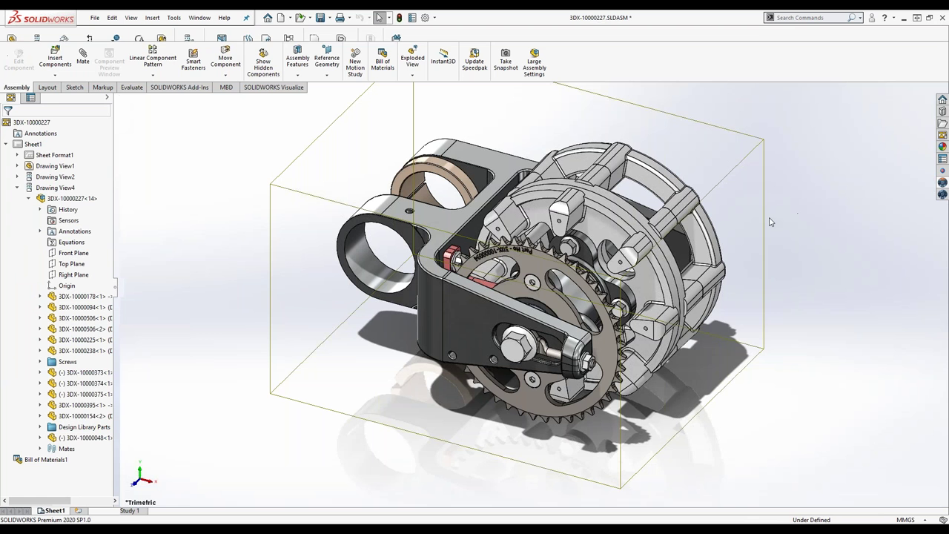
{"action": "key", "text": "Left"}
{"action": "key", "text": "Left"}
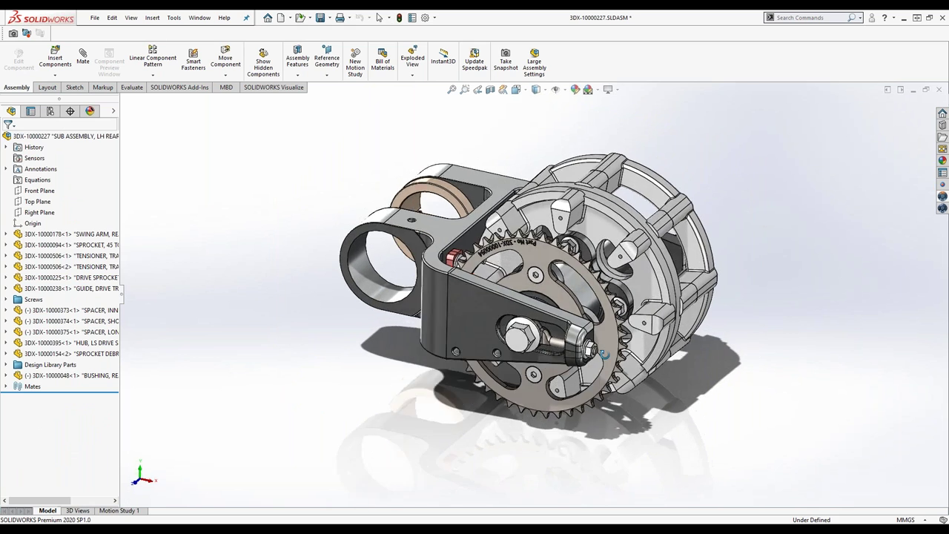
{"action": "key", "text": "Down"}
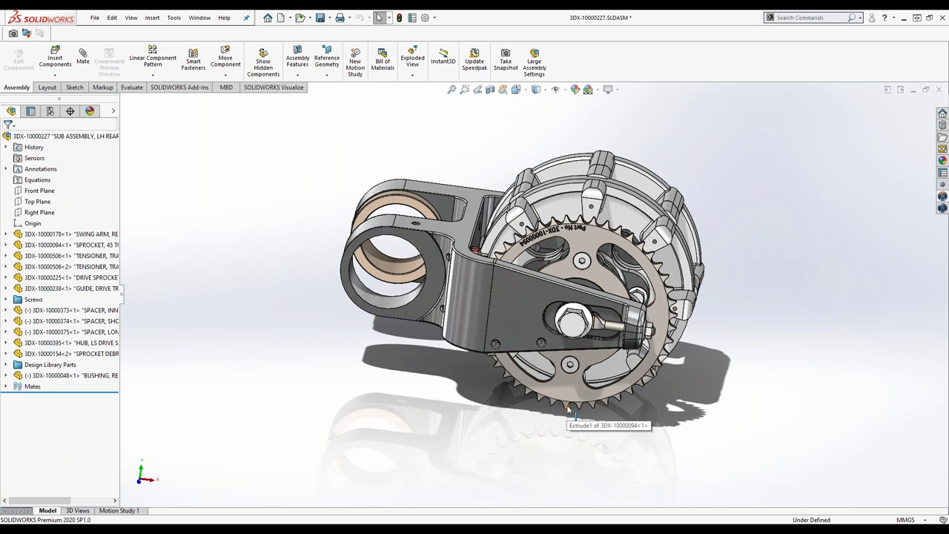
{"action": "left_click", "coordinate": [942, 208]}
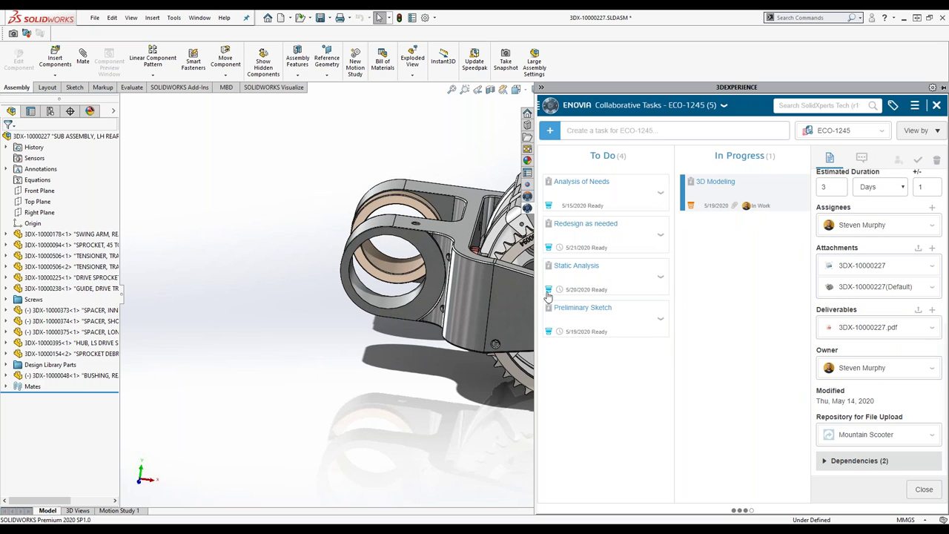
{"action": "left_click_drag", "start_coordinate": [439, 375], "coordinate": [265, 378]}
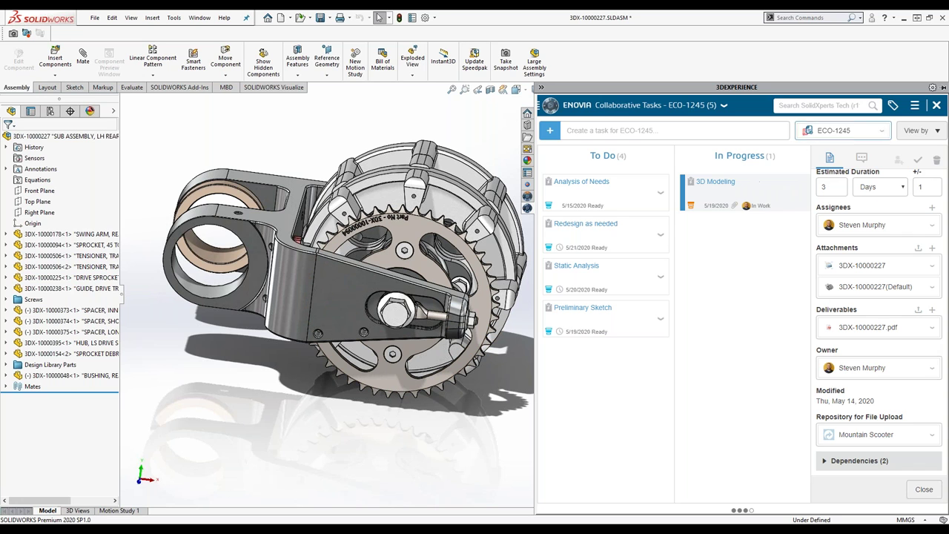
Search 3DEXPERIENCE for 'guard'
{"action": "left_click", "coordinate": [804, 106]}
{"action": "type", "text": "gu"}
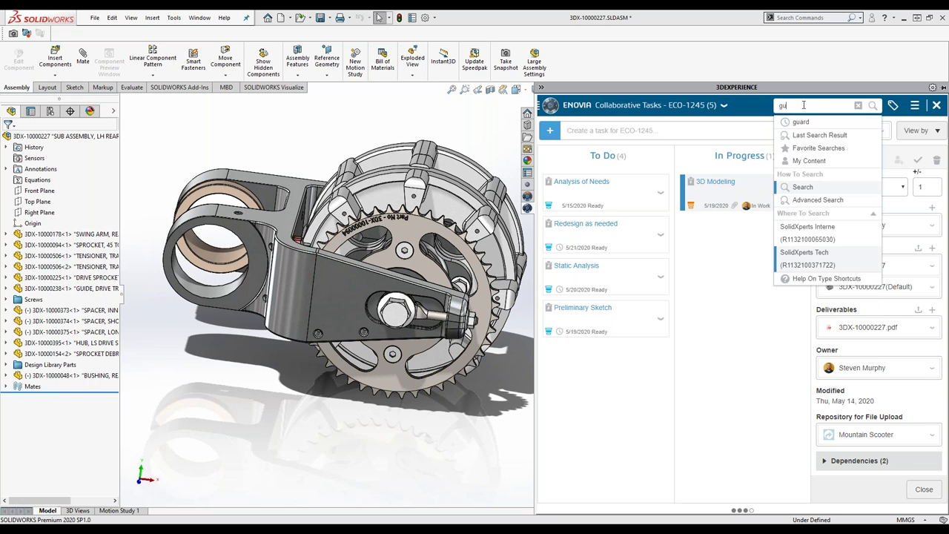
{"action": "type", "text": "ard"}
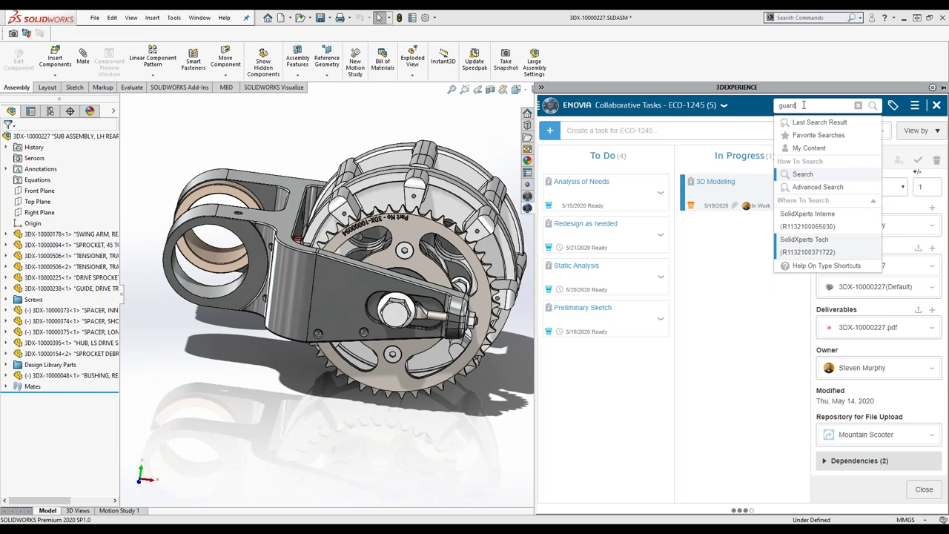
{"action": "key", "text": "Return"}
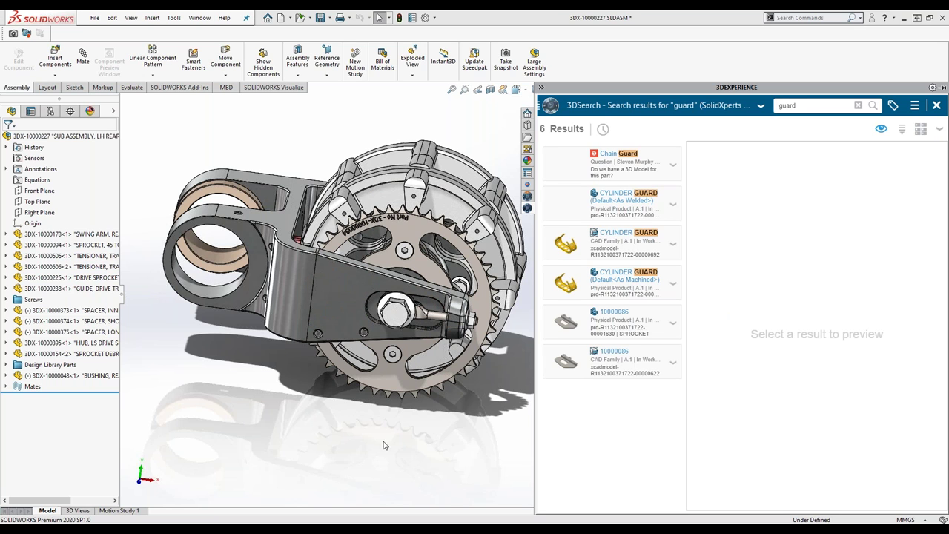
Drag sprocket guard 10000086 from the search results into the assembly as two instances
{"action": "left_click", "coordinate": [580, 329]}
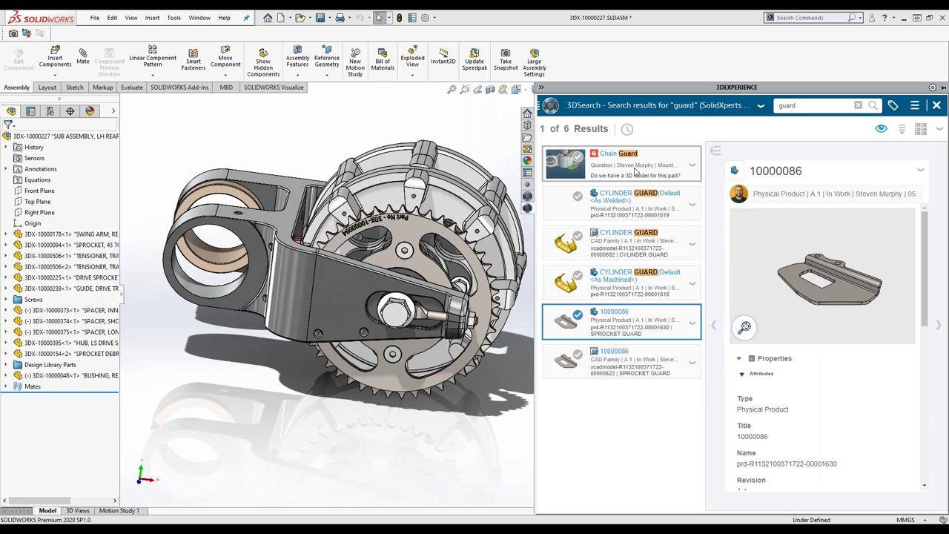
{"action": "mouse_move", "coordinate": [635, 171]}
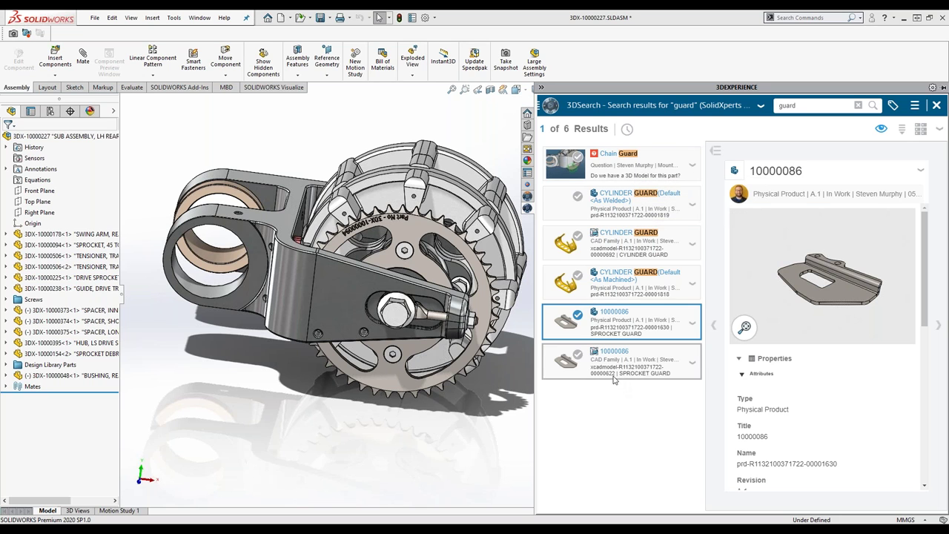
{"action": "left_click_drag", "start_coordinate": [613, 373], "coordinate": [331, 365]}
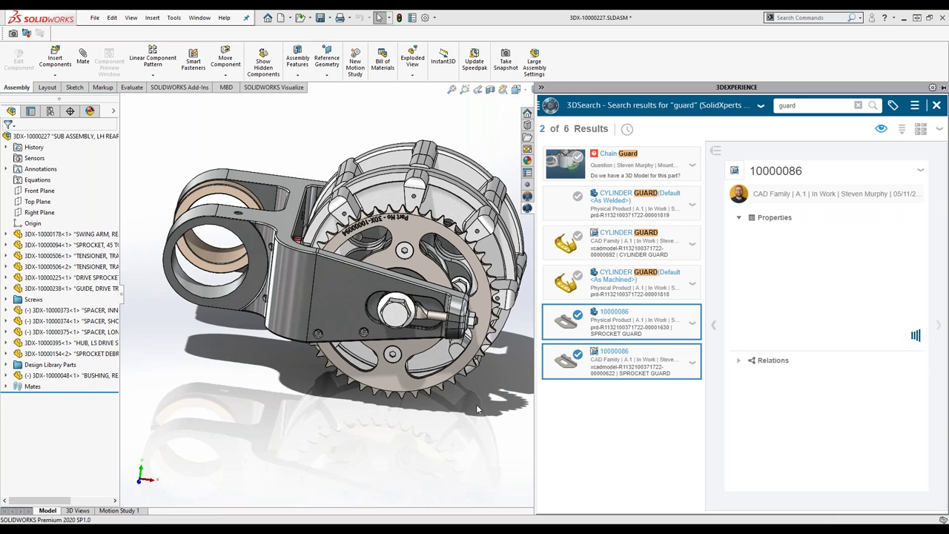
{"action": "left_click", "coordinate": [297, 389]}
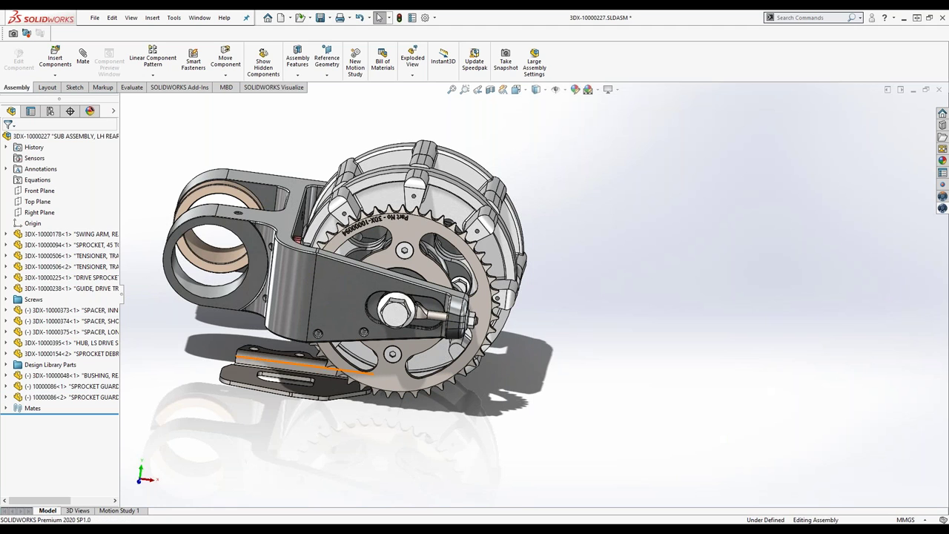
{"action": "left_click_drag", "start_coordinate": [296, 389], "coordinate": [389, 436]}
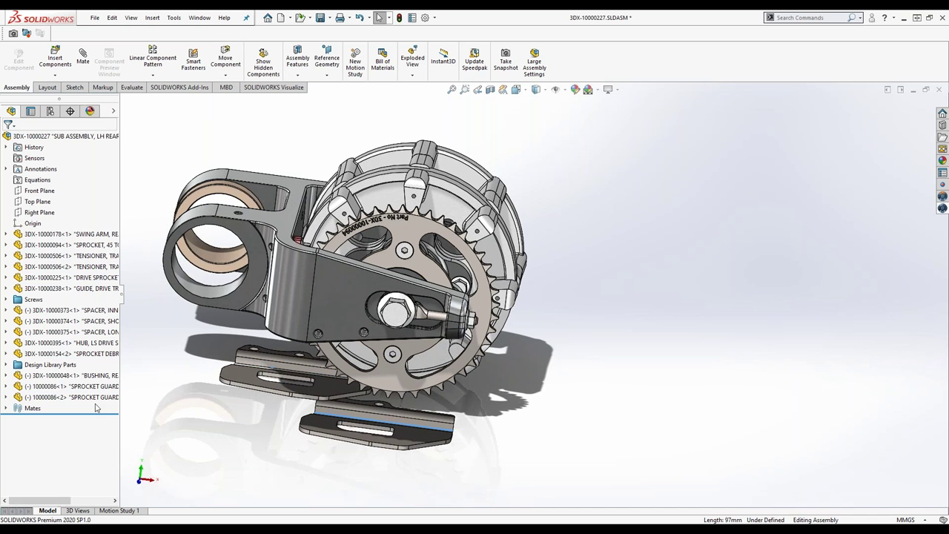
Delete the duplicate sprocket guard instance
{"action": "left_click", "coordinate": [74, 399]}
{"action": "key", "text": "Delete"}
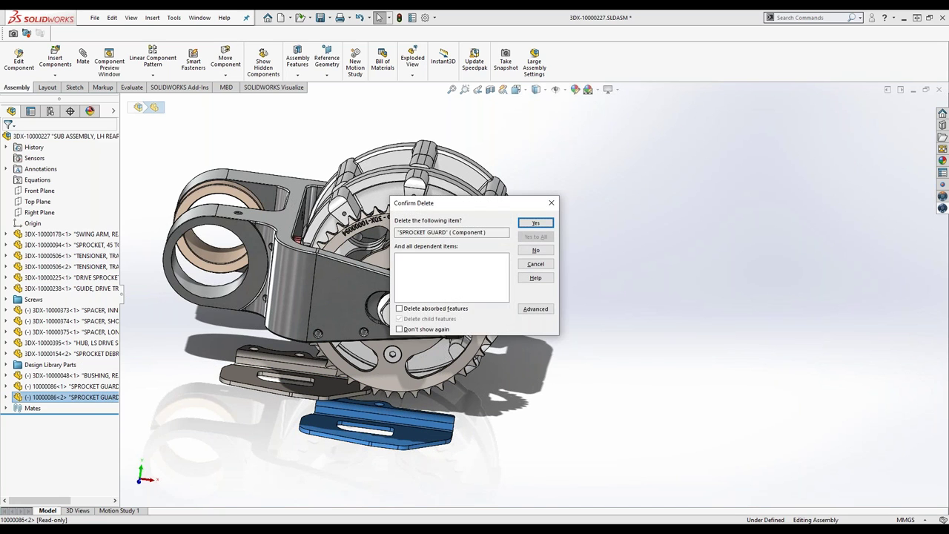
{"action": "key", "text": "Return"}
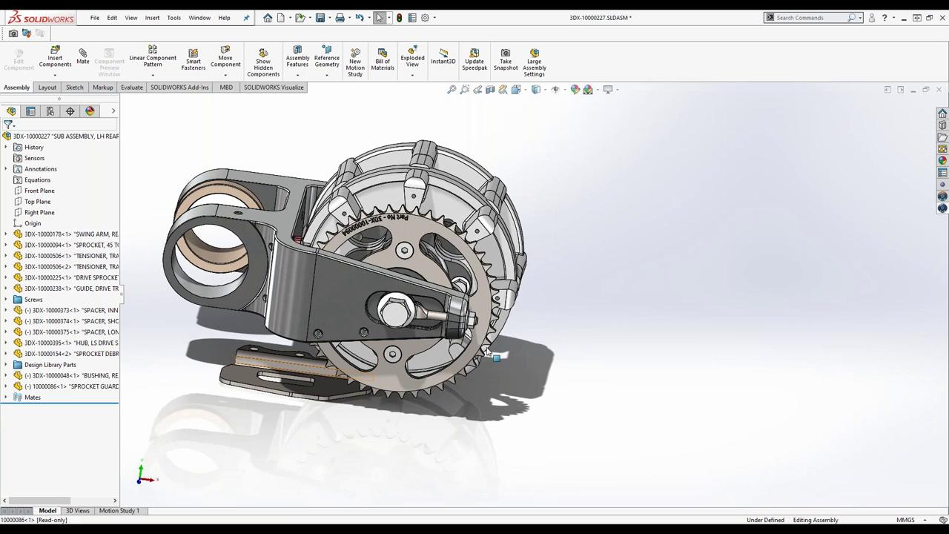
{"action": "left_click_drag", "start_coordinate": [263, 367], "coordinate": [243, 364]}
{"action": "scroll", "coordinate": [359, 282], "scroll_direction": "down", "scroll_amount": 10}
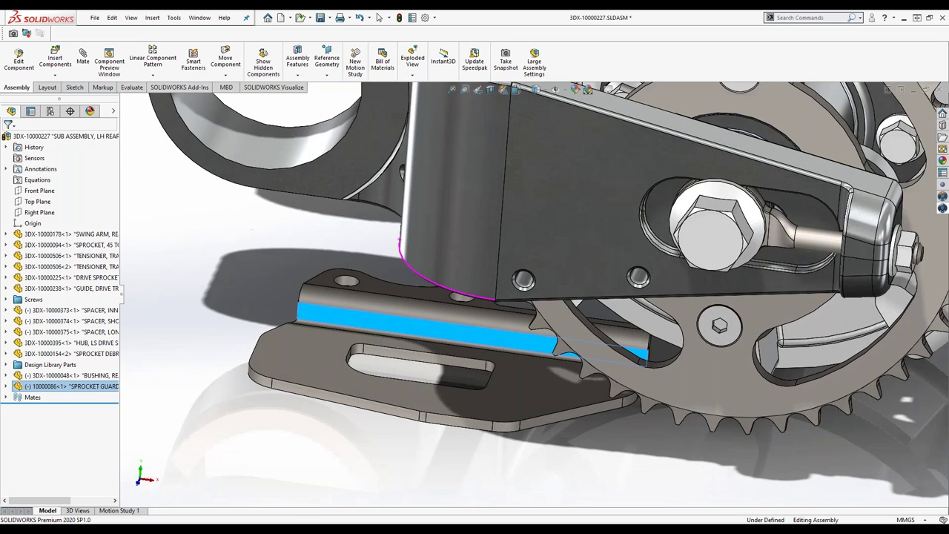
Mate the guard's holes concentric to the bracket holes, then switch to 3DEXPERIENCE Project Management
{"action": "left_click", "coordinate": [357, 279]}
{"action": "left_click_drag", "start_coordinate": [357, 278], "coordinate": [333, 290]}
{"action": "left_click", "coordinate": [333, 290]}
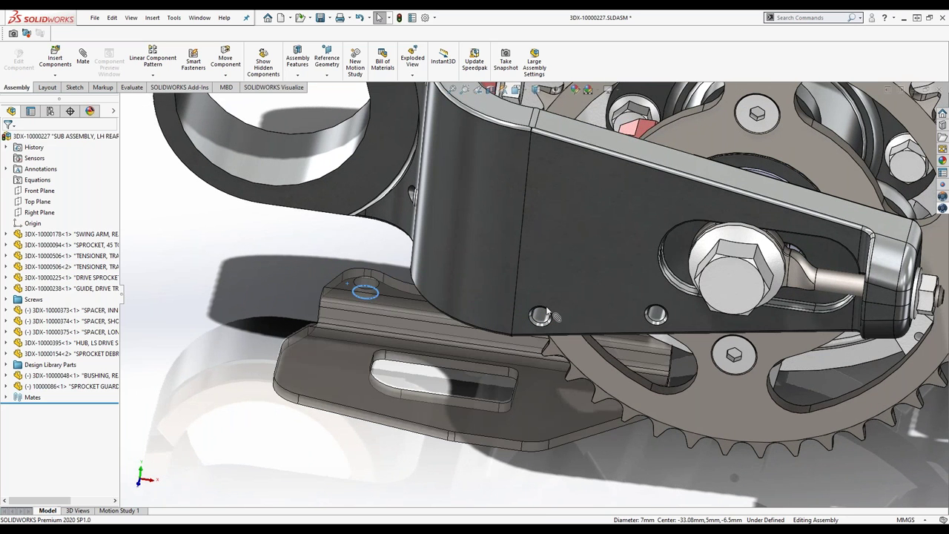
{"action": "left_click", "coordinate": [548, 311], "text": "ctrl"}
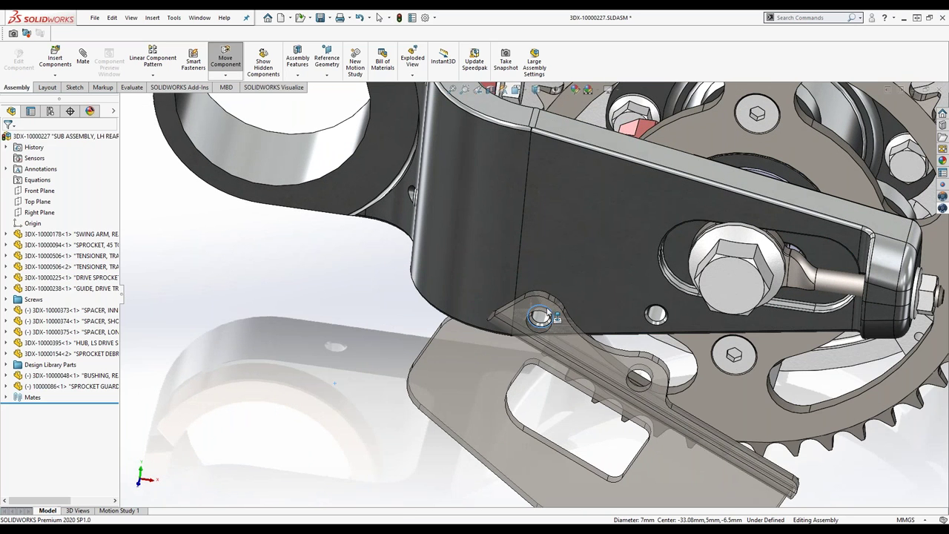
{"action": "left_click", "coordinate": [646, 380]}
{"action": "left_click_drag", "start_coordinate": [645, 380], "coordinate": [649, 311]}
{"action": "left_click", "coordinate": [651, 312]}
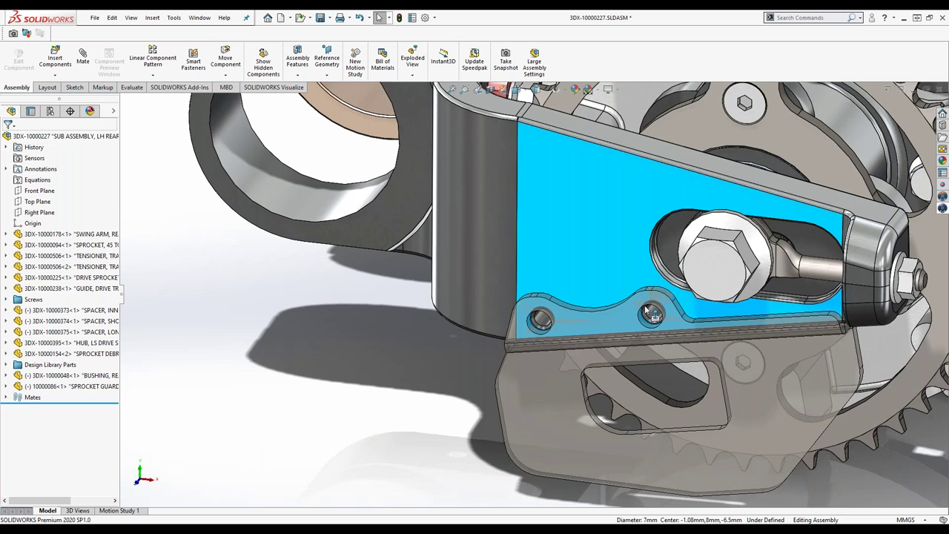
{"action": "left_click", "coordinate": [652, 314]}
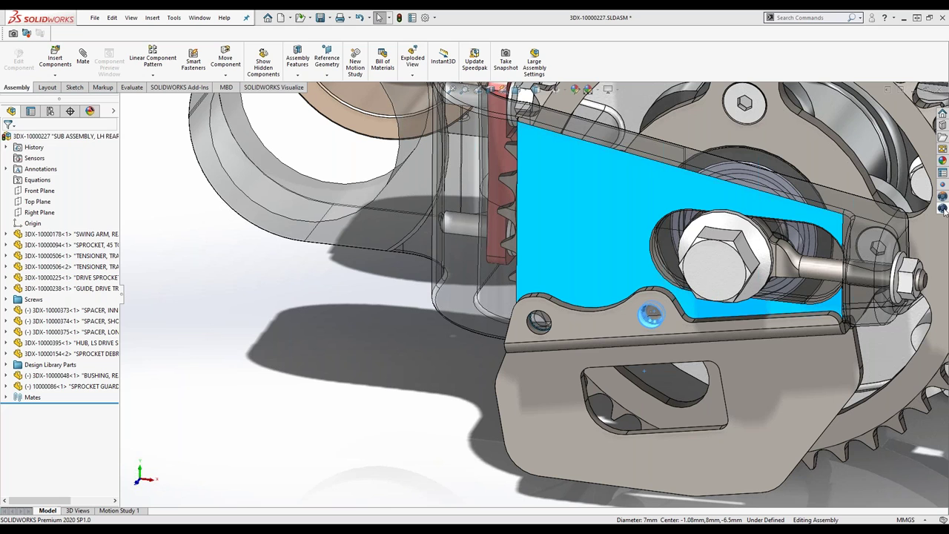
{"action": "left_click", "coordinate": [387, 523]}
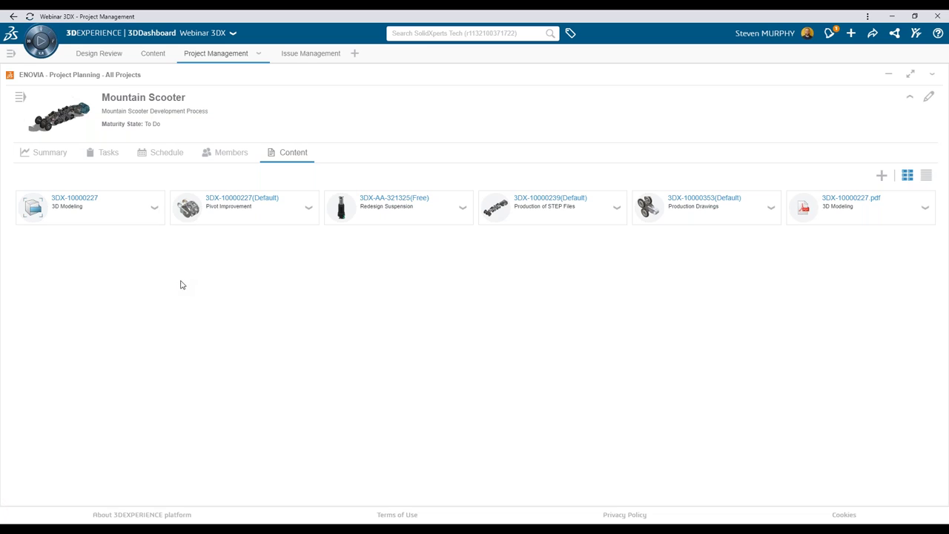
Search the platform for 'bolt' and preview the 3DX-10000401 hex flange bolt
{"action": "left_click", "coordinate": [431, 32]}
{"action": "type", "text": "bolt"}
{"action": "key", "text": "Return"}
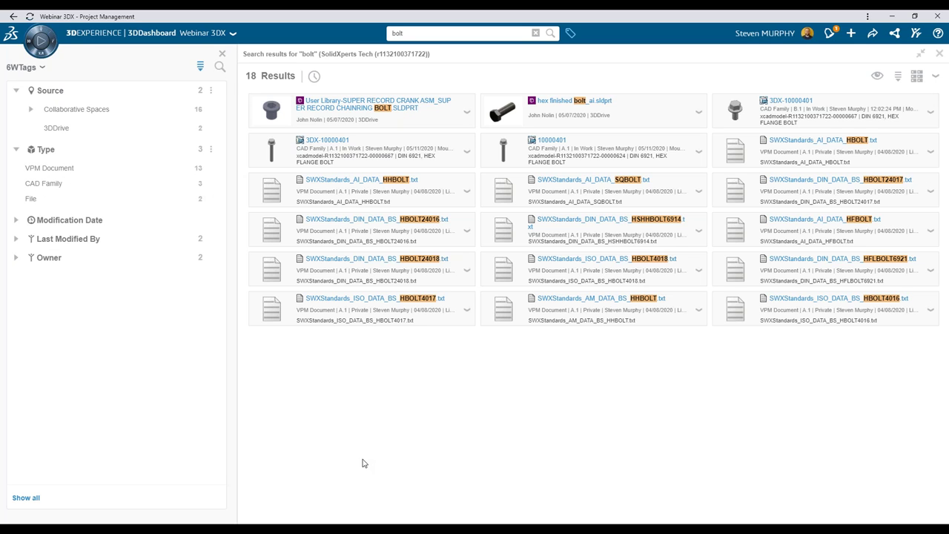
{"action": "left_click", "coordinate": [465, 161]}
{"action": "left_click", "coordinate": [466, 152]}
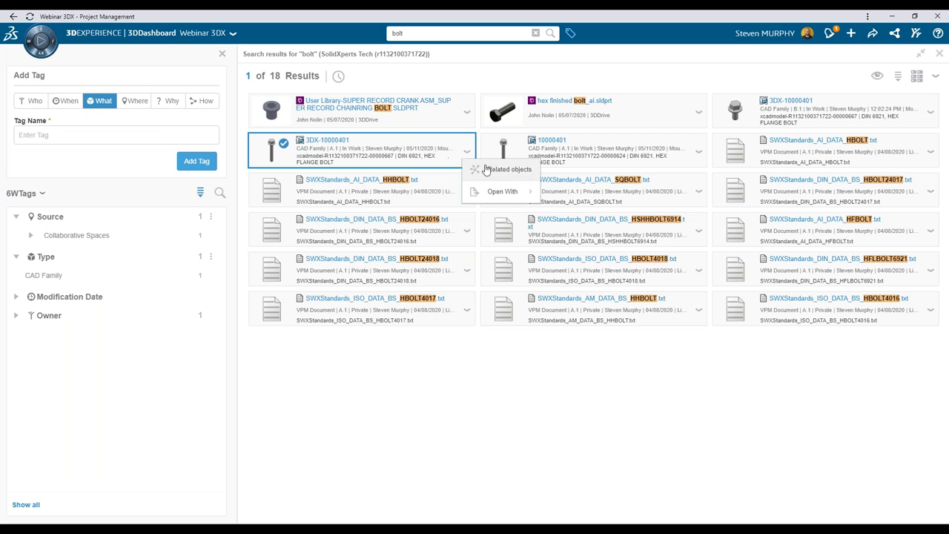
{"action": "left_click", "coordinate": [876, 77]}
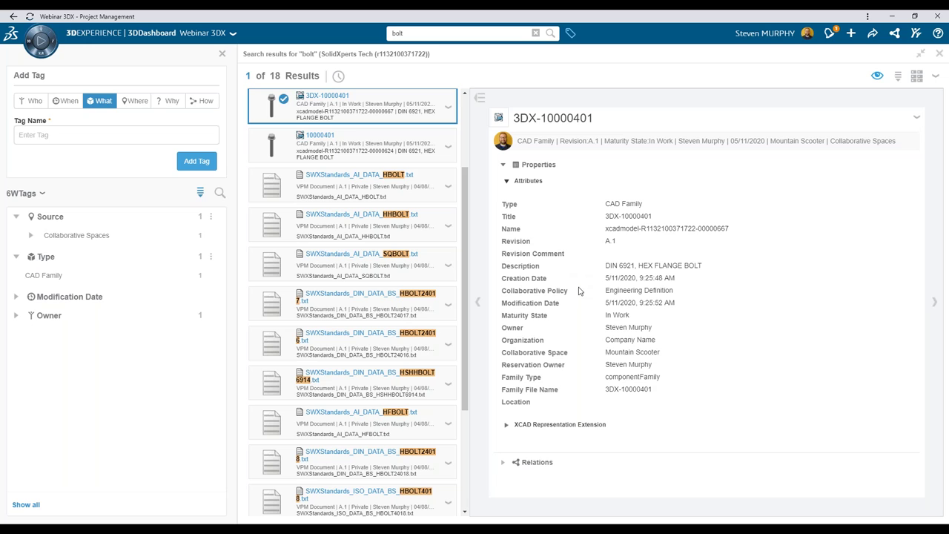
Expand the bolt's XCAD Representation and Relations, then return to the SOLIDWORKS 3DX-10000227 assembly
{"action": "left_click", "coordinate": [507, 426]}
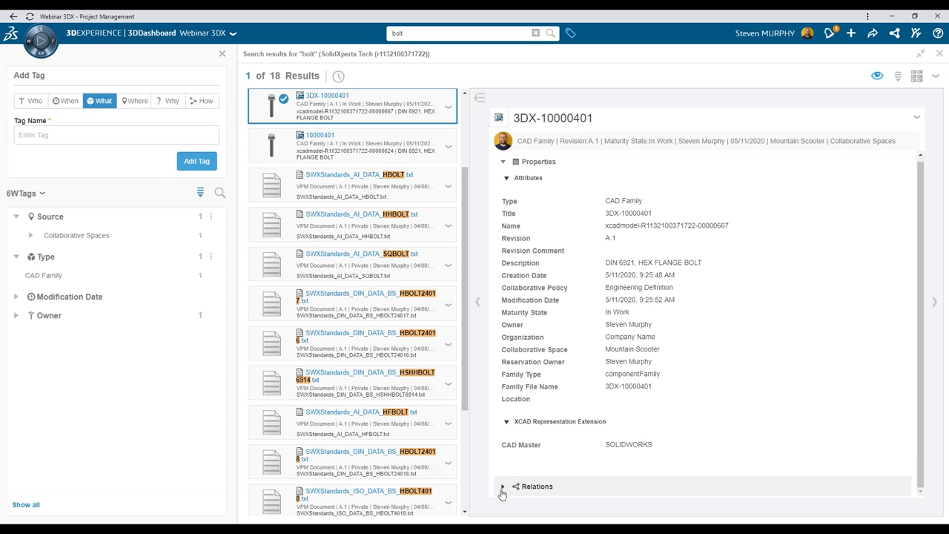
{"action": "left_click", "coordinate": [502, 488]}
{"action": "scroll", "coordinate": [612, 383], "scroll_direction": "down", "scroll_amount": 3}
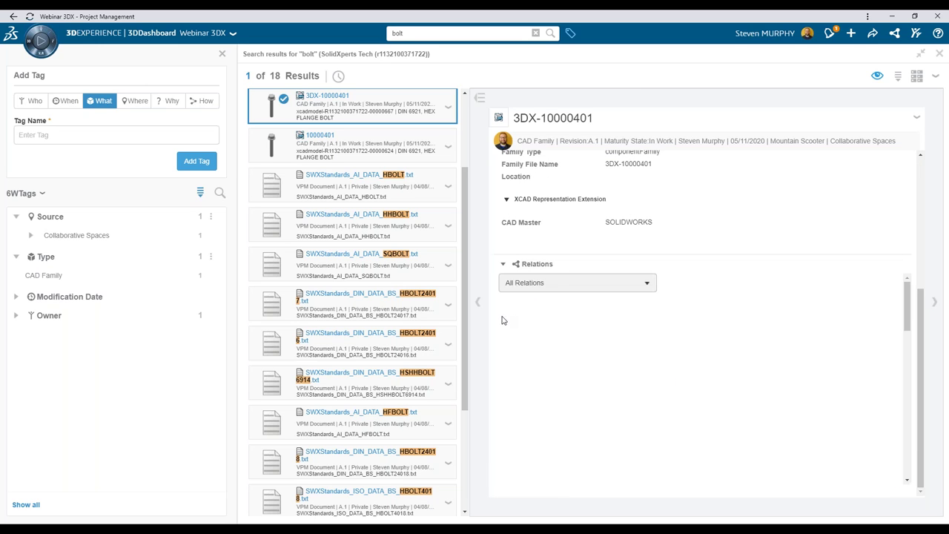
{"action": "scroll", "coordinate": [568, 361], "scroll_direction": "down", "scroll_amount": 5}
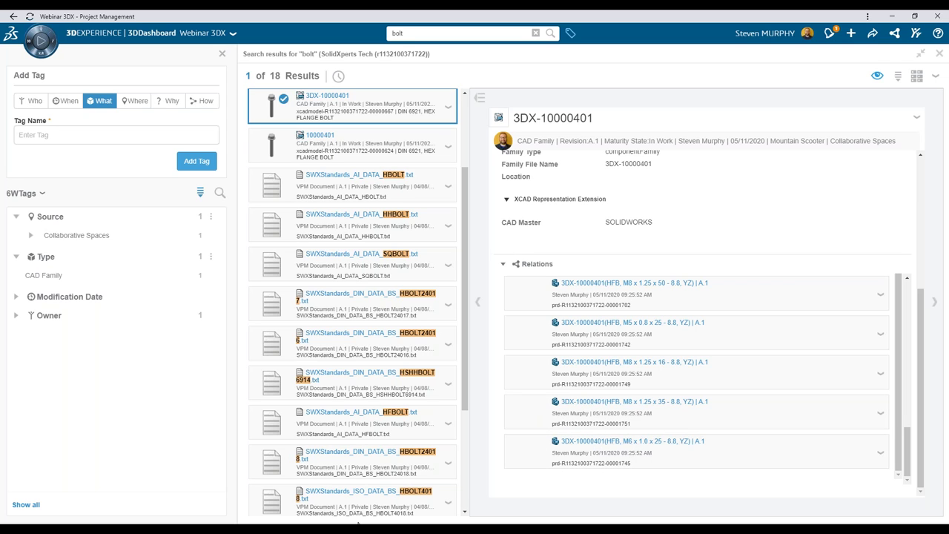
{"action": "left_click", "coordinate": [355, 530]}
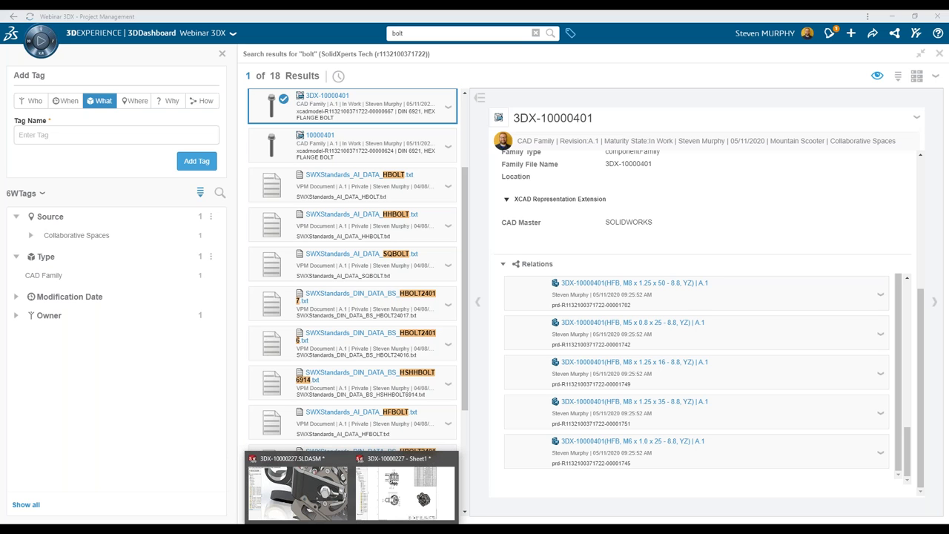
{"action": "left_click", "coordinate": [297, 491]}
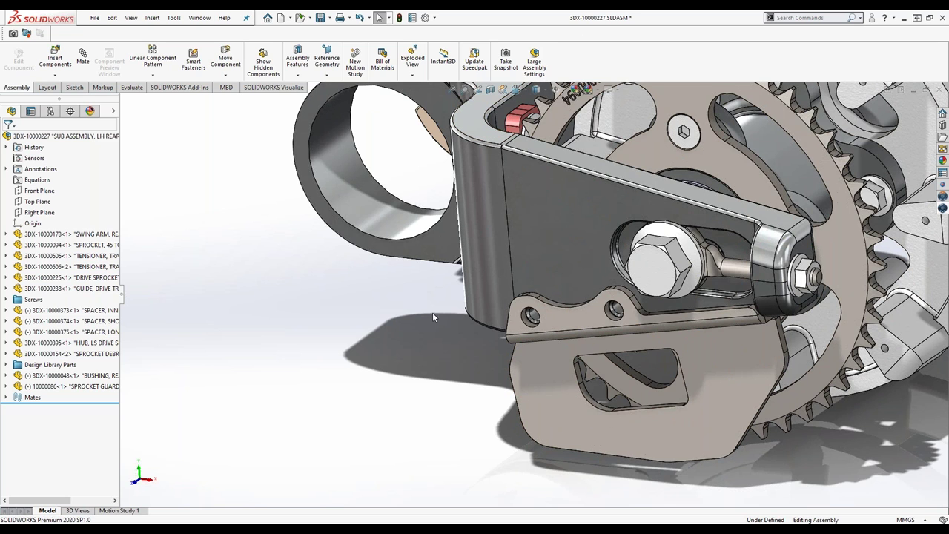
Drag the 3DX-10000401 hex flange bolt from a 3DEXPERIENCE 'bolt' search into the assembly near the guard
{"action": "left_click", "coordinate": [944, 208]}
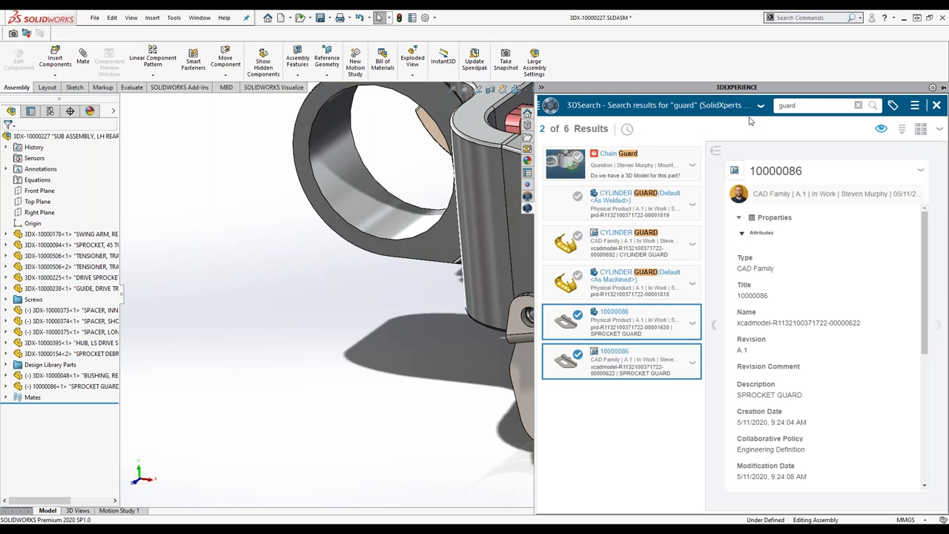
{"action": "left_click", "coordinate": [807, 105]}
{"action": "type", "text": "bolt"}
{"action": "key", "text": "Return"}
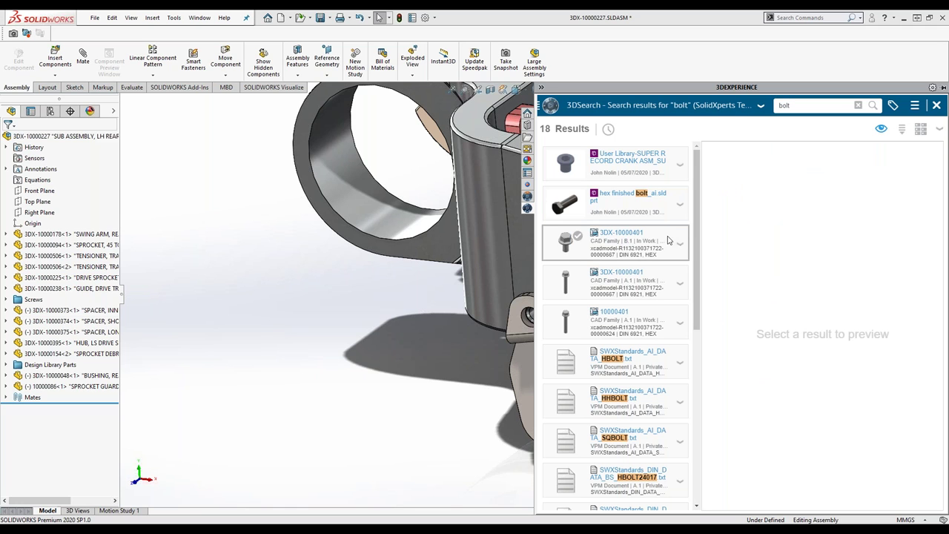
{"action": "left_click", "coordinate": [629, 249]}
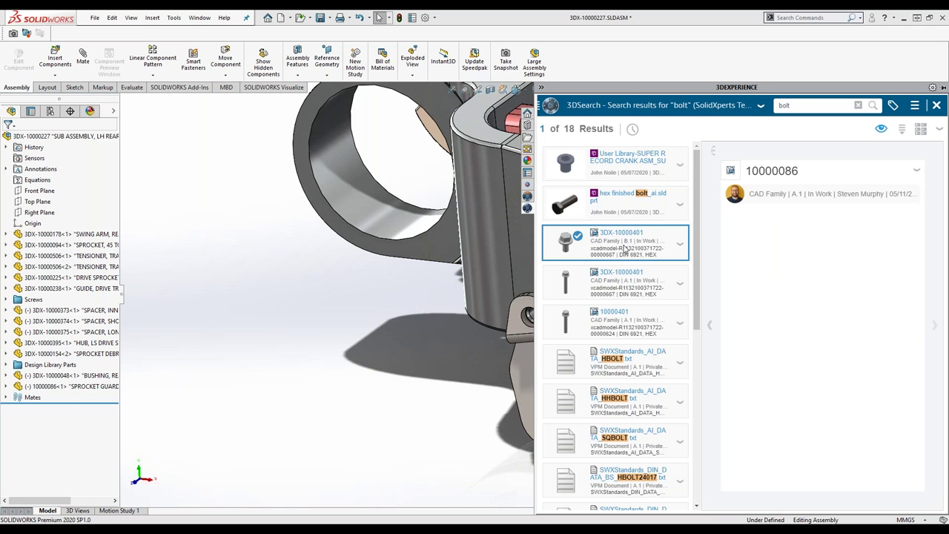
{"action": "left_click_drag", "start_coordinate": [485, 371], "coordinate": [479, 407]}
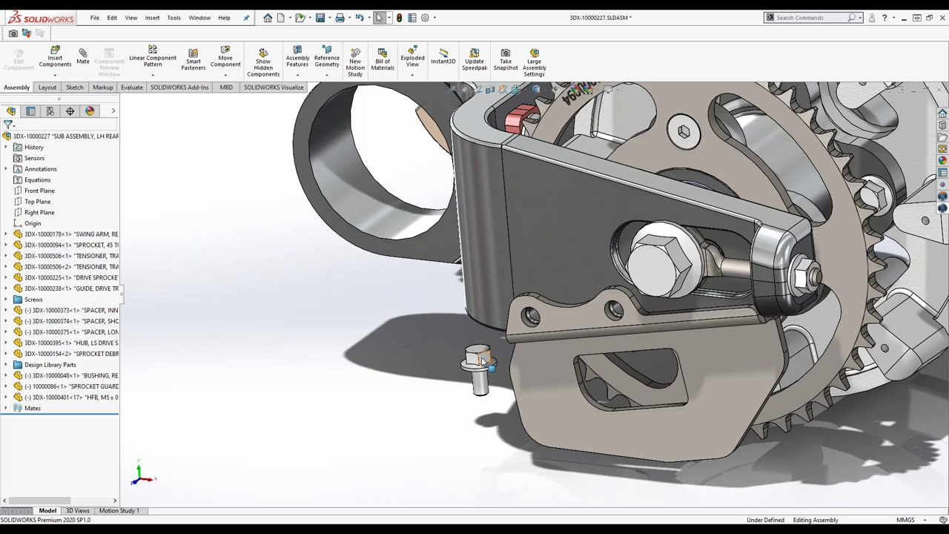
{"action": "left_click", "coordinate": [482, 362]}
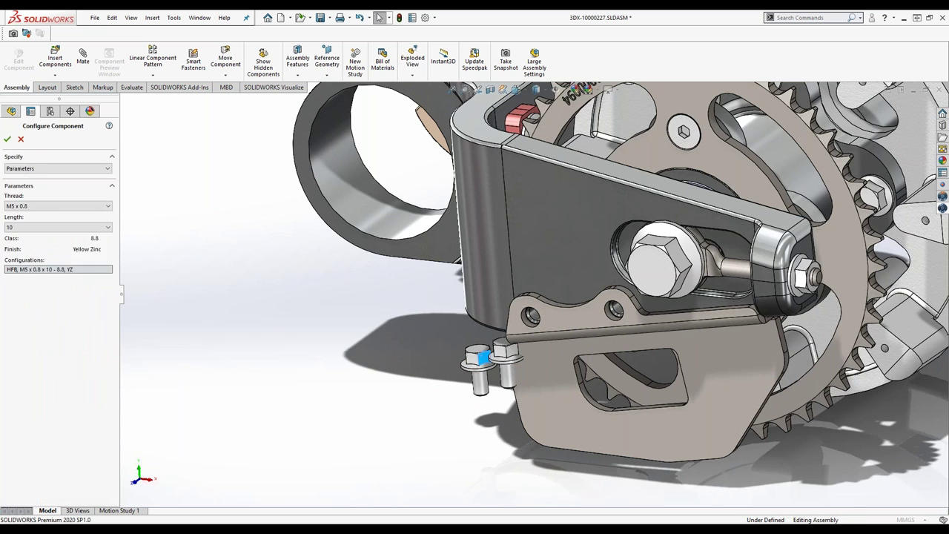
Accept the M5 x 0.8 x 10 configuration and seat both bolts in the guard's left and right holes
{"action": "scroll", "coordinate": [553, 341], "scroll_direction": "down", "scroll_amount": 3}
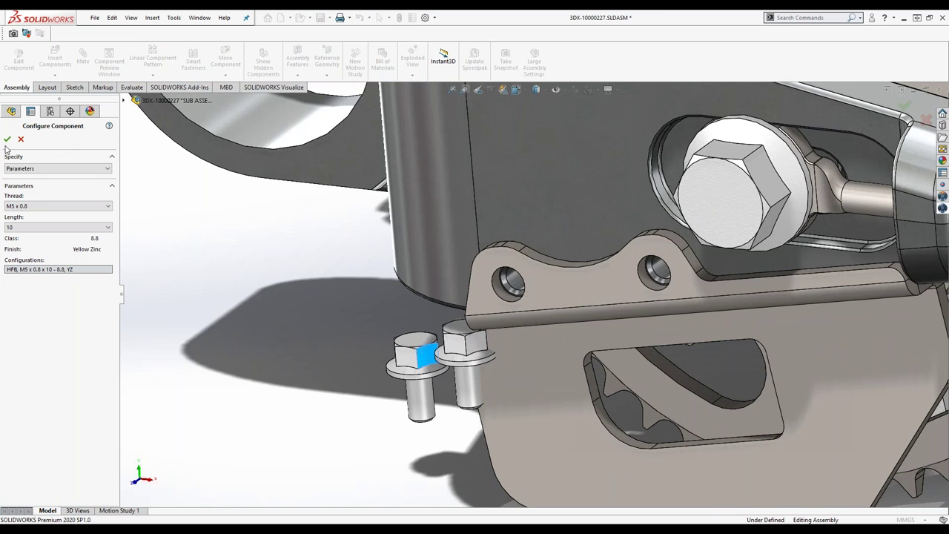
{"action": "left_click", "coordinate": [7, 140]}
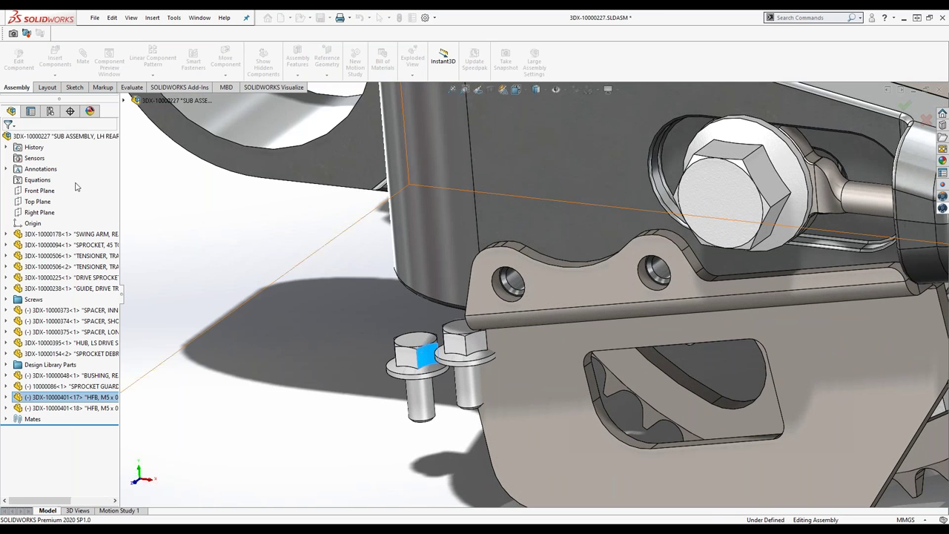
{"action": "left_click", "coordinate": [448, 369]}
{"action": "left_click_drag", "start_coordinate": [448, 369], "coordinate": [522, 302]}
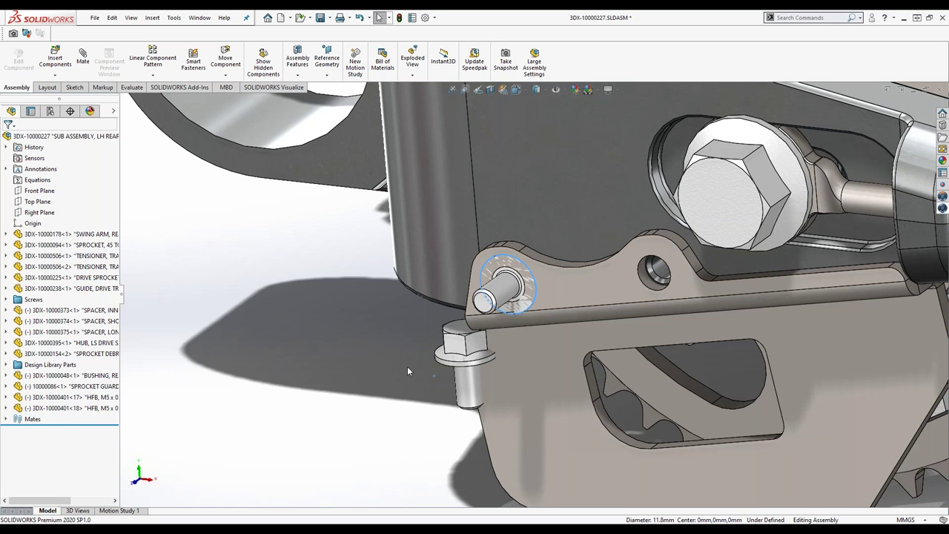
{"action": "left_click_drag", "start_coordinate": [469, 361], "coordinate": [647, 274]}
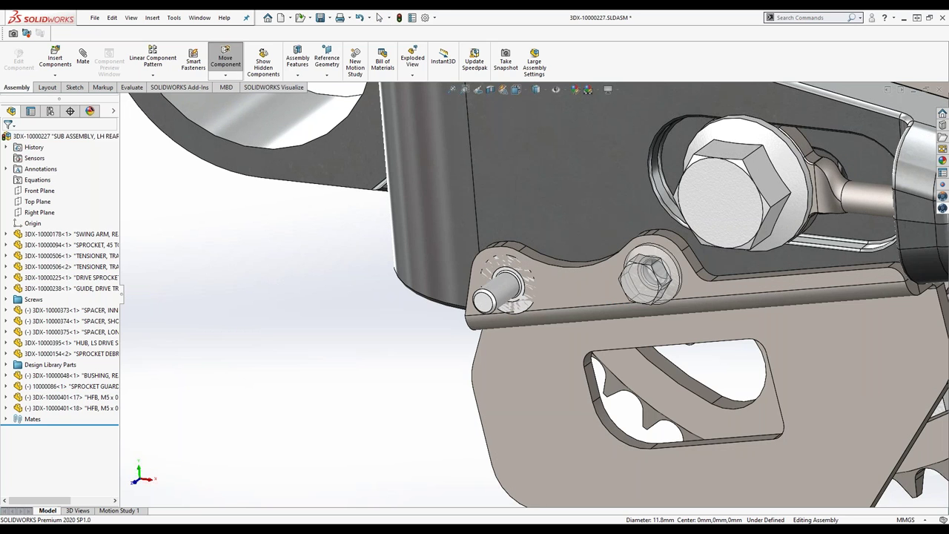
Flip the Concentric423 mate's alignment and zoom to fit the whole assembly
{"action": "left_click", "coordinate": [7, 420]}
{"action": "scroll", "coordinate": [25, 416], "scroll_direction": "down", "scroll_amount": 15}
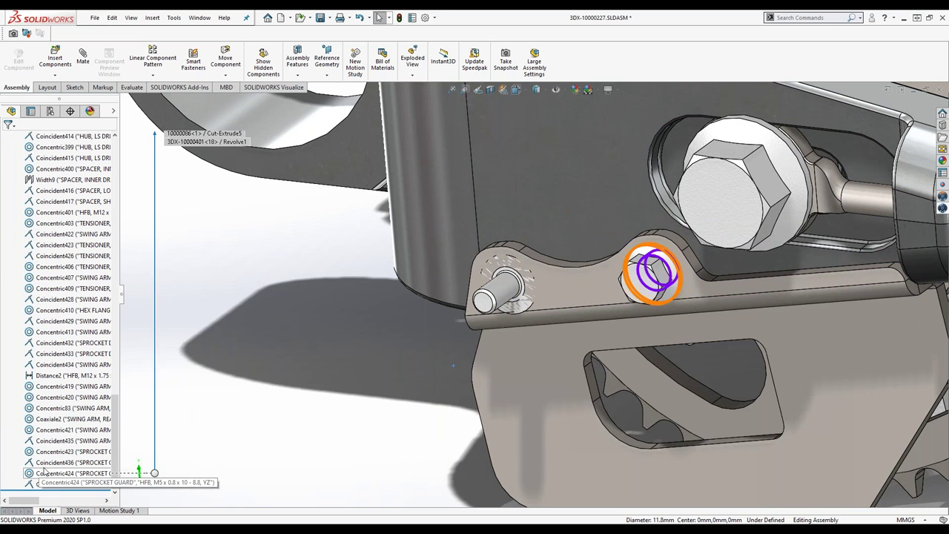
{"action": "right_click", "coordinate": [50, 453]}
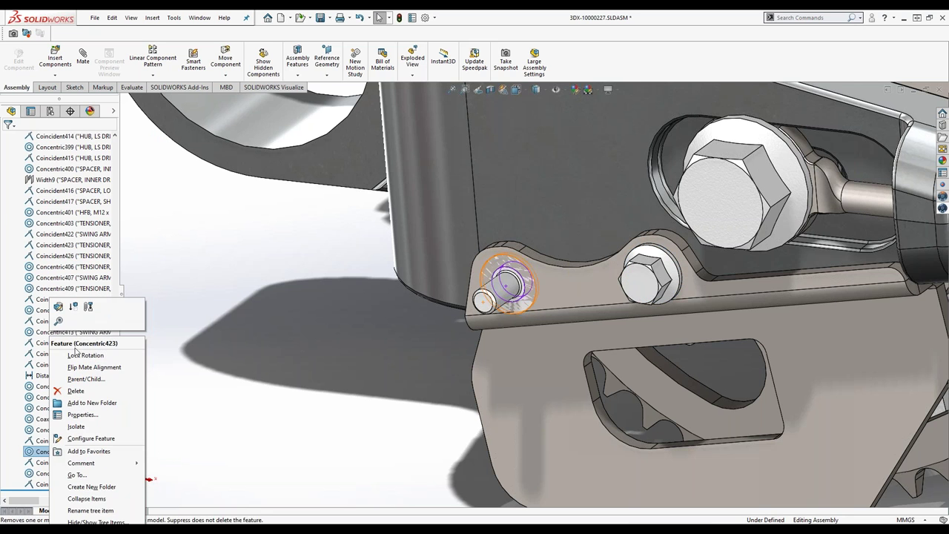
{"action": "left_click", "coordinate": [86, 368]}
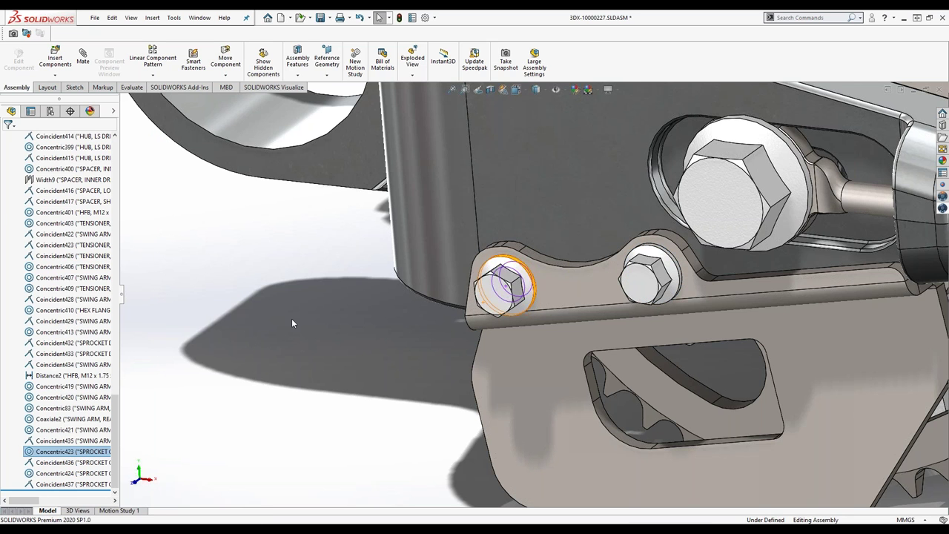
{"action": "left_click", "coordinate": [506, 280]}
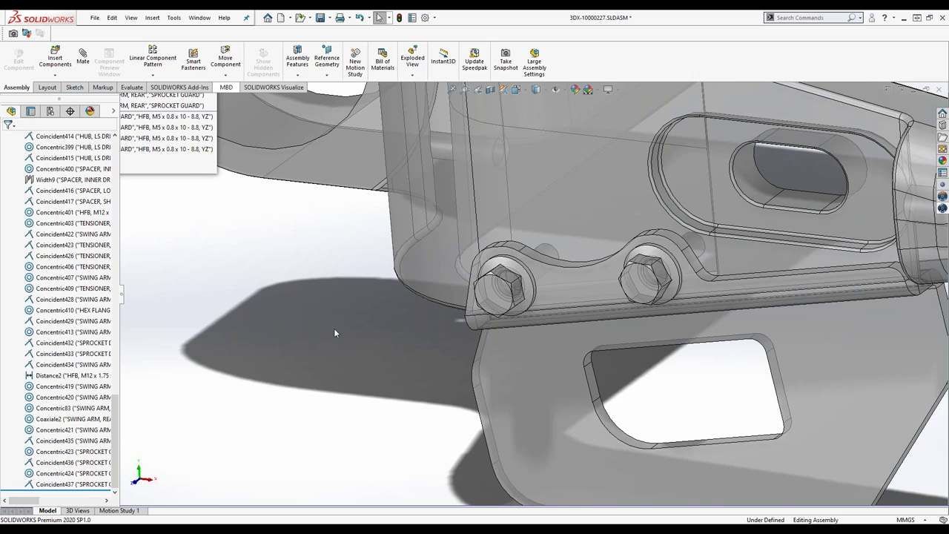
{"action": "left_click", "coordinate": [334, 330]}
{"action": "key", "text": "f"}
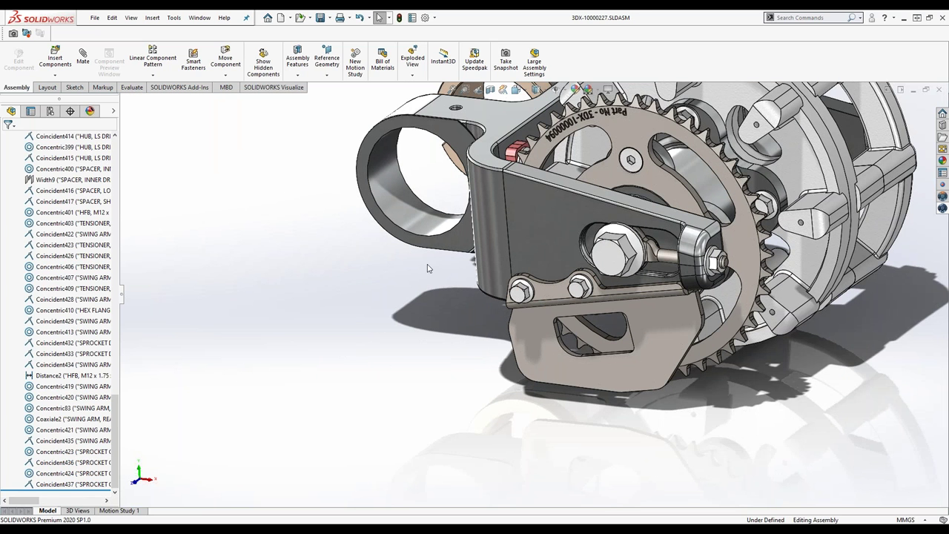
{"action": "key", "text": "ctrl+Tab"}
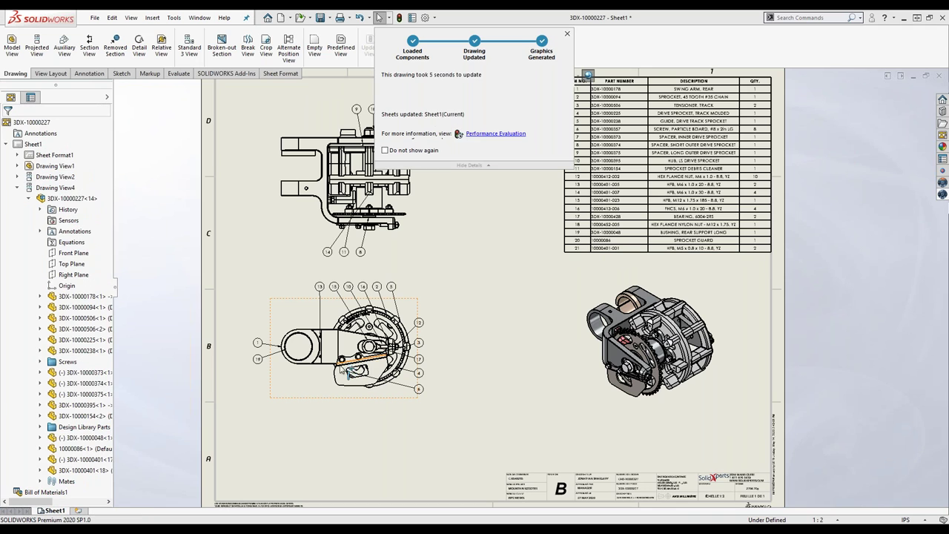
Dismiss the update summary and auto-balloon the bottom view, adding balloons 20 and 21
{"action": "left_click", "coordinate": [363, 382]}
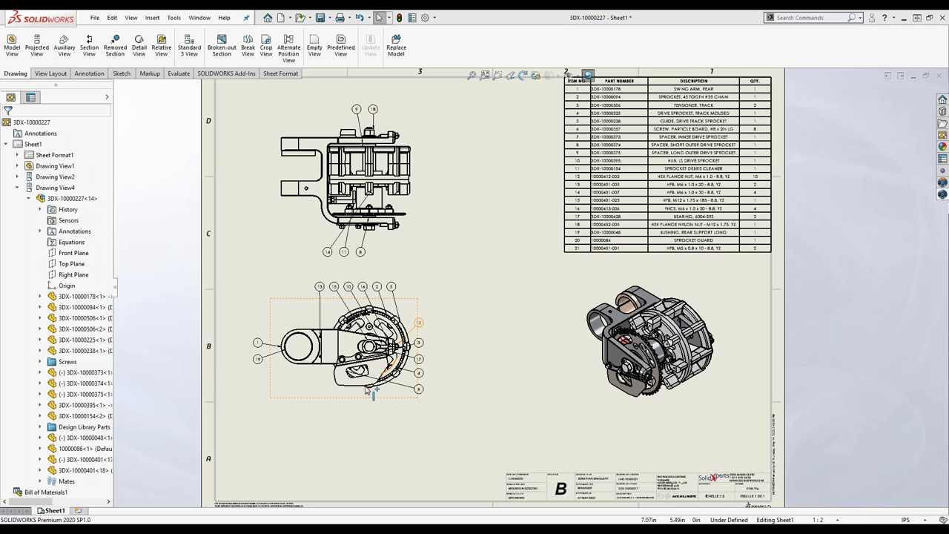
{"action": "right_click", "coordinate": [341, 397]}
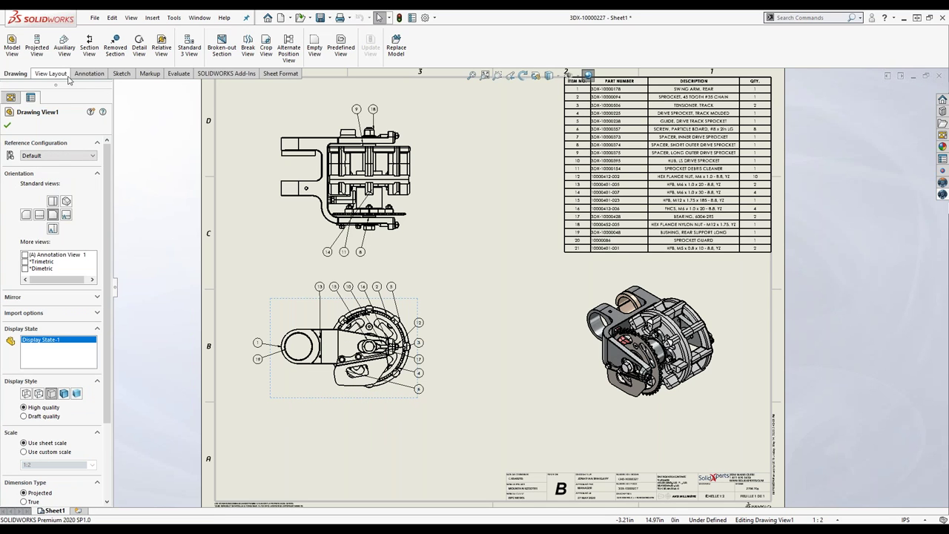
{"action": "left_click", "coordinate": [86, 75]}
{"action": "left_click", "coordinate": [176, 50]}
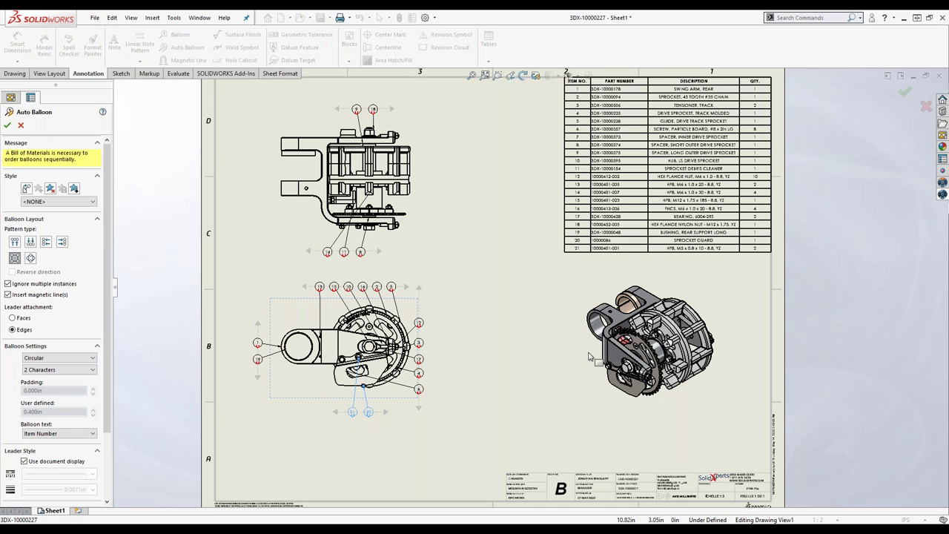
{"action": "left_click", "coordinate": [905, 93]}
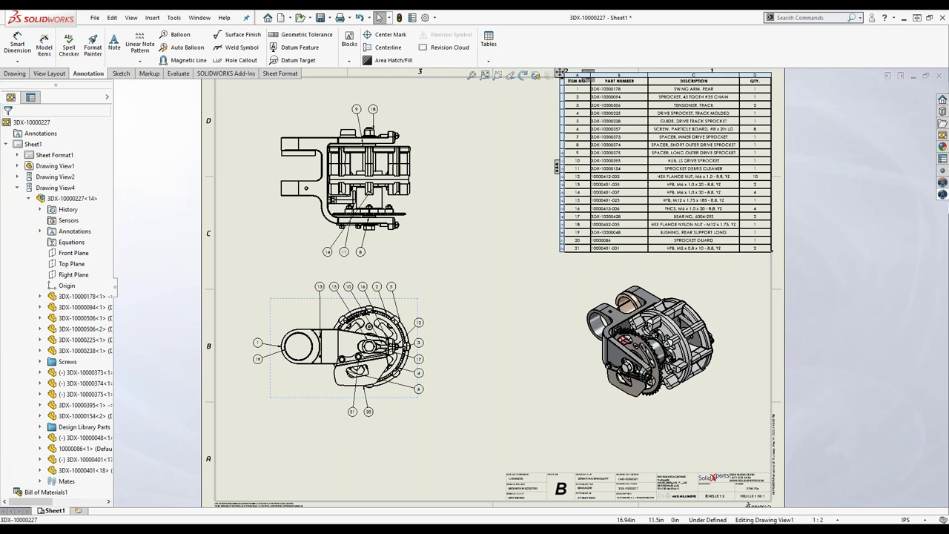
{"action": "left_click", "coordinate": [944, 195]}
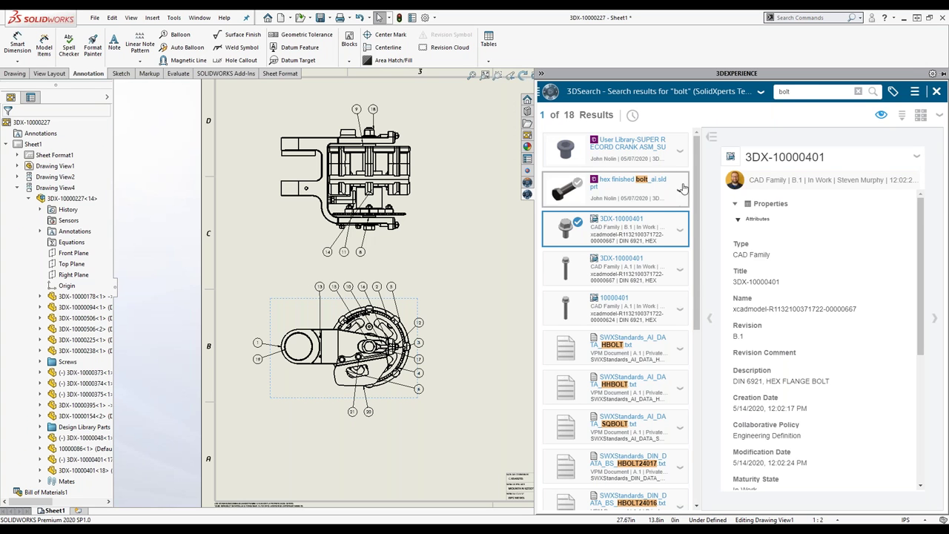
Save the 3DX-10000227 drawing and assembly from MySession to 3DEXPERIENCE as new revisions
{"action": "left_click", "coordinate": [528, 184]}
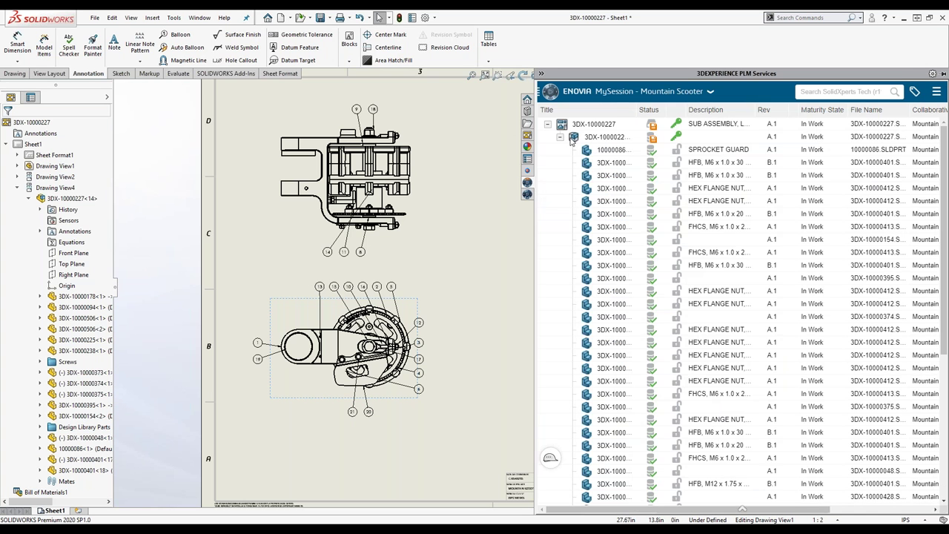
{"action": "left_click", "coordinate": [594, 125]}
{"action": "right_click", "coordinate": [598, 139]}
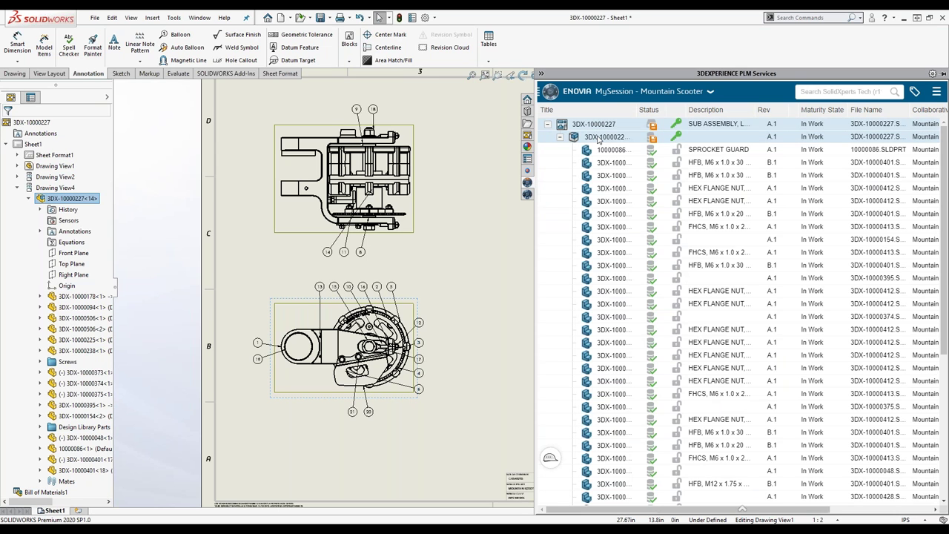
{"action": "left_click", "coordinate": [626, 168]}
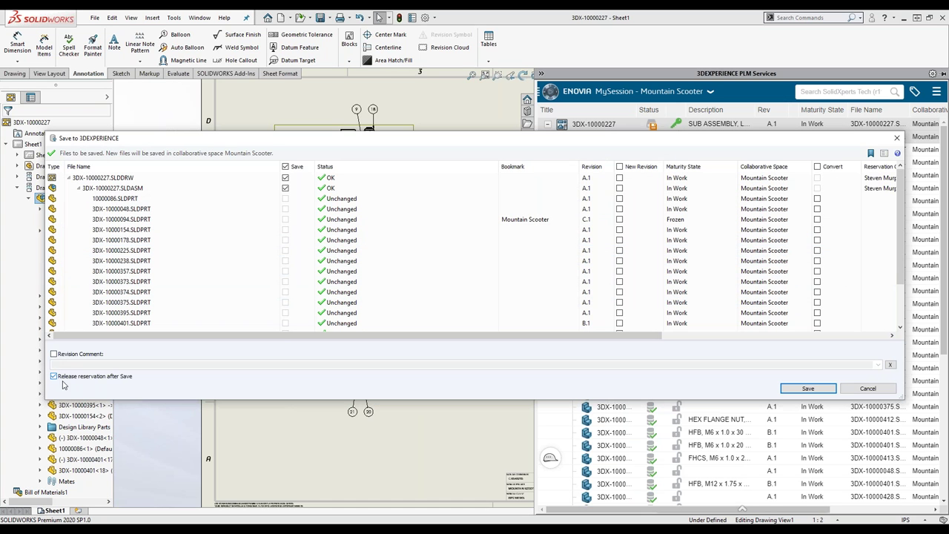
{"action": "left_click", "coordinate": [619, 178]}
{"action": "left_click", "coordinate": [620, 189]}
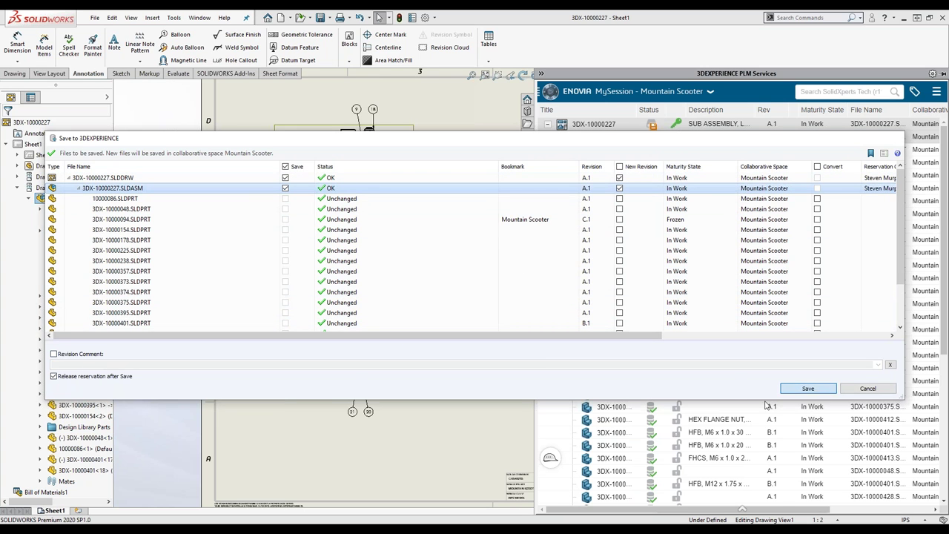
{"action": "left_click", "coordinate": [808, 388]}
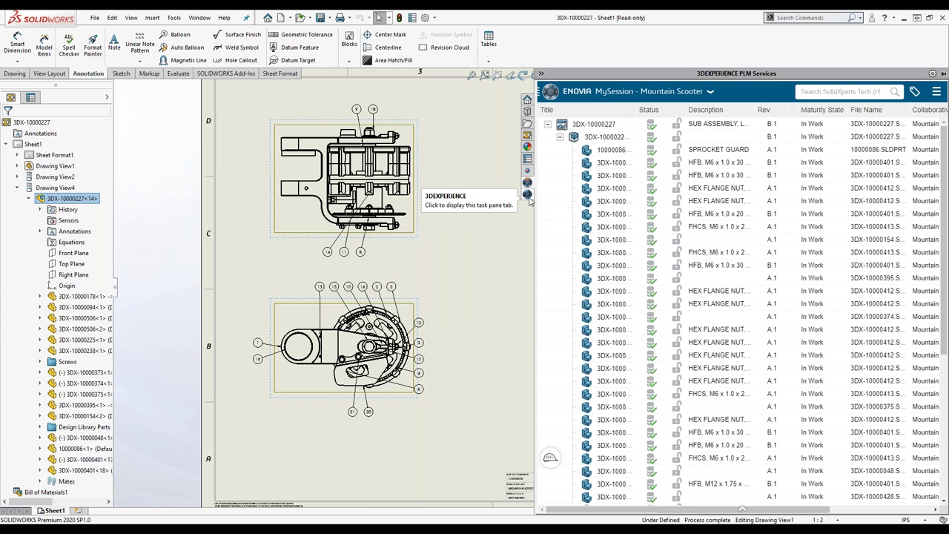
Save the drawing as 3DX-10000227.pdf in Mountain Scooter on 3DEXPERIENCE Drive, replacing the old PDF
{"action": "left_click", "coordinate": [527, 195]}
{"action": "left_click", "coordinate": [95, 17]}
{"action": "left_click", "coordinate": [130, 100]}
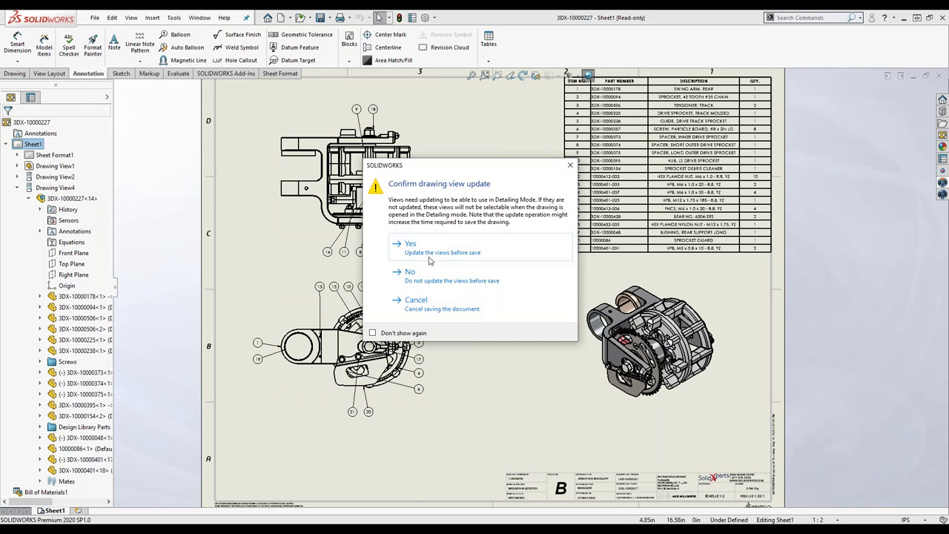
{"action": "left_click", "coordinate": [458, 280]}
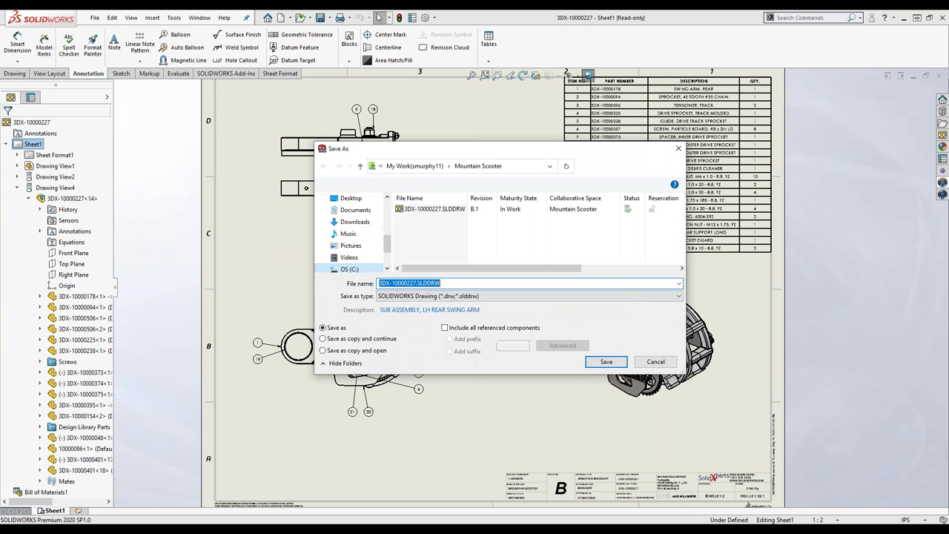
{"action": "left_click", "coordinate": [392, 299]}
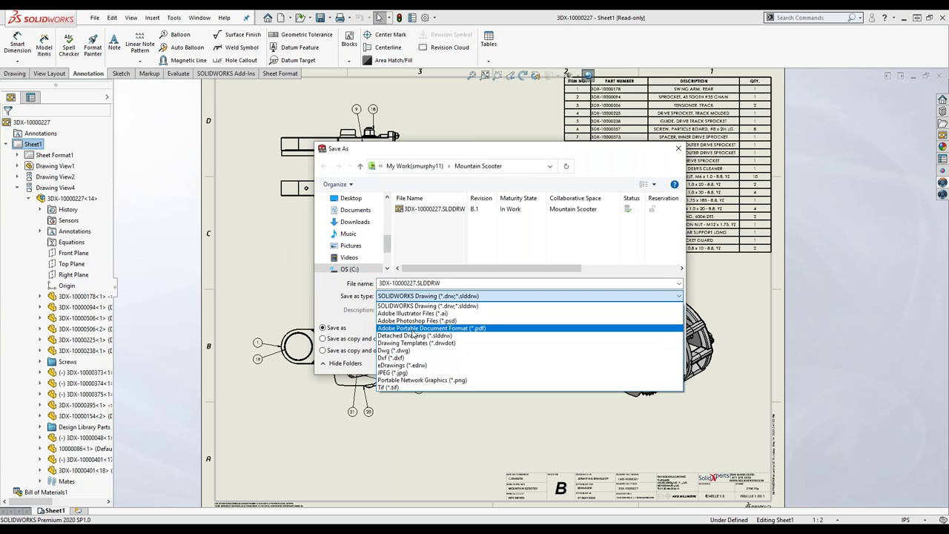
{"action": "left_click", "coordinate": [414, 329]}
{"action": "scroll", "coordinate": [382, 251], "scroll_direction": "up", "scroll_amount": 5}
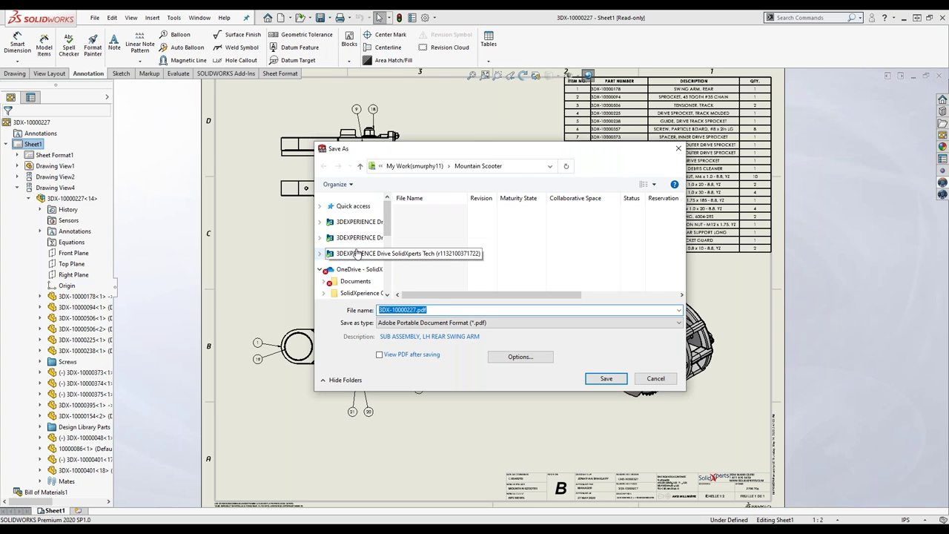
{"action": "left_click", "coordinate": [360, 253]}
{"action": "double_click", "coordinate": [428, 221]}
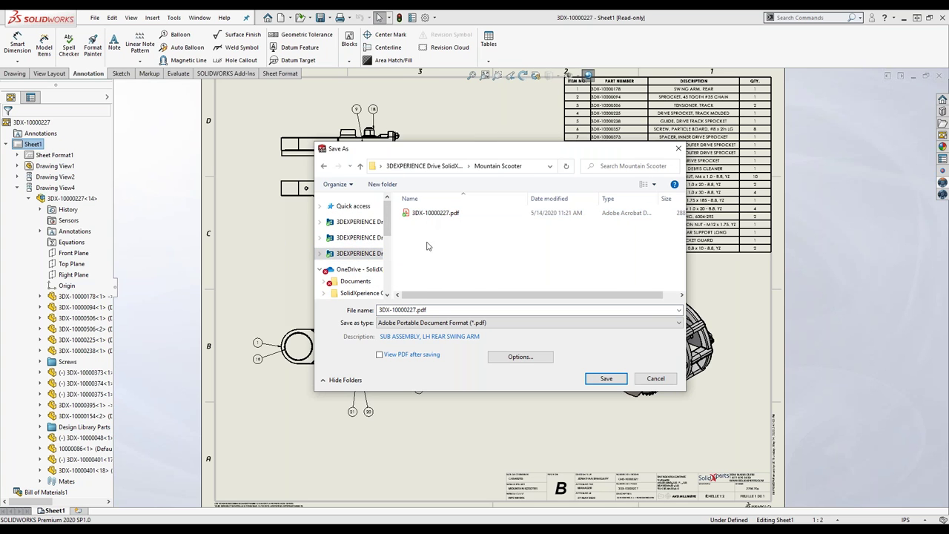
{"action": "left_click", "coordinate": [449, 214]}
{"action": "left_click", "coordinate": [606, 379]}
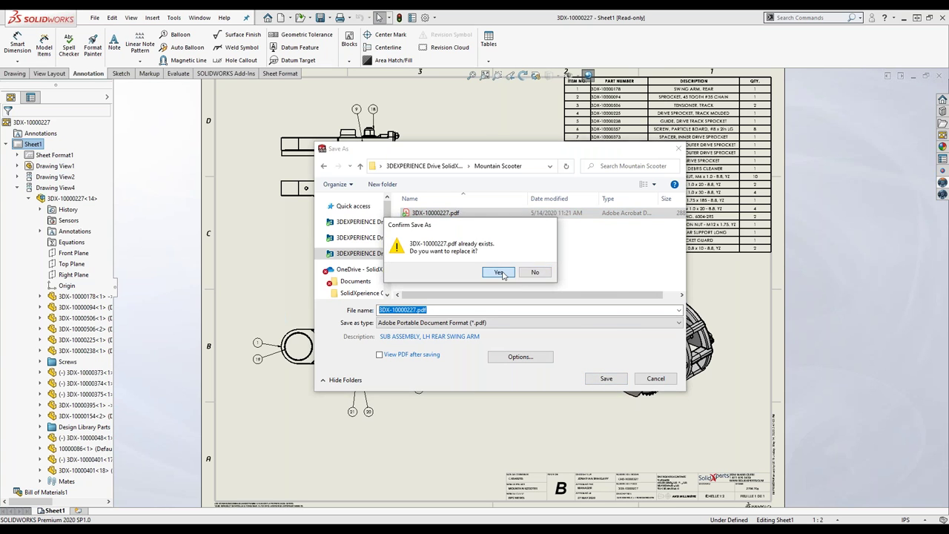
{"action": "left_click", "coordinate": [498, 272]}
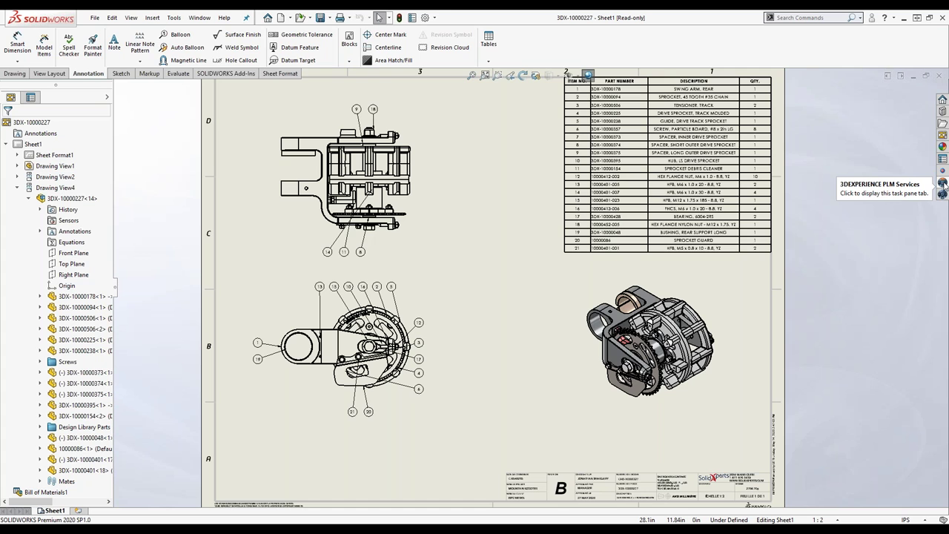
Clear the bolt search in the 3DEXPERIENCE pane and show ECO-1245's collaborative tasks
{"action": "left_click", "coordinate": [942, 194]}
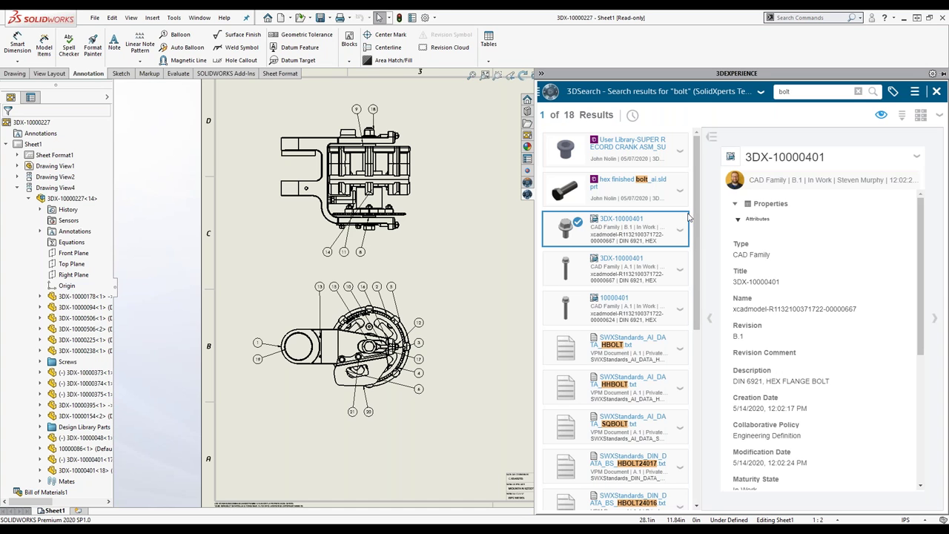
{"action": "left_click", "coordinate": [858, 91]}
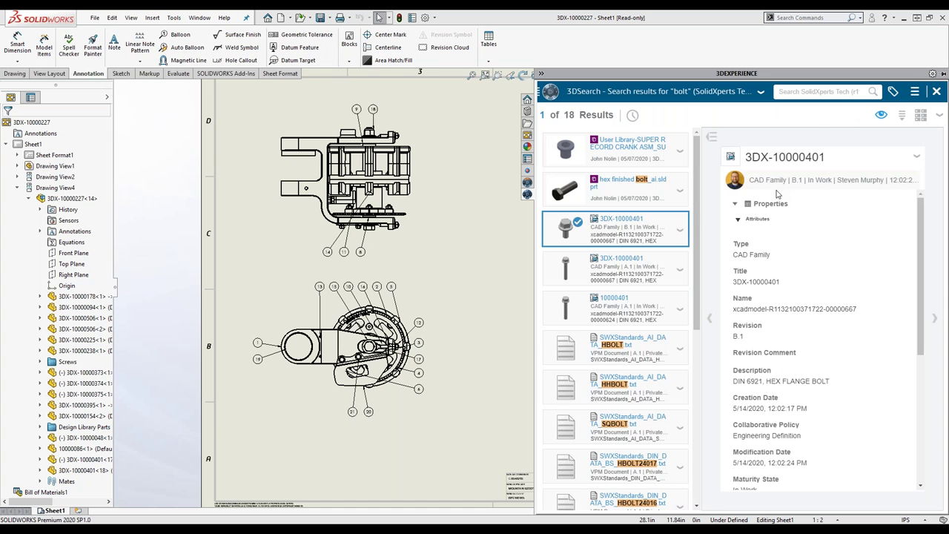
{"action": "left_click", "coordinate": [937, 92]}
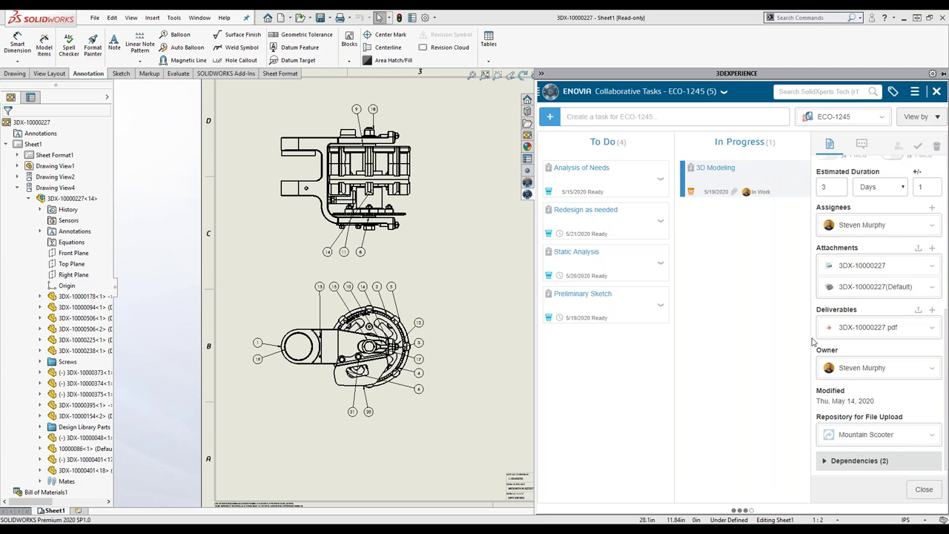
Add 3DX-10000227.pdf from Mountain Scooter as a 3D Modeling deliverable, dismissing the already-attached warning
{"action": "left_click", "coordinate": [723, 176]}
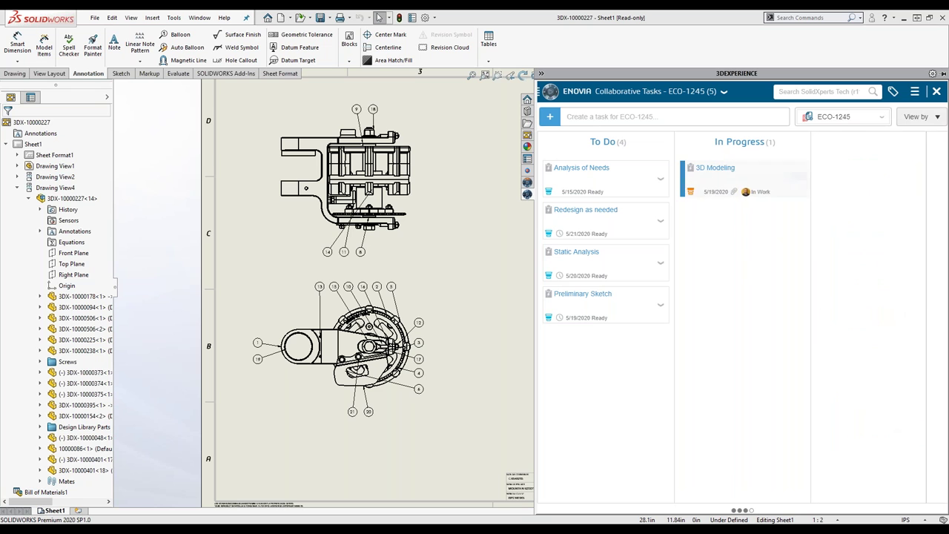
{"action": "scroll", "coordinate": [920, 327], "scroll_direction": "down", "scroll_amount": 5}
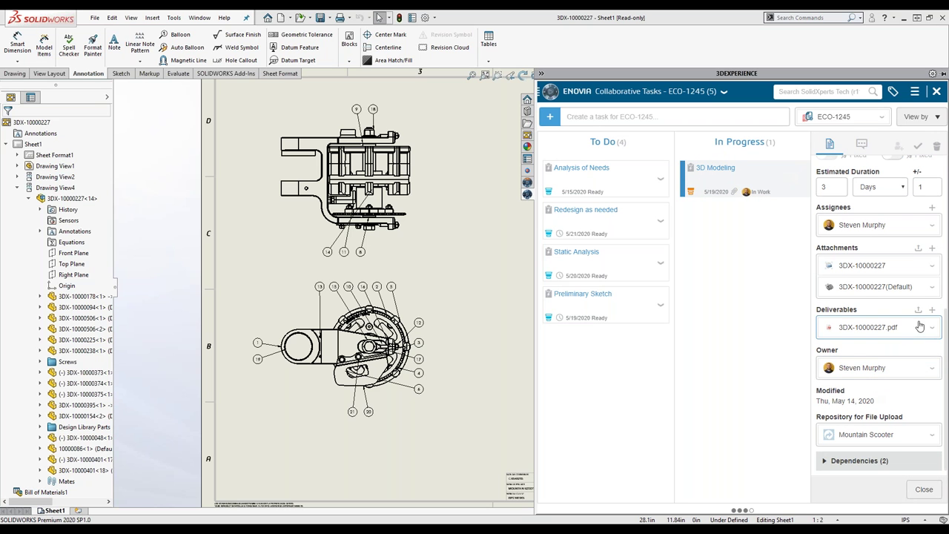
{"action": "left_click", "coordinate": [919, 312]}
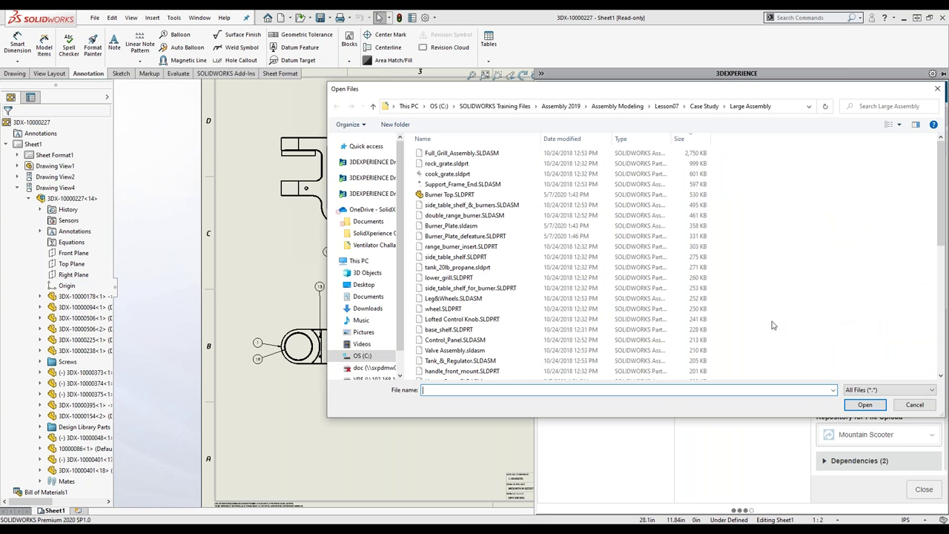
{"action": "left_click", "coordinate": [376, 192]}
{"action": "double_click", "coordinate": [447, 153]}
{"action": "left_click", "coordinate": [447, 156]}
{"action": "double_click", "coordinate": [448, 154]}
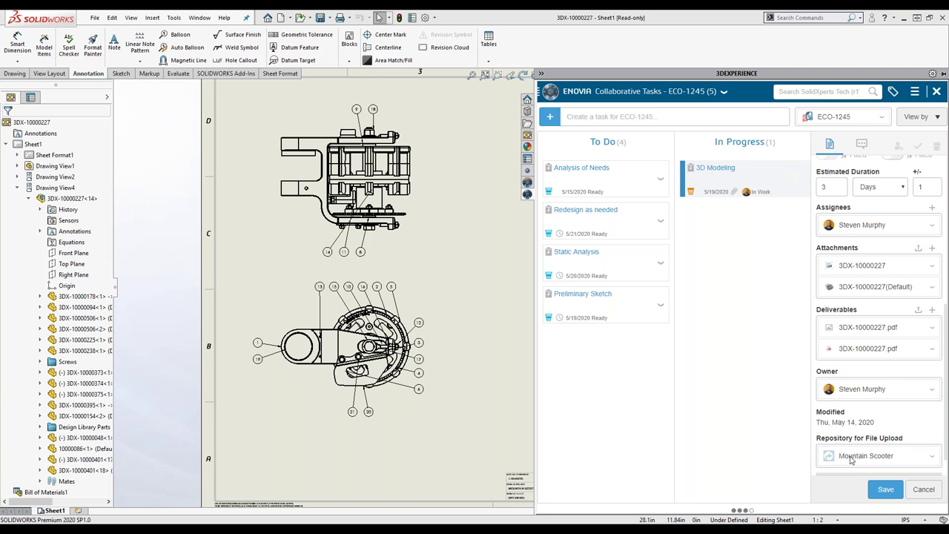
{"action": "scroll", "coordinate": [878, 424], "scroll_direction": "down", "scroll_amount": 1}
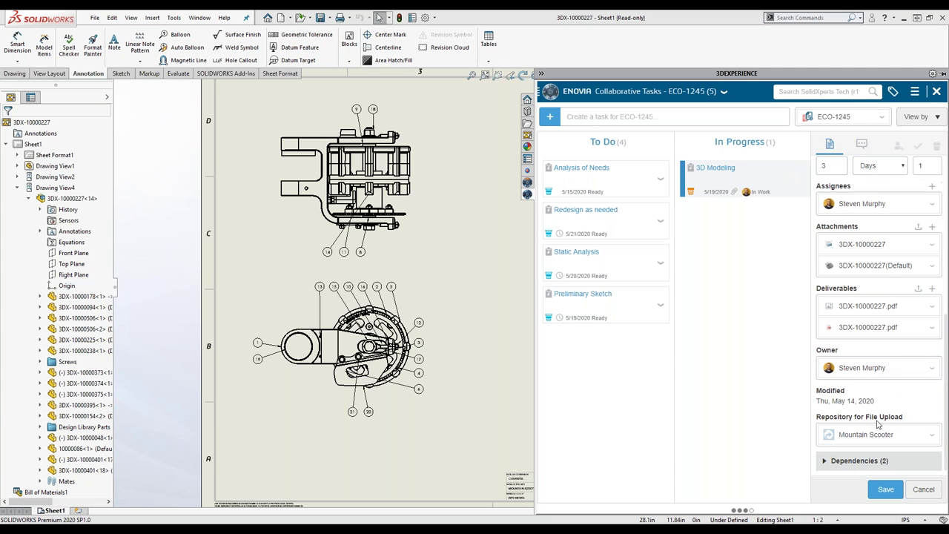
{"action": "left_click_drag", "start_coordinate": [904, 333], "coordinate": [889, 312]}
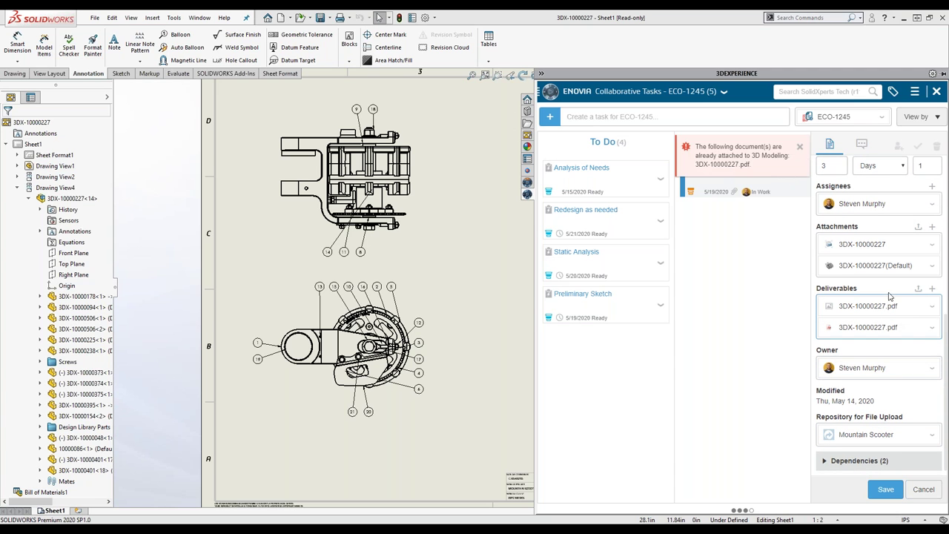
{"action": "left_click", "coordinate": [800, 147]}
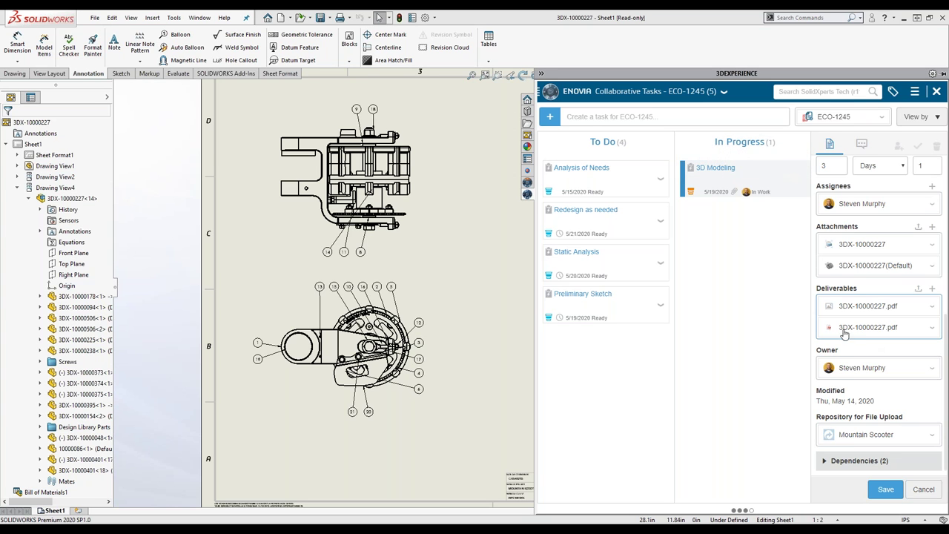
{"action": "scroll", "coordinate": [880, 252], "scroll_direction": "up", "scroll_amount": 3}
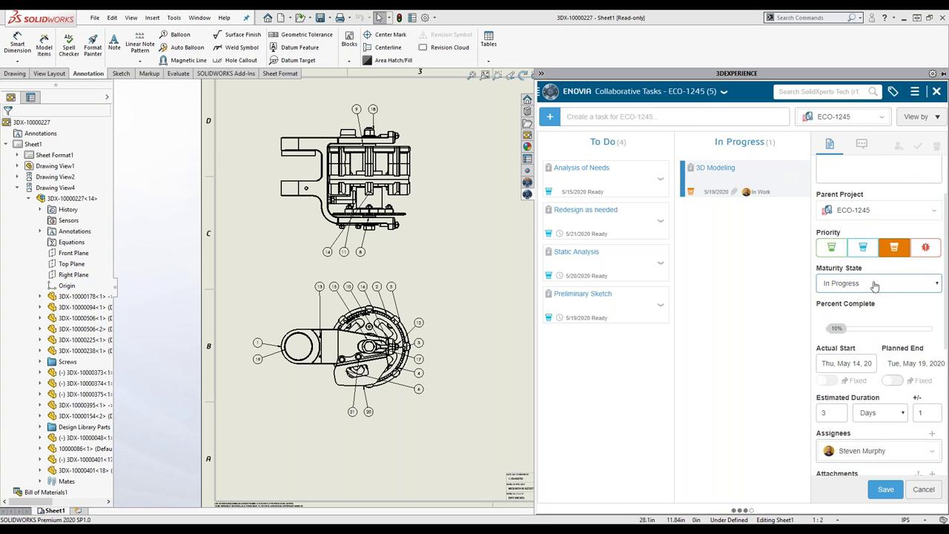
Set the 3D Modeling task's maturity state to Done, save it, and dismiss the upload and save notices
{"action": "left_click", "coordinate": [937, 288]}
{"action": "left_click", "coordinate": [872, 315]}
{"action": "left_click", "coordinate": [886, 489]}
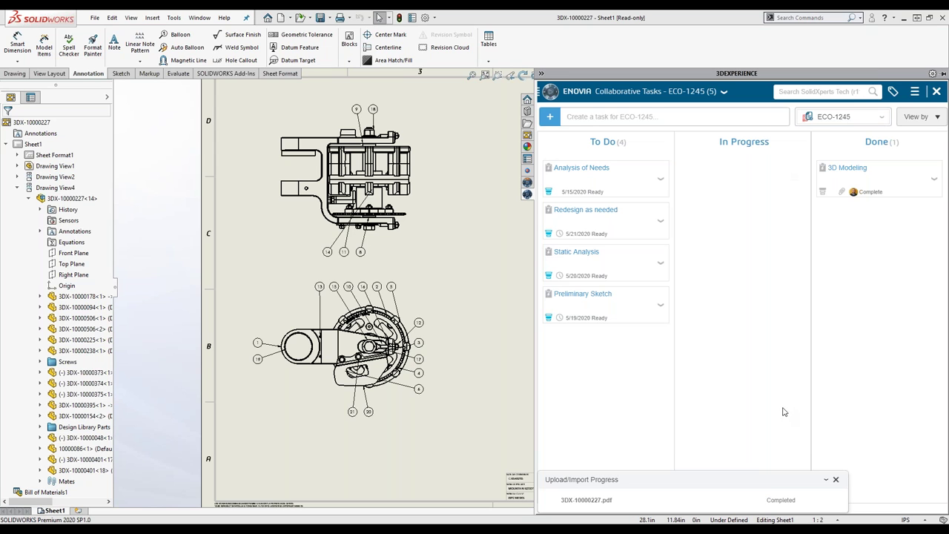
{"action": "left_click", "coordinate": [837, 481]}
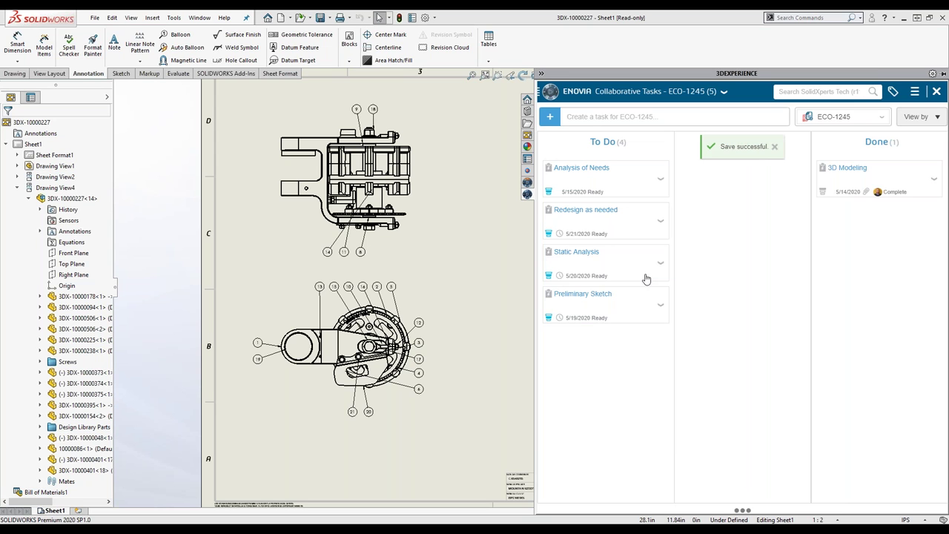
{"action": "left_click", "coordinate": [775, 147]}
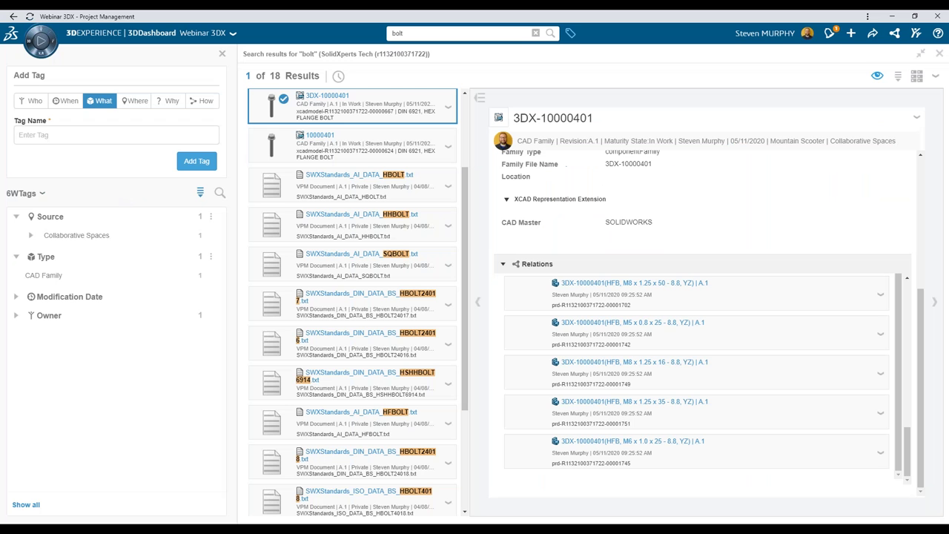
Close the tag and search panels and display the ECO-1245 task board with the project list hidden
{"action": "left_click", "coordinate": [221, 53]}
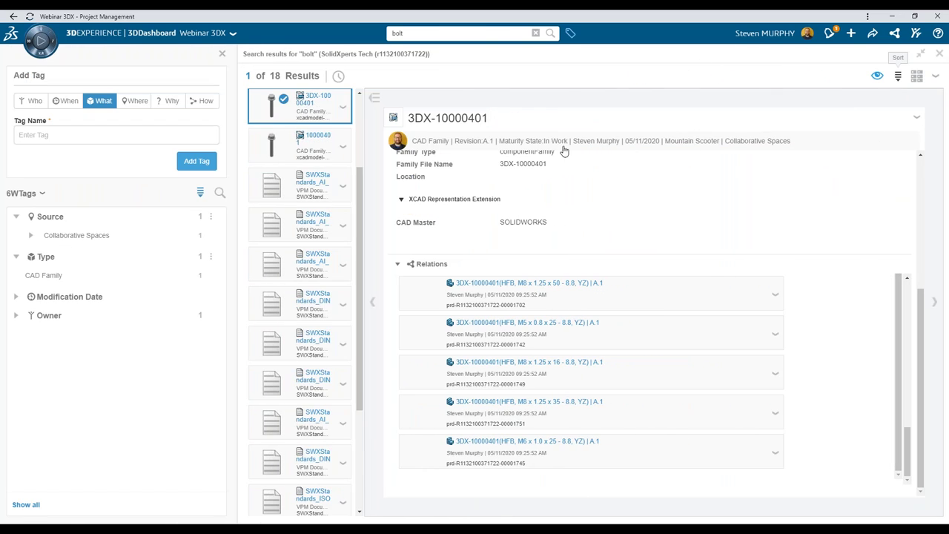
{"action": "left_click", "coordinate": [239, 64]}
{"action": "left_click", "coordinate": [221, 67]}
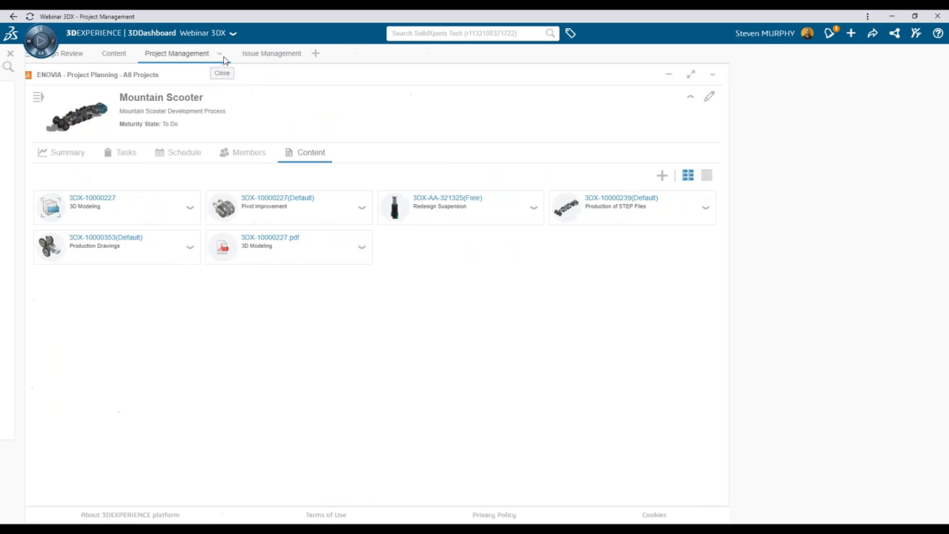
{"action": "left_click", "coordinate": [106, 156]}
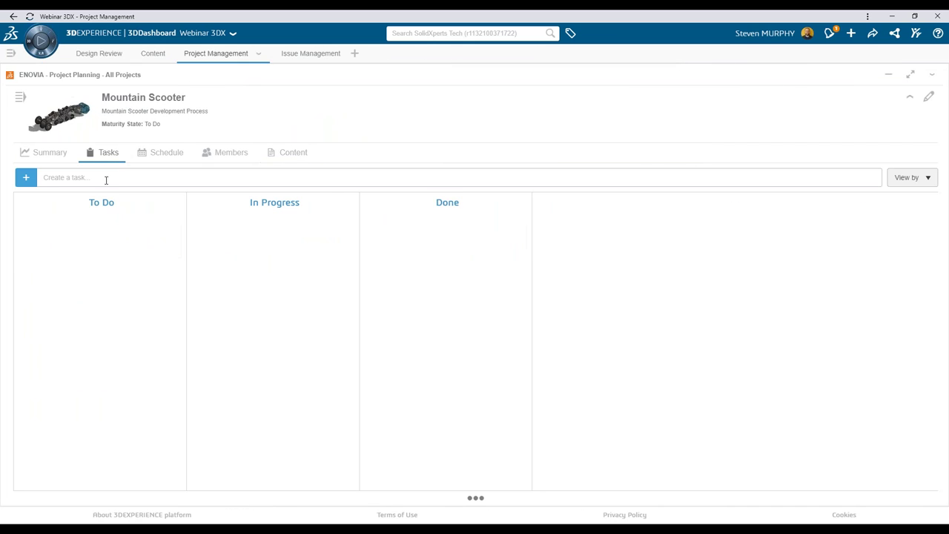
{"action": "left_click", "coordinate": [20, 98]}
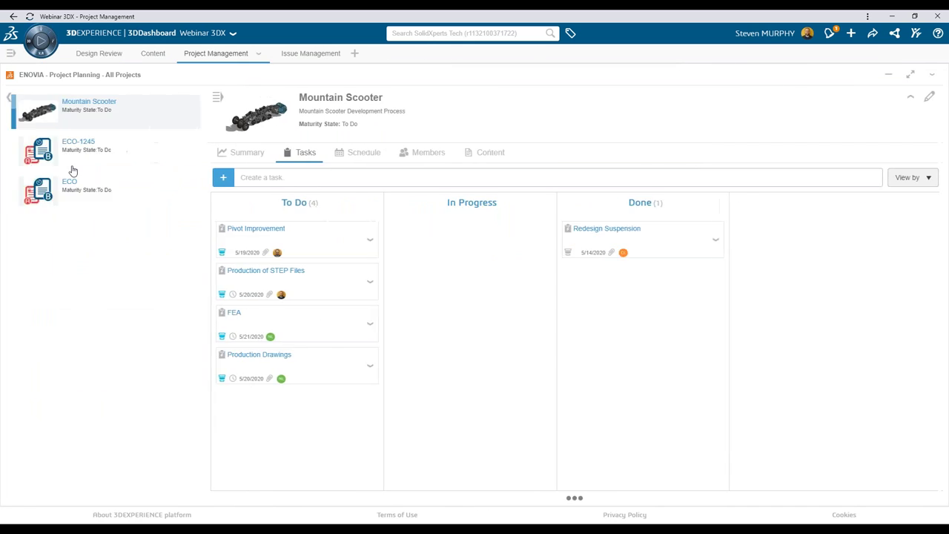
{"action": "left_click", "coordinate": [129, 175]}
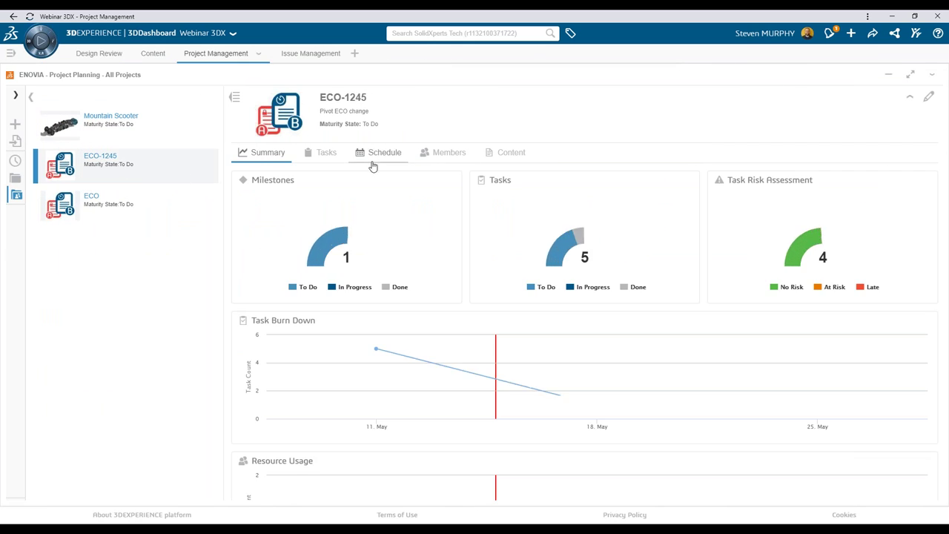
{"action": "left_click", "coordinate": [334, 157]}
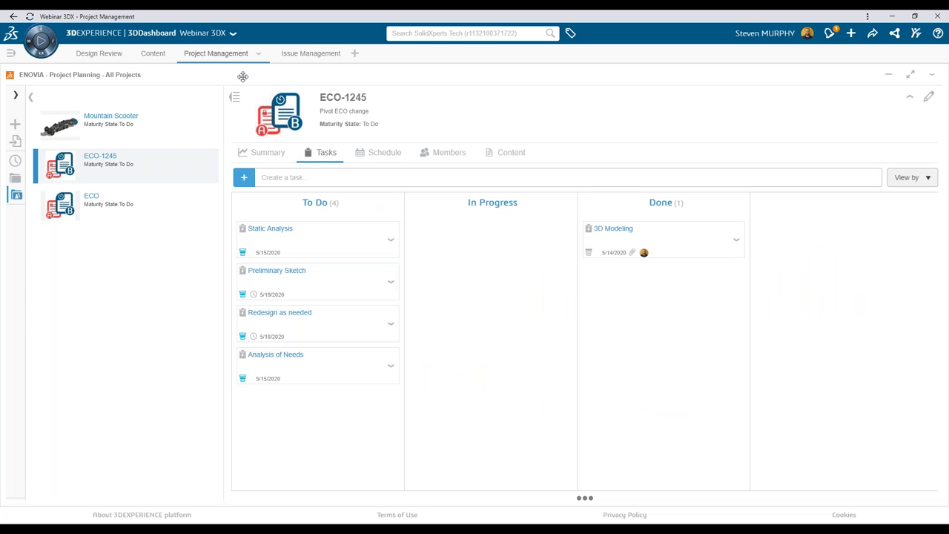
{"action": "left_click", "coordinate": [234, 98]}
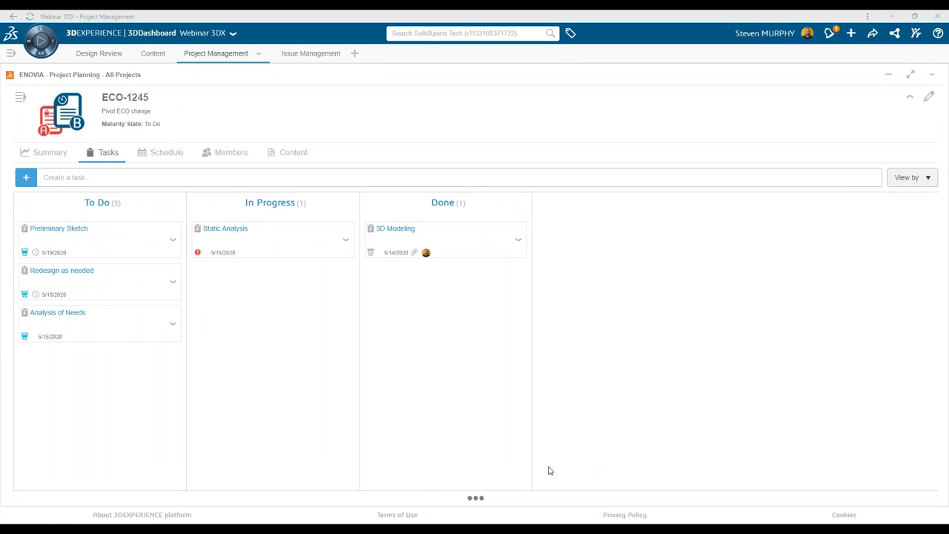
{"action": "key", "text": "alt+Tab"}
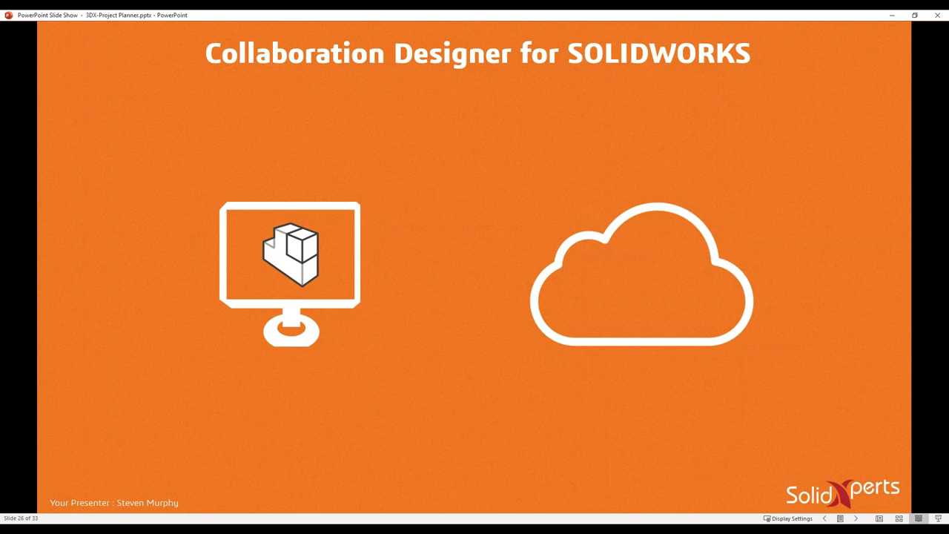
Advance the slide show to slide 29, Issue Management, then go back to the ECO-1245 task board
{"action": "left_click", "coordinate": [500, 289]}
{"action": "key", "text": "Right"}
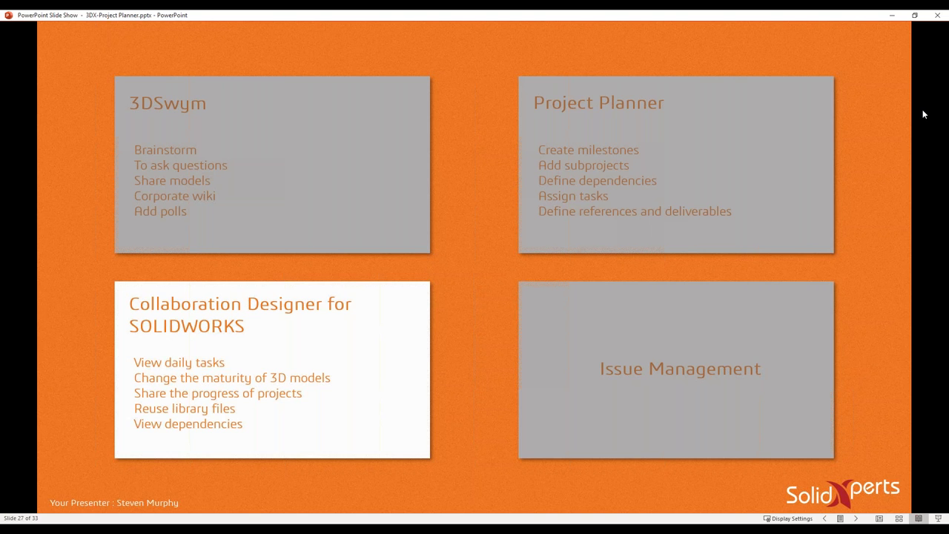
{"action": "key", "text": "Right"}
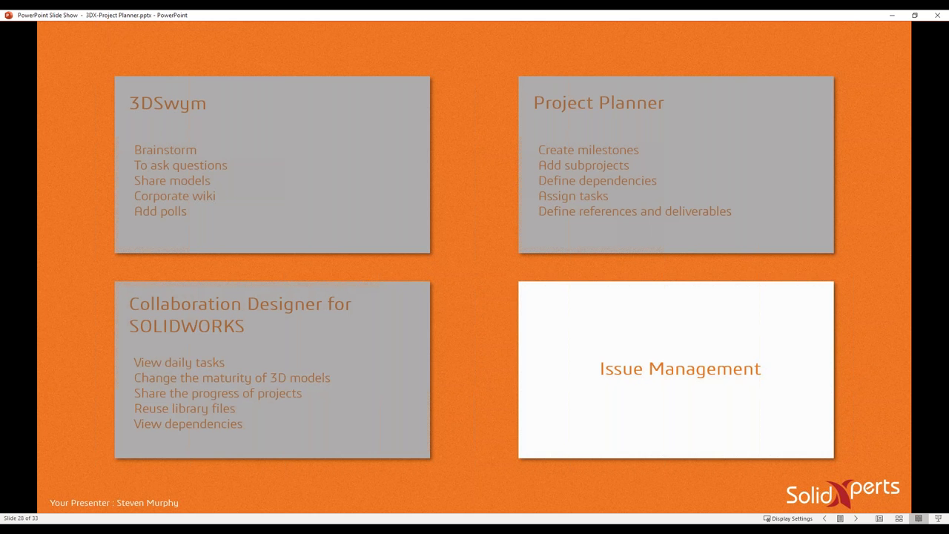
{"action": "key", "text": "Right"}
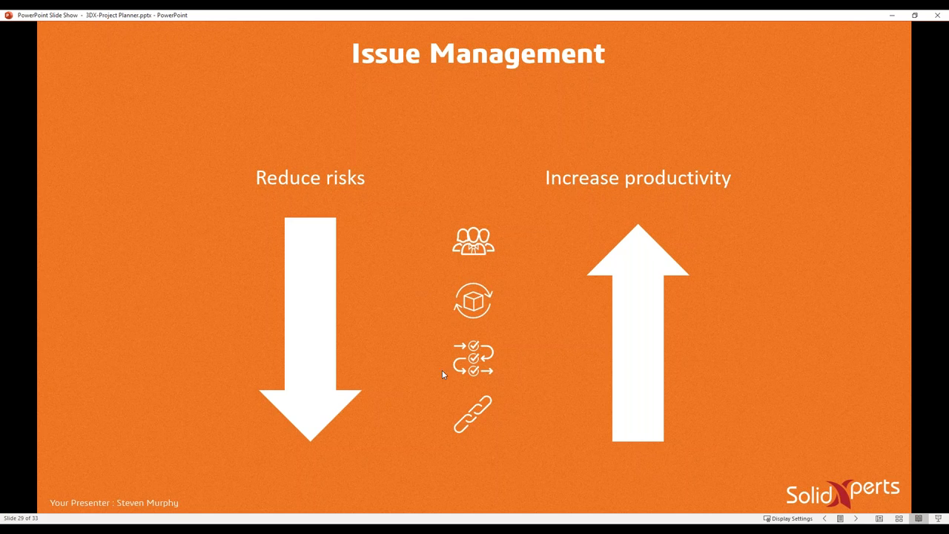
{"action": "key", "text": "alt+Tab"}
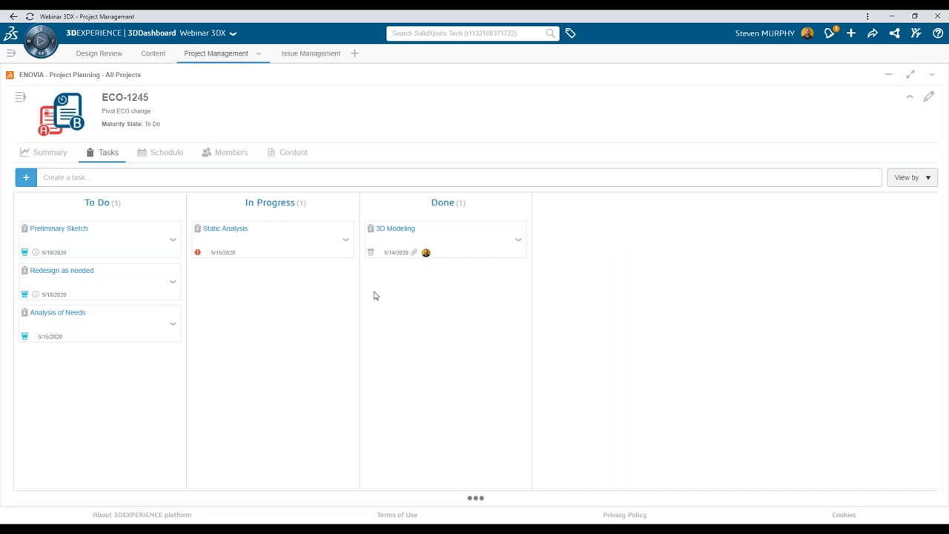
In Issue Management, rerun the '227' search and drag the CAD Family result into 3D Review
{"action": "left_click", "coordinate": [305, 54]}
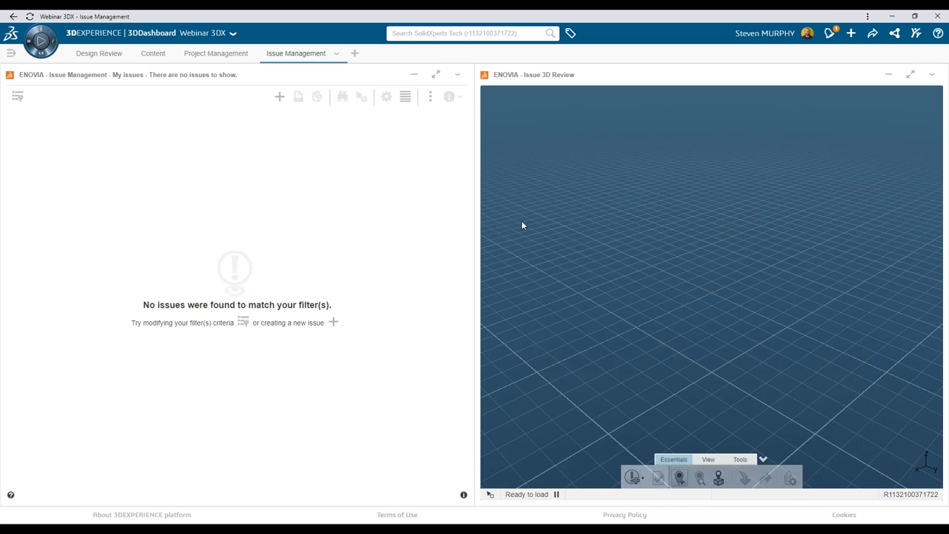
{"action": "left_click", "coordinate": [483, 33]}
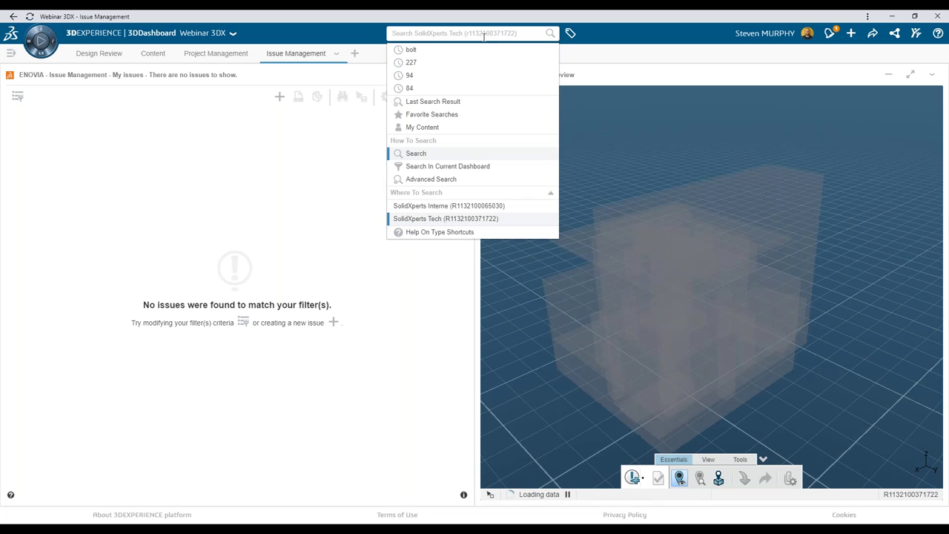
{"action": "left_click", "coordinate": [413, 63]}
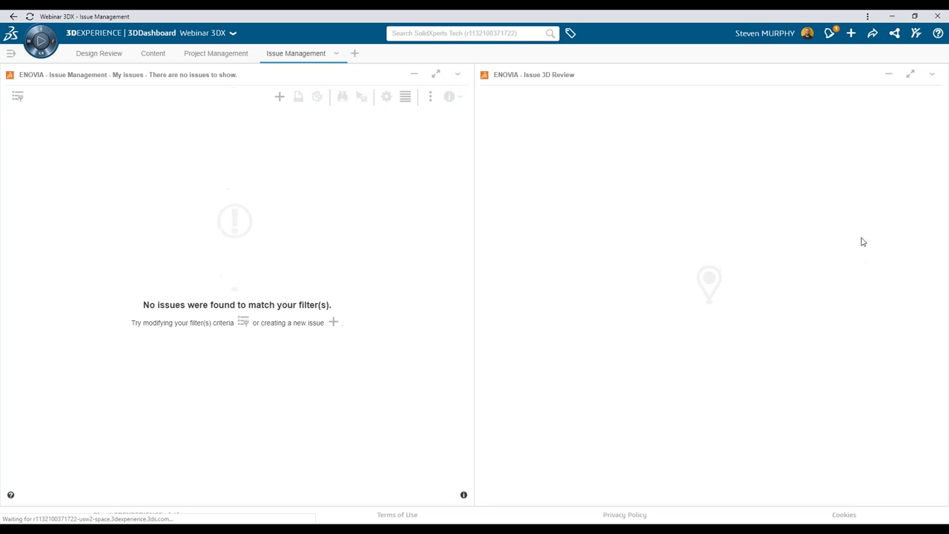
{"action": "left_click", "coordinate": [429, 34]}
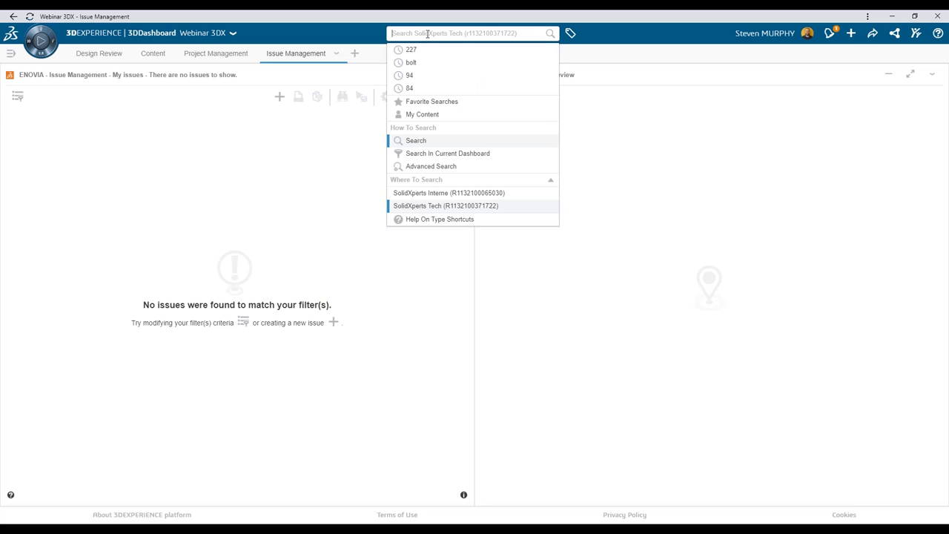
{"action": "left_click", "coordinate": [475, 50]}
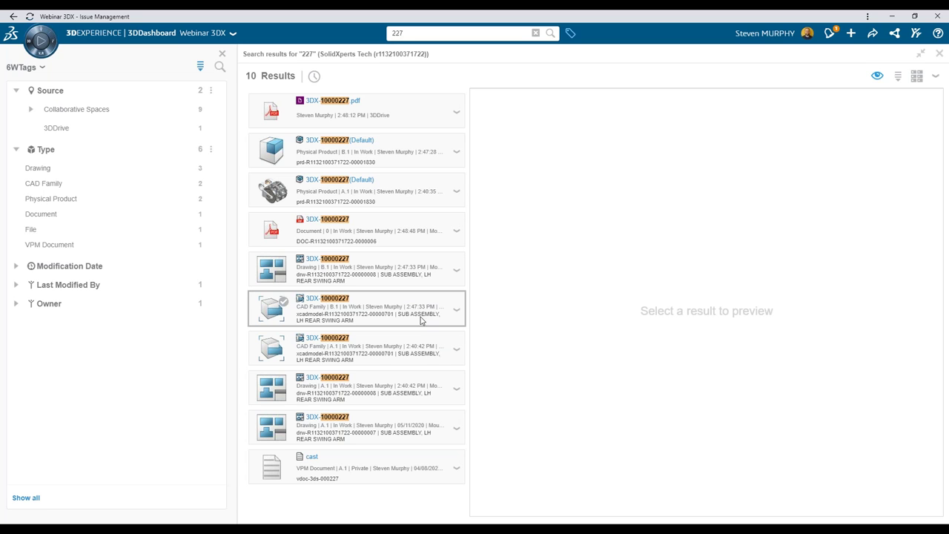
{"action": "left_click_drag", "start_coordinate": [354, 310], "coordinate": [421, 236]}
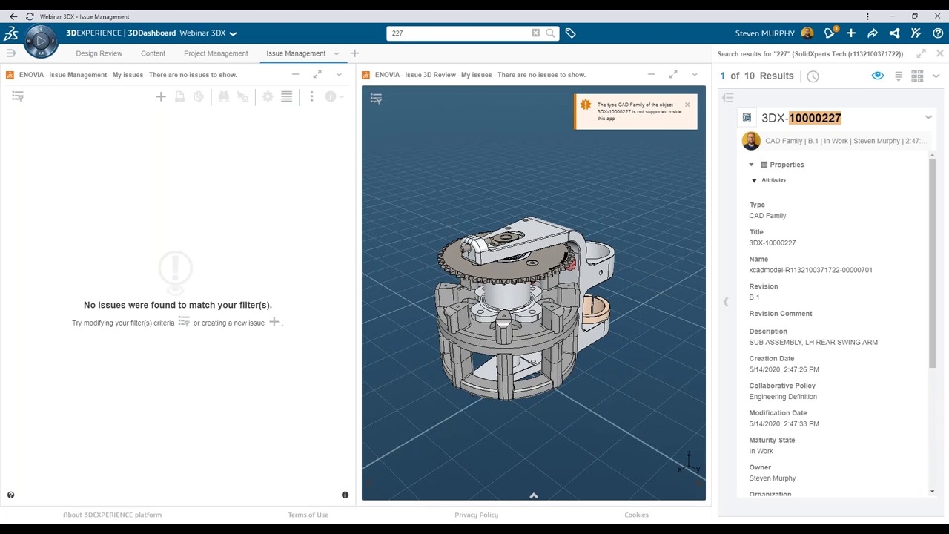
Dismiss the unsupported-type warning, restore the full 227 result list, and switch to SOLIDWORKS
{"action": "left_click", "coordinate": [687, 105]}
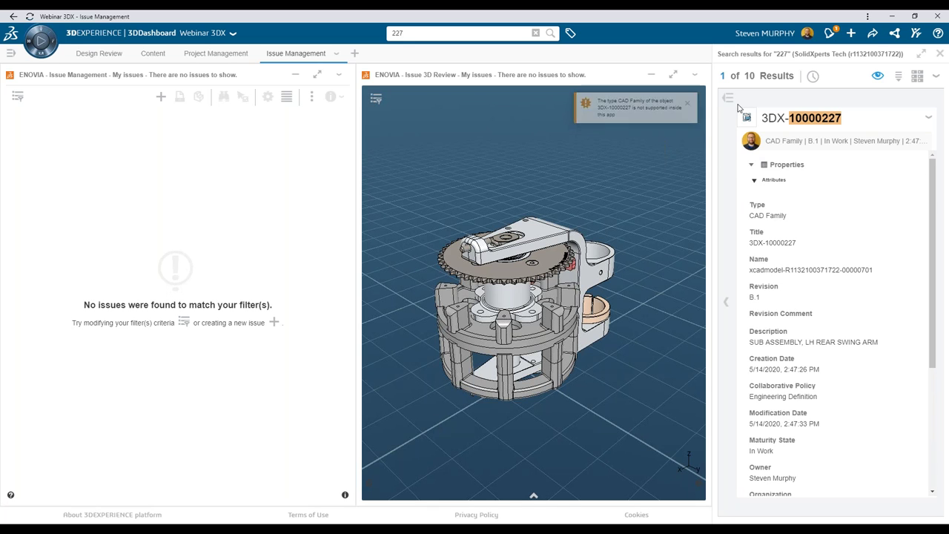
{"action": "scroll", "coordinate": [790, 210], "scroll_direction": "down", "scroll_amount": 5}
{"action": "scroll", "coordinate": [779, 132], "scroll_direction": "up", "scroll_amount": 5}
{"action": "left_click", "coordinate": [878, 78]}
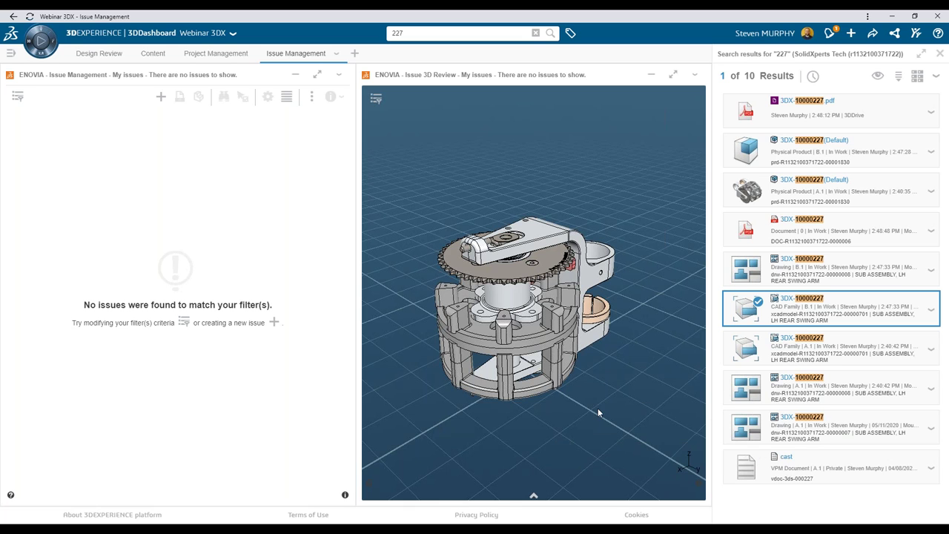
{"action": "left_click", "coordinate": [352, 530]}
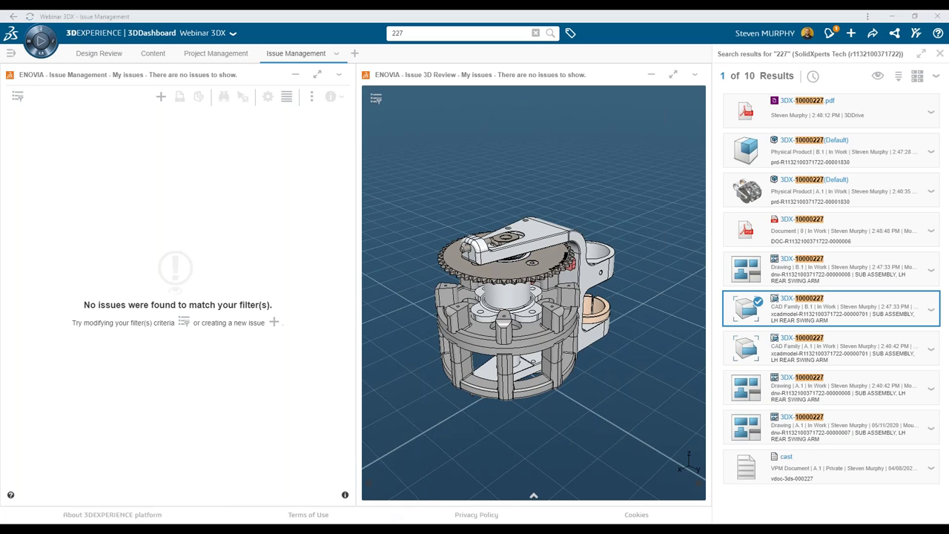
{"action": "left_click", "coordinate": [299, 502]}
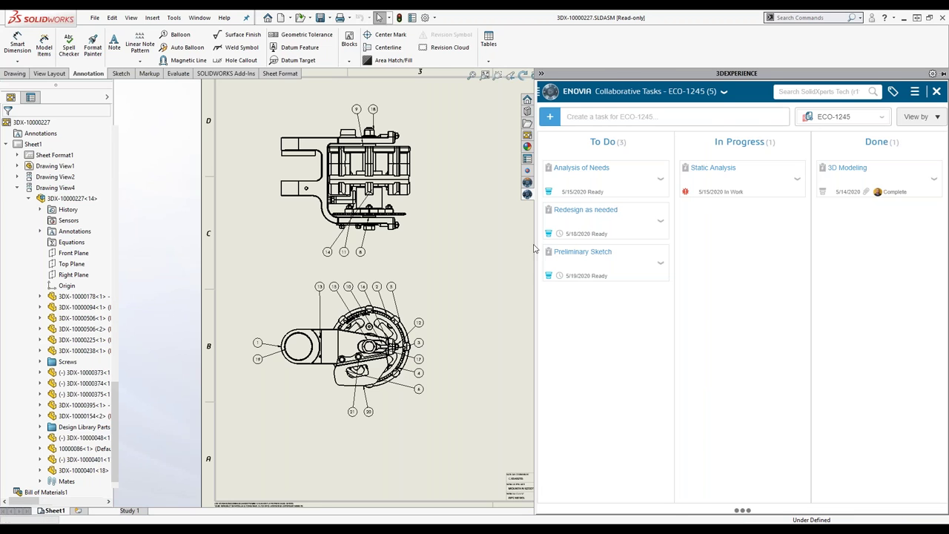
Collapse Collaborative Tasks and confirm 3DX-10000227 as the top assembly in PLM Services
{"action": "left_click", "coordinate": [378, 290]}
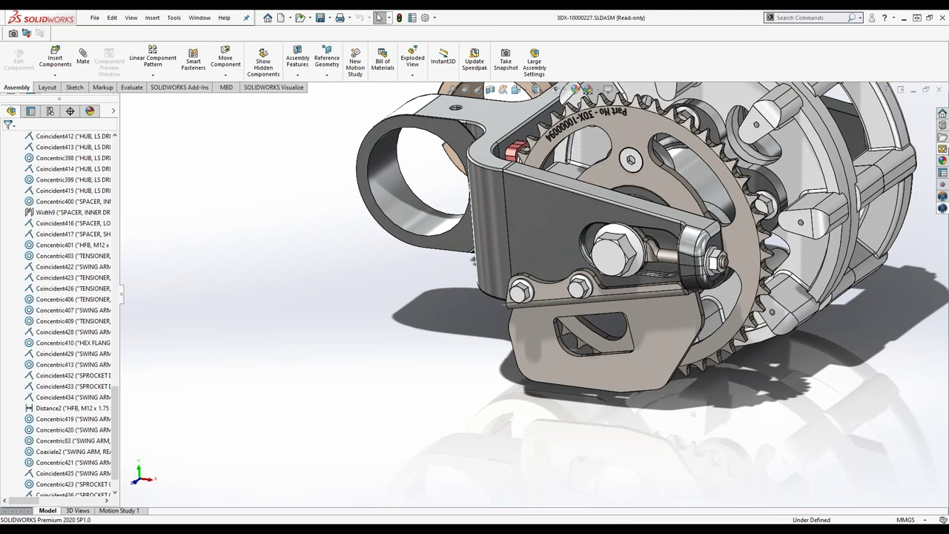
{"action": "left_click", "coordinate": [943, 198]}
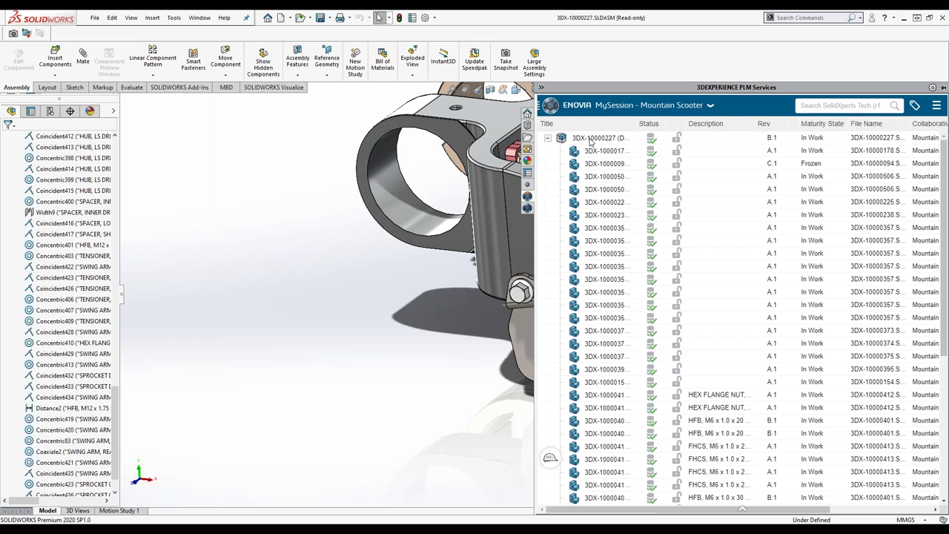
{"action": "left_click", "coordinate": [591, 140]}
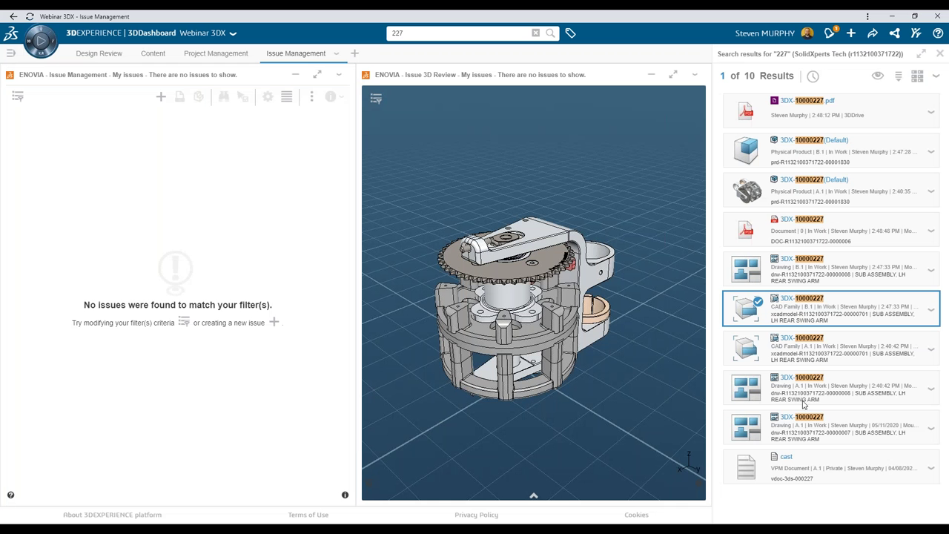
Filter the 227 results to Physical Product and load the B.1 assembly 3DX-10000227 into 3D Review
{"action": "left_click", "coordinate": [469, 34]}
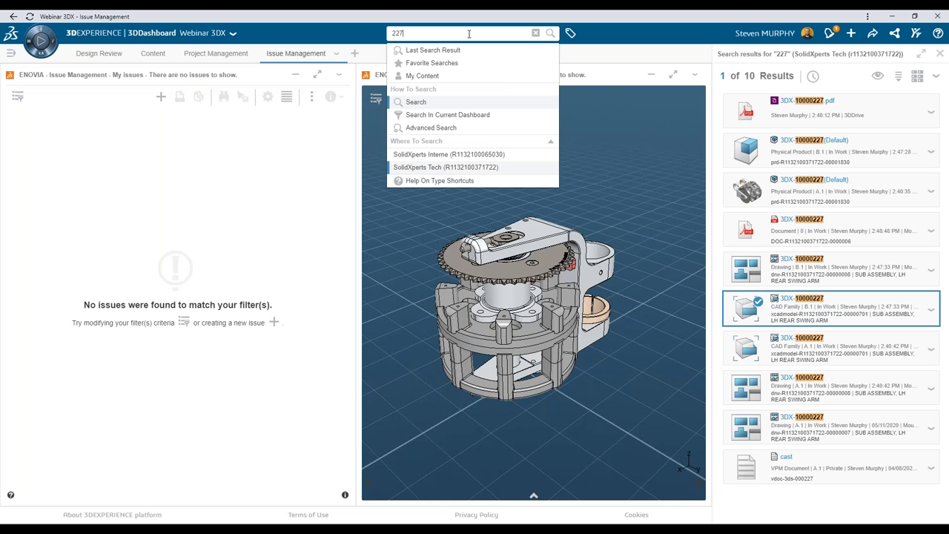
{"action": "key", "text": "Return"}
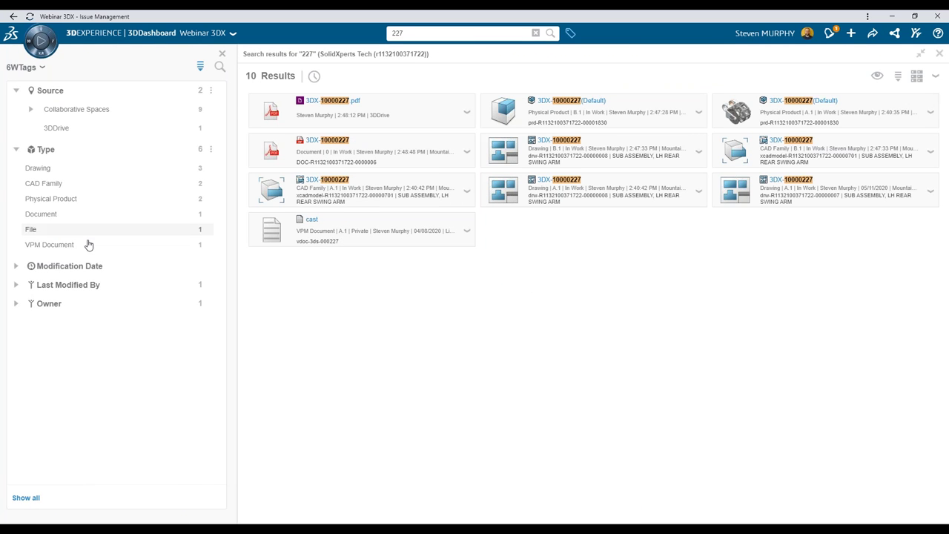
{"action": "left_click", "coordinate": [76, 199]}
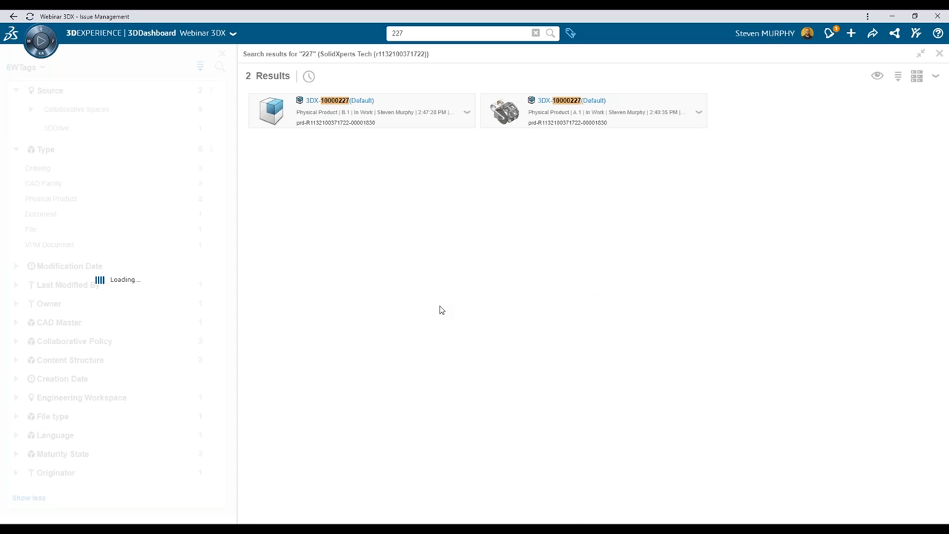
{"action": "left_click", "coordinate": [397, 119]}
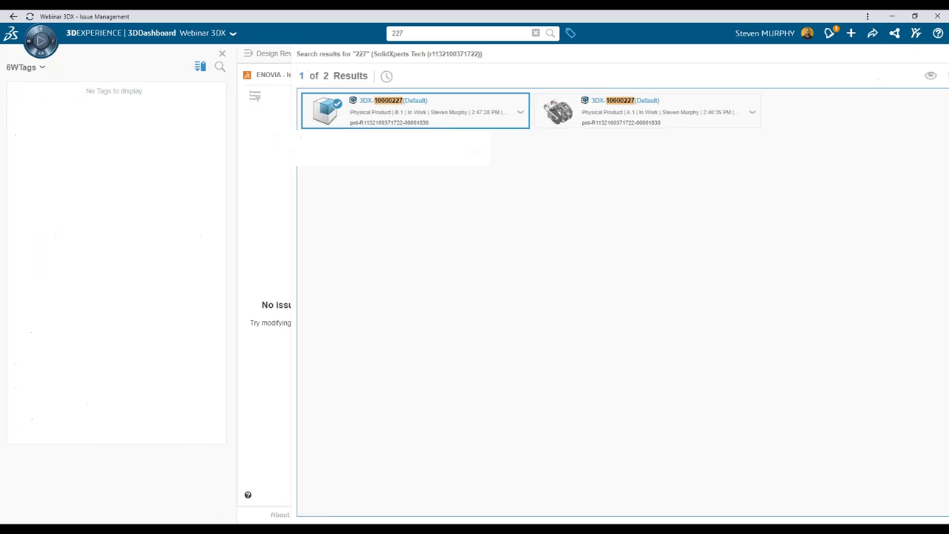
{"action": "left_click_drag", "start_coordinate": [423, 301], "coordinate": [425, 304]}
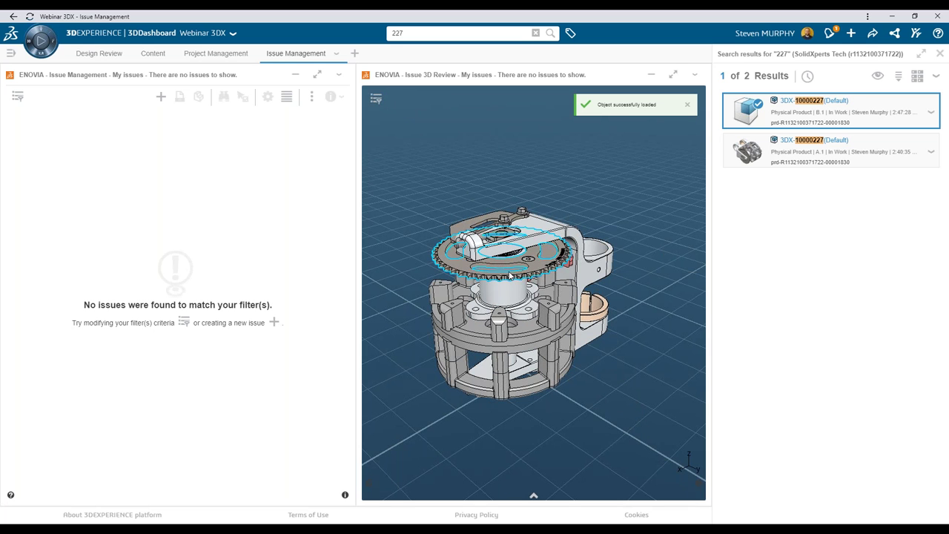
Orbit the loaded 3DX-10000227 assembly to inspect it and close the search results panel
{"action": "left_click_drag", "start_coordinate": [572, 354], "coordinate": [602, 356]}
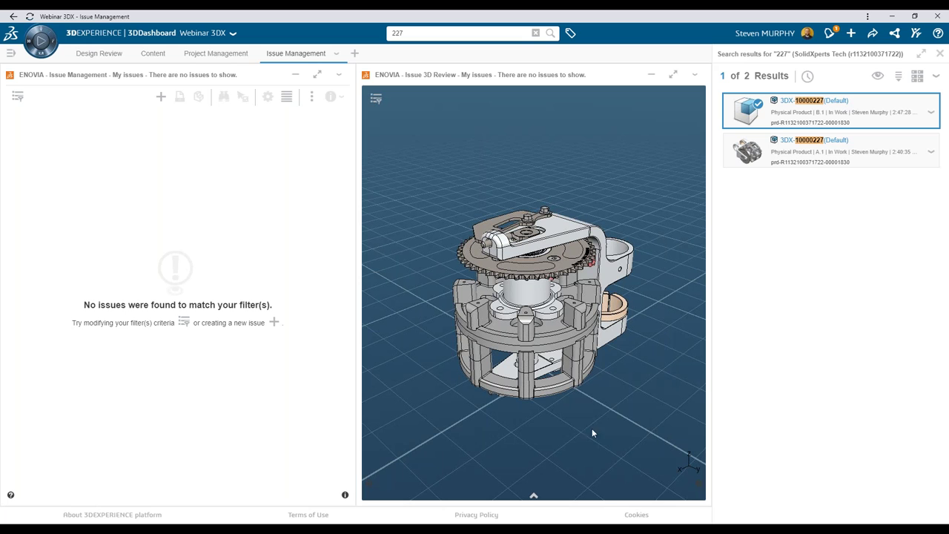
{"action": "left_click", "coordinate": [375, 99]}
{"action": "left_click", "coordinate": [375, 99]}
{"action": "left_click", "coordinate": [940, 53]}
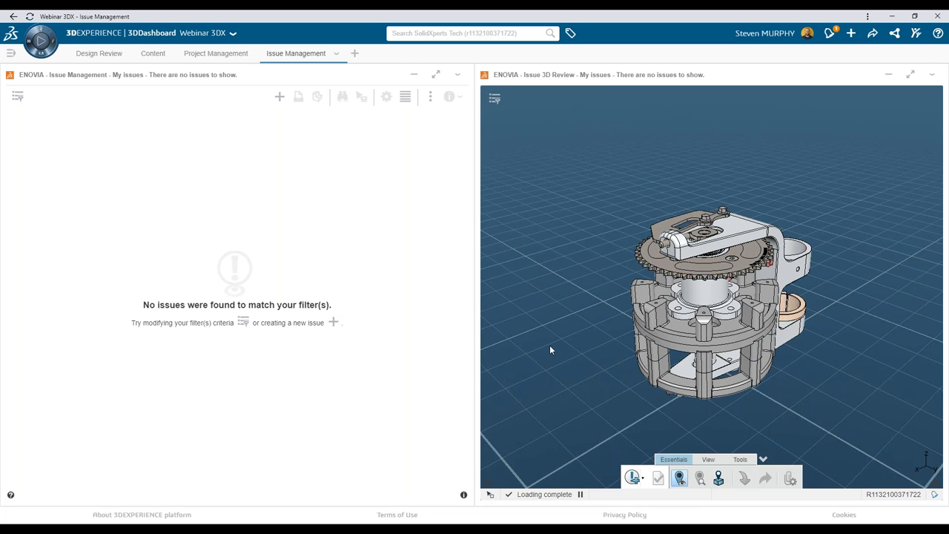
{"action": "left_click", "coordinate": [644, 483]}
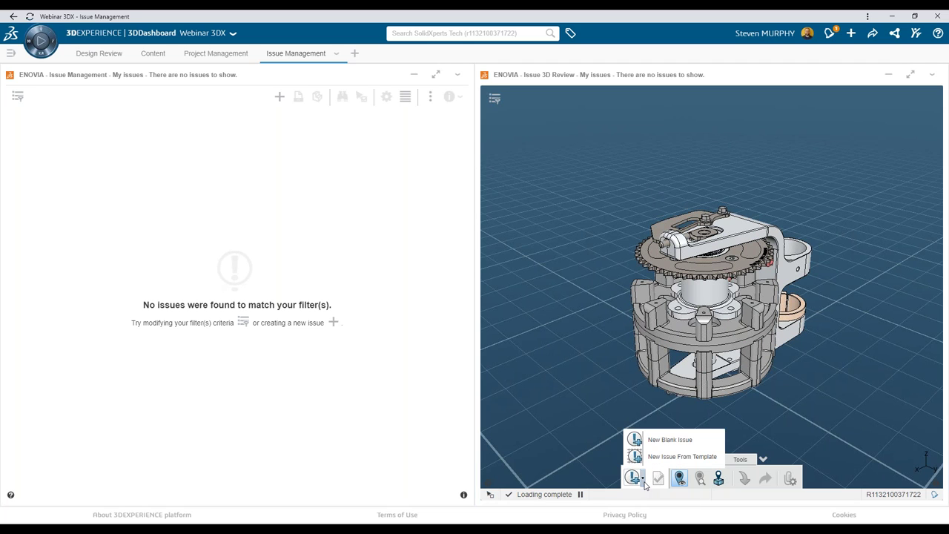
Create a blank issue titled 'FEA CHECK BUCKLING' with a description beginning 'confirm that'
{"action": "left_click", "coordinate": [659, 442]}
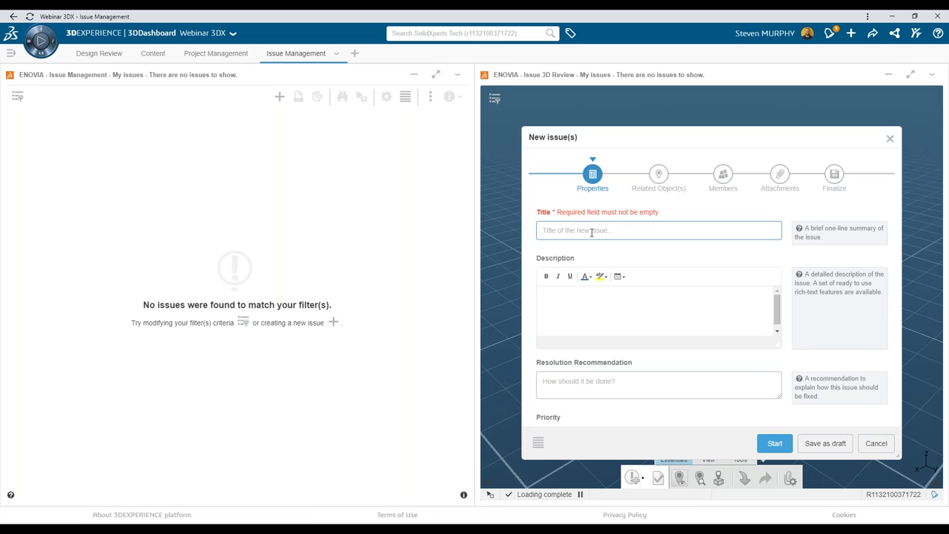
{"action": "type", "text": "FEA CHECK BUCKLING"}
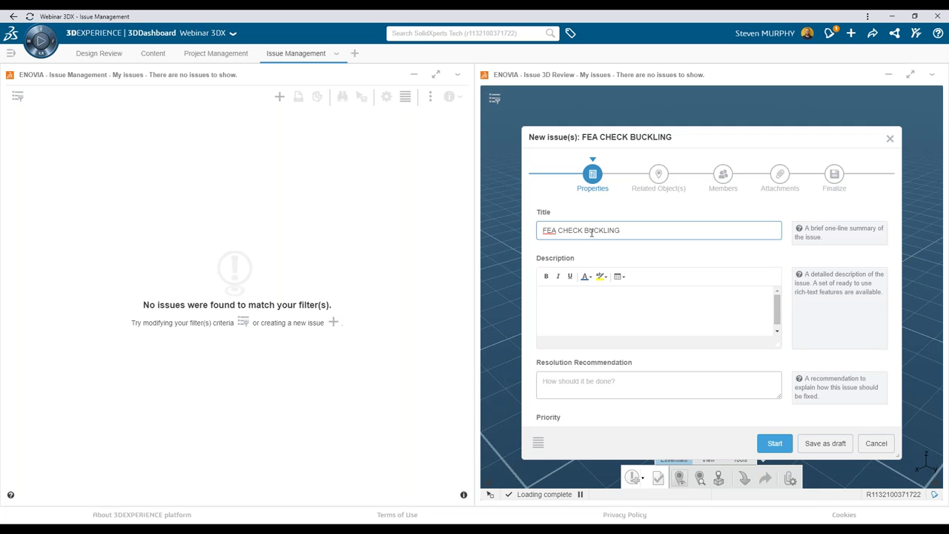
{"action": "left_click", "coordinate": [625, 310]}
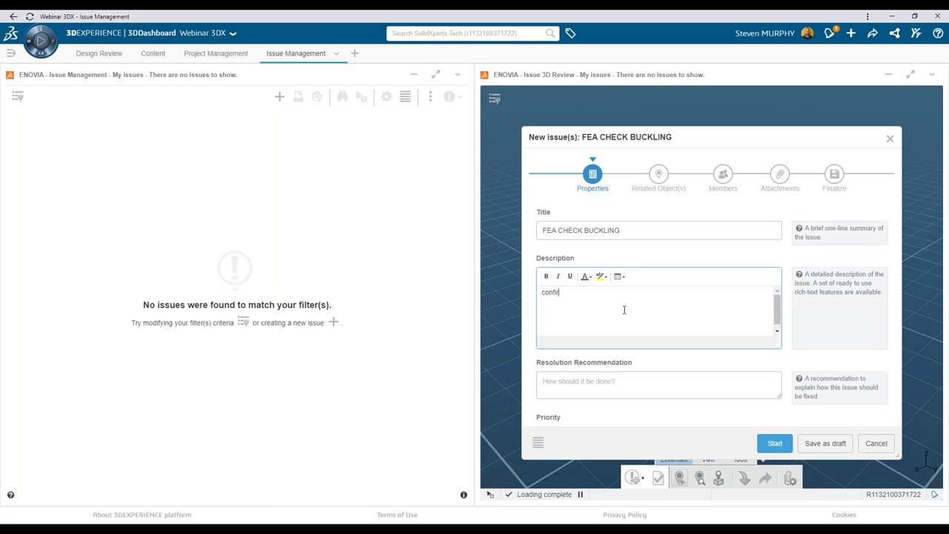
{"action": "type", "text": "confirm that weight reduction feature to com"}
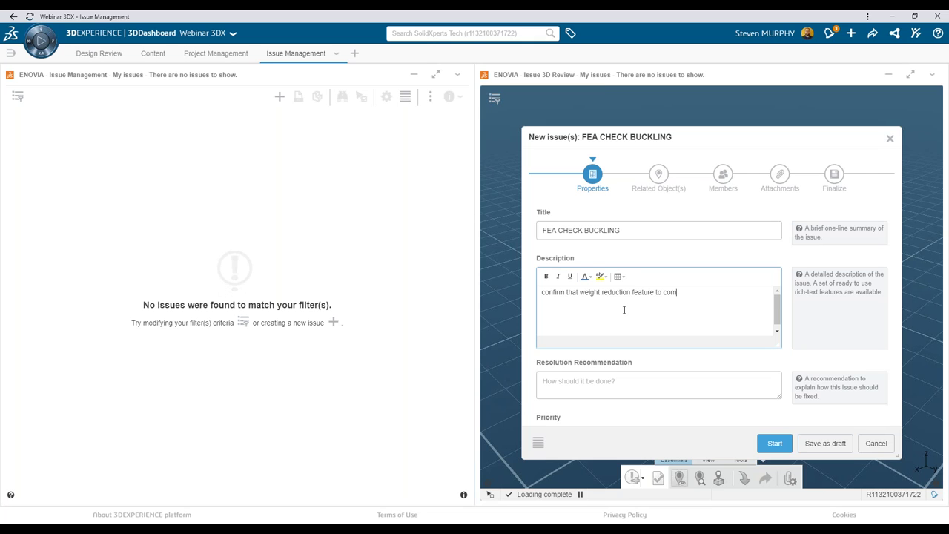
{"action": "key", "text": "BackSpace"}
{"action": "key", "text": "BackSpace"}
{"action": "key", "text": "BackSpace"}
{"action": "type", "text": "ar"}
{"action": "scroll", "coordinate": [632, 331], "scroll_direction": "down", "scroll_amount": 1}
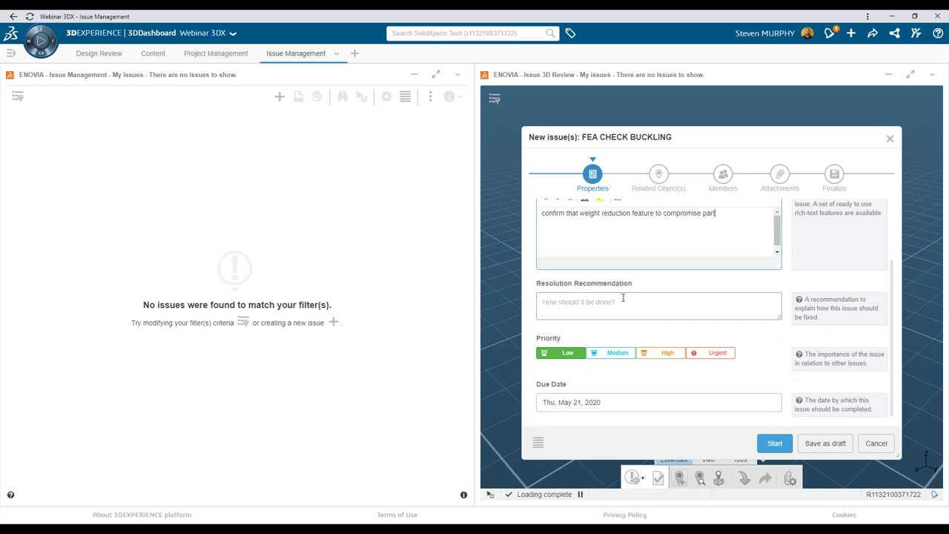
Give the issue Medium priority and a May 15, 2020 due date
{"action": "left_click", "coordinate": [614, 354]}
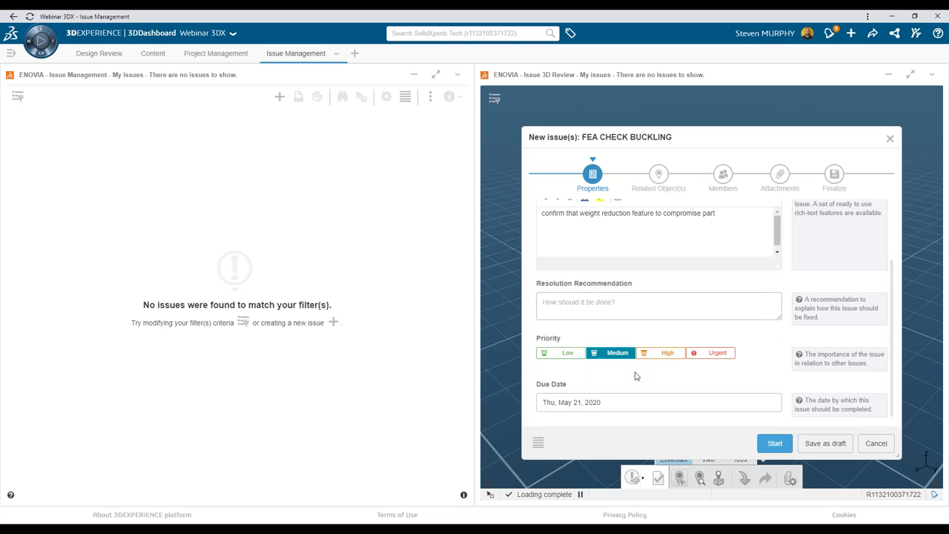
{"action": "left_click", "coordinate": [606, 405]}
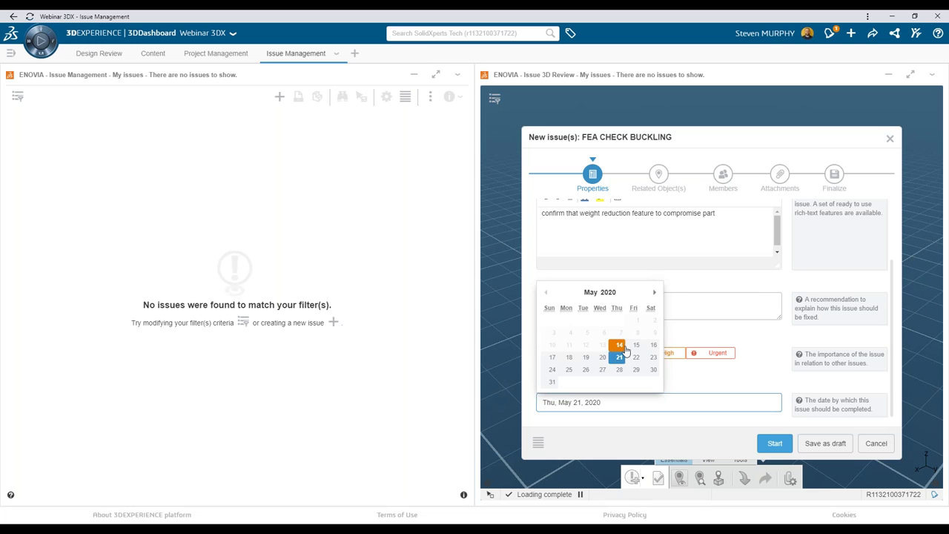
{"action": "left_click", "coordinate": [636, 345]}
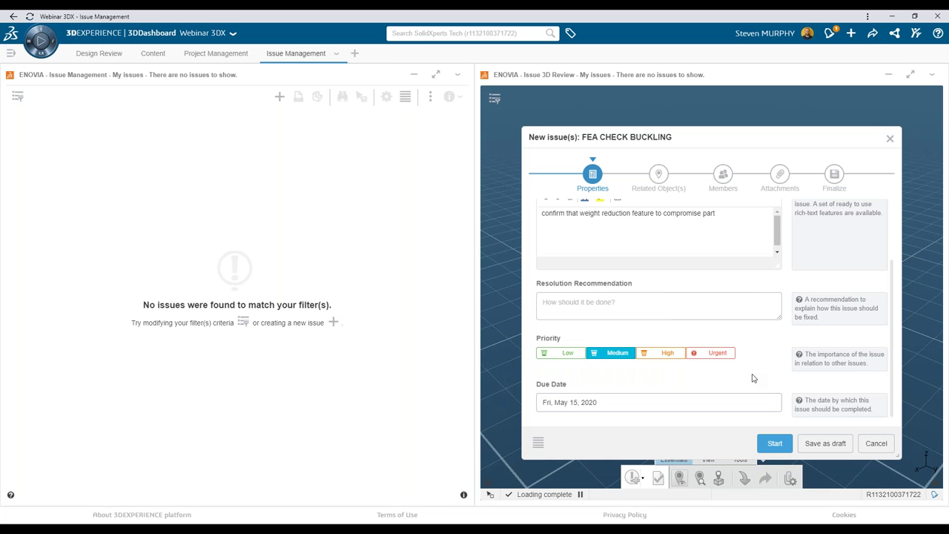
{"action": "scroll", "coordinate": [753, 379], "scroll_direction": "up", "scroll_amount": 3}
{"action": "left_click", "coordinate": [657, 178]}
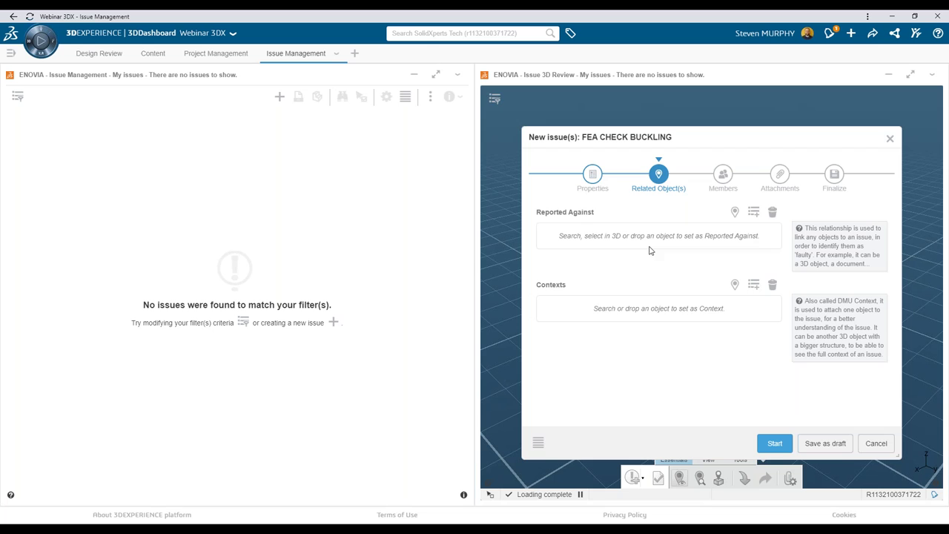
Report the issue against the gear 3DX-10000094, picked directly in the 3D model
{"action": "left_click", "coordinate": [735, 212]}
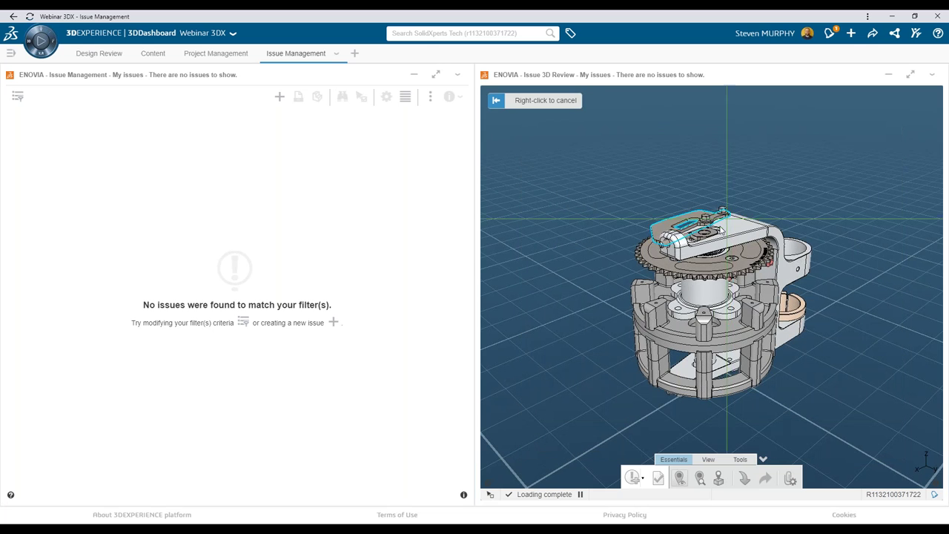
{"action": "left_click", "coordinate": [661, 265]}
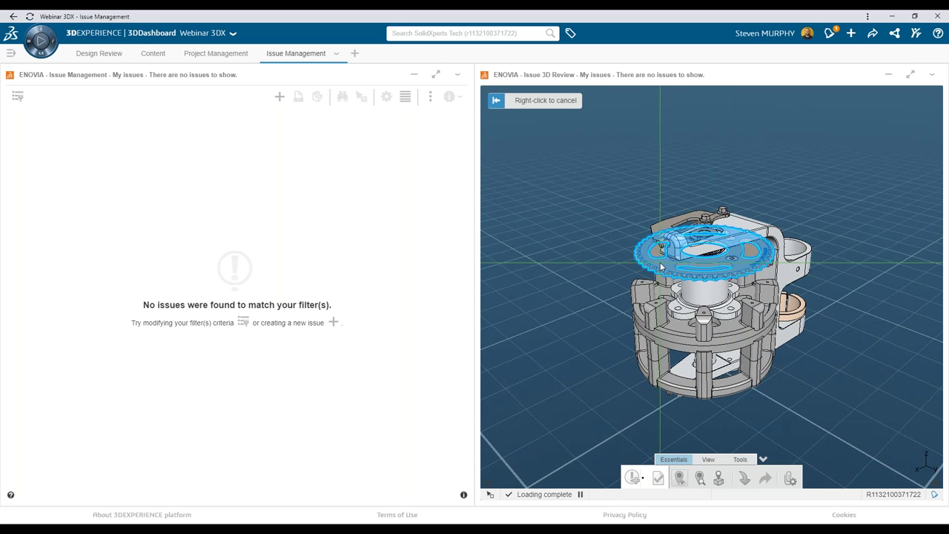
{"action": "right_click", "coordinate": [701, 272]}
{"action": "left_click", "coordinate": [660, 250]}
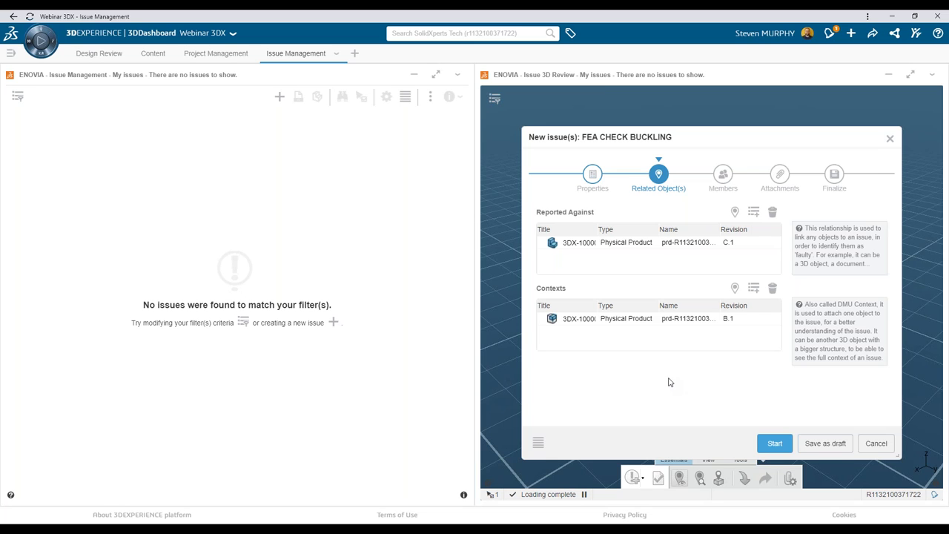
{"action": "left_click", "coordinate": [727, 175]}
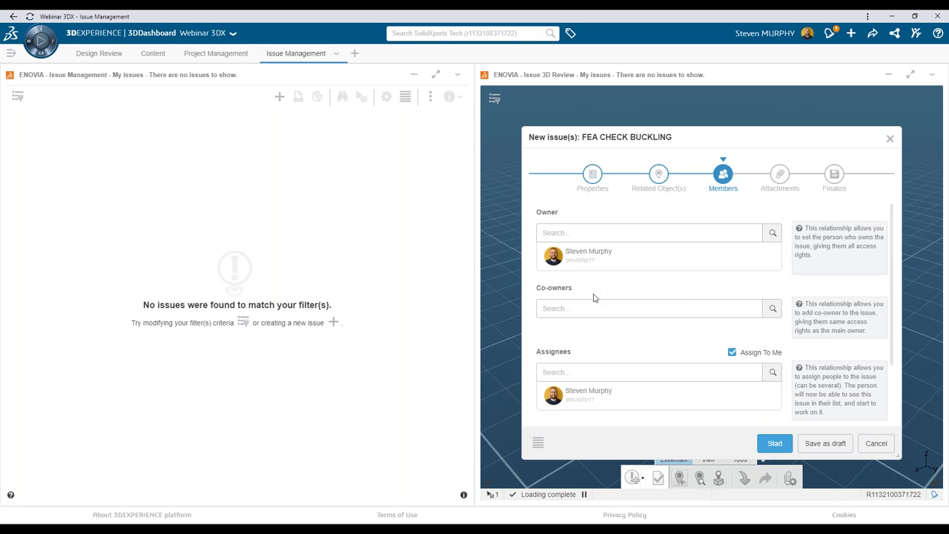
Add a colleague, found by name search, as a second assignee of the issue
{"action": "left_click", "coordinate": [588, 371]}
{"action": "type", "text": "niki"}
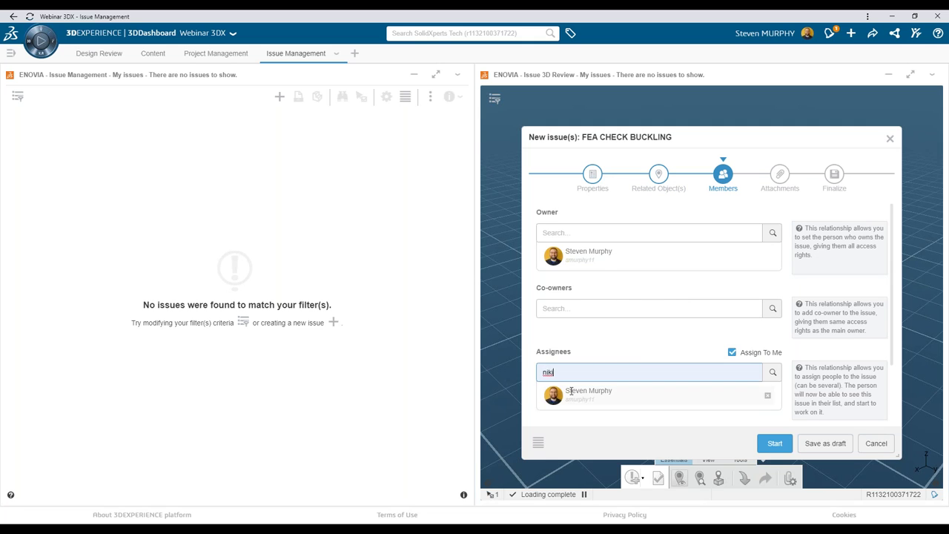
{"action": "type", "text": "ta"}
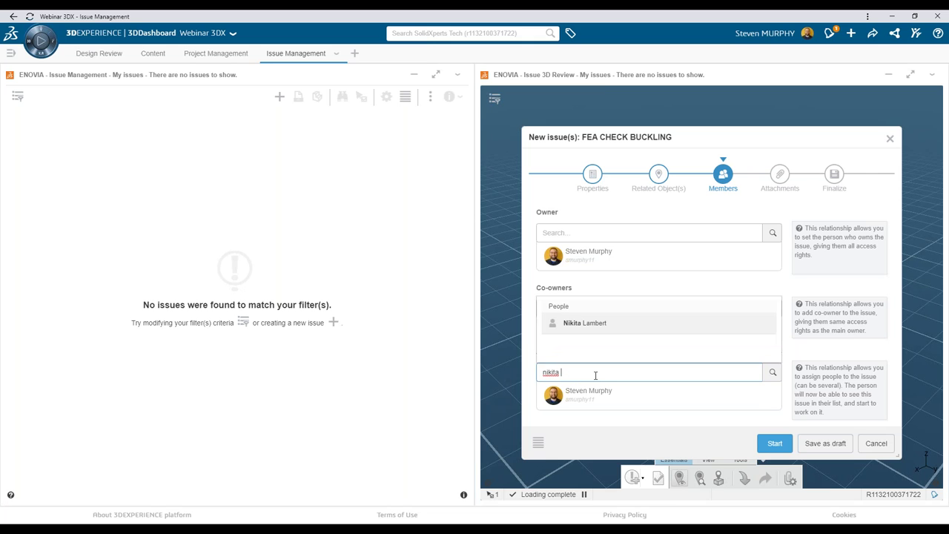
{"action": "left_click", "coordinate": [592, 344]}
{"action": "scroll", "coordinate": [676, 355], "scroll_direction": "down", "scroll_amount": 2}
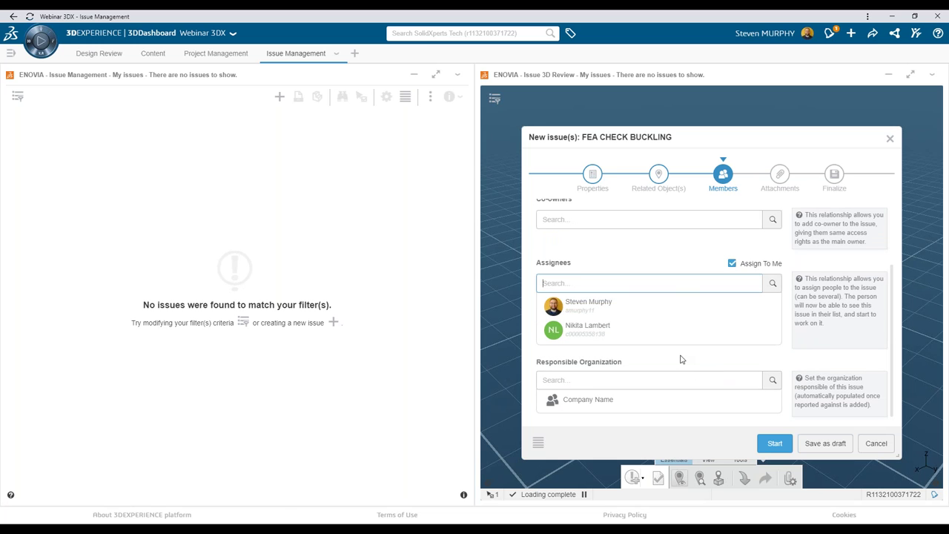
{"action": "scroll", "coordinate": [703, 334], "scroll_direction": "up", "scroll_amount": 2}
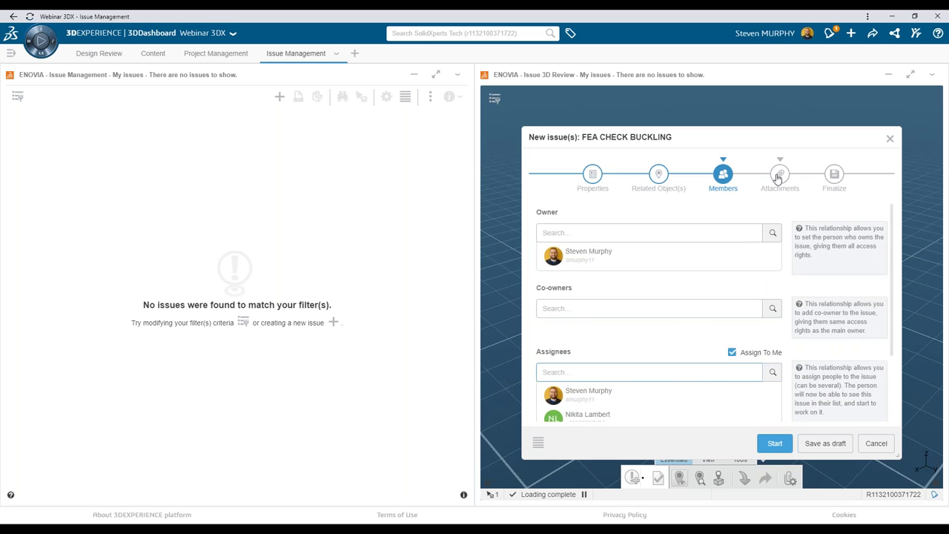
{"action": "left_click", "coordinate": [780, 175]}
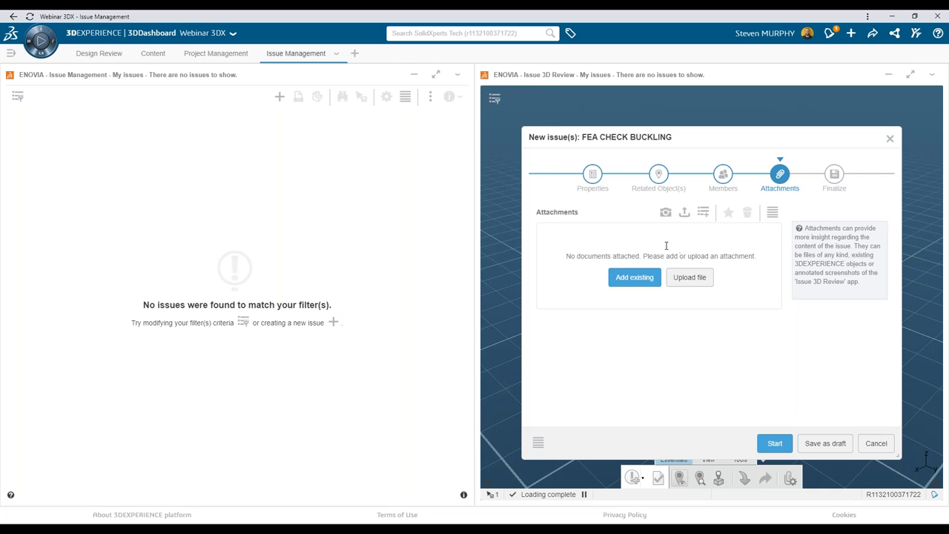
Attach the drawing document 3DX-10000227.pdf from the 227 search results to the issue
{"action": "left_click", "coordinate": [475, 33]}
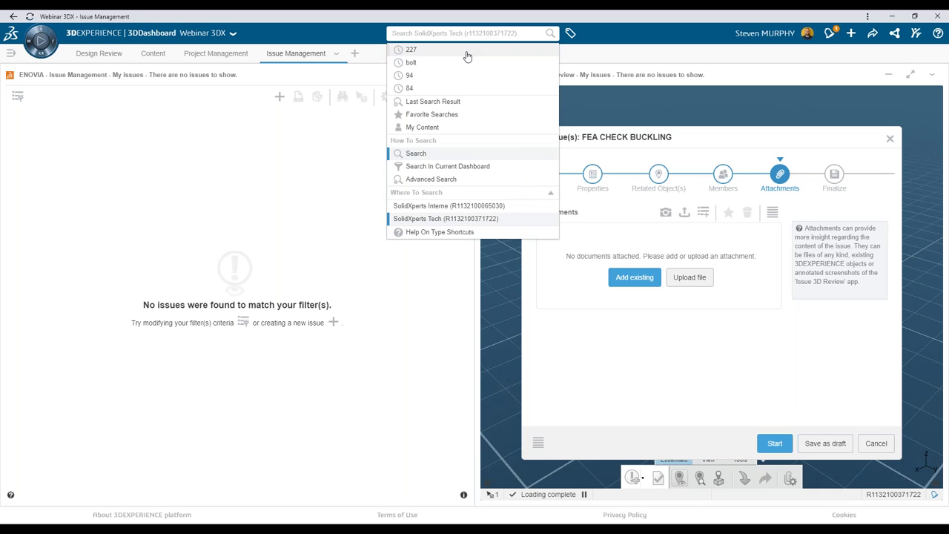
{"action": "left_click", "coordinate": [466, 50]}
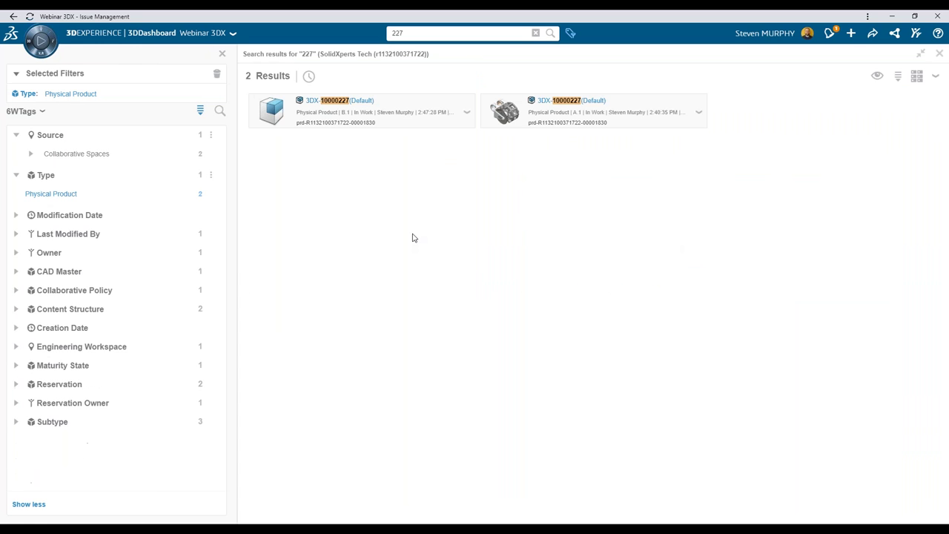
{"action": "left_click", "coordinate": [53, 195]}
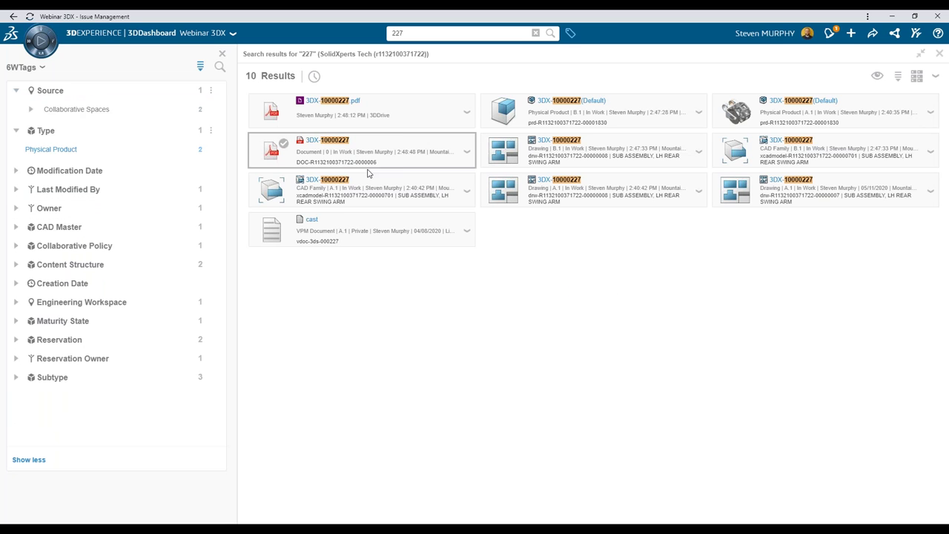
{"action": "left_click_drag", "start_coordinate": [386, 117], "coordinate": [646, 190]}
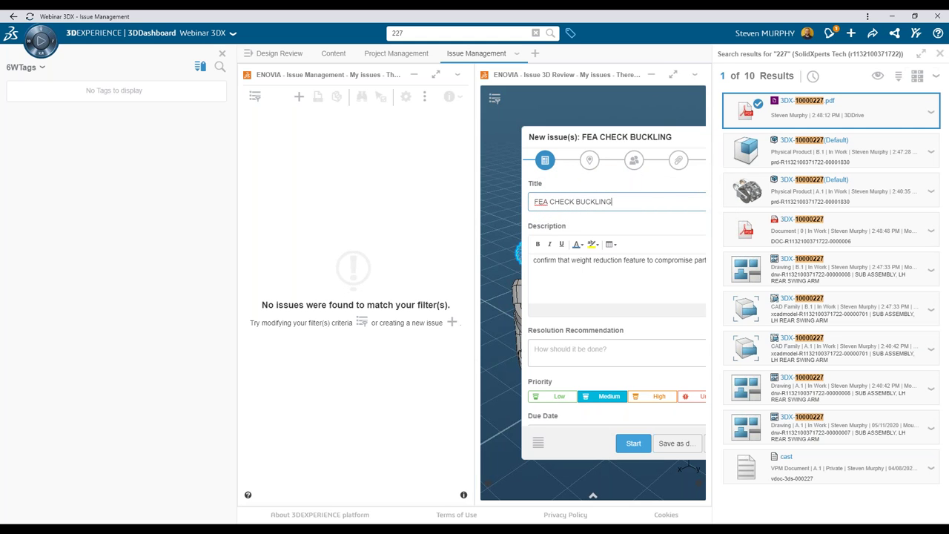
{"action": "left_click", "coordinate": [678, 162]}
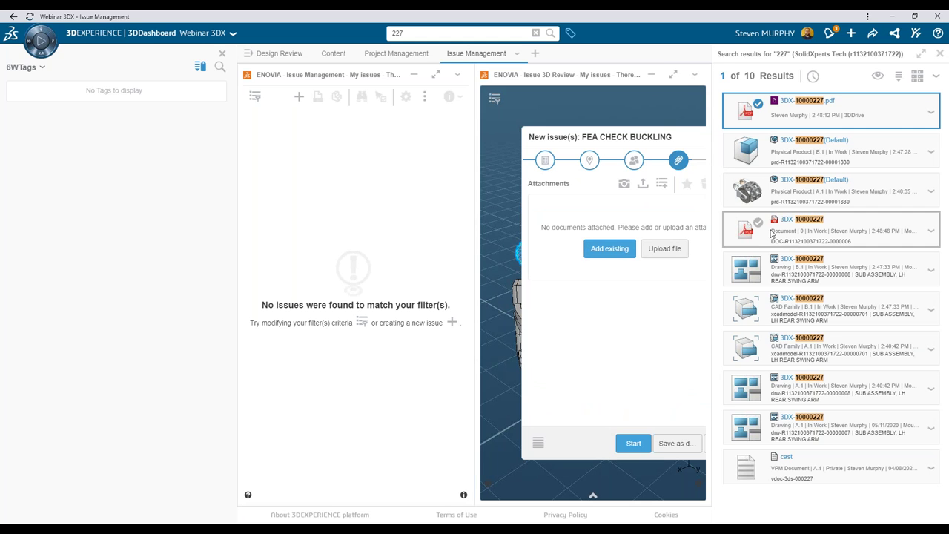
{"action": "left_click_drag", "start_coordinate": [784, 236], "coordinate": [628, 286]}
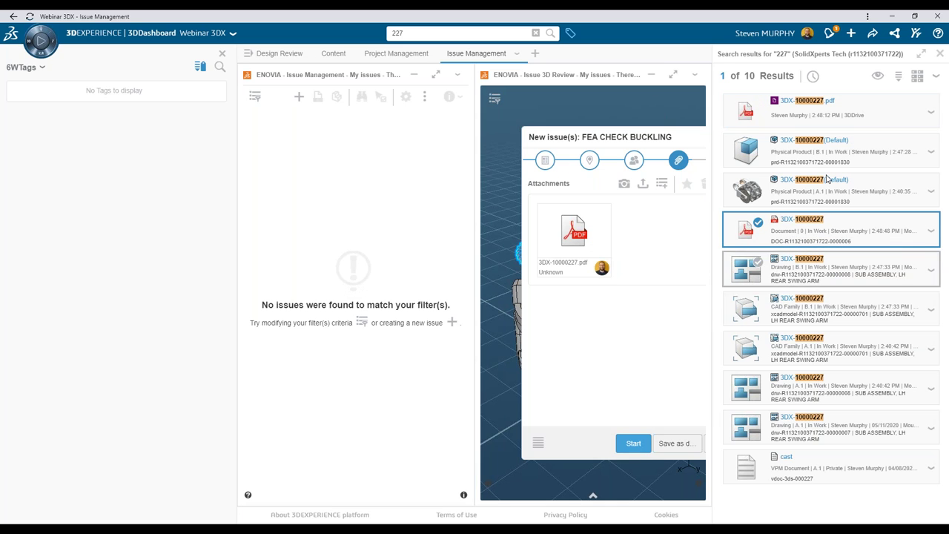
Close the search results and create the FEA CHECK BUCKLING issue
{"action": "left_click", "coordinate": [939, 53]}
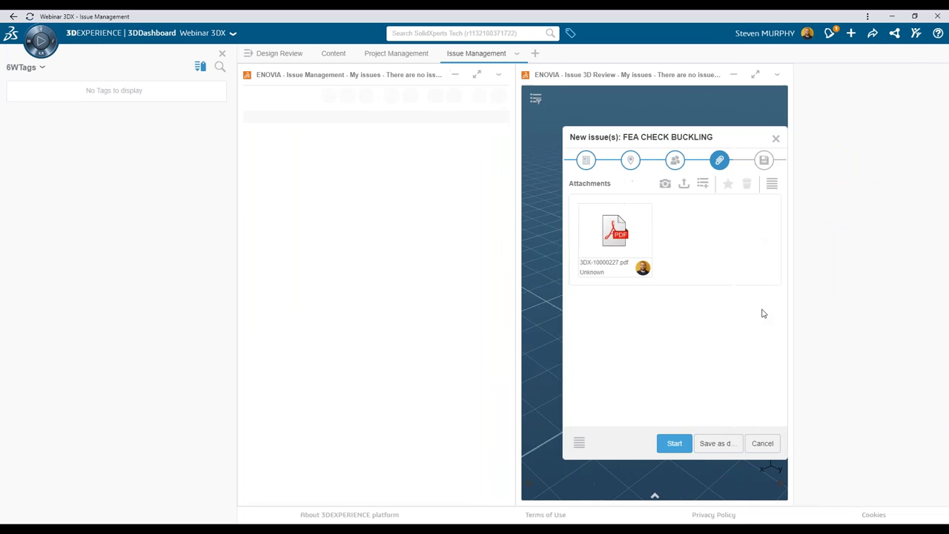
{"action": "left_click", "coordinate": [853, 443]}
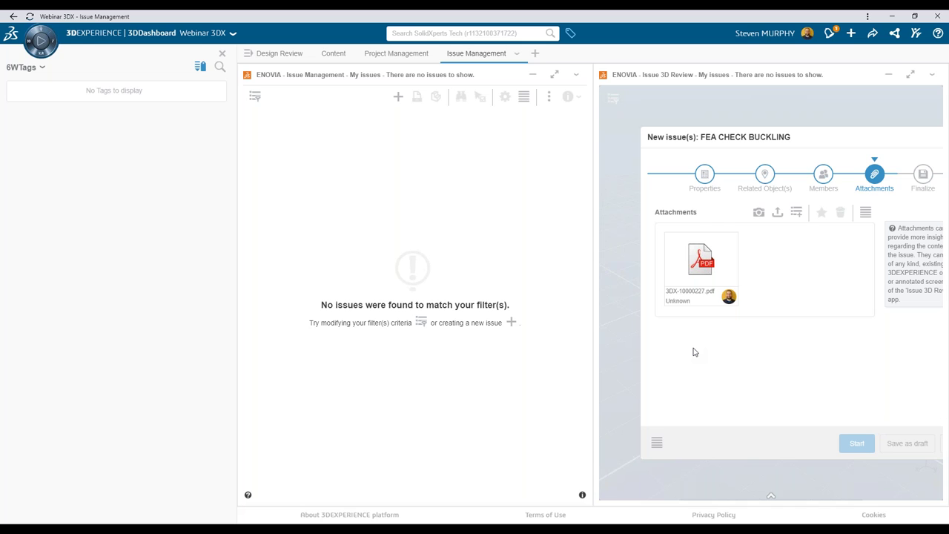
{"action": "left_click", "coordinate": [222, 55]}
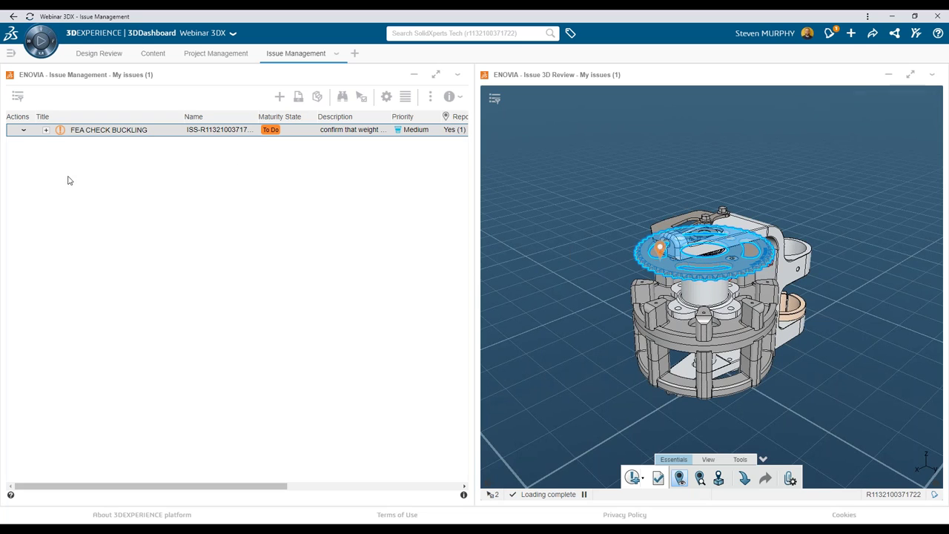
Review the FEA CHECK BUCKLING issue's details and related objects, then return to the PowerPoint slides
{"action": "left_click", "coordinate": [103, 130]}
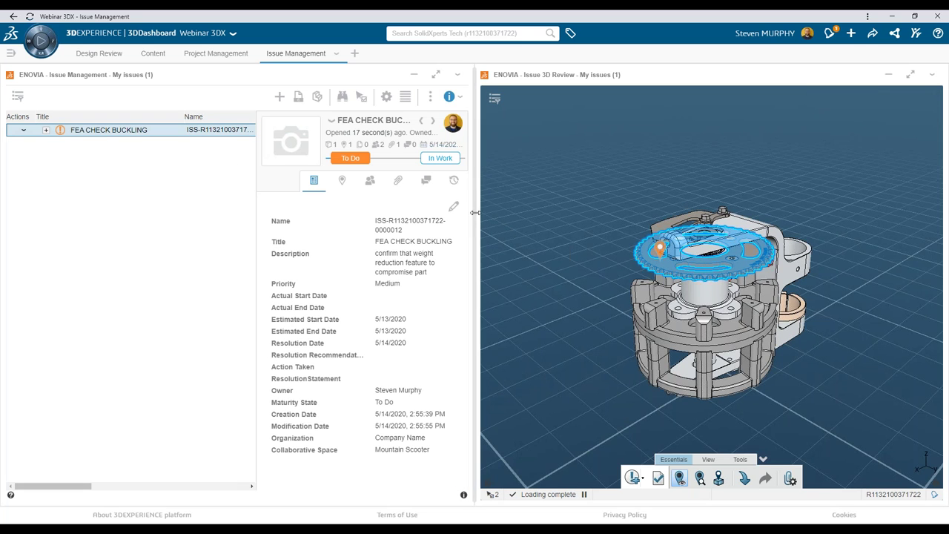
{"action": "left_click", "coordinate": [436, 74]}
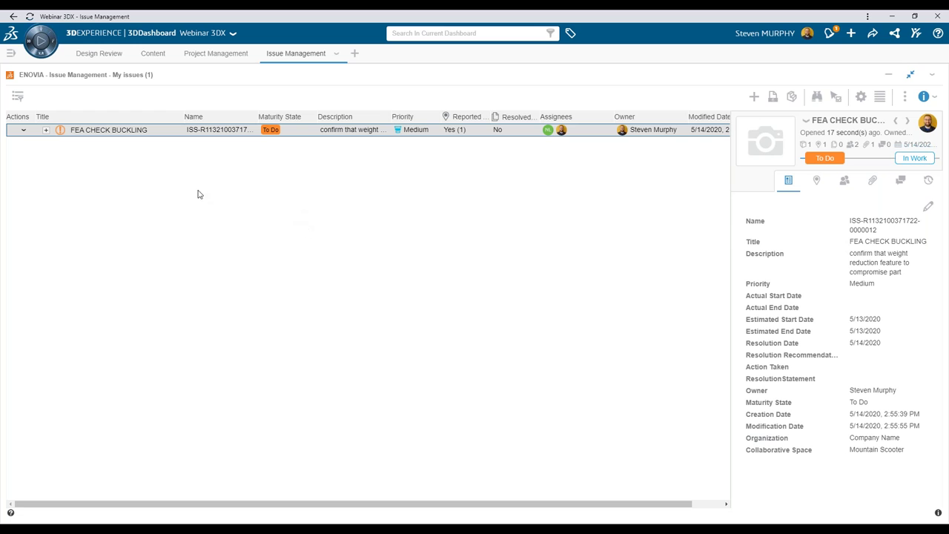
{"action": "left_click_drag", "start_coordinate": [732, 234], "coordinate": [483, 230]}
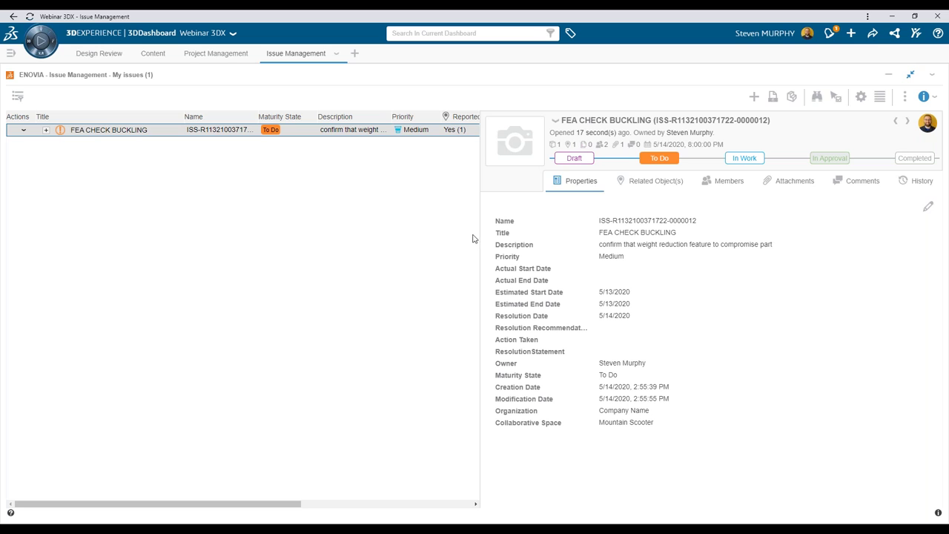
{"action": "left_click", "coordinate": [636, 191]}
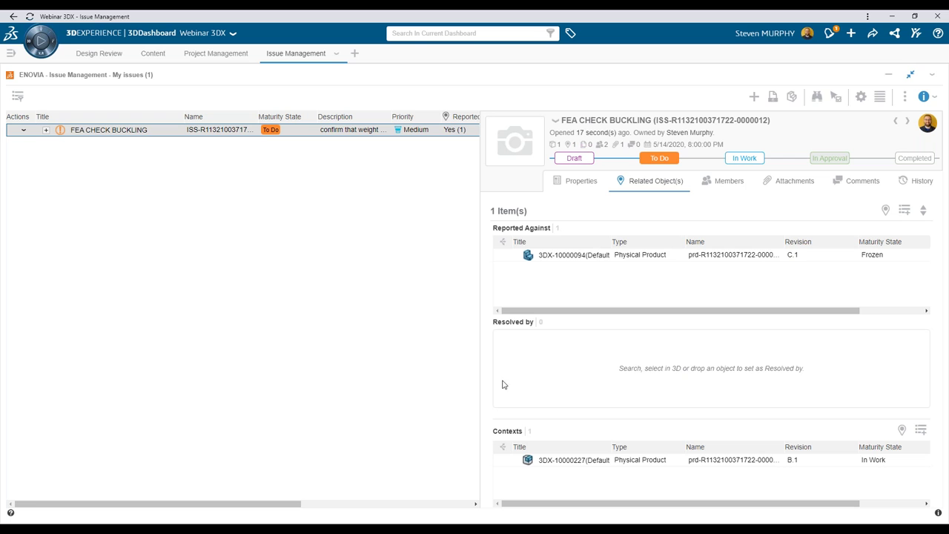
{"action": "left_click", "coordinate": [457, 524]}
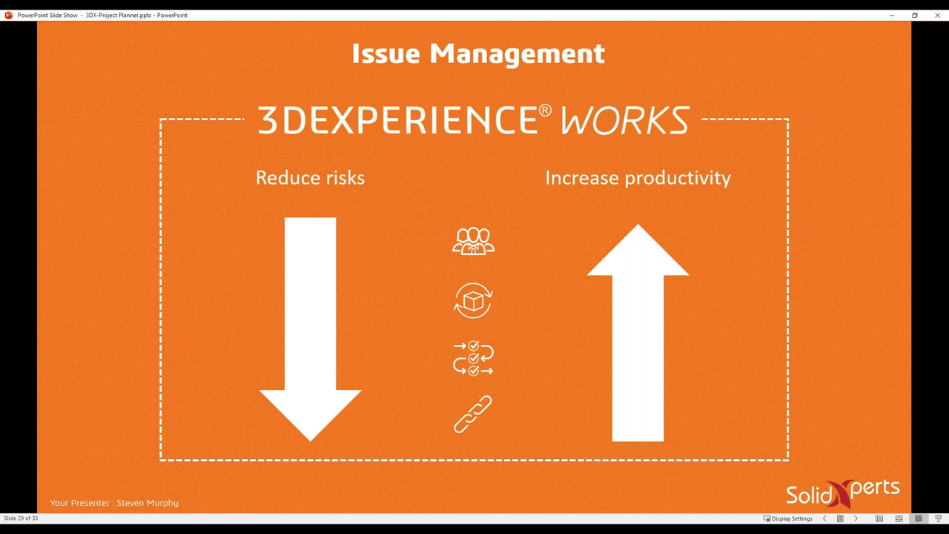
Advance the slide show through the feature overview, 3DEXPERIENCE WORKS and Your Xperts slides to the closing Thank You slide
{"action": "key", "text": "Right"}
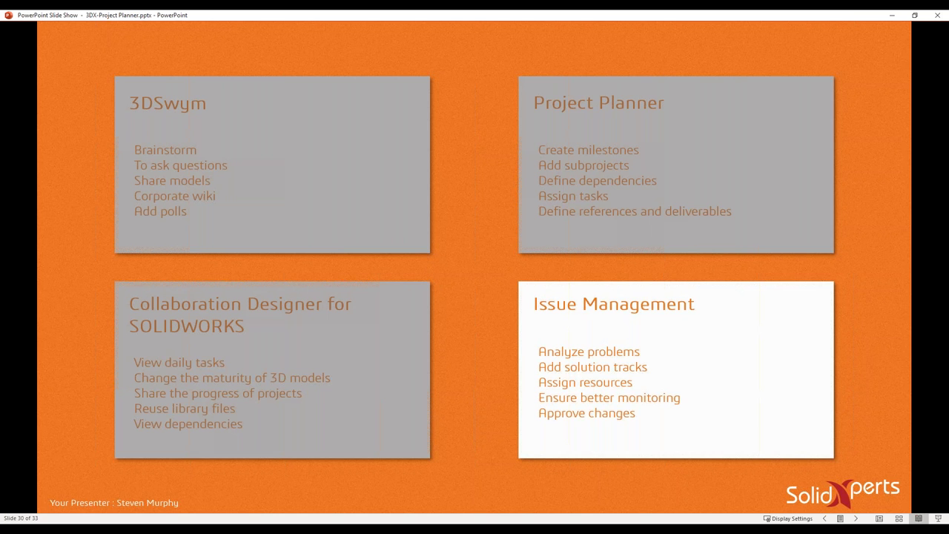
{"action": "key", "text": "Right"}
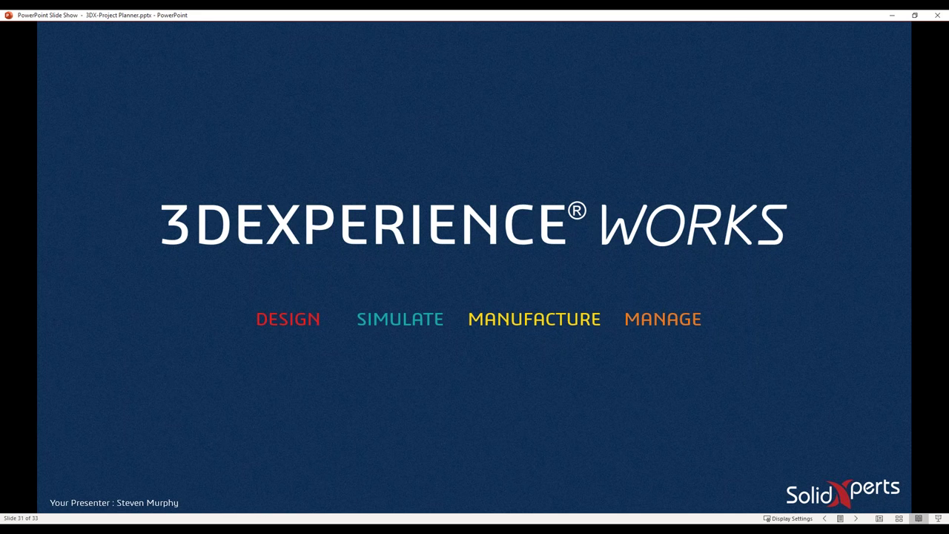
{"action": "key", "text": "Right"}
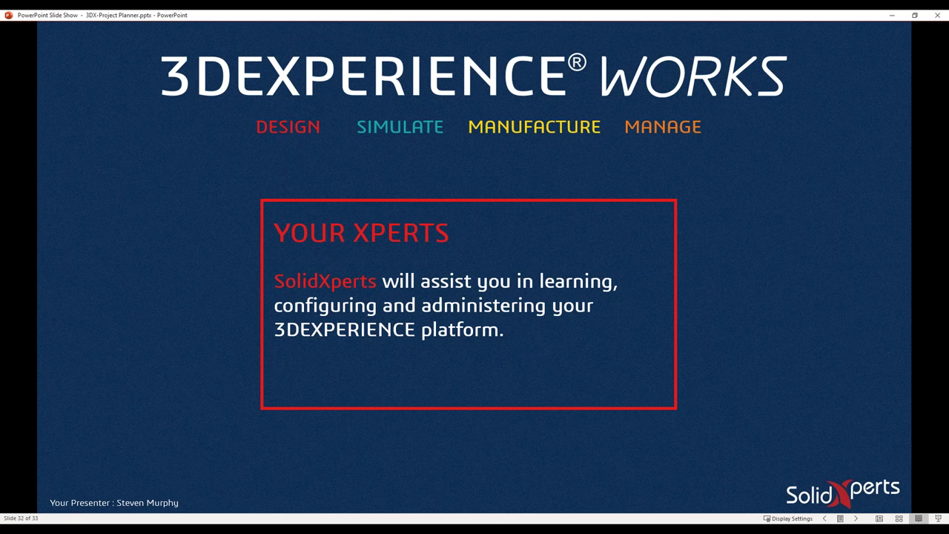
{"action": "key", "text": "Right"}
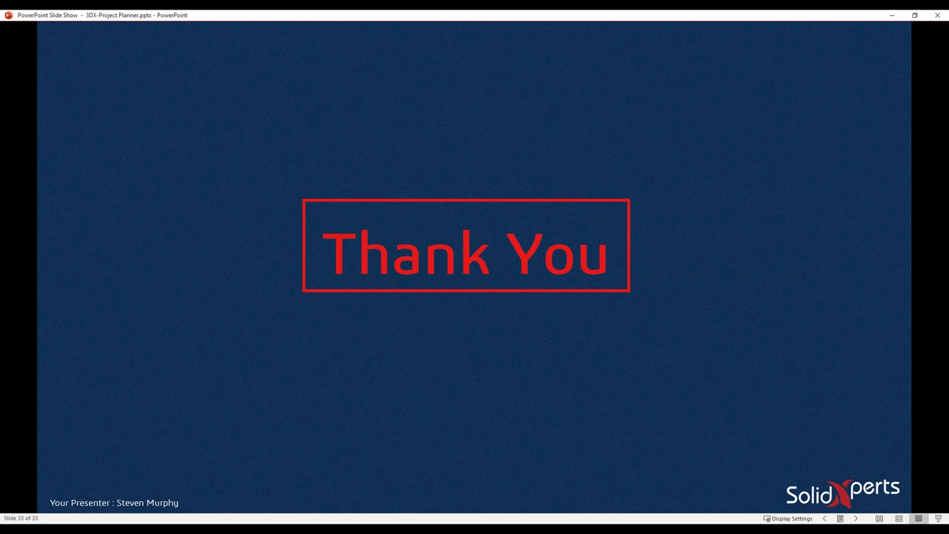